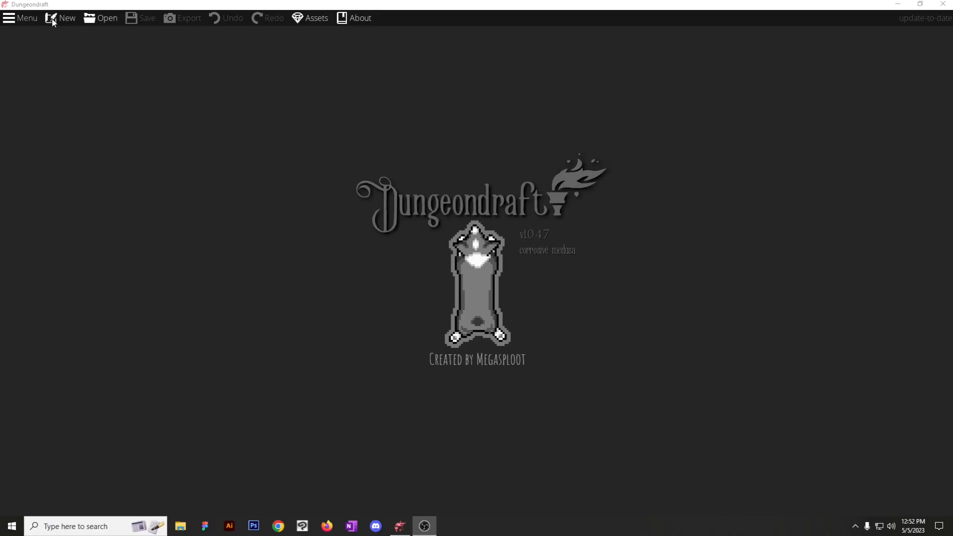
Create a new map 40 tiles wide and 40 tiles high.
{"action": "left_click", "coordinate": [53, 20]}
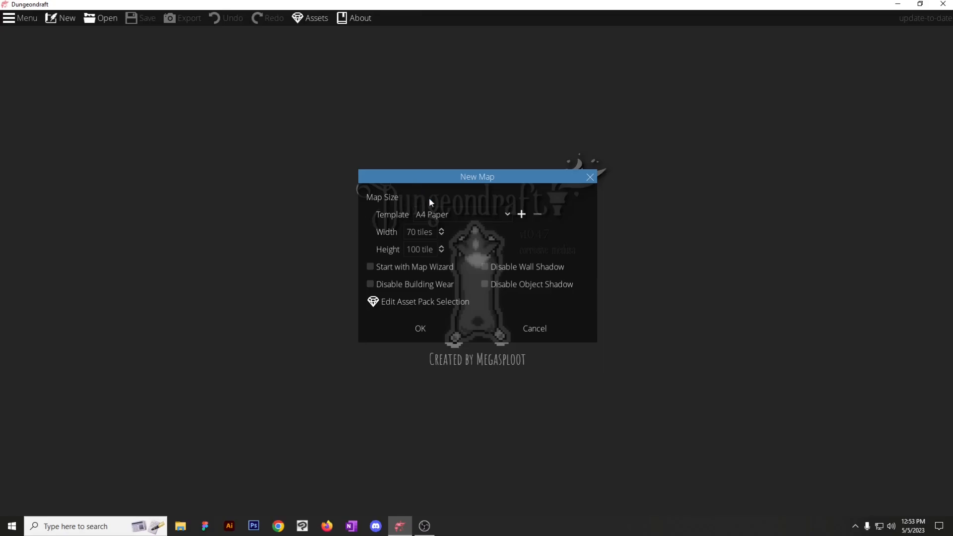
{"action": "left_click_drag", "start_coordinate": [413, 232], "coordinate": [408, 232]}
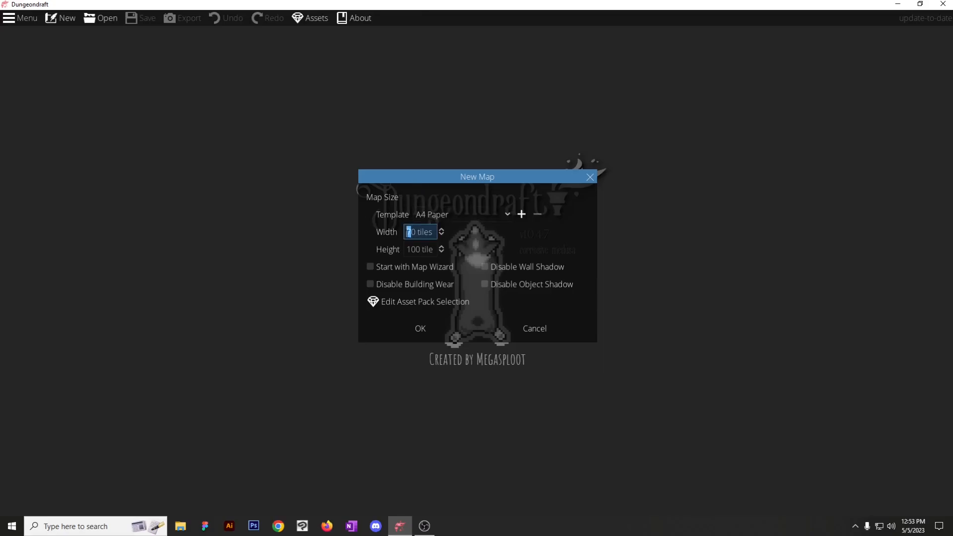
{"action": "left_click", "coordinate": [413, 232]}
{"action": "key", "text": "BackSpace"}
{"action": "type", "text": "4"}
{"action": "left_click_drag", "start_coordinate": [416, 249], "coordinate": [411, 249]}
{"action": "key", "text": "BackSpace"}
{"action": "key", "text": "BackSpace"}
{"action": "type", "text": "4"}
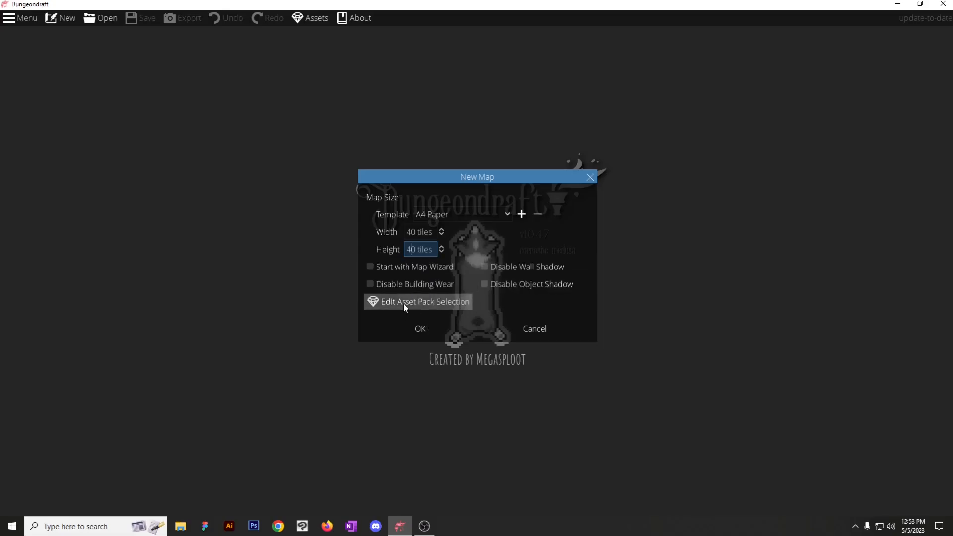
{"action": "left_click", "coordinate": [421, 330]}
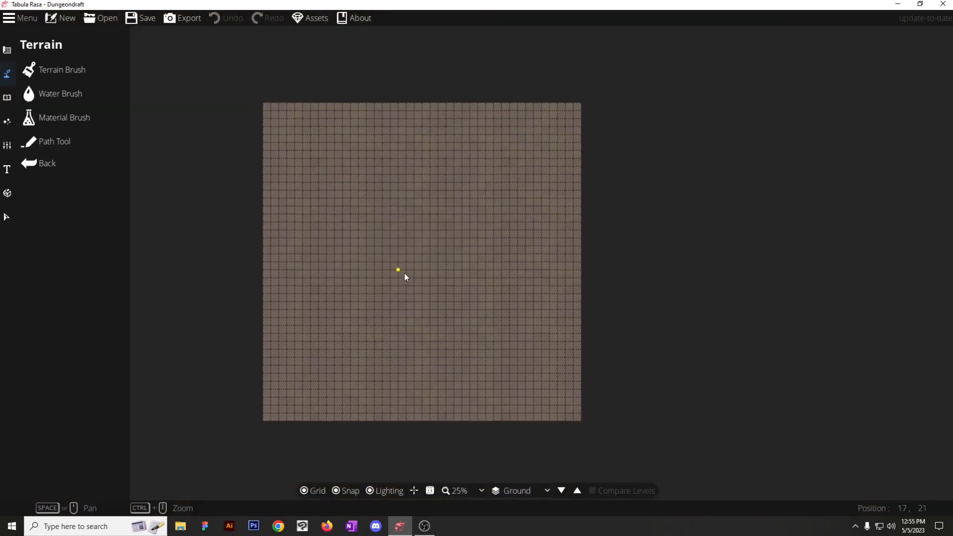
Replace the Terrain Brush's base Terrain Dirt texture with the default Terrain Moss.
{"action": "scroll", "coordinate": [404, 273], "scroll_direction": "up", "scroll_amount": 1}
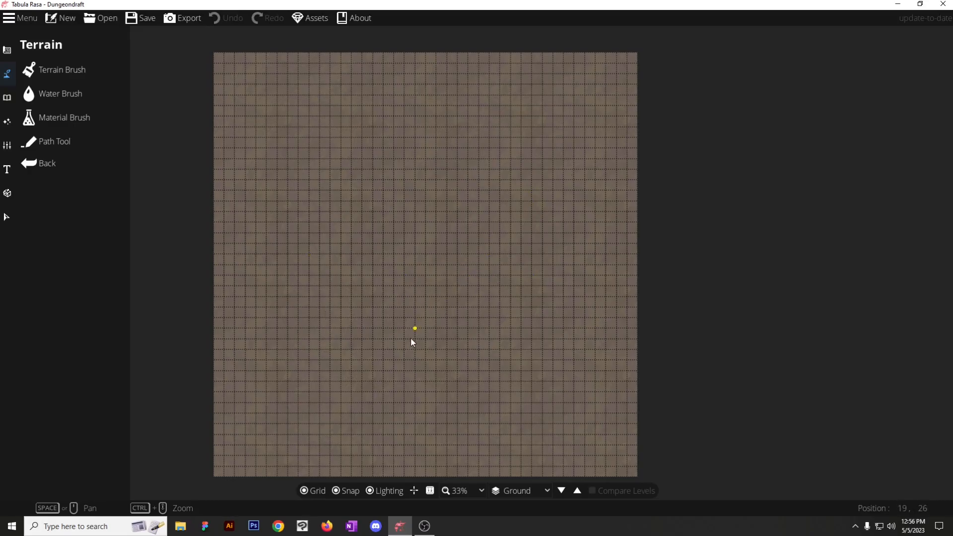
{"action": "mouse_move", "coordinate": [400, 192]}
{"action": "left_mouse_down"}
{"action": "mouse_move", "coordinate": [374, 216]}
{"action": "mouse_move", "coordinate": [338, 211]}
{"action": "left_mouse_up"}
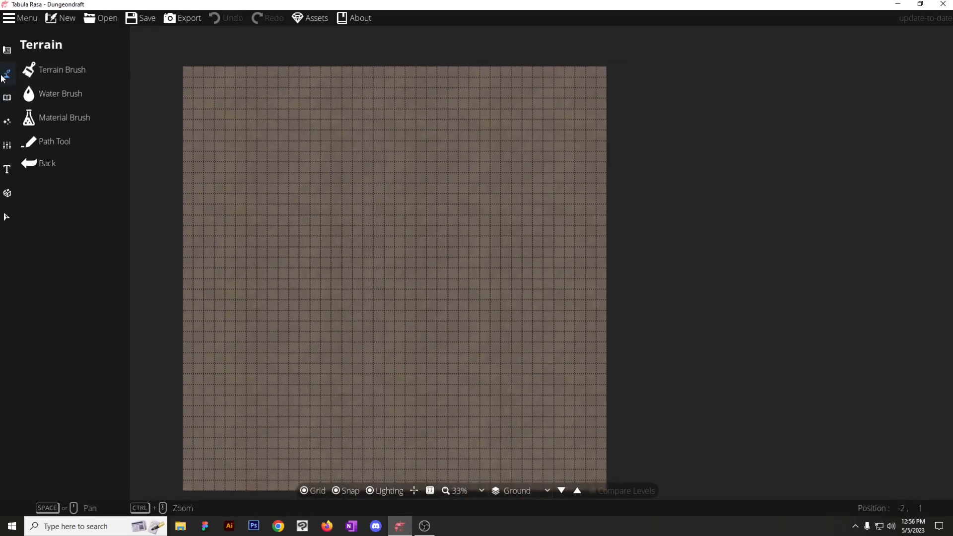
{"action": "left_click", "coordinate": [49, 82]}
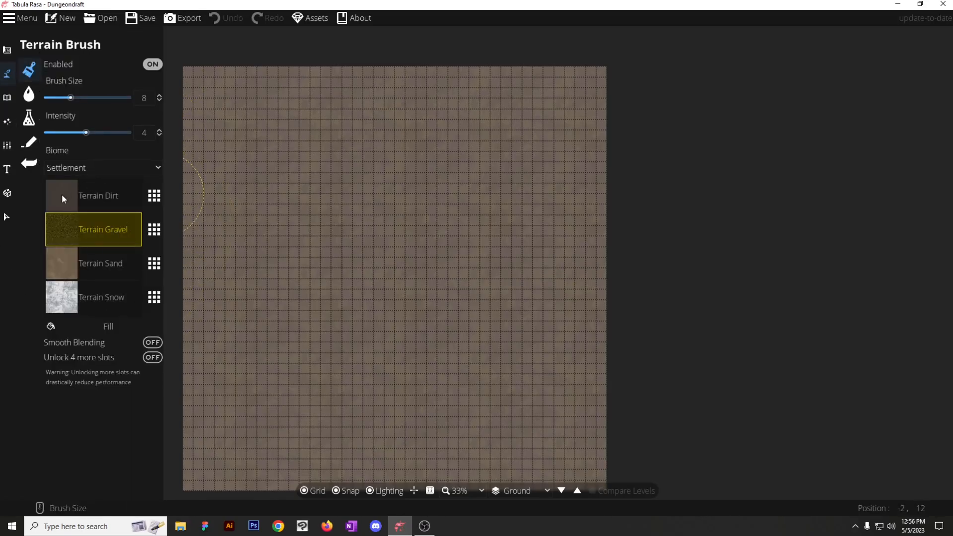
{"action": "left_click", "coordinate": [51, 195]}
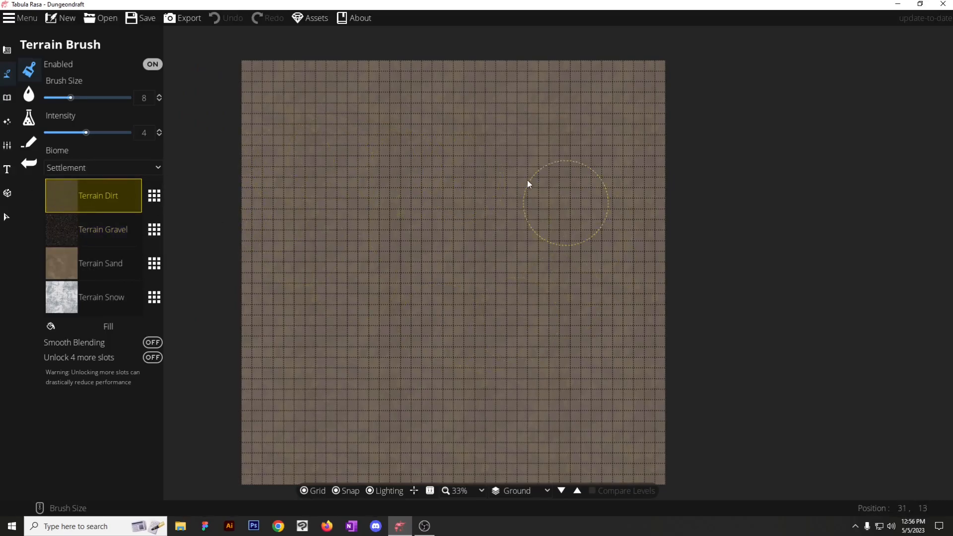
{"action": "left_click", "coordinate": [153, 198]}
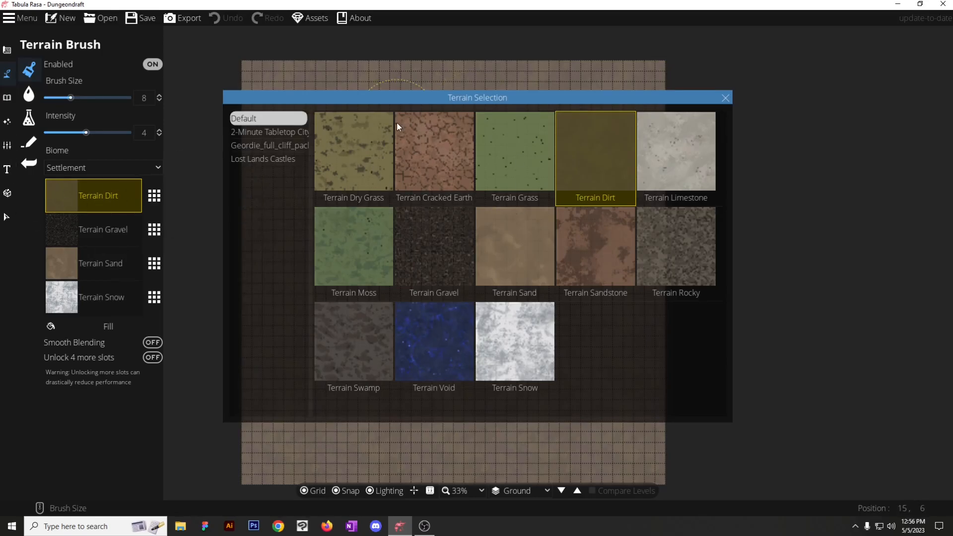
{"action": "mouse_move", "coordinate": [413, 89]}
{"action": "left_mouse_down"}
{"action": "mouse_move", "coordinate": [387, 61]}
{"action": "mouse_move", "coordinate": [414, 72]}
{"action": "left_mouse_up"}
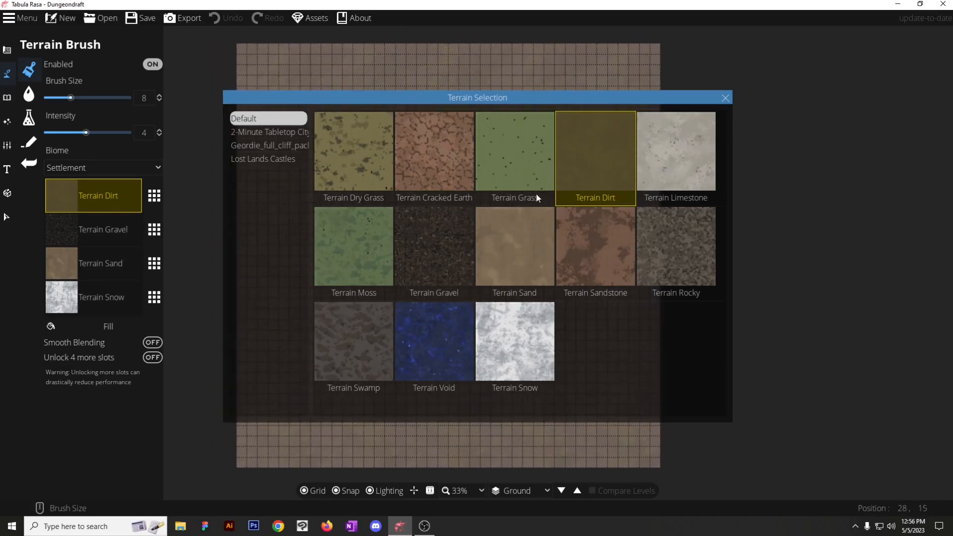
{"action": "left_click", "coordinate": [374, 254]}
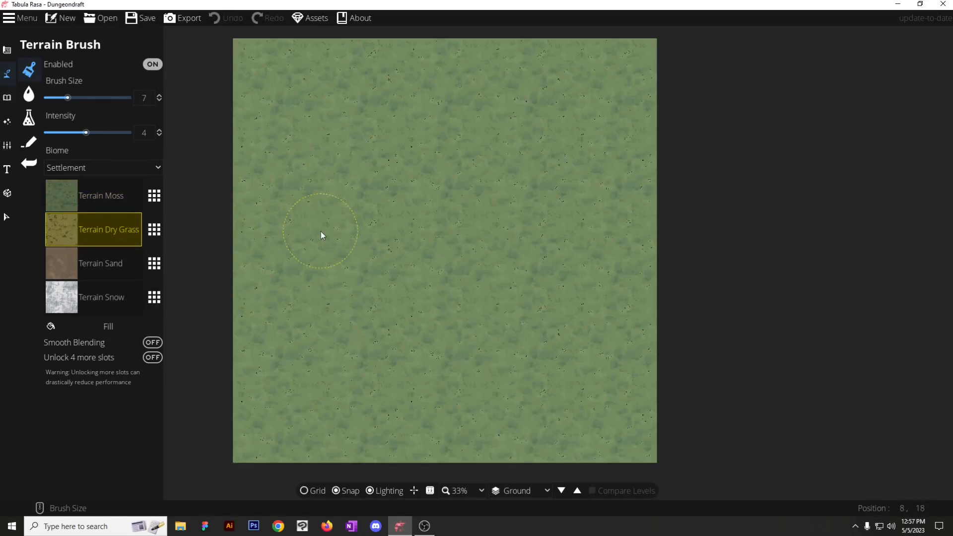
Paint curved Terrain Dry Grass strokes across the middle of the map with brush size 6, and fill between them with size 16.
{"action": "scroll", "coordinate": [396, 219], "scroll_direction": "up", "scroll_amount": 2}
{"action": "left_click_drag", "start_coordinate": [373, 230], "coordinate": [475, 261]}
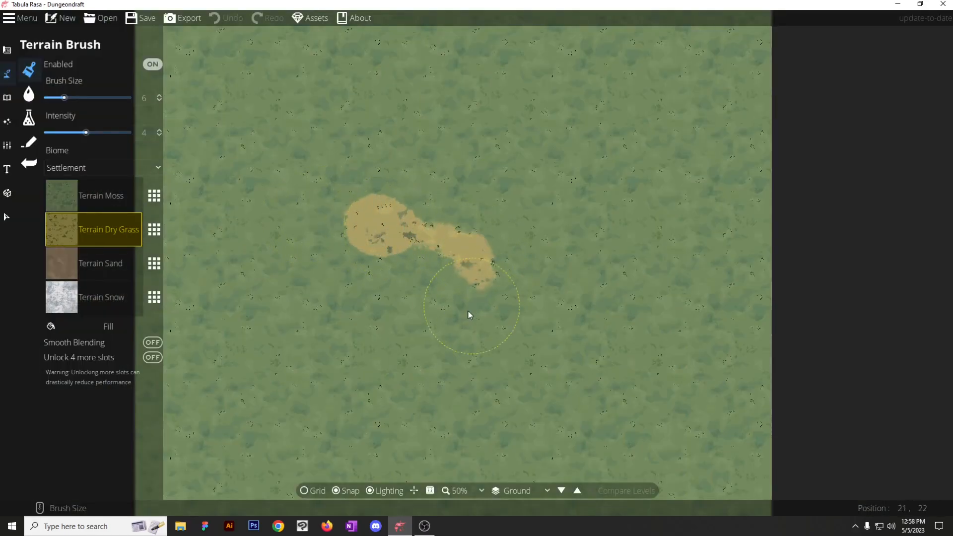
{"action": "left_click_drag", "start_coordinate": [471, 313], "coordinate": [461, 317]}
{"action": "mouse_move", "coordinate": [388, 317]}
{"action": "left_mouse_down"}
{"action": "mouse_move", "coordinate": [472, 351]}
{"action": "mouse_move", "coordinate": [484, 306]}
{"action": "left_mouse_up"}
{"action": "mouse_move", "coordinate": [560, 265]}
{"action": "left_mouse_down"}
{"action": "mouse_move", "coordinate": [548, 232]}
{"action": "mouse_move", "coordinate": [501, 191]}
{"action": "mouse_move", "coordinate": [401, 170]}
{"action": "mouse_move", "coordinate": [374, 142]}
{"action": "mouse_move", "coordinate": [393, 116]}
{"action": "left_mouse_up"}
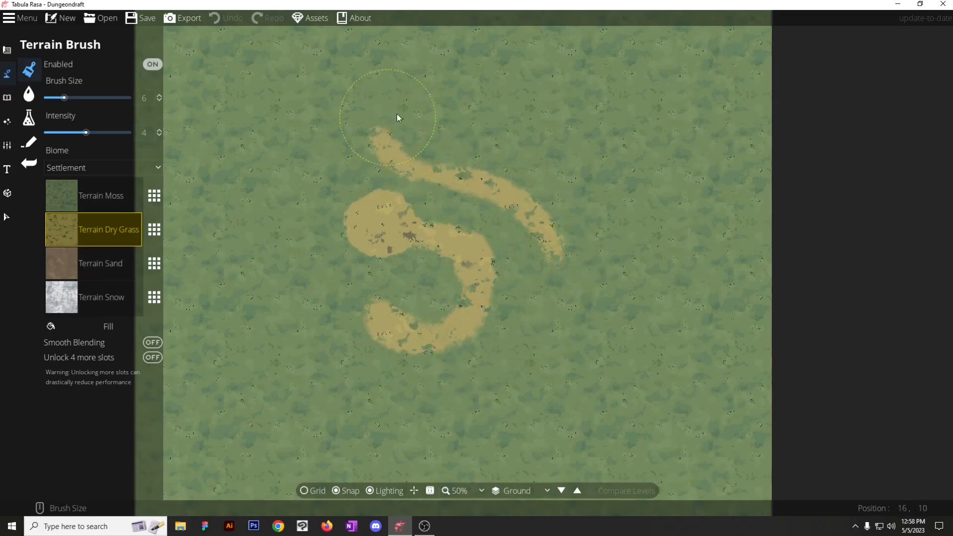
{"action": "scroll", "coordinate": [491, 177], "scroll_direction": "up", "scroll_amount": 3}
{"action": "scroll", "coordinate": [491, 178], "scroll_direction": "up", "scroll_amount": 7}
{"action": "mouse_move", "coordinate": [482, 185]}
{"action": "left_mouse_down"}
{"action": "mouse_move", "coordinate": [411, 208]}
{"action": "mouse_move", "coordinate": [528, 308]}
{"action": "mouse_move", "coordinate": [304, 264]}
{"action": "mouse_move", "coordinate": [501, 149]}
{"action": "left_mouse_up"}
Paint Terrain Moss back into the middle of the dry-grass area, using a reduced brush size for the finer strokes.
{"action": "left_click", "coordinate": [62, 192]}
{"action": "left_click", "coordinate": [436, 225]}
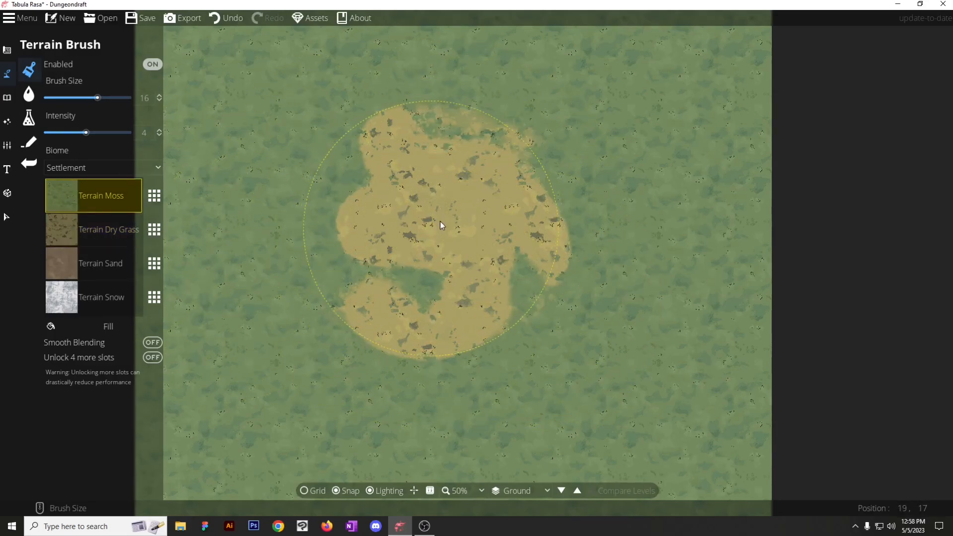
{"action": "scroll", "coordinate": [437, 227], "scroll_direction": "down", "scroll_amount": 10}
{"action": "mouse_move", "coordinate": [421, 203]}
{"action": "left_mouse_down"}
{"action": "mouse_move", "coordinate": [397, 230]}
{"action": "mouse_move", "coordinate": [428, 230]}
{"action": "mouse_move", "coordinate": [451, 214]}
{"action": "mouse_move", "coordinate": [392, 185]}
{"action": "mouse_move", "coordinate": [474, 167]}
{"action": "mouse_move", "coordinate": [458, 243]}
{"action": "mouse_move", "coordinate": [449, 179]}
{"action": "mouse_move", "coordinate": [486, 223]}
{"action": "mouse_move", "coordinate": [407, 132]}
{"action": "mouse_move", "coordinate": [475, 139]}
{"action": "mouse_move", "coordinate": [531, 253]}
{"action": "mouse_move", "coordinate": [392, 261]}
{"action": "left_mouse_up"}
Add small Terrain Dry Grass spots inside the mossy gap and above the painted area with brush sizes 4 and 2.
{"action": "left_click", "coordinate": [73, 224]}
{"action": "scroll", "coordinate": [457, 199], "scroll_direction": "down", "scroll_amount": 4}
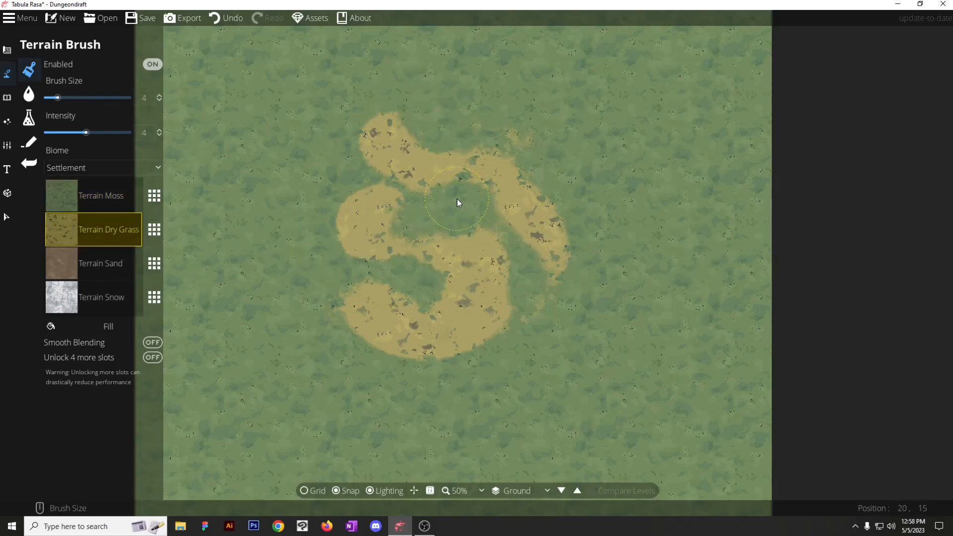
{"action": "left_click_drag", "start_coordinate": [445, 222], "coordinate": [473, 200]}
{"action": "left_click", "coordinate": [413, 214]}
{"action": "left_click_drag", "start_coordinate": [466, 125], "coordinate": [466, 148]}
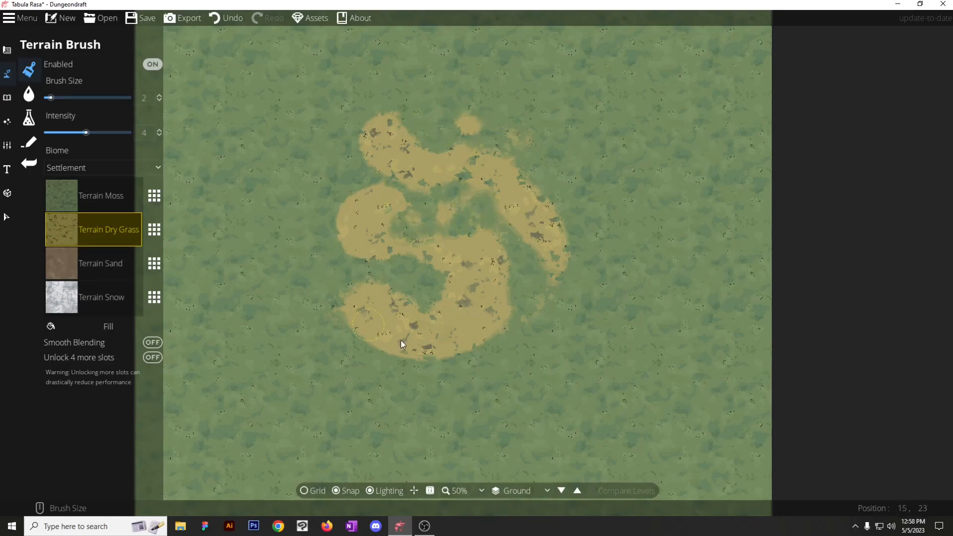
Paint a separate Terrain Dry Grass patch southeast of the main dry area with brush size 5.
{"action": "scroll", "coordinate": [502, 375], "scroll_direction": "up", "scroll_amount": 3}
{"action": "mouse_move", "coordinate": [499, 375]}
{"action": "left_mouse_down"}
{"action": "mouse_move", "coordinate": [382, 395]}
{"action": "mouse_move", "coordinate": [396, 389]}
{"action": "mouse_move", "coordinate": [418, 402]}
{"action": "mouse_move", "coordinate": [502, 411]}
{"action": "mouse_move", "coordinate": [535, 337]}
{"action": "mouse_move", "coordinate": [557, 383]}
{"action": "mouse_move", "coordinate": [515, 447]}
{"action": "mouse_move", "coordinate": [527, 390]}
{"action": "mouse_move", "coordinate": [595, 363]}
{"action": "left_mouse_up"}
{"action": "scroll", "coordinate": [373, 218], "scroll_direction": "up", "scroll_amount": 2}
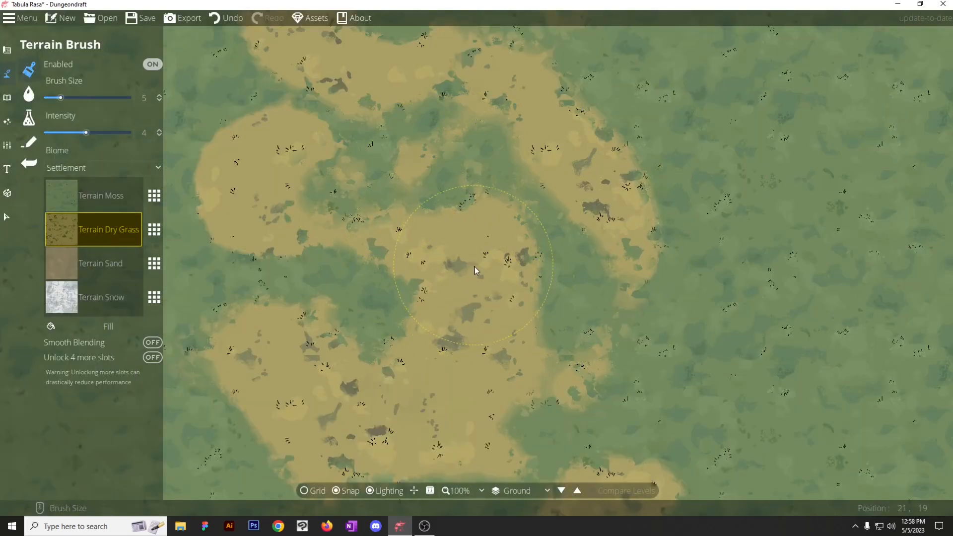
{"action": "scroll", "coordinate": [472, 268], "scroll_direction": "down", "scroll_amount": 1}
{"action": "scroll", "coordinate": [479, 258], "scroll_direction": "down", "scroll_amount": 1}
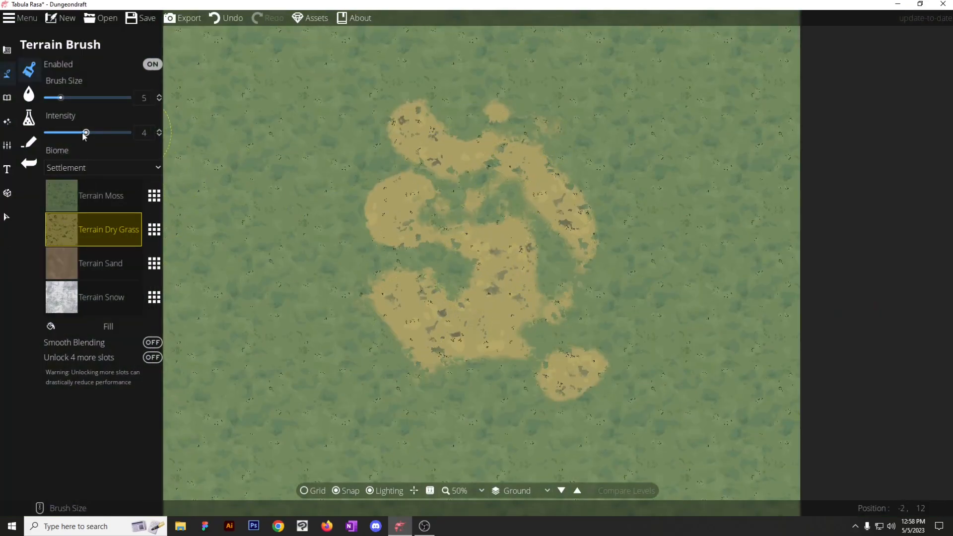
Compare the terrain with smooth blending on and off, and leave smooth blending on.
{"action": "left_click", "coordinate": [151, 342]}
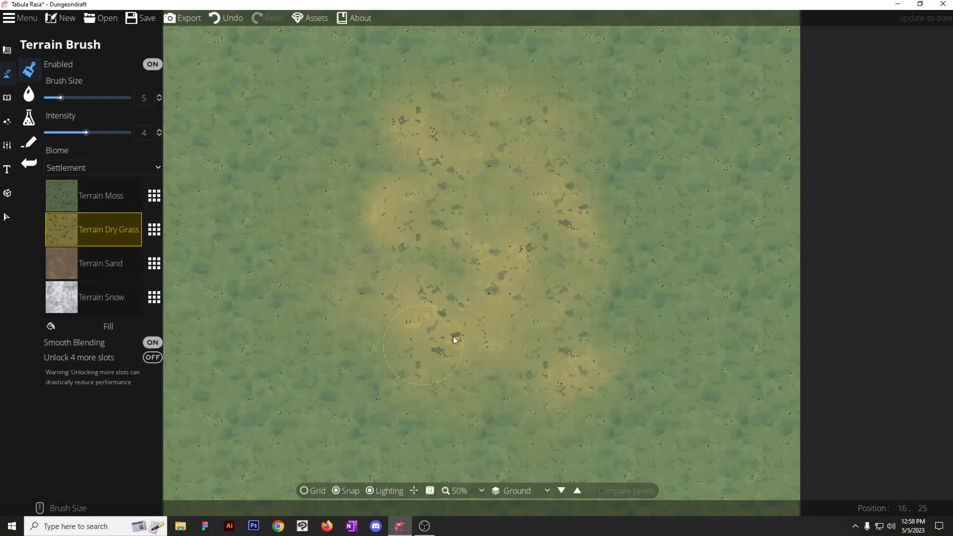
{"action": "left_click", "coordinate": [151, 343]}
{"action": "left_click", "coordinate": [151, 343]}
{"action": "left_click", "coordinate": [152, 343]}
{"action": "left_click", "coordinate": [151, 343]}
Paint Terrain Dry Grass in the map's upper-left area with brush size 7, and compare it with smooth blending off and on.
{"action": "scroll", "coordinate": [295, 207], "scroll_direction": "up", "scroll_amount": 2}
{"action": "mouse_move", "coordinate": [292, 198]}
{"action": "left_mouse_down"}
{"action": "mouse_move", "coordinate": [322, 139]}
{"action": "mouse_move", "coordinate": [283, 96]}
{"action": "mouse_move", "coordinate": [267, 91]}
{"action": "mouse_move", "coordinate": [219, 148]}
{"action": "mouse_move", "coordinate": [311, 148]}
{"action": "left_mouse_up"}
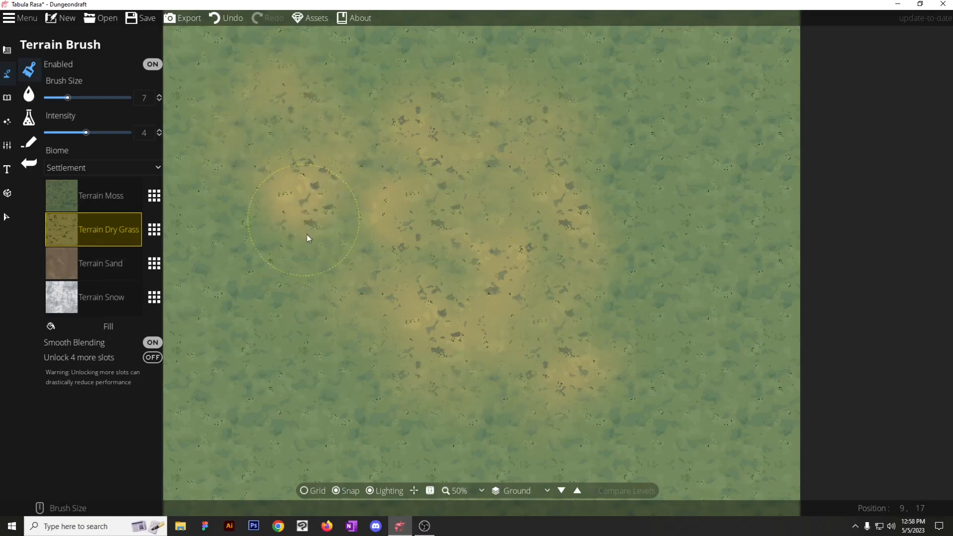
{"action": "left_click", "coordinate": [152, 343]}
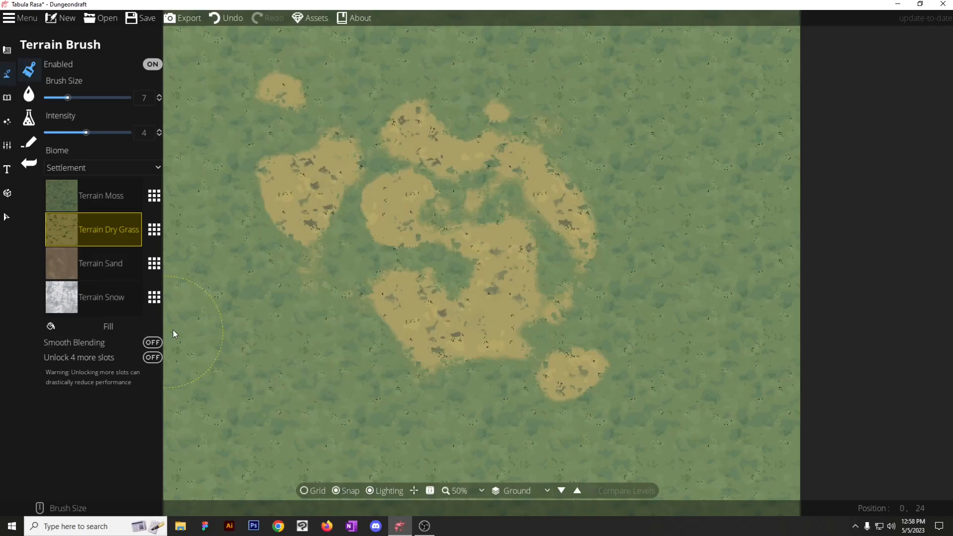
{"action": "left_click", "coordinate": [153, 342]}
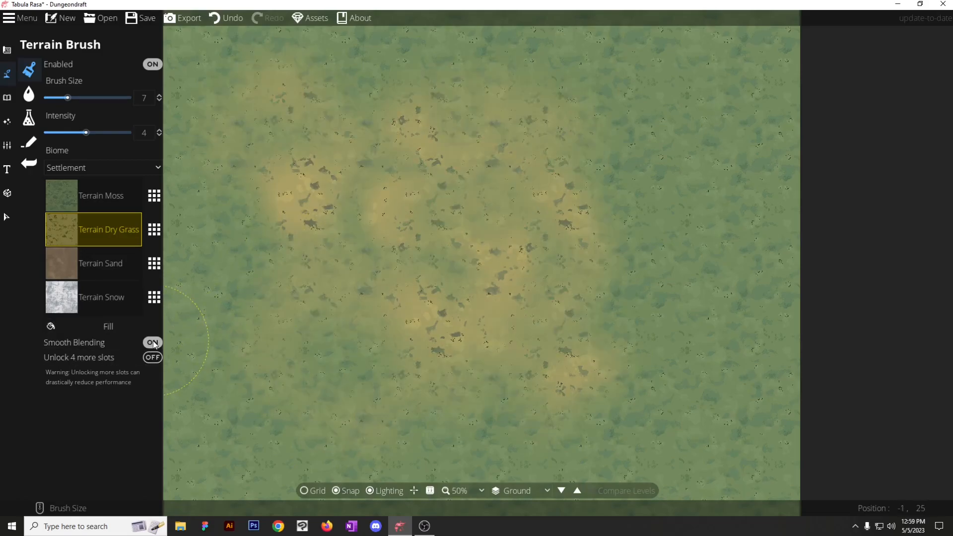
Spread soft Terrain Dry Grass patches over the south and east sides of the map with brush sizes 10 and 14.
{"action": "scroll", "coordinate": [409, 285], "scroll_direction": "down", "scroll_amount": 2}
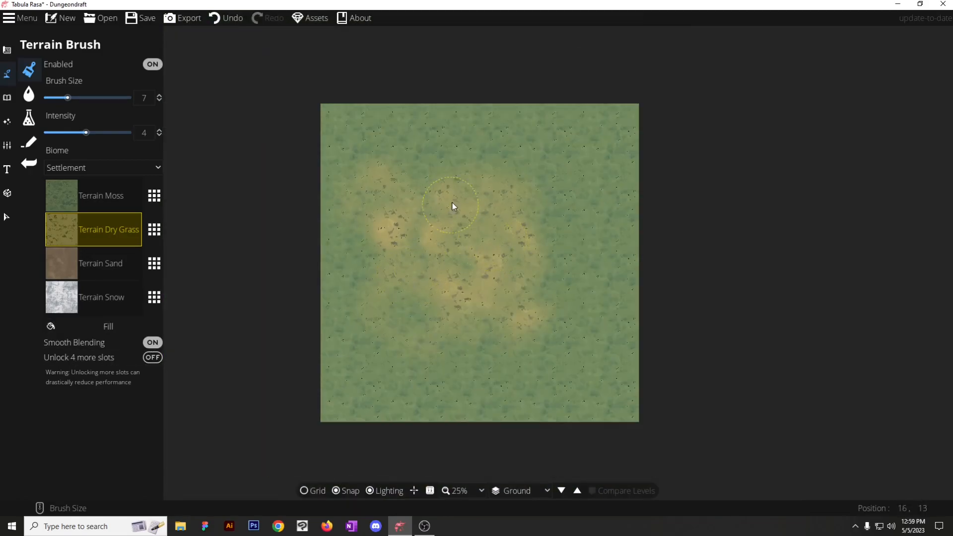
{"action": "scroll", "coordinate": [476, 348], "scroll_direction": "up", "scroll_amount": 3}
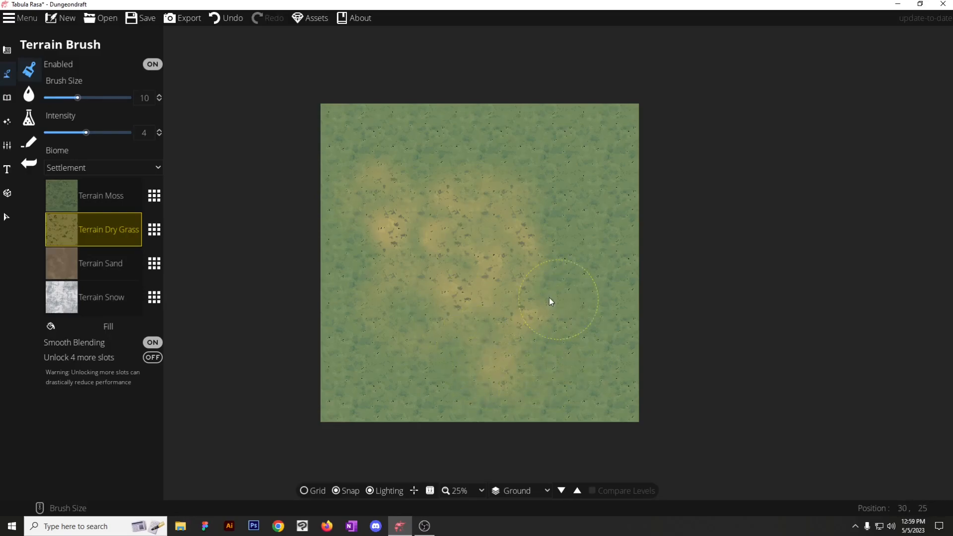
{"action": "left_click_drag", "start_coordinate": [565, 211], "coordinate": [603, 228]}
{"action": "scroll", "coordinate": [591, 223], "scroll_direction": "up", "scroll_amount": 4}
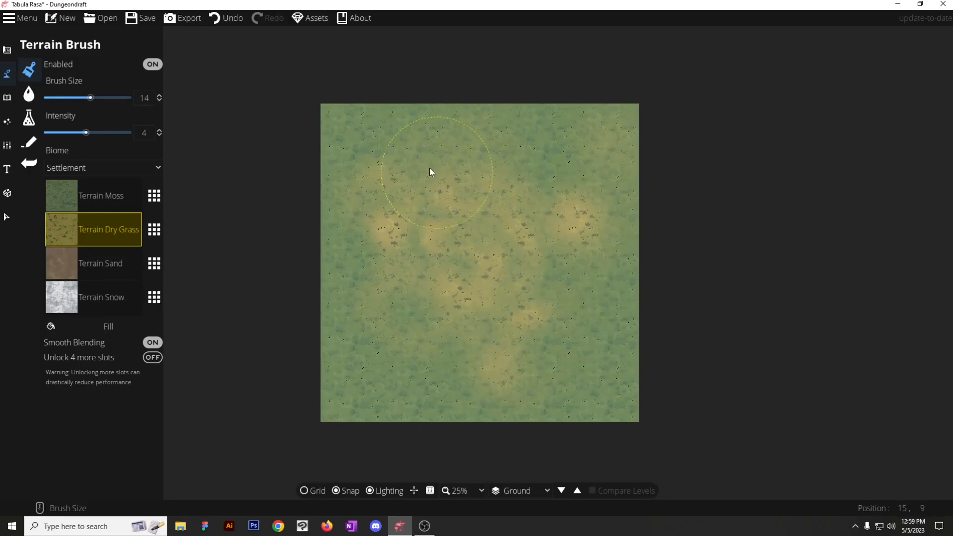
{"action": "mouse_move", "coordinate": [606, 356]}
{"action": "left_mouse_down"}
{"action": "mouse_move", "coordinate": [641, 287]}
{"action": "mouse_move", "coordinate": [582, 184]}
{"action": "mouse_move", "coordinate": [575, 125]}
{"action": "mouse_move", "coordinate": [549, 143]}
{"action": "mouse_move", "coordinate": [492, 134]}
{"action": "mouse_move", "coordinate": [566, 149]}
{"action": "left_mouse_up"}
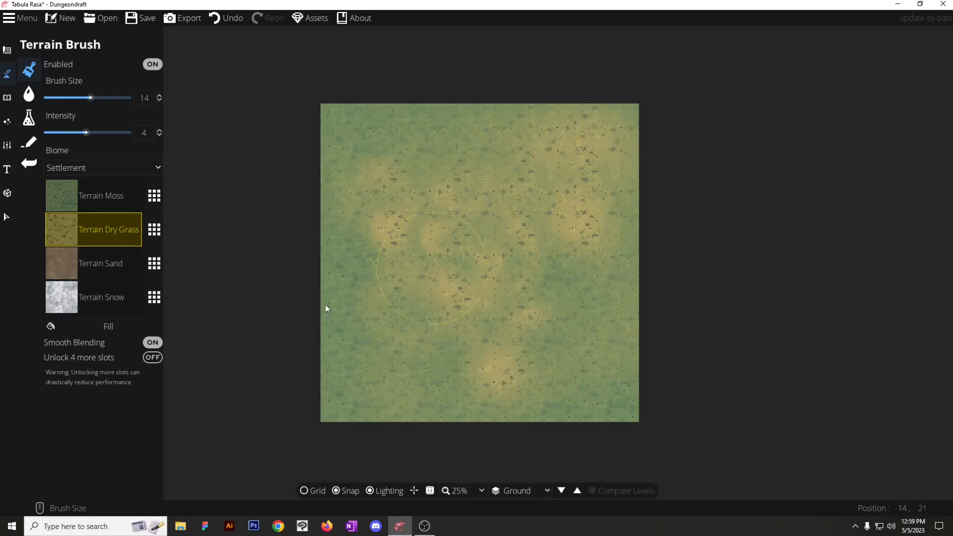
Replace Terrain Sand in the third terrain slot with the default Terrain Grass.
{"action": "left_click", "coordinate": [58, 264]}
{"action": "left_click", "coordinate": [154, 263]}
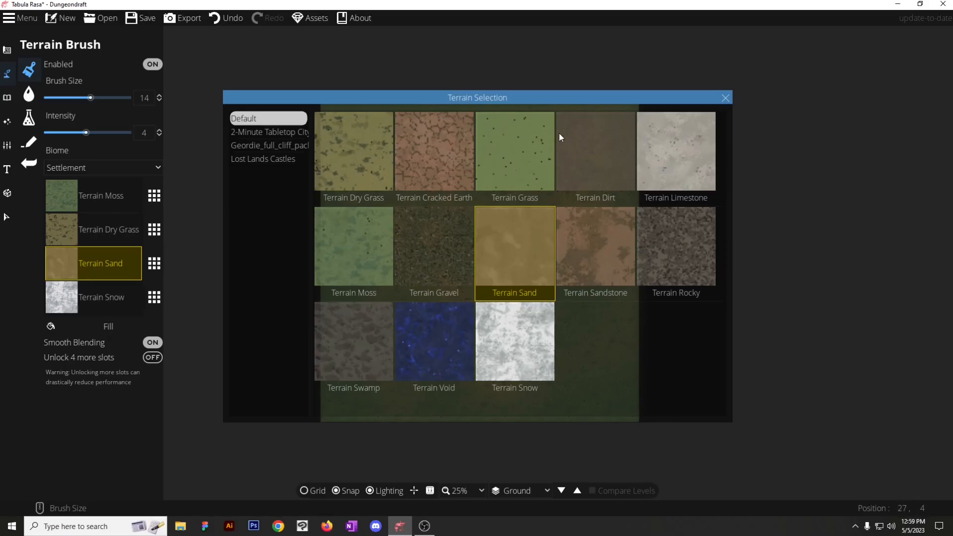
{"action": "left_click", "coordinate": [546, 142]}
Try a soft Terrain Grass patch near the middle of the map with brush size 10, and undo it.
{"action": "scroll", "coordinate": [416, 361], "scroll_direction": "up", "scroll_amount": 3}
{"action": "scroll", "coordinate": [453, 306], "scroll_direction": "up", "scroll_amount": 3}
{"action": "scroll", "coordinate": [458, 272], "scroll_direction": "down", "scroll_amount": 5}
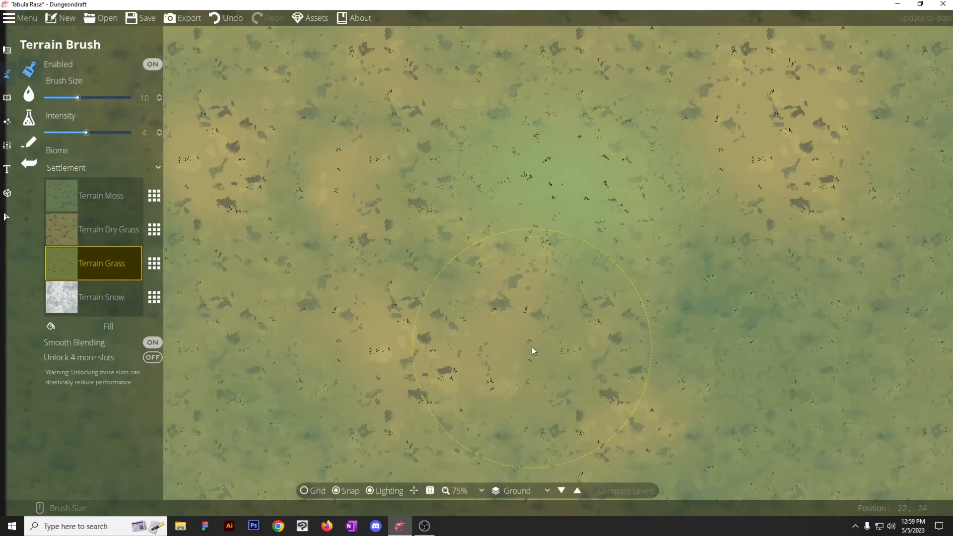
{"action": "scroll", "coordinate": [533, 349], "scroll_direction": "down", "scroll_amount": 3}
{"action": "scroll", "coordinate": [511, 268], "scroll_direction": "up", "scroll_amount": 3}
{"action": "scroll", "coordinate": [540, 293], "scroll_direction": "down", "scroll_amount": 3}
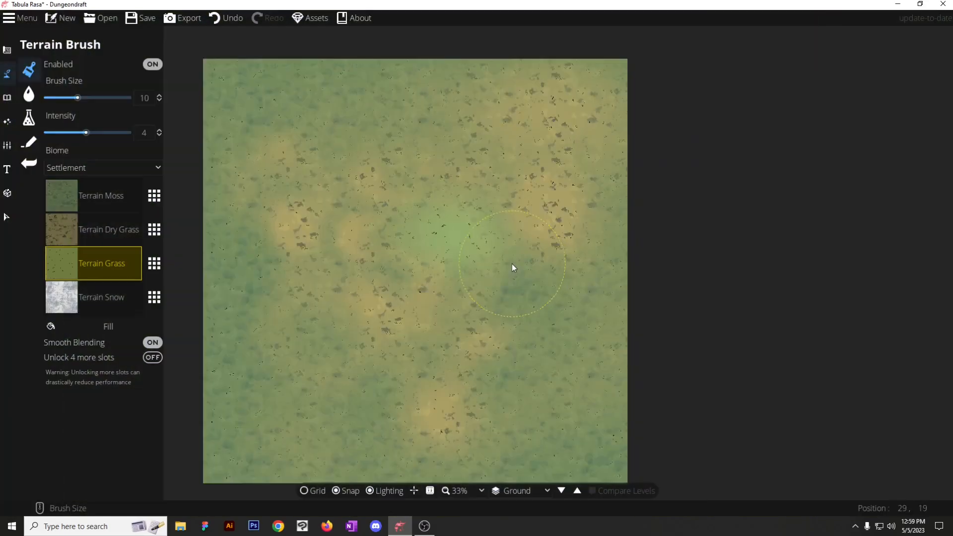
{"action": "key", "text": "ctrl+z"}
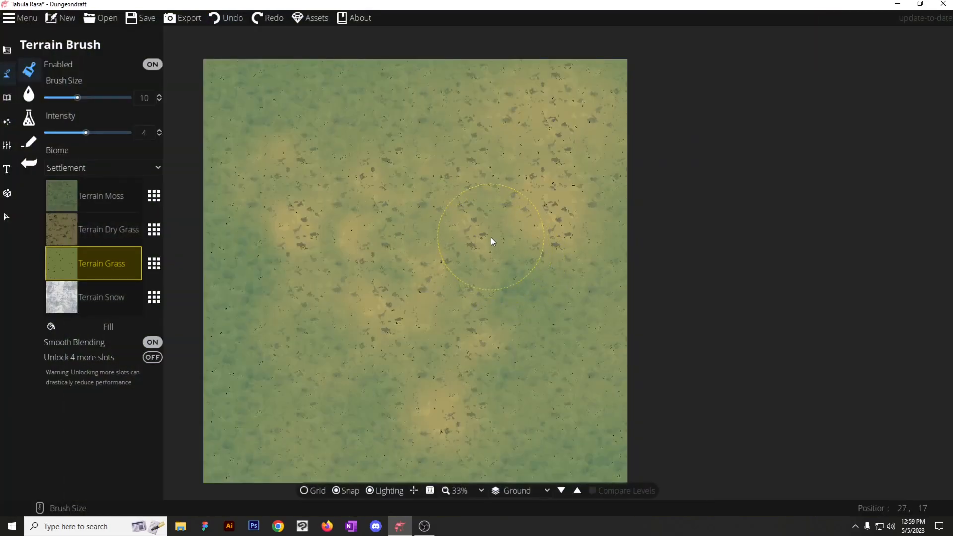
{"action": "left_click", "coordinate": [232, 18]}
Paint a large soft Terrain Grass area over the upper-right part of the map with brush size 10.
{"action": "scroll", "coordinate": [487, 175], "scroll_direction": "down", "scroll_amount": 6}
{"action": "left_click", "coordinate": [541, 209]}
{"action": "scroll", "coordinate": [496, 164], "scroll_direction": "up", "scroll_amount": 6}
{"action": "mouse_move", "coordinate": [493, 216]}
{"action": "left_mouse_down"}
{"action": "mouse_move", "coordinate": [445, 143]}
{"action": "mouse_move", "coordinate": [459, 281]}
{"action": "mouse_move", "coordinate": [465, 246]}
{"action": "mouse_move", "coordinate": [434, 179]}
{"action": "left_mouse_up"}
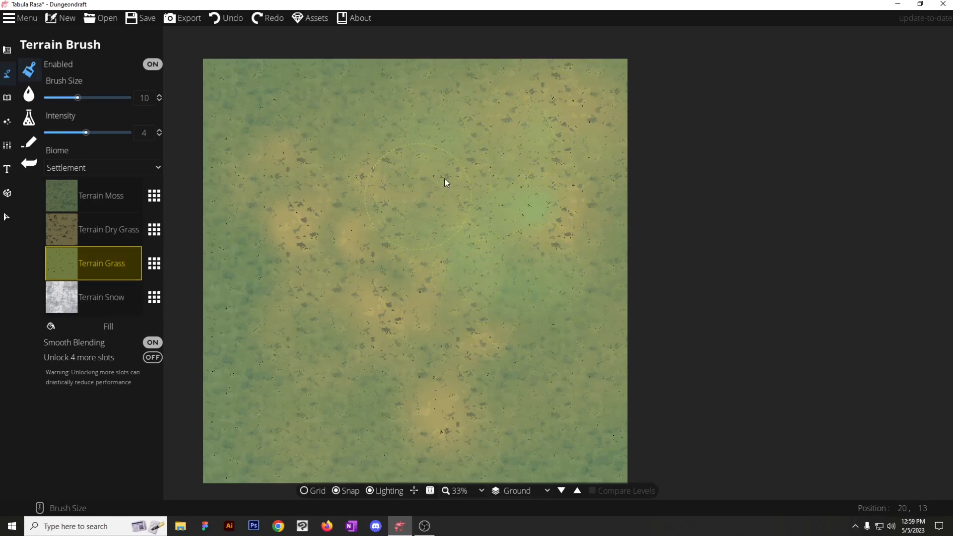
{"action": "mouse_move", "coordinate": [564, 220]}
{"action": "left_mouse_down"}
{"action": "mouse_move", "coordinate": [564, 201]}
{"action": "mouse_move", "coordinate": [470, 87]}
{"action": "mouse_move", "coordinate": [454, 159]}
{"action": "left_mouse_up"}
Blend Terrain Moss around the edges of the bright grass area, and add Terrain Dry Grass patches across the map's lower-left part.
{"action": "left_click", "coordinate": [79, 201]}
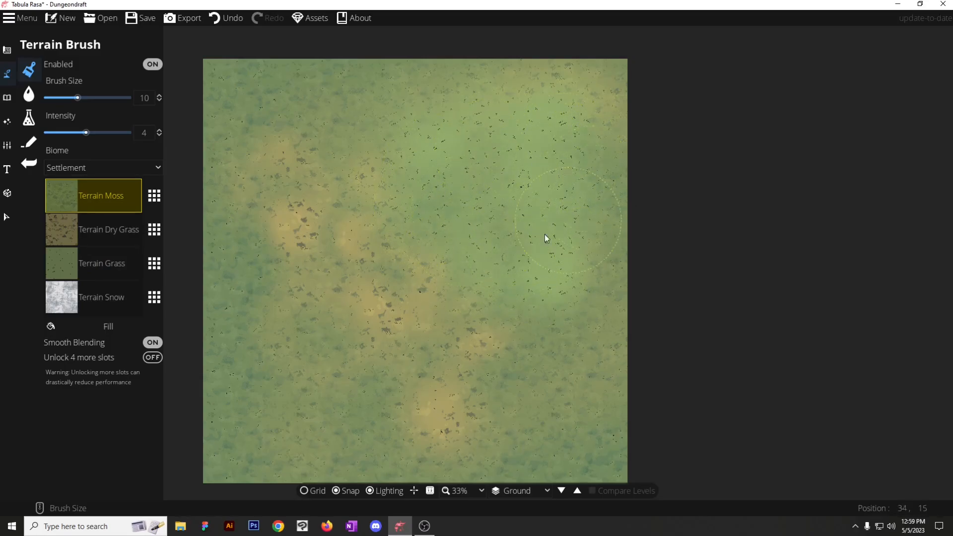
{"action": "mouse_move", "coordinate": [582, 298]}
{"action": "left_mouse_down"}
{"action": "mouse_move", "coordinate": [516, 290]}
{"action": "mouse_move", "coordinate": [539, 216]}
{"action": "mouse_move", "coordinate": [429, 244]}
{"action": "mouse_move", "coordinate": [461, 202]}
{"action": "mouse_move", "coordinate": [429, 115]}
{"action": "left_mouse_up"}
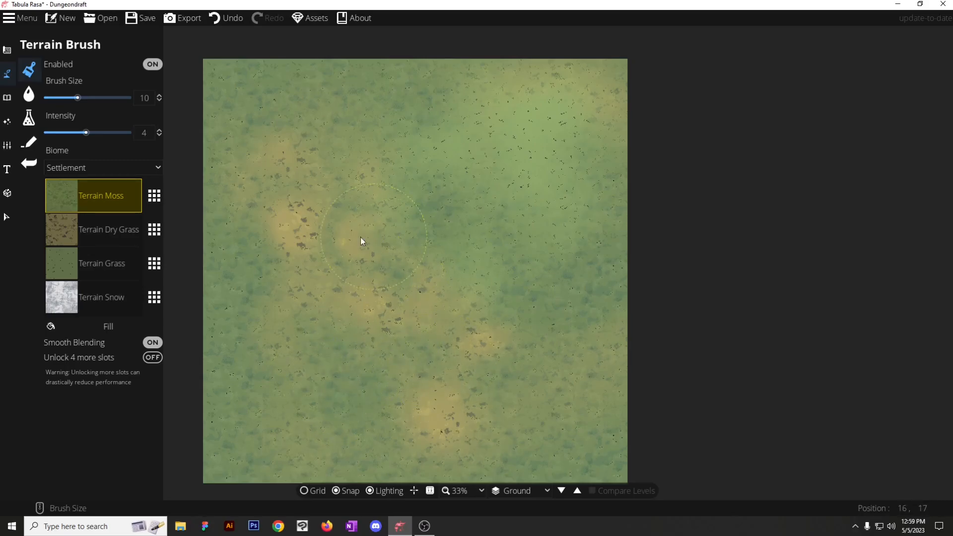
{"action": "left_click", "coordinate": [53, 227]}
{"action": "left_click_drag", "start_coordinate": [309, 329], "coordinate": [373, 311]}
{"action": "scroll", "coordinate": [426, 370], "scroll_direction": "down", "scroll_amount": 2}
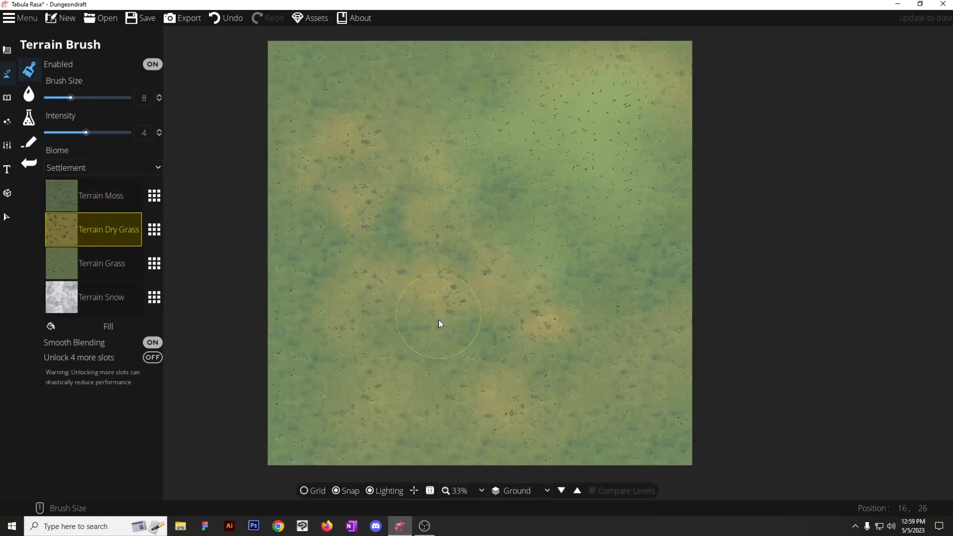
{"action": "scroll", "coordinate": [484, 306], "scroll_direction": "down", "scroll_amount": 1}
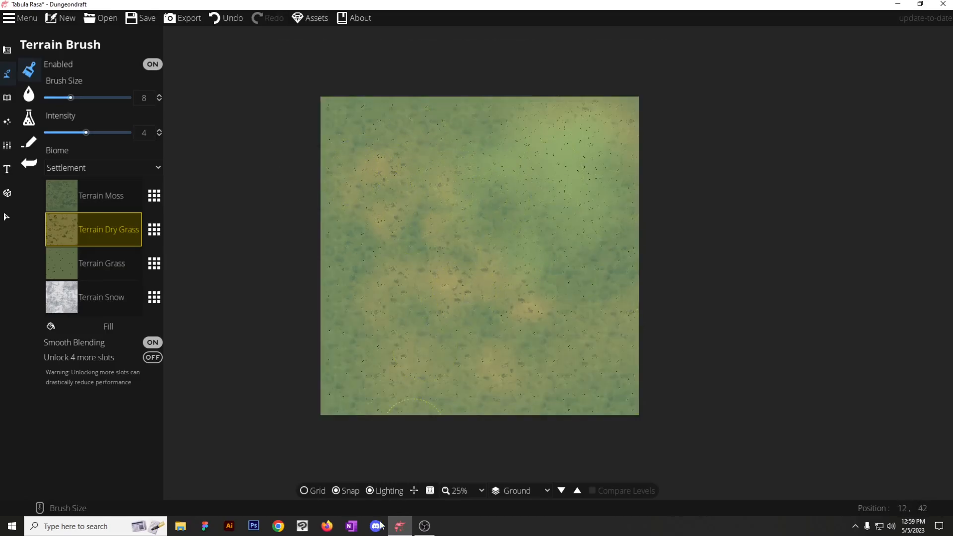
Show the grid over the map, ready for building design on the grassy upper-right area.
{"action": "left_click", "coordinate": [28, 94]}
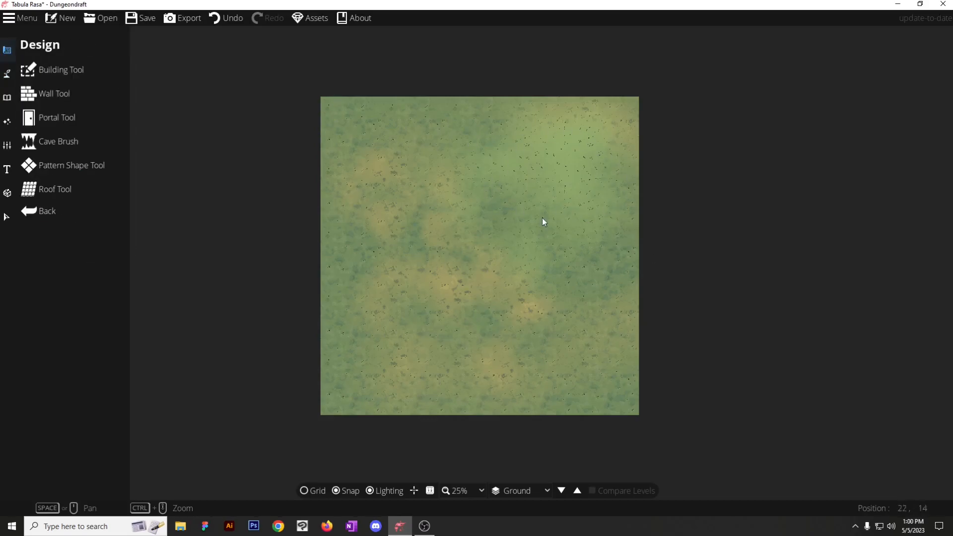
{"action": "scroll", "coordinate": [477, 190], "scroll_direction": "up", "scroll_amount": 5}
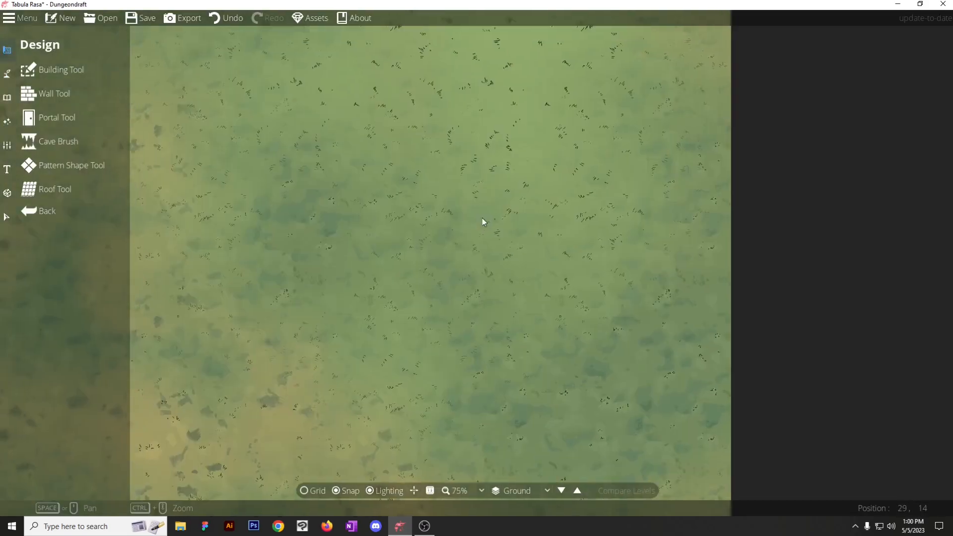
{"action": "left_click", "coordinate": [305, 491]}
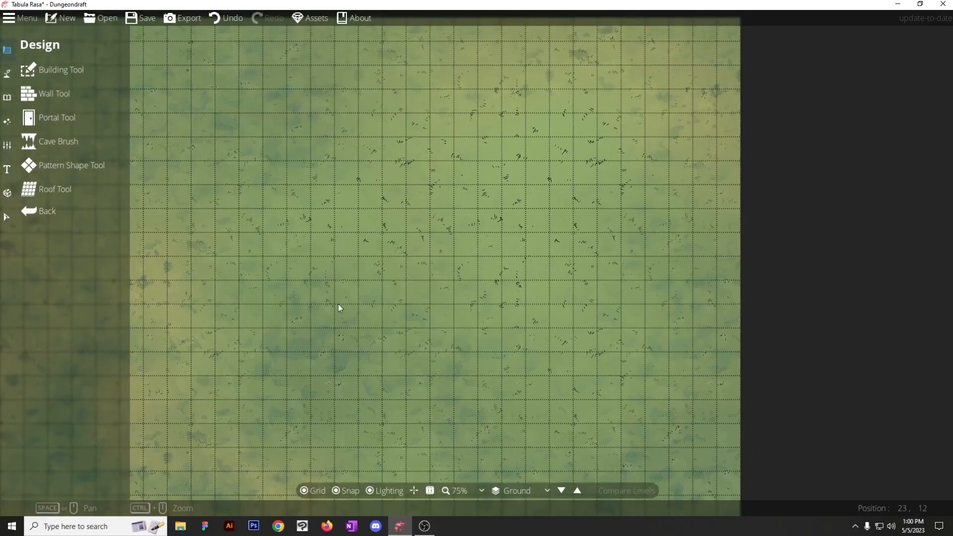
Set up the Wall Tool with the knotted wooden beam wall style in dark brown.
{"action": "left_click", "coordinate": [30, 98]}
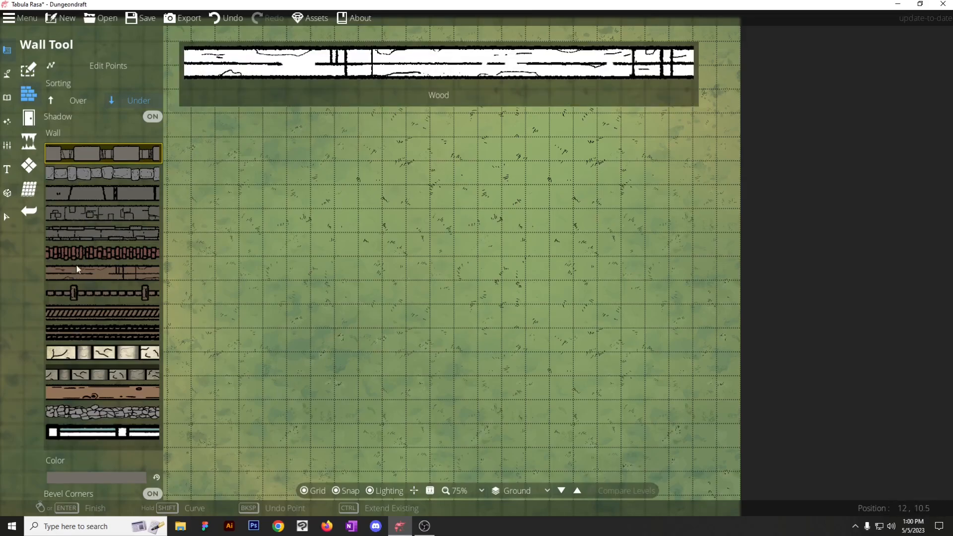
{"action": "left_click", "coordinate": [100, 390]}
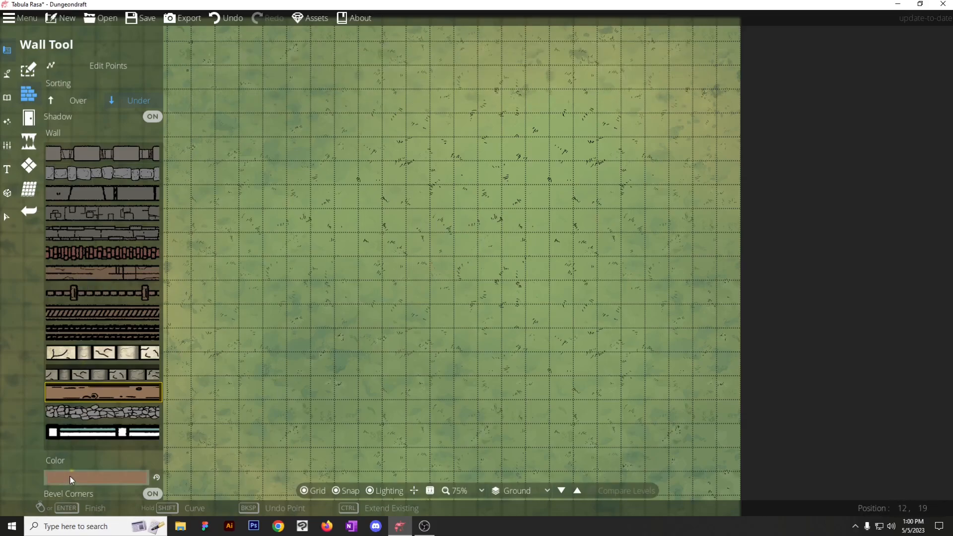
{"action": "left_click", "coordinate": [118, 478]}
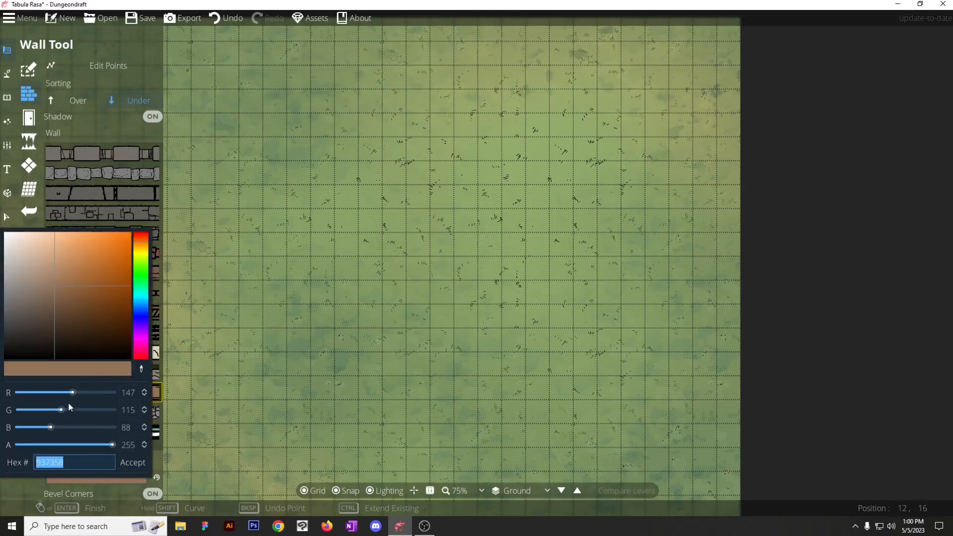
{"action": "left_click_drag", "start_coordinate": [38, 297], "coordinate": [43, 326]}
{"action": "left_click", "coordinate": [132, 464]}
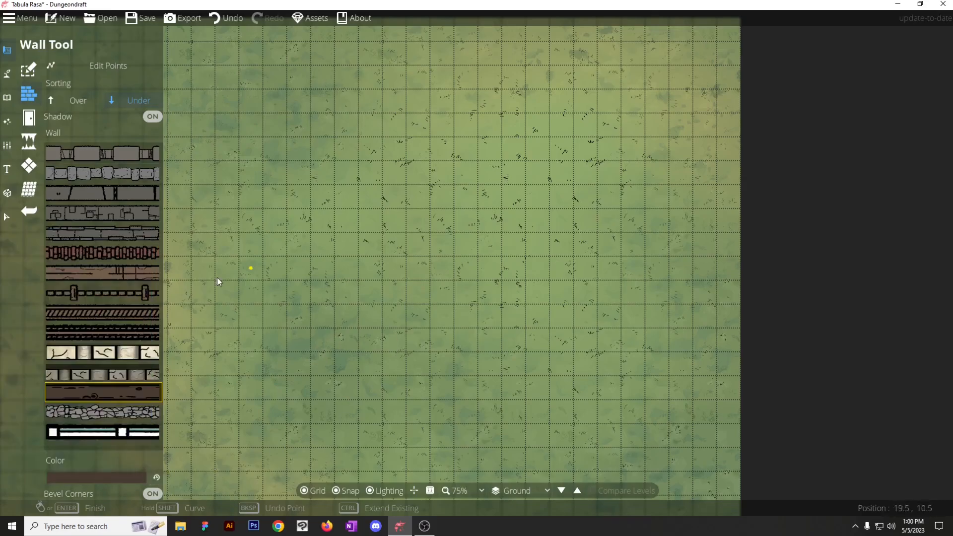
Draw a closed outer building wall about 11 by 9 tiles, with a chamfered step at its upper-left and a notch at its lower-left.
{"action": "left_click_drag", "start_coordinate": [351, 287], "coordinate": [374, 321]}
{"action": "left_click_drag", "start_coordinate": [565, 198], "coordinate": [531, 187]}
{"action": "left_click", "coordinate": [584, 158]}
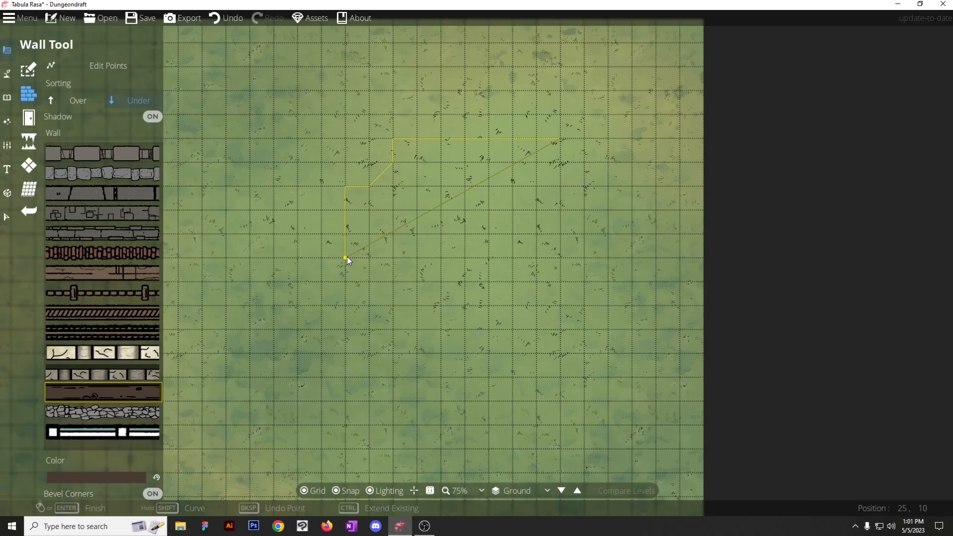
{"action": "left_click", "coordinate": [345, 282]}
{"action": "left_click_drag", "start_coordinate": [411, 307], "coordinate": [385, 293]}
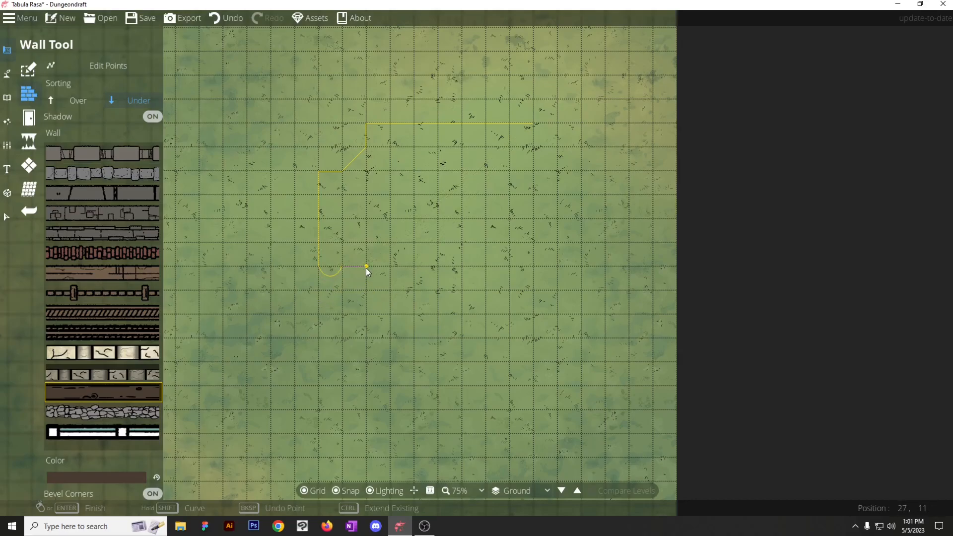
{"action": "left_click", "coordinate": [359, 243], "text": "shift"}
{"action": "key", "text": "BackSpace"}
{"action": "key", "text": "BackSpace"}
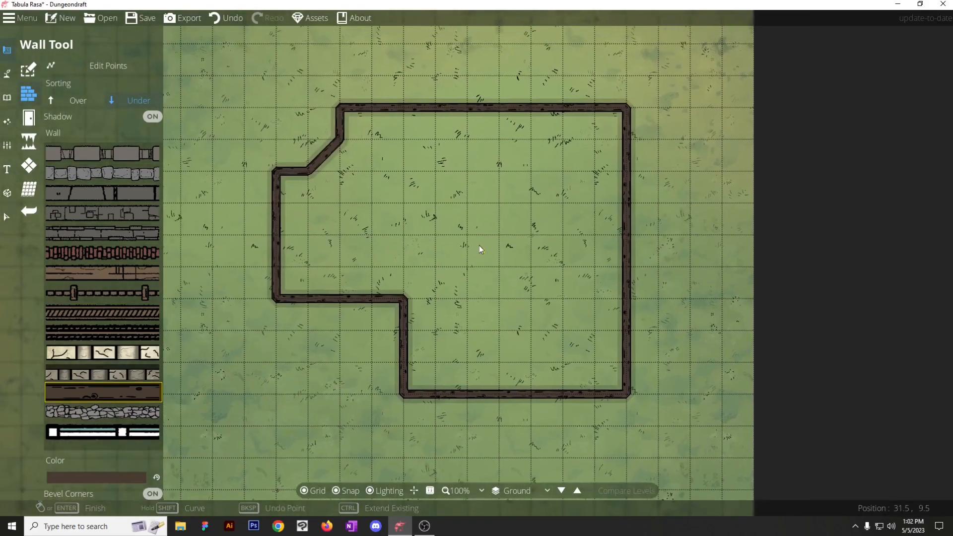
Try partitioning off the building's upper-right room with interior walls around a one-tile doorway, and undo them.
{"action": "left_click_drag", "start_coordinate": [440, 259], "coordinate": [423, 262]}
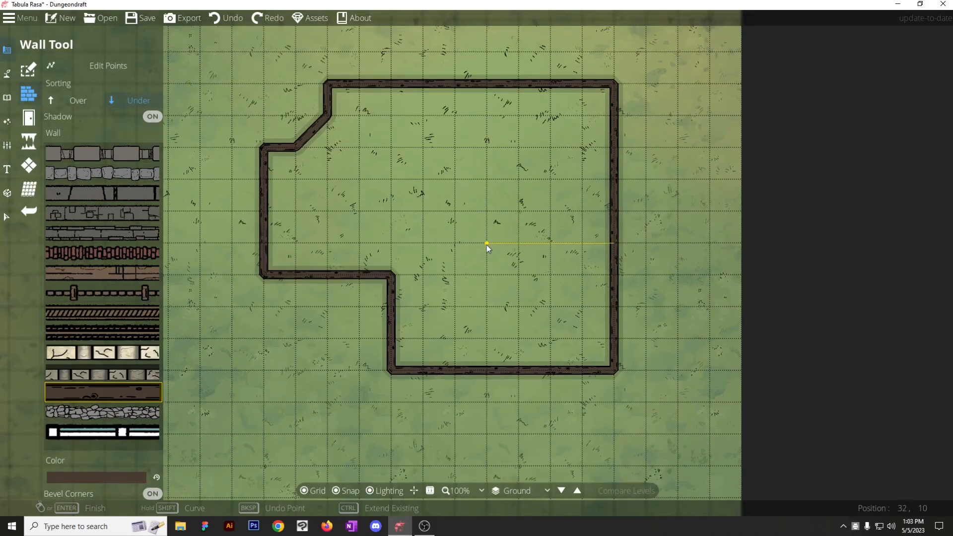
{"action": "left_click", "coordinate": [486, 243]}
{"action": "left_click", "coordinate": [487, 213]}
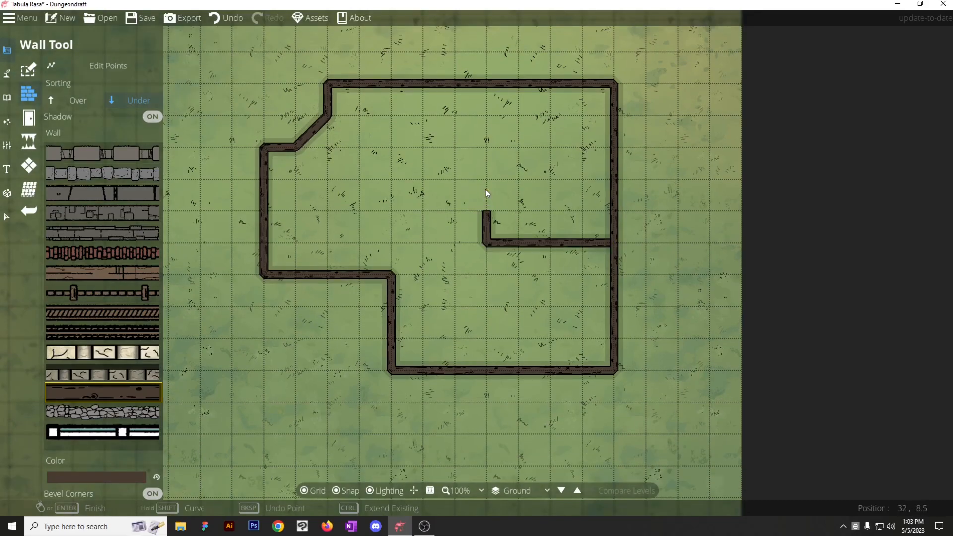
{"action": "right_click", "coordinate": [483, 88]}
{"action": "left_click_drag", "start_coordinate": [421, 193], "coordinate": [471, 218]}
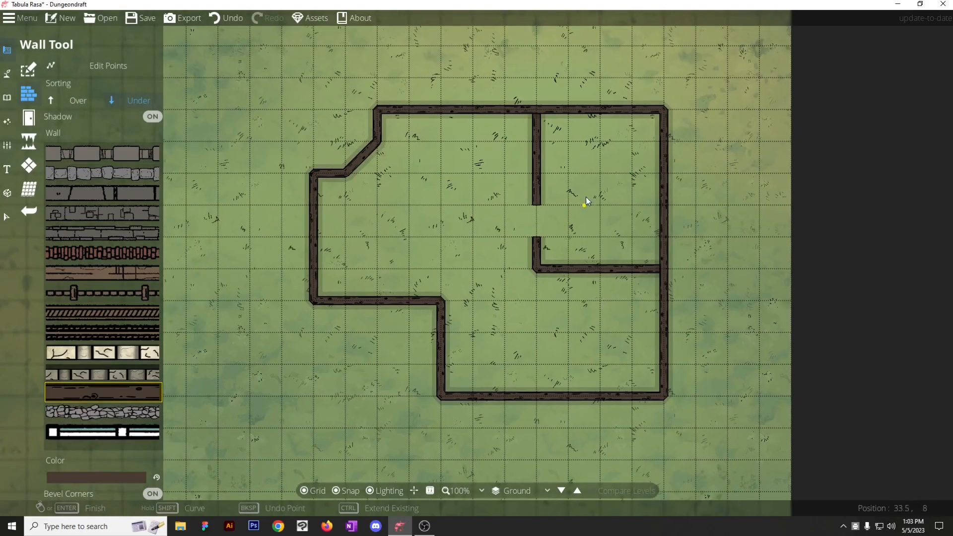
{"action": "left_click_drag", "start_coordinate": [531, 230], "coordinate": [469, 252]}
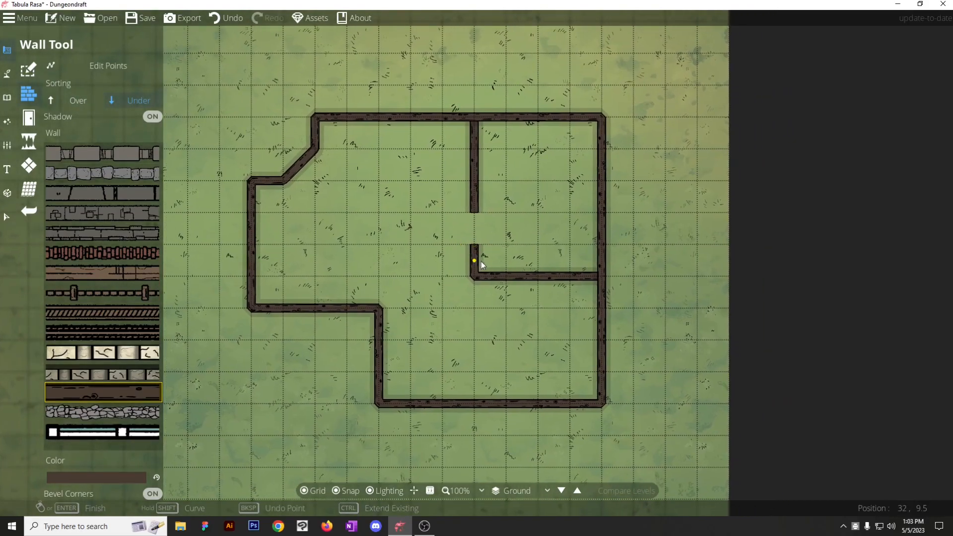
{"action": "key", "text": "ctrl+z"}
{"action": "key", "text": "ctrl+z"}
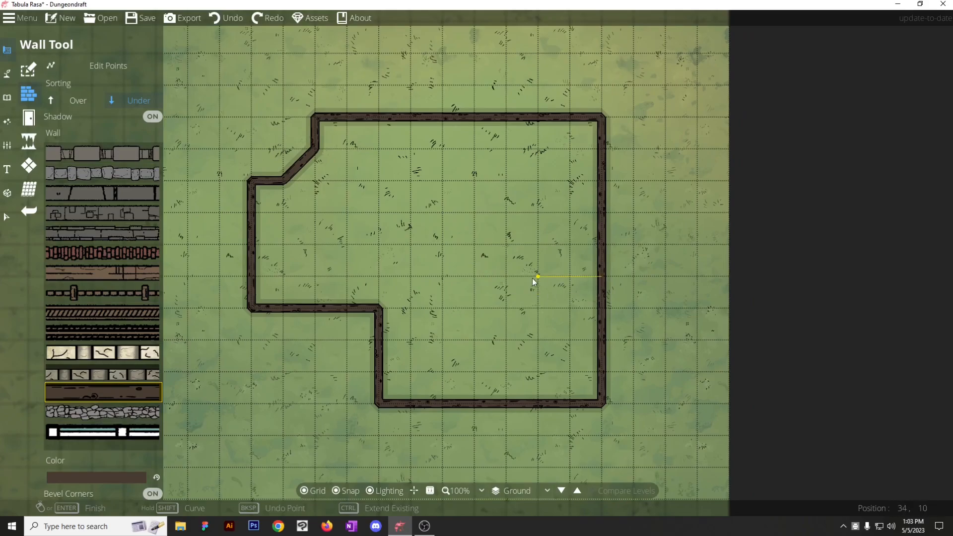
Add a one-tile wall stub inward from the building's right outer wall, and a one-tile square wall near the centre.
{"action": "right_click", "coordinate": [568, 278]}
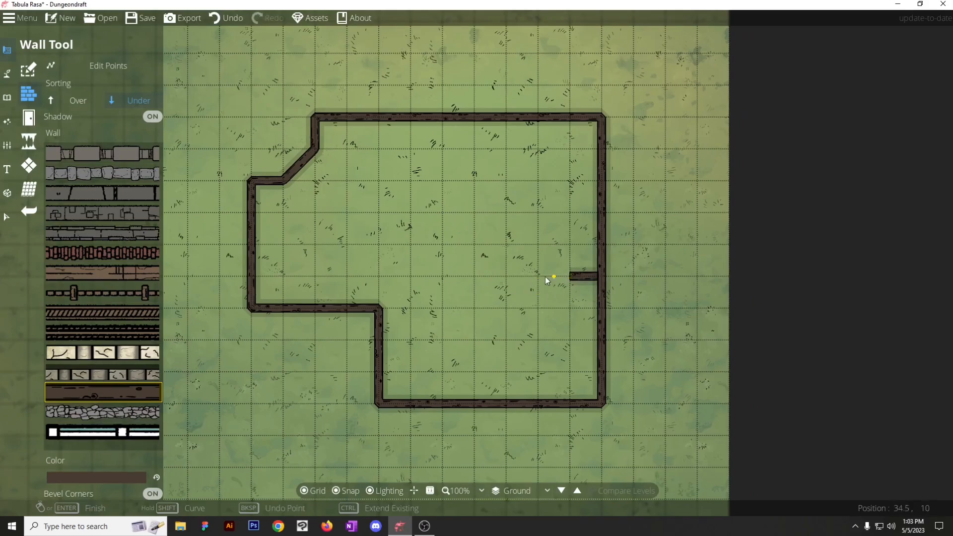
{"action": "left_click", "coordinate": [507, 275]}
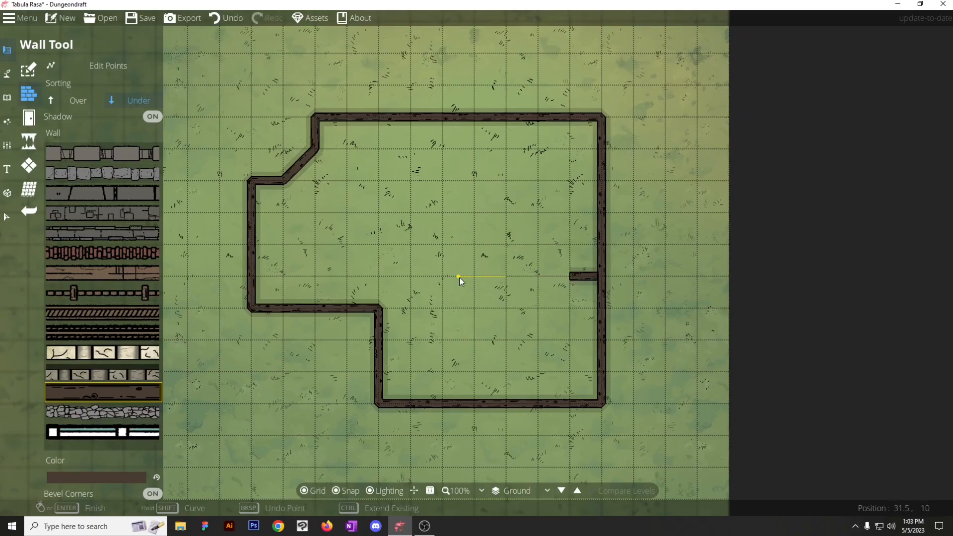
{"action": "left_click", "coordinate": [474, 246]}
{"action": "left_click", "coordinate": [506, 277]}
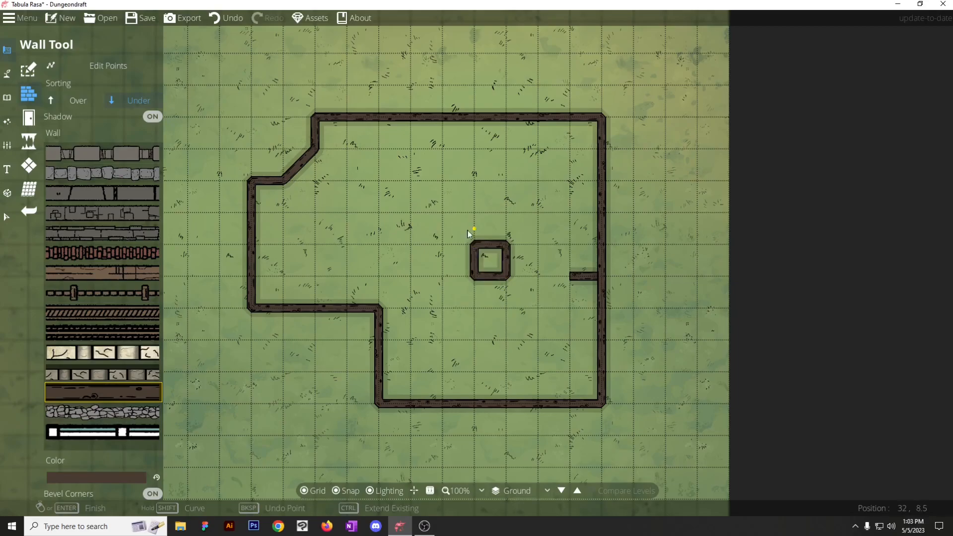
Draw a partition wall down from the building's upper outer wall, undo it, and redraw it two tiles long.
{"action": "left_click", "coordinate": [475, 213]}
{"action": "right_click", "coordinate": [474, 118]}
{"action": "key", "text": "ctrl+z"}
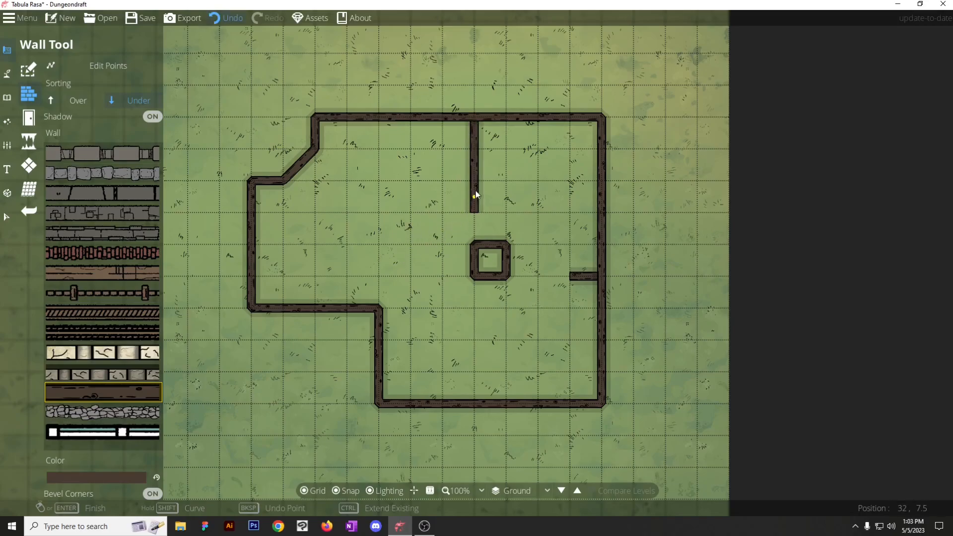
{"action": "right_click", "coordinate": [474, 120]}
{"action": "left_click_drag", "start_coordinate": [448, 261], "coordinate": [439, 281]}
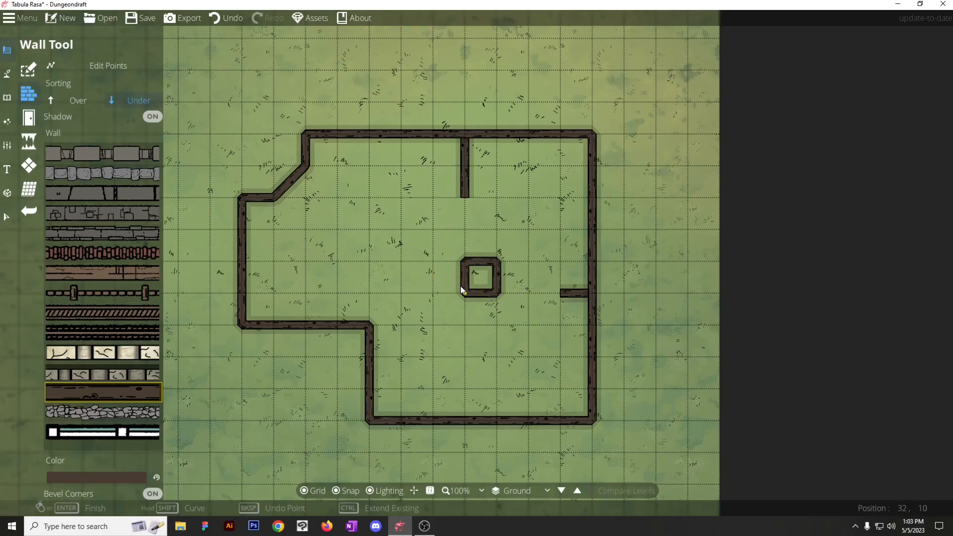
Select the small square wall near the building's centre and change it to the rounded stone block style.
{"action": "scroll", "coordinate": [456, 259], "scroll_direction": "up", "scroll_amount": 1}
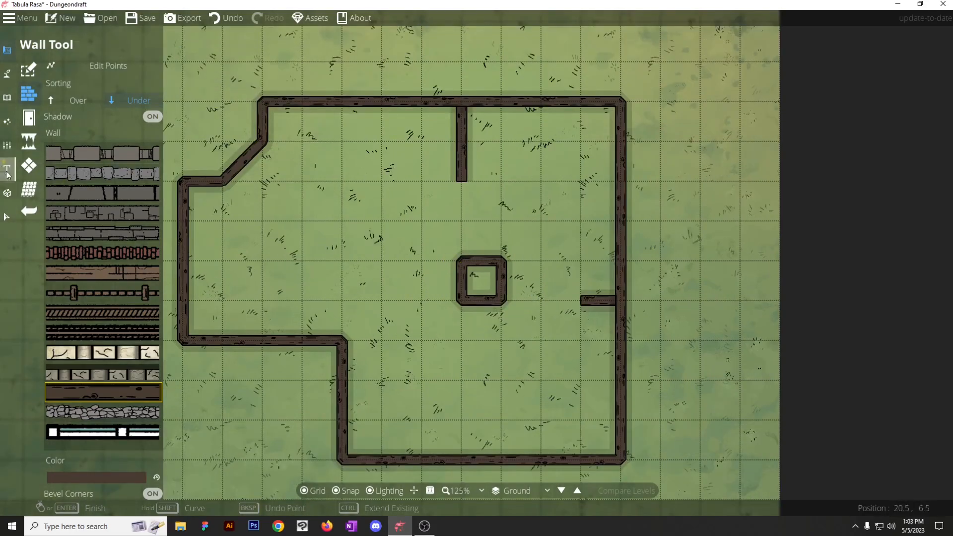
{"action": "left_click", "coordinate": [7, 217]}
{"action": "left_click", "coordinate": [457, 282]}
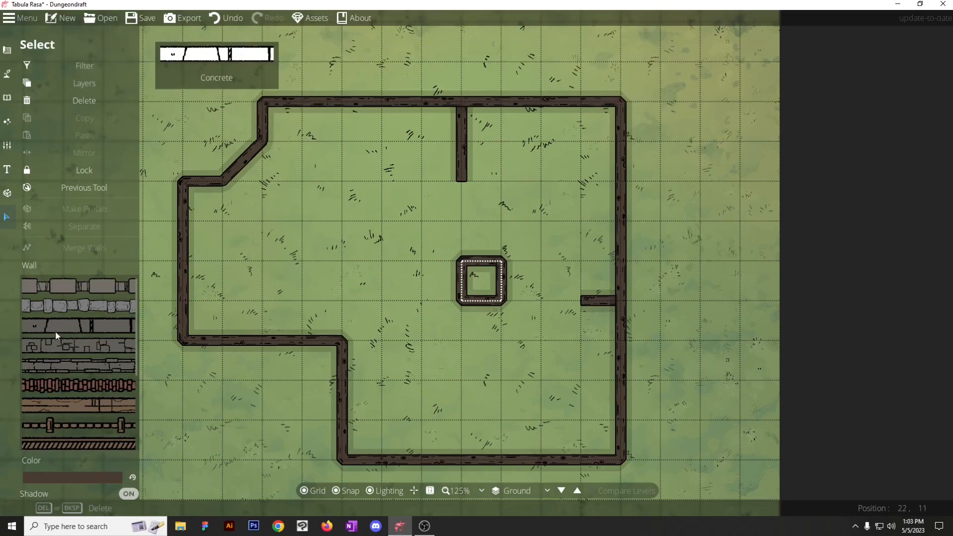
{"action": "left_click", "coordinate": [392, 261]}
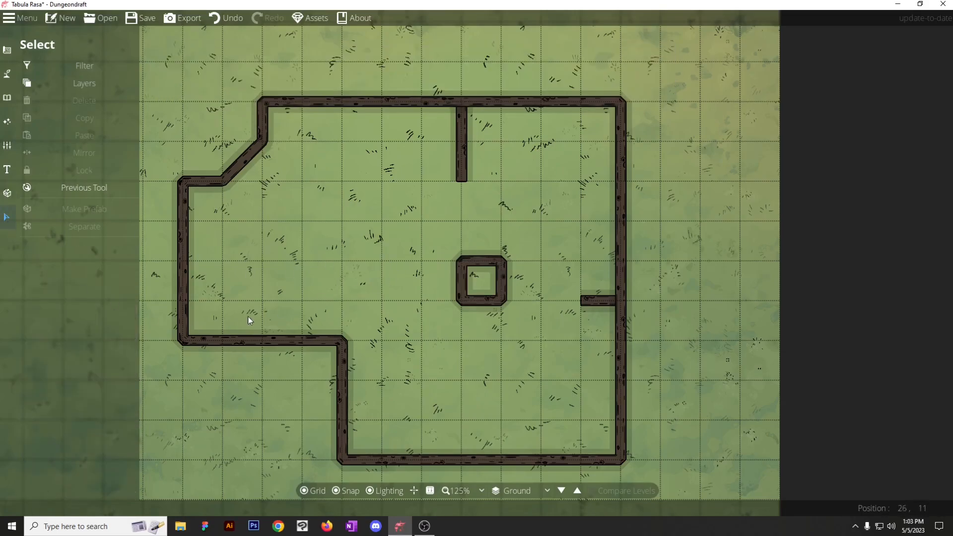
{"action": "left_click", "coordinate": [463, 141]}
{"action": "left_click", "coordinate": [465, 277]}
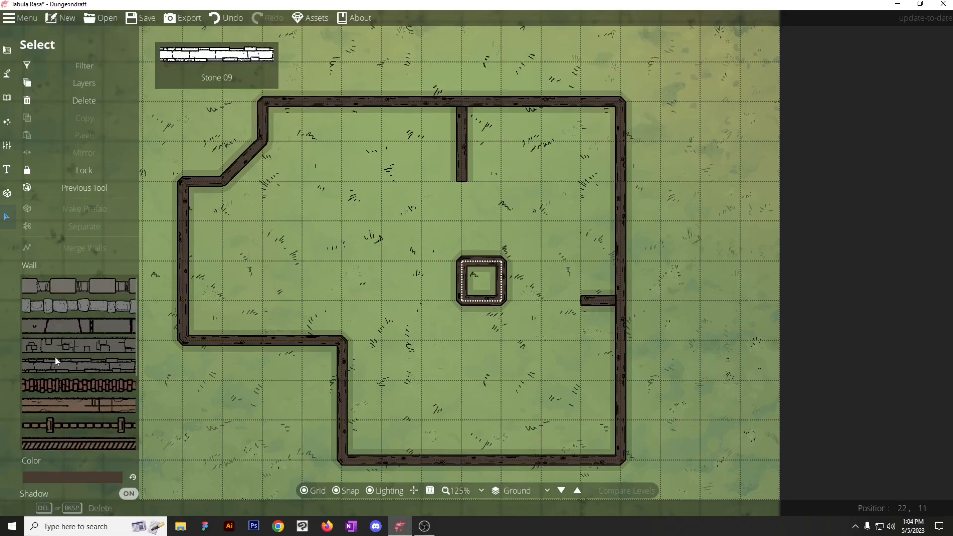
{"action": "left_click", "coordinate": [67, 304]}
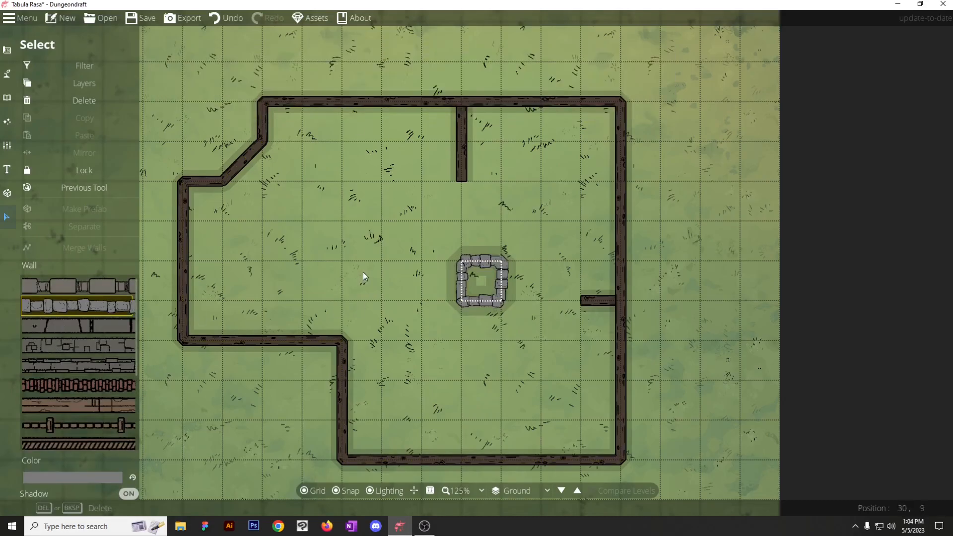
Recolour the small square stone wall dark grey, and deselect it.
{"action": "left_click", "coordinate": [47, 478]}
{"action": "left_click", "coordinate": [52, 306]}
{"action": "left_click_drag", "start_coordinate": [46, 307], "coordinate": [3, 325]}
{"action": "left_click", "coordinate": [143, 460]}
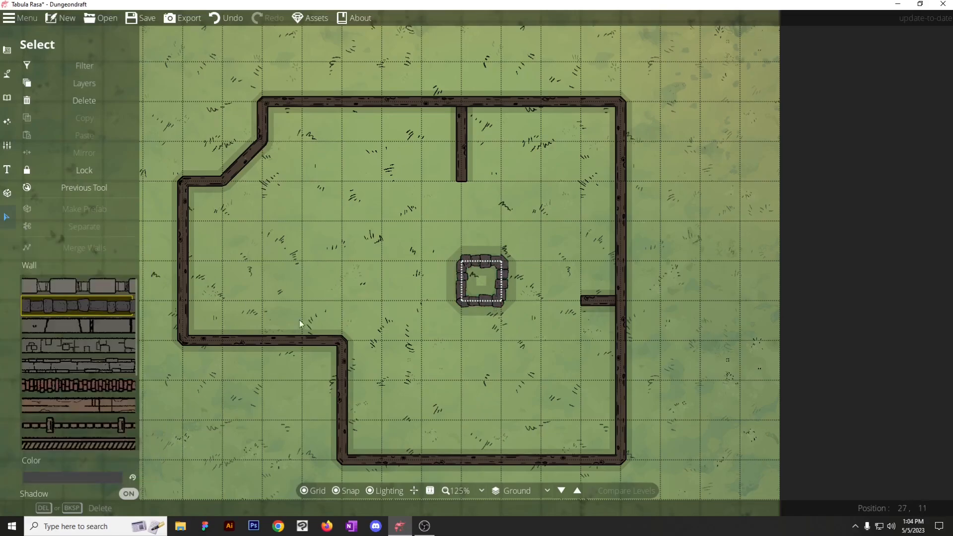
{"action": "left_click", "coordinate": [443, 273]}
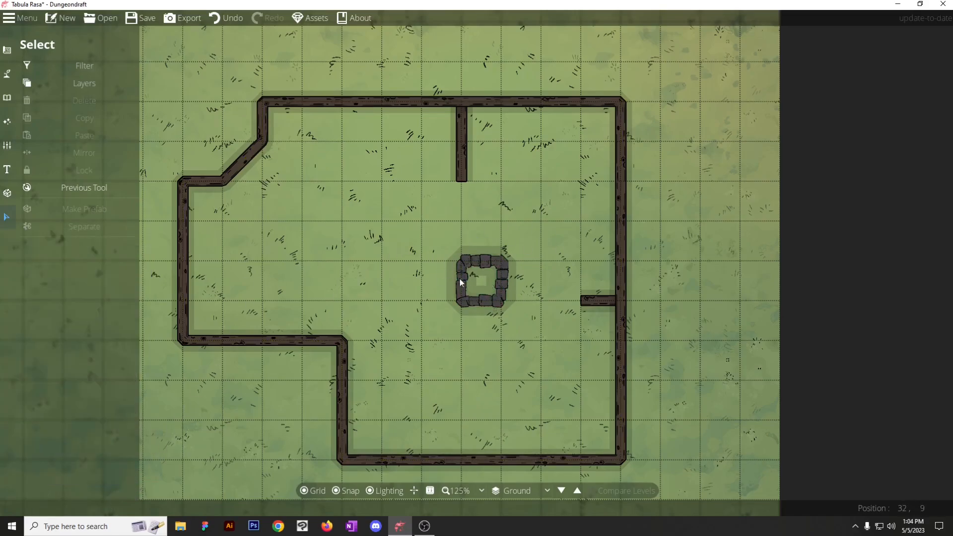
Undo the latest wall changes, try a two-by-two-tile square stone wall in the building's centre, and undo it.
{"action": "key", "text": "ctrl+z"}
{"action": "key", "text": "ctrl+z"}
{"action": "left_click", "coordinate": [520, 195]}
{"action": "left_click", "coordinate": [521, 274]}
{"action": "left_click", "coordinate": [441, 277]}
{"action": "left_click", "coordinate": [443, 196]}
{"action": "key", "text": "ctrl+z"}
Draw a closed octagonal dark grey stone wall about two tiles across in the middle of the building.
{"action": "left_click", "coordinate": [460, 275]}
{"action": "left_click", "coordinate": [441, 255]}
{"action": "left_click", "coordinate": [441, 215]}
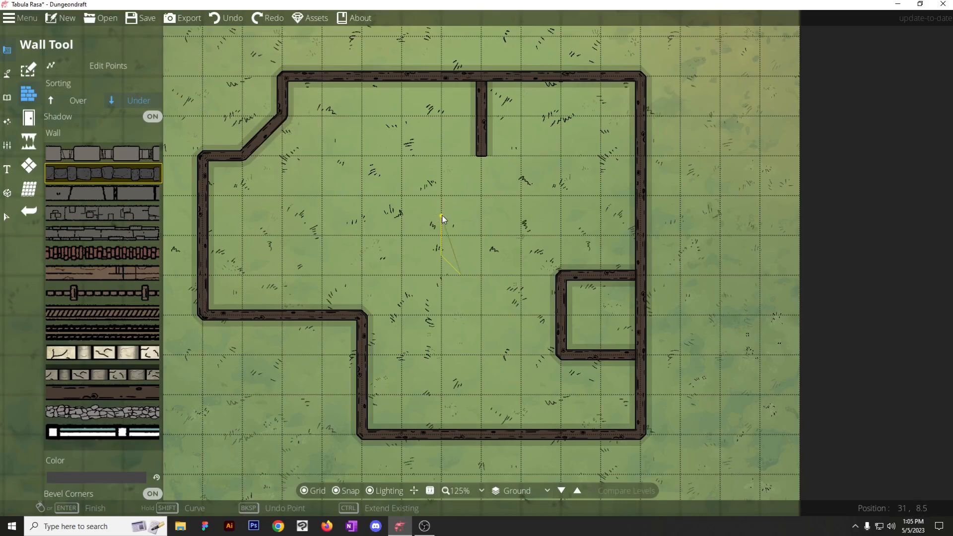
{"action": "left_click", "coordinate": [462, 195]}
{"action": "left_click", "coordinate": [501, 195]}
{"action": "left_click", "coordinate": [521, 215]}
{"action": "left_click", "coordinate": [521, 256]}
{"action": "left_click", "coordinate": [501, 275]}
{"action": "left_click", "coordinate": [461, 275]}
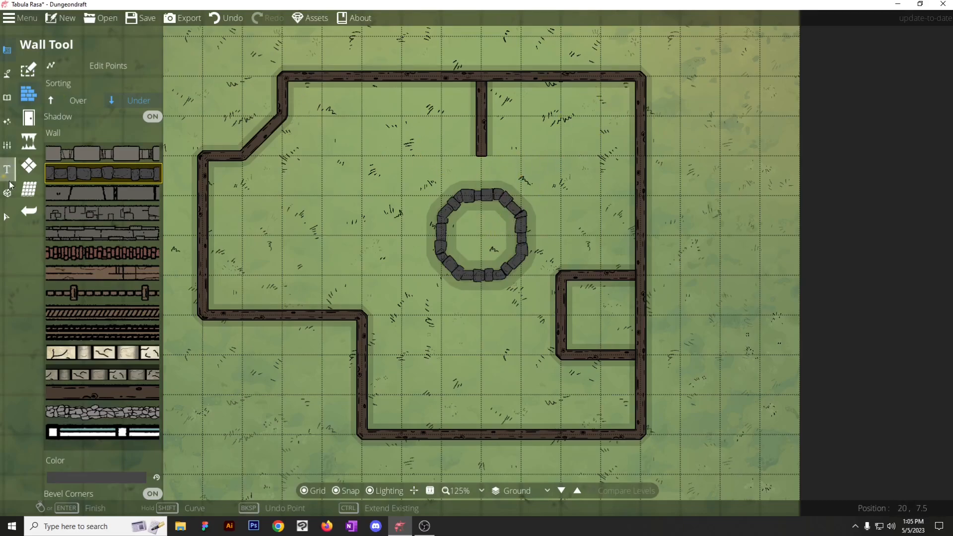
Shorten the partition wall hanging from the upper outer wall to one tile by moving its free end point.
{"action": "left_click", "coordinate": [7, 217]}
{"action": "left_click", "coordinate": [480, 133]}
{"action": "left_click", "coordinate": [482, 158]}
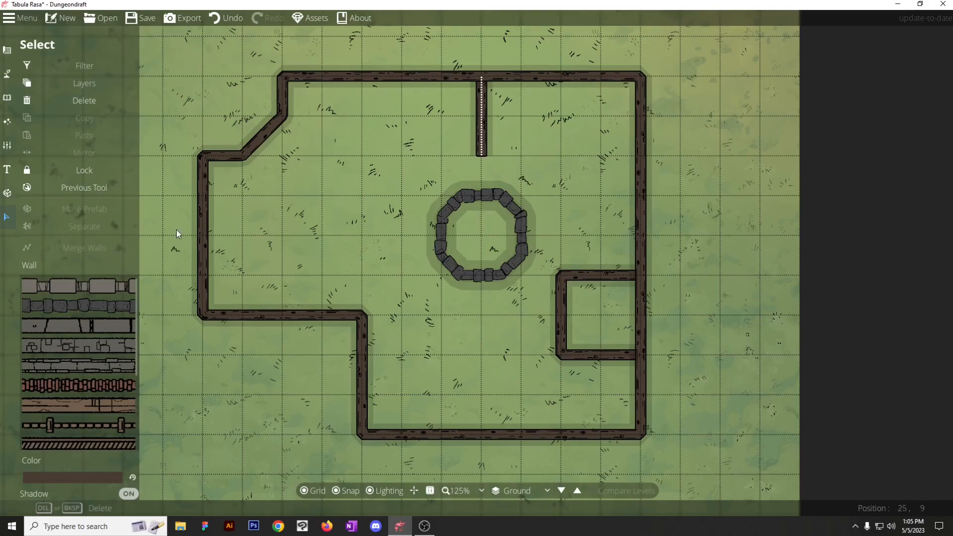
{"action": "left_click", "coordinate": [78, 189]}
{"action": "left_click_drag", "start_coordinate": [485, 158], "coordinate": [480, 123]}
Move the two upper points of the small room on the right outer wall down one tile.
{"action": "left_click", "coordinate": [564, 288]}
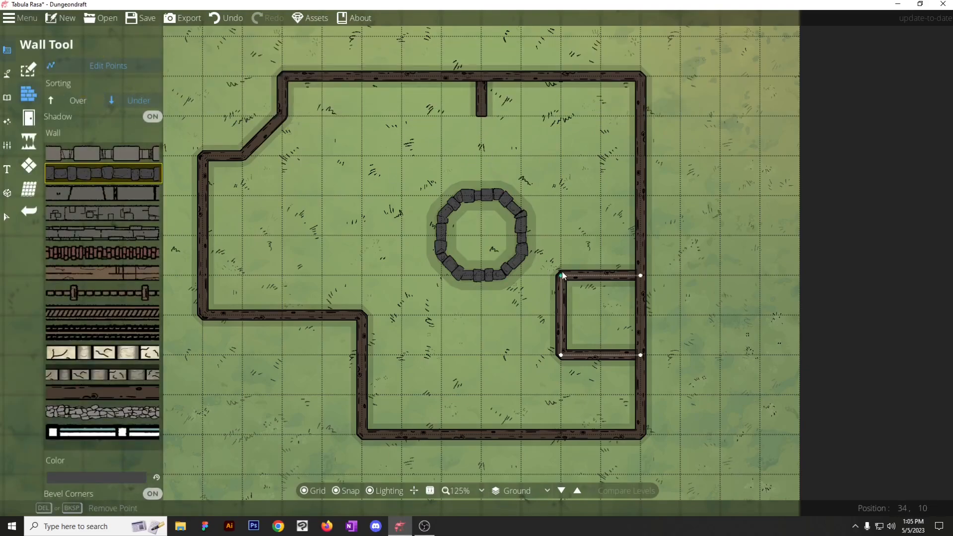
{"action": "left_click_drag", "start_coordinate": [562, 280], "coordinate": [562, 317]}
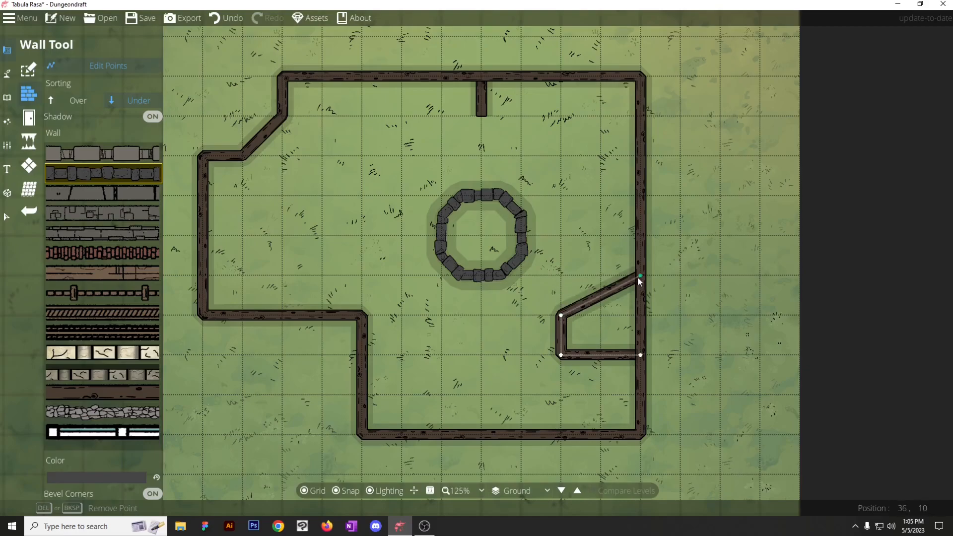
{"action": "left_click_drag", "start_coordinate": [639, 277], "coordinate": [643, 318]}
Lower the outer wall's lower-right corner two tiles and bend the bottom wall into a square step three tiles from that corner.
{"action": "left_click_drag", "start_coordinate": [572, 269], "coordinate": [577, 259]}
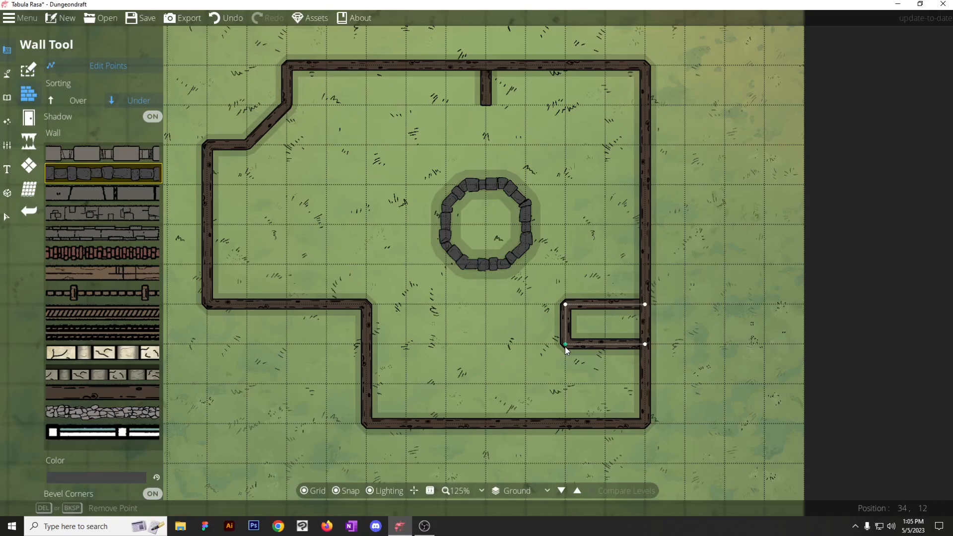
{"action": "left_click_drag", "start_coordinate": [388, 346], "coordinate": [378, 247]}
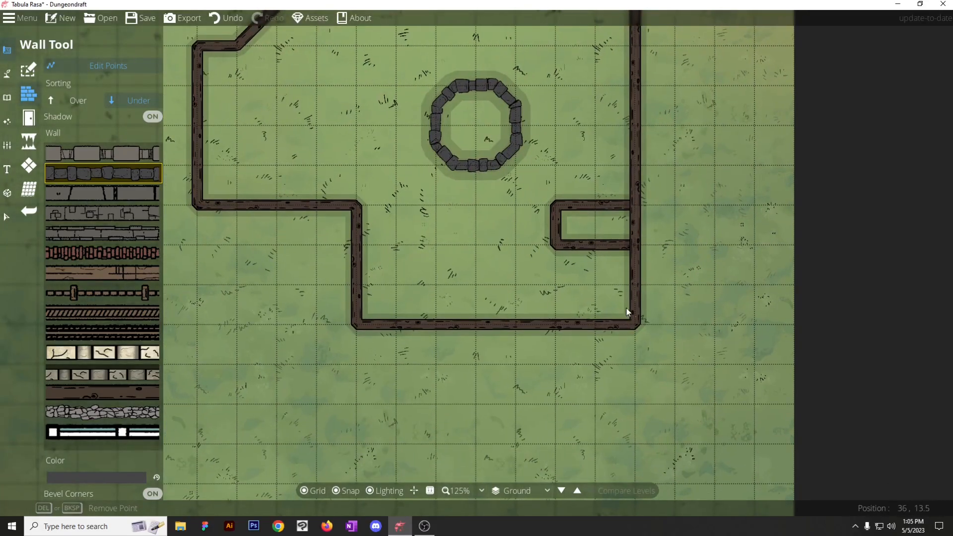
{"action": "left_click_drag", "start_coordinate": [635, 326], "coordinate": [635, 404]}
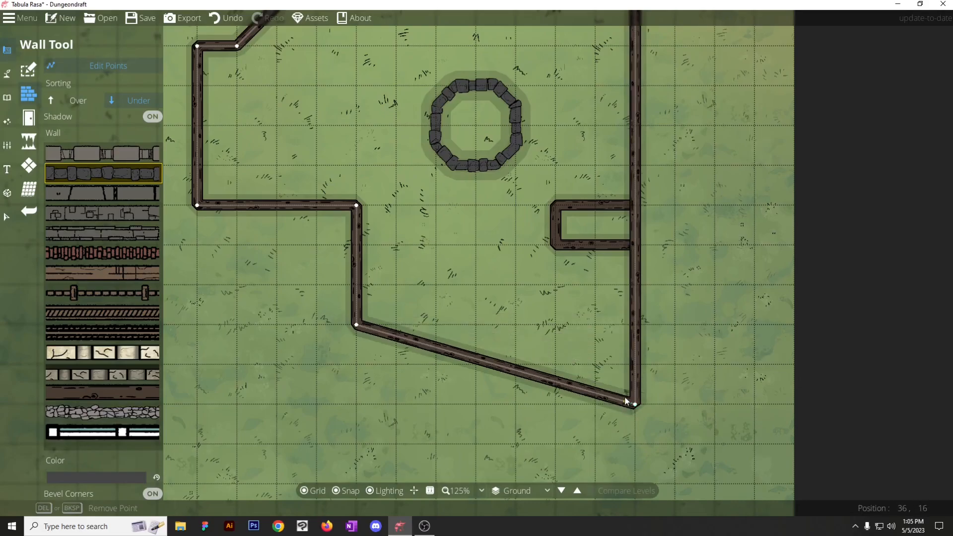
{"action": "left_click_drag", "start_coordinate": [515, 373], "coordinate": [514, 404]}
{"action": "left_click_drag", "start_coordinate": [447, 372], "coordinate": [517, 326]}
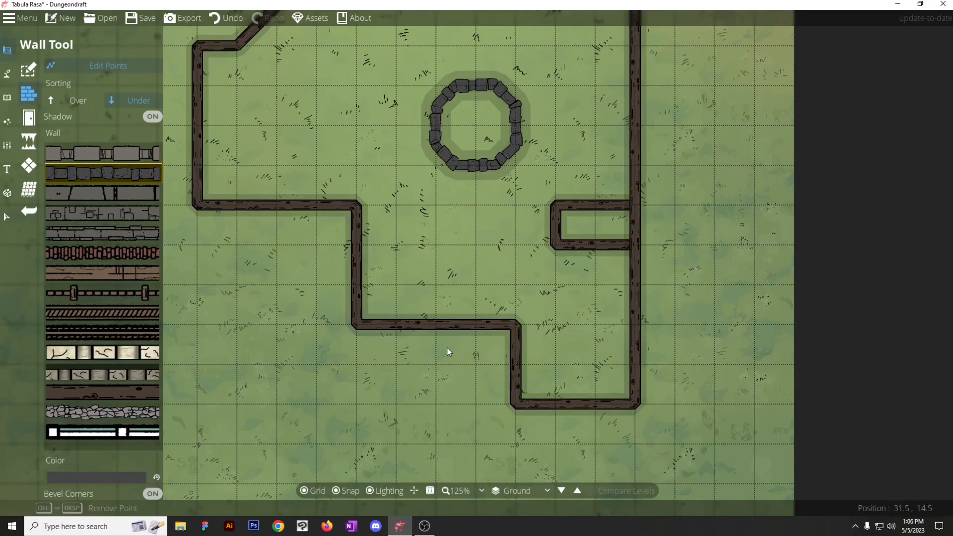
Move both points of the new step in the bottom wall one tile left.
{"action": "mouse_move", "coordinate": [433, 279]}
{"action": "left_mouse_down"}
{"action": "mouse_move", "coordinate": [451, 332]}
{"action": "mouse_move", "coordinate": [446, 271]}
{"action": "mouse_move", "coordinate": [449, 278]}
{"action": "left_mouse_up"}
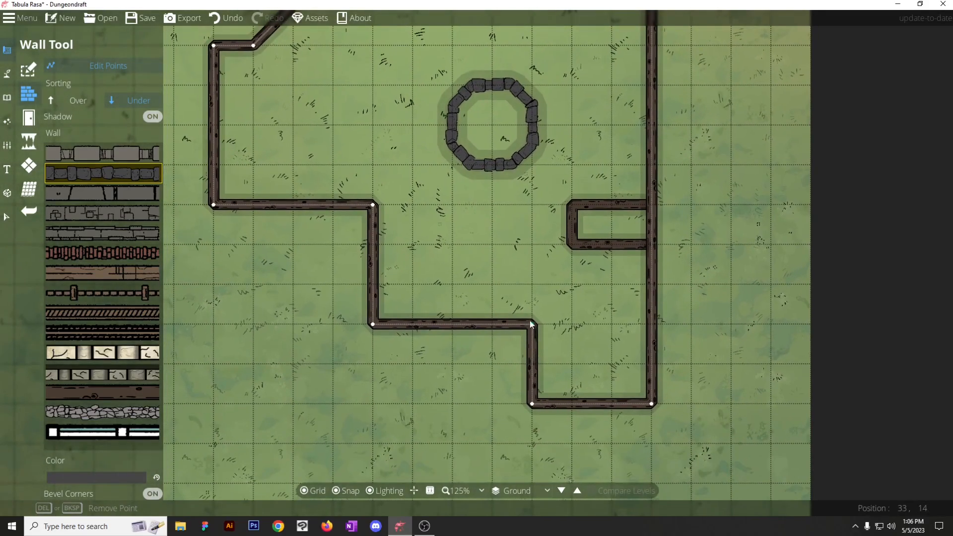
{"action": "left_click_drag", "start_coordinate": [516, 325], "coordinate": [493, 325]}
{"action": "left_click_drag", "start_coordinate": [533, 405], "coordinate": [498, 405]}
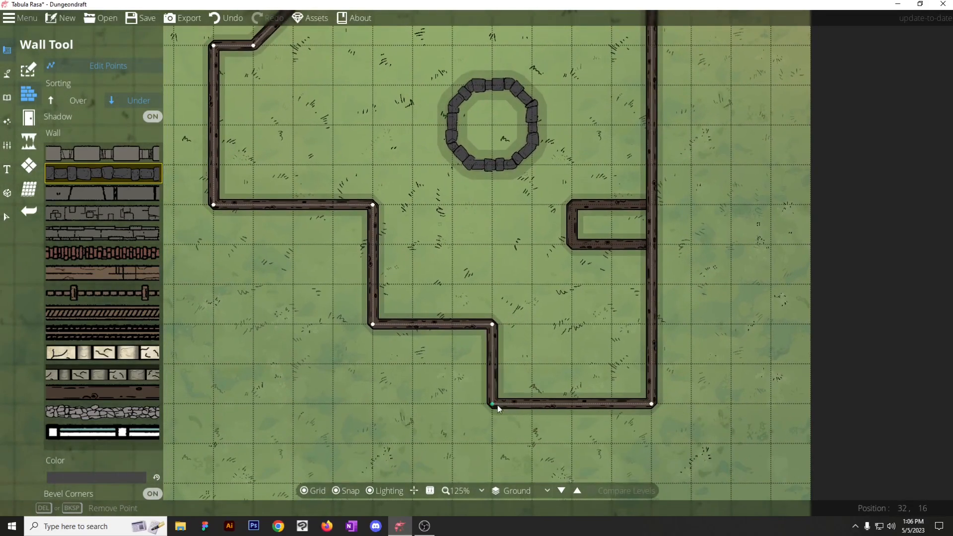
Replace the small room on the right outer wall with wooden walls enclosing a four-by-four-tile room in the lower-right corner.
{"action": "left_click_drag", "start_coordinate": [469, 284], "coordinate": [479, 333]}
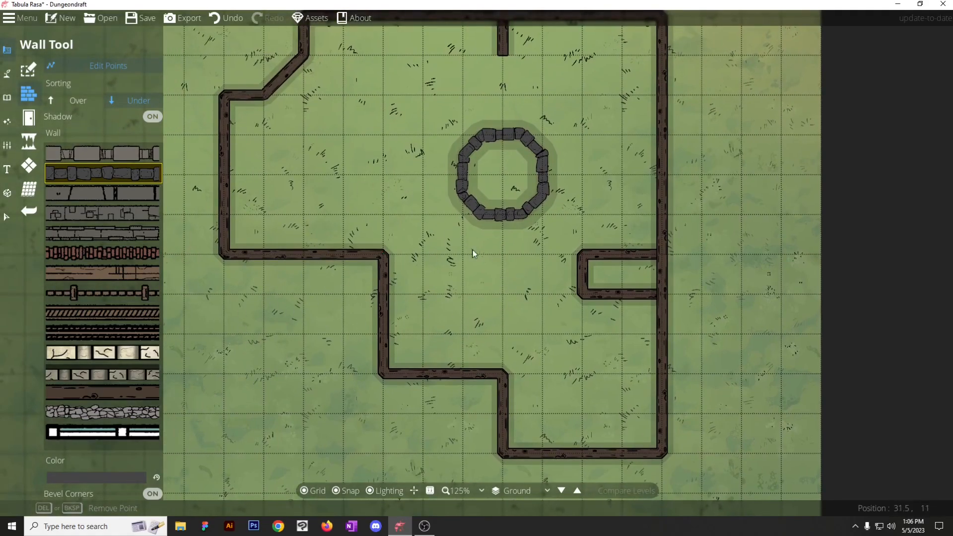
{"action": "scroll", "coordinate": [484, 255], "scroll_direction": "down", "scroll_amount": 1}
{"action": "left_click", "coordinate": [313, 223]}
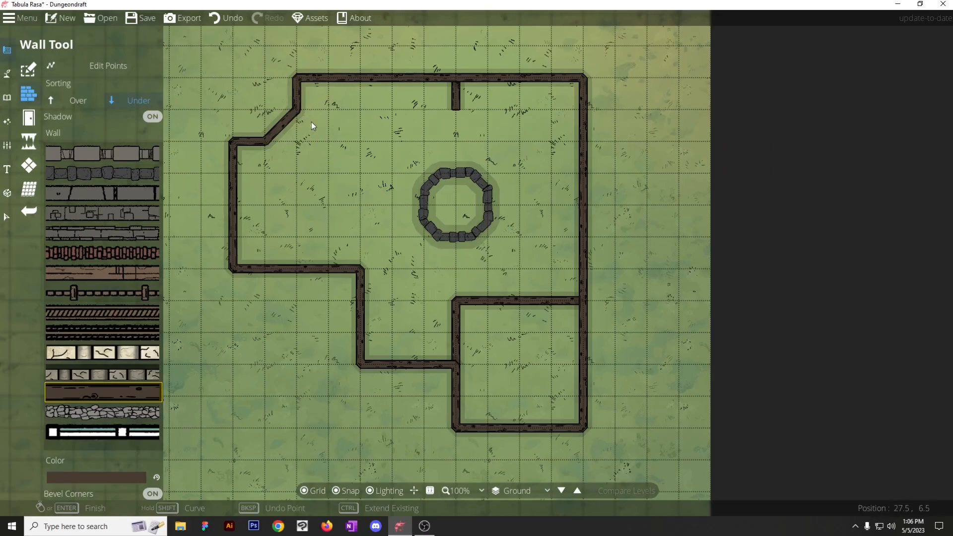
Draw a wooden-walled room two tiles wide and three tiles tall straddling the right outer wall, directly above the square corner room.
{"action": "left_click_drag", "start_coordinate": [315, 123], "coordinate": [418, 176]}
{"action": "left_click_drag", "start_coordinate": [329, 145], "coordinate": [493, 221]}
{"action": "left_click_drag", "start_coordinate": [586, 219], "coordinate": [313, 153]}
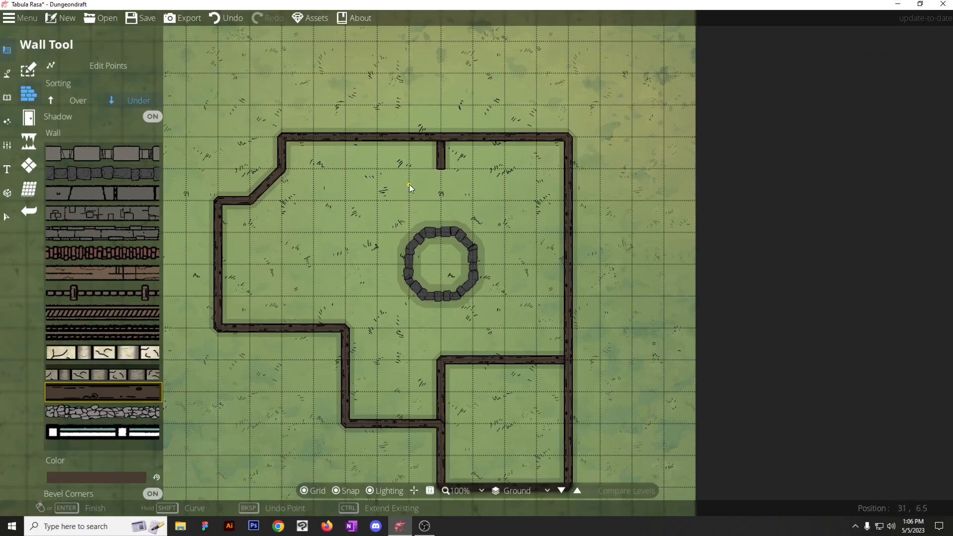
{"action": "left_click_drag", "start_coordinate": [527, 267], "coordinate": [525, 183]}
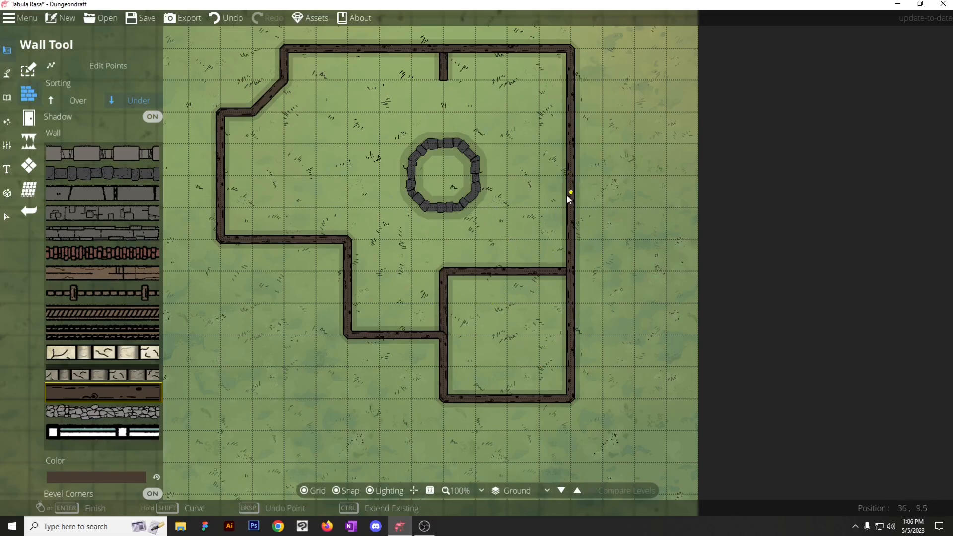
{"action": "left_click", "coordinate": [509, 209]}
{"action": "right_click", "coordinate": [505, 267]}
{"action": "left_click_drag", "start_coordinate": [467, 200], "coordinate": [477, 236]}
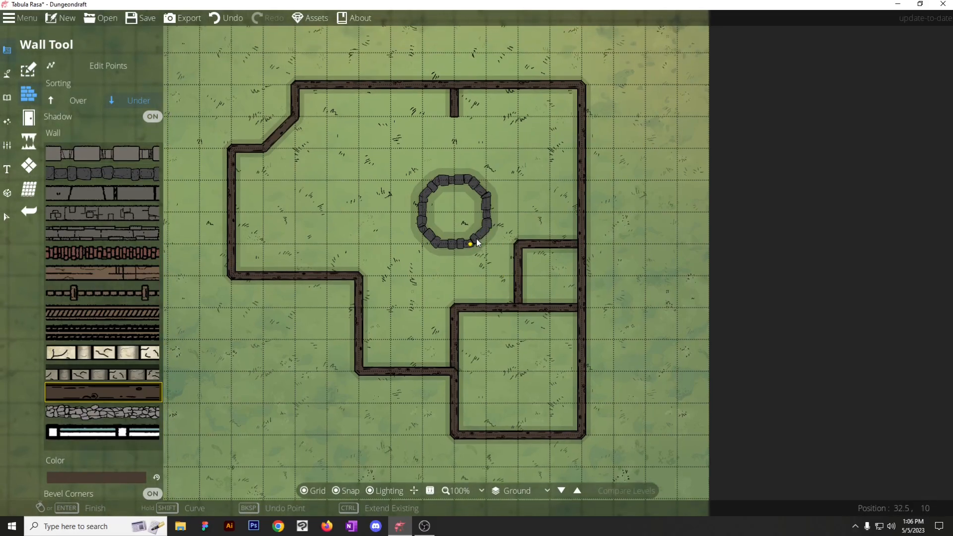
{"action": "scroll", "coordinate": [342, 231], "scroll_direction": "down", "scroll_amount": 5}
{"action": "scroll", "coordinate": [354, 272], "scroll_direction": "up", "scroll_amount": 6}
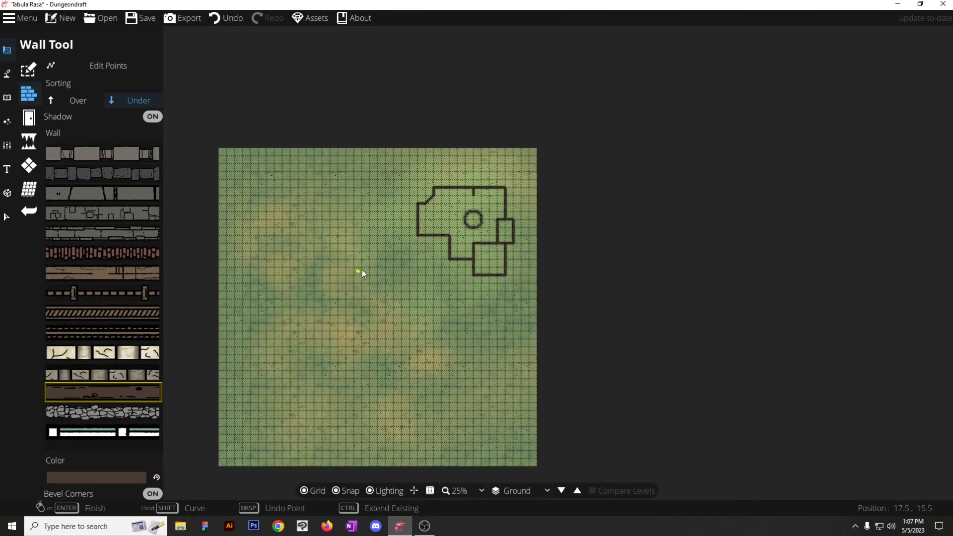
{"action": "left_click_drag", "start_coordinate": [320, 322], "coordinate": [374, 282]}
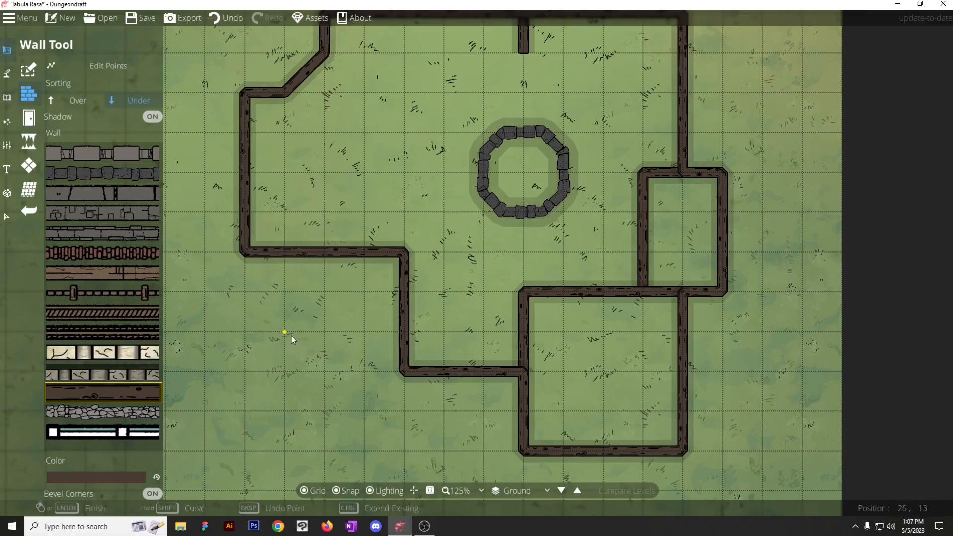
Try a four-by-two-tile parquet-style wooden pattern rectangle below the building's left wing with the Pattern Shape Tool, and undo it.
{"action": "left_click", "coordinate": [30, 165]}
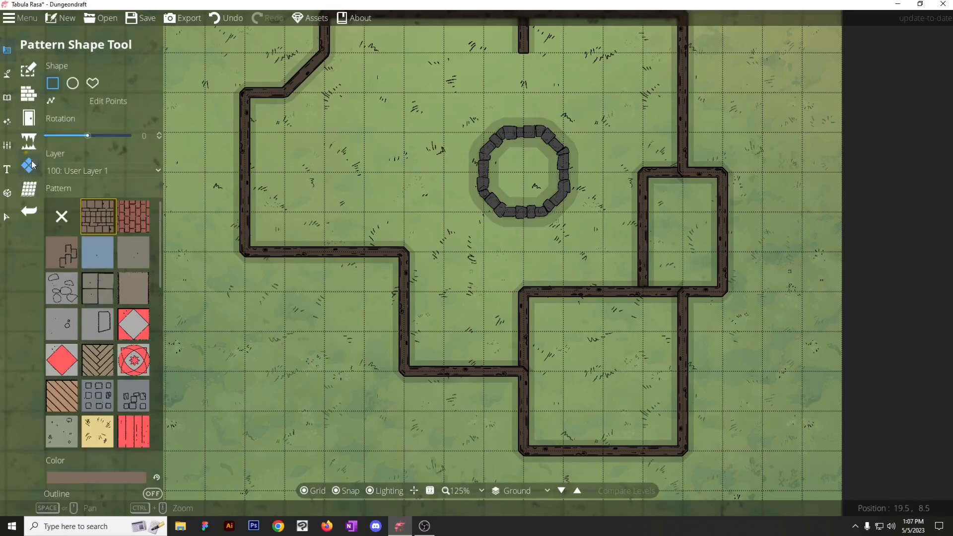
{"action": "left_click_drag", "start_coordinate": [202, 246], "coordinate": [232, 219]}
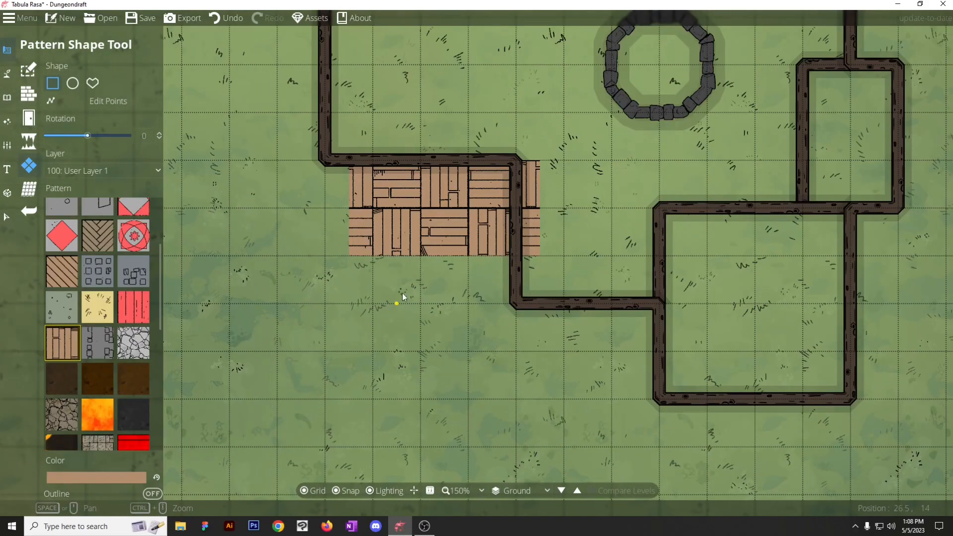
{"action": "key", "text": "ctrl+z"}
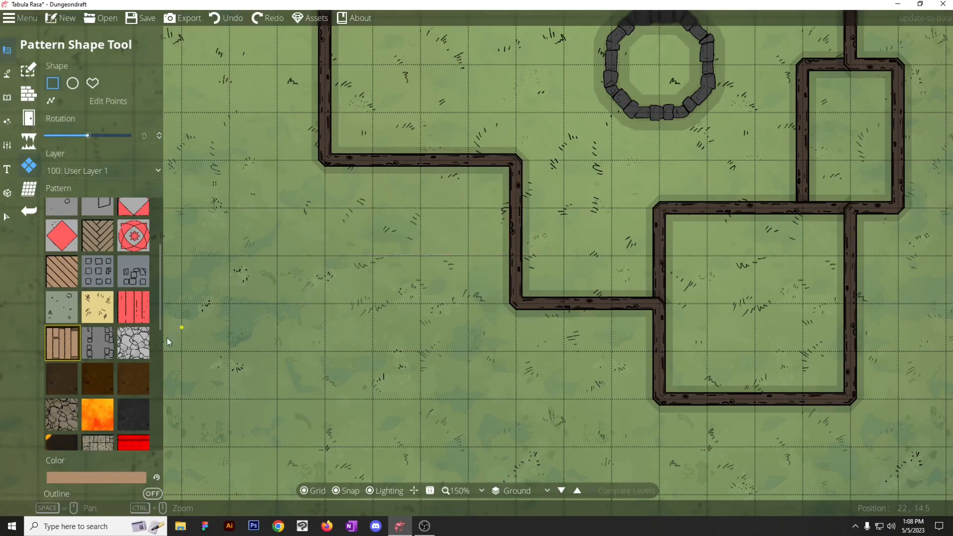
Lay a four-by-two-tile floor of brown vertical planks in the recess directly below the left wing's bottom wall.
{"action": "left_click", "coordinate": [138, 309]}
{"action": "left_click_drag", "start_coordinate": [334, 165], "coordinate": [535, 256]}
{"action": "left_click_drag", "start_coordinate": [367, 335], "coordinate": [257, 403]}
{"action": "scroll", "coordinate": [329, 367], "scroll_direction": "down", "scroll_amount": 2}
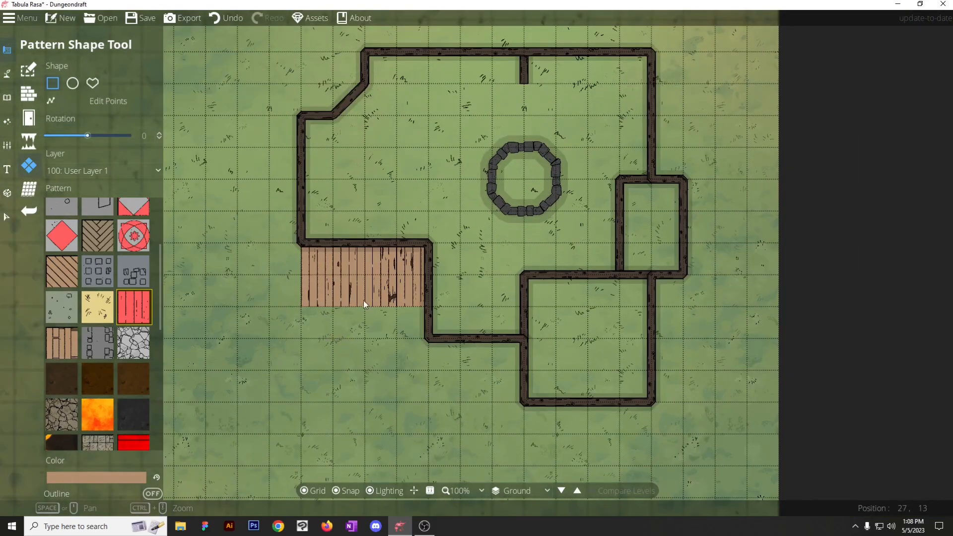
{"action": "scroll", "coordinate": [326, 334], "scroll_direction": "up", "scroll_amount": 2}
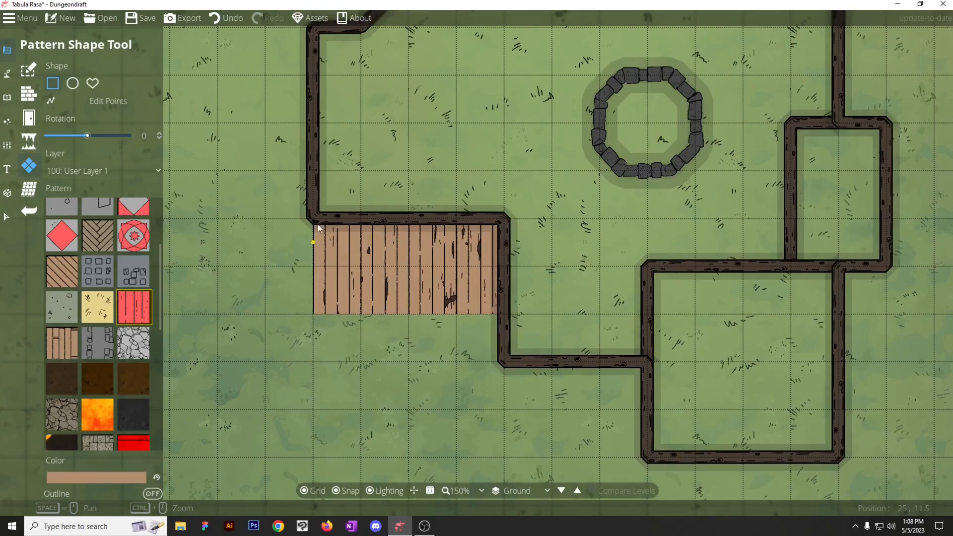
Choose the dark translucent shadow pattern for the next pattern shape.
{"action": "scroll", "coordinate": [109, 330], "scroll_direction": "up", "scroll_amount": 3}
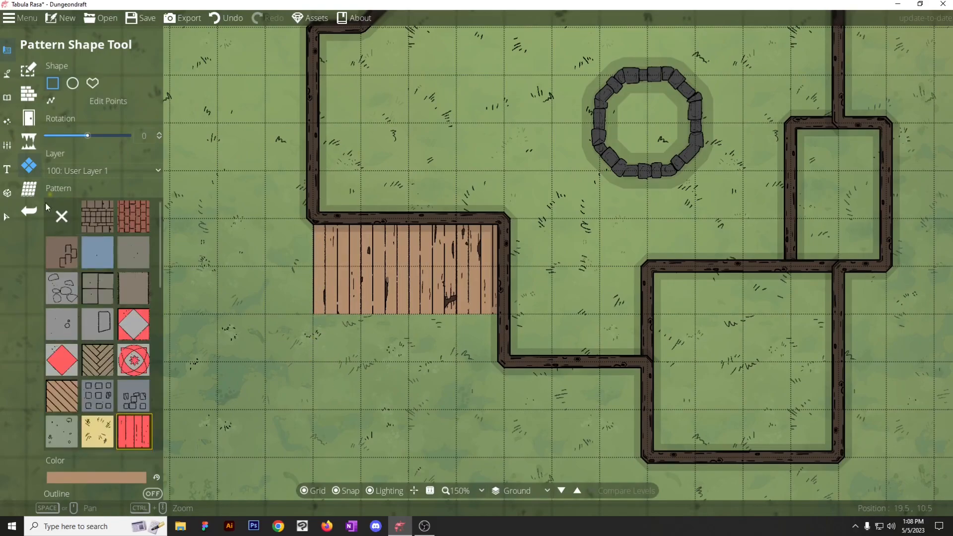
{"action": "scroll", "coordinate": [99, 343], "scroll_direction": "down", "scroll_amount": 10}
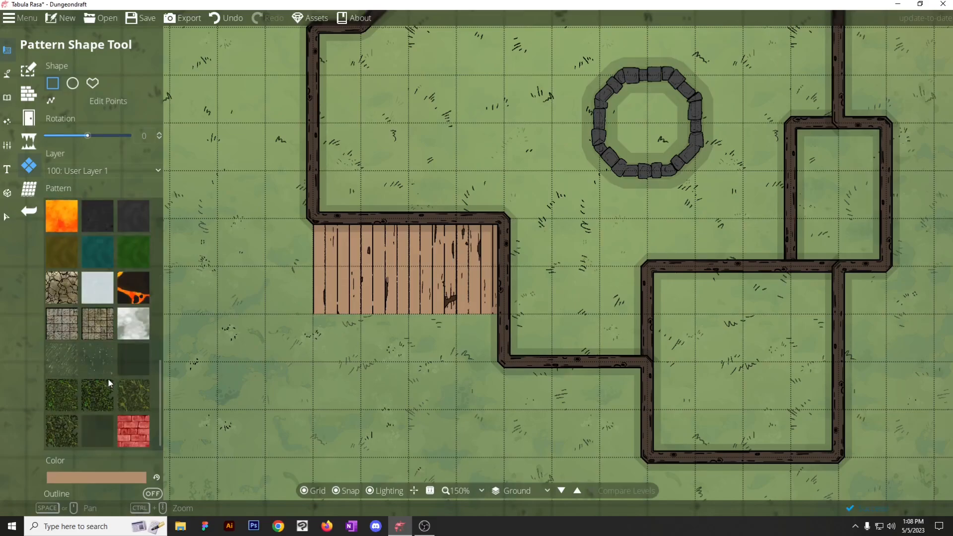
{"action": "left_click", "coordinate": [133, 356]}
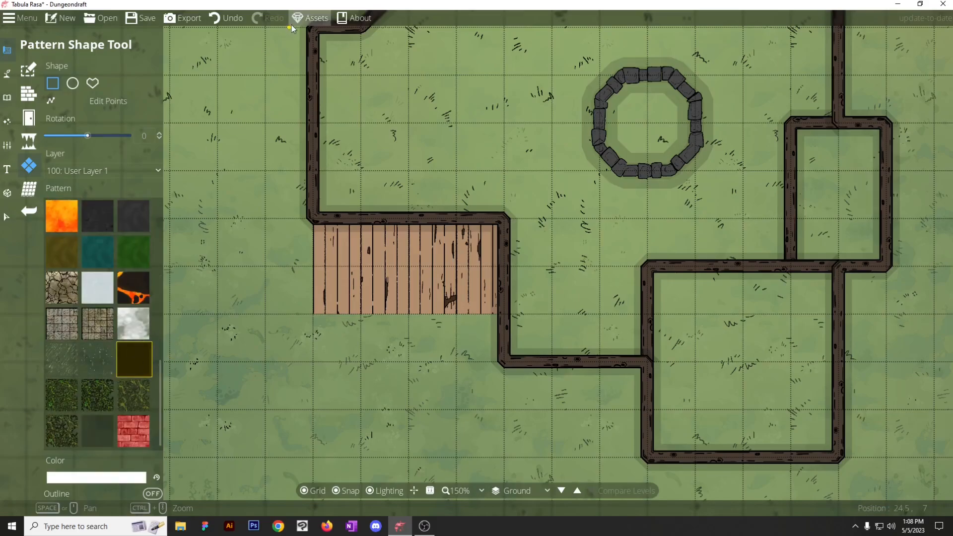
Look through the list of installed custom asset packs and close it without changes.
{"action": "left_click", "coordinate": [310, 18]}
{"action": "scroll", "coordinate": [320, 248], "scroll_direction": "down", "scroll_amount": 3}
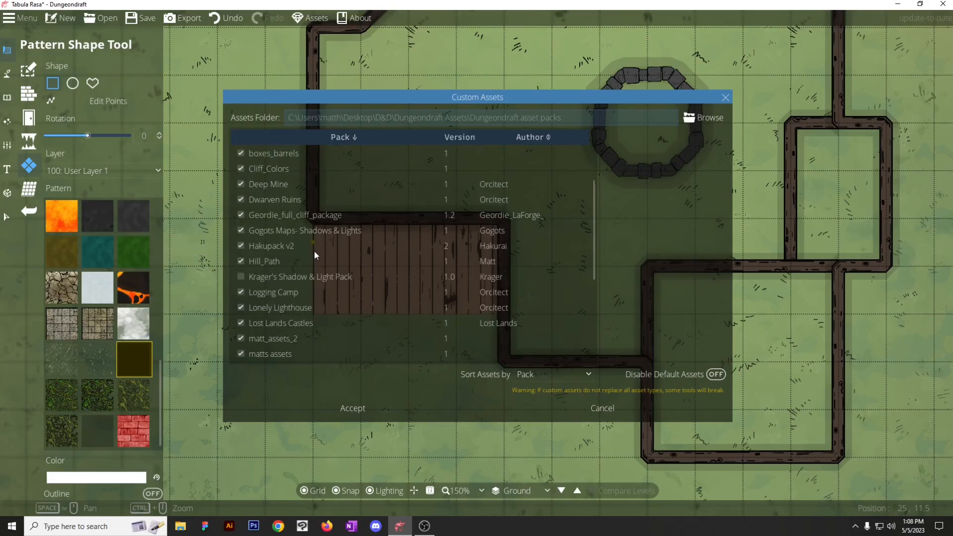
{"action": "scroll", "coordinate": [315, 251], "scroll_direction": "up", "scroll_amount": 2}
{"action": "scroll", "coordinate": [278, 206], "scroll_direction": "up", "scroll_amount": 2}
{"action": "scroll", "coordinate": [278, 278], "scroll_direction": "down", "scroll_amount": 3}
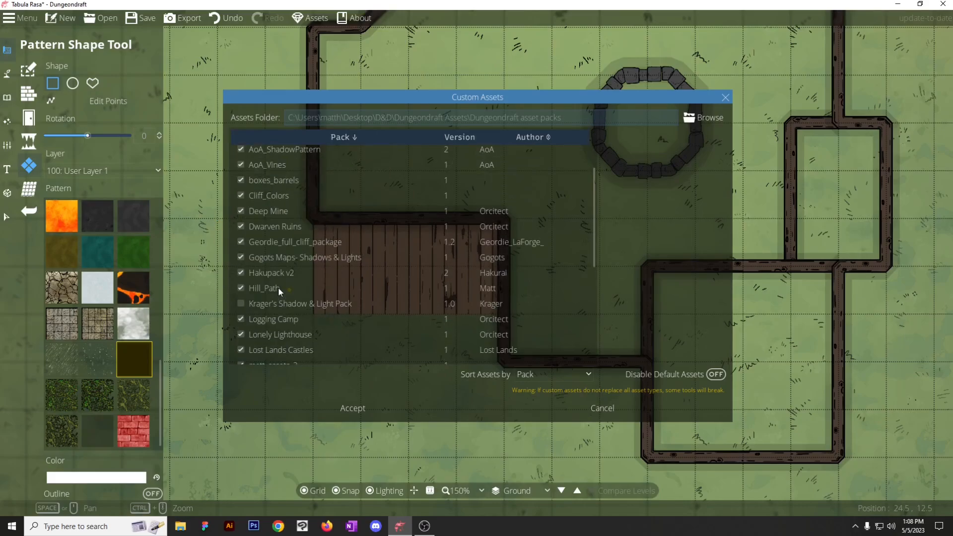
{"action": "key", "text": "Escape"}
Draw a shadow rectangle about four by three tiles over the plank floor, with its left and lower edges slightly off the grid.
{"action": "mouse_move", "coordinate": [312, 219]}
{"action": "left_mouse_down"}
{"action": "mouse_move", "coordinate": [457, 390]}
{"action": "mouse_move", "coordinate": [505, 363]}
{"action": "left_mouse_up"}
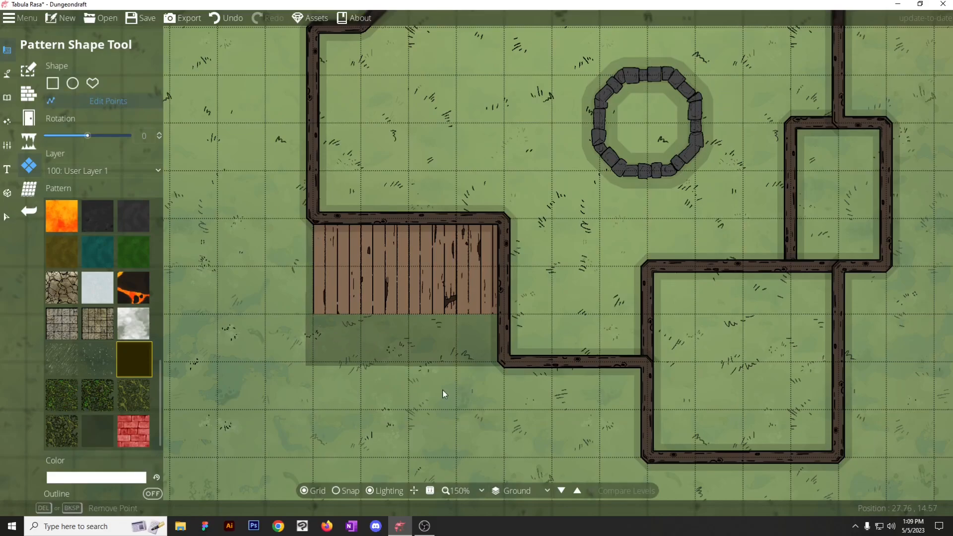
{"action": "scroll", "coordinate": [412, 383], "scroll_direction": "down", "scroll_amount": 2}
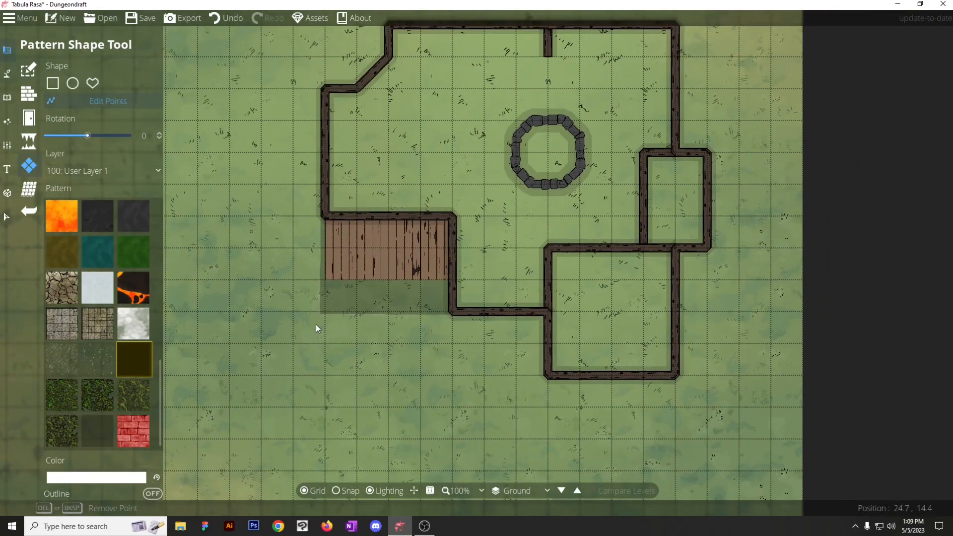
{"action": "scroll", "coordinate": [368, 278], "scroll_direction": "up", "scroll_amount": 3}
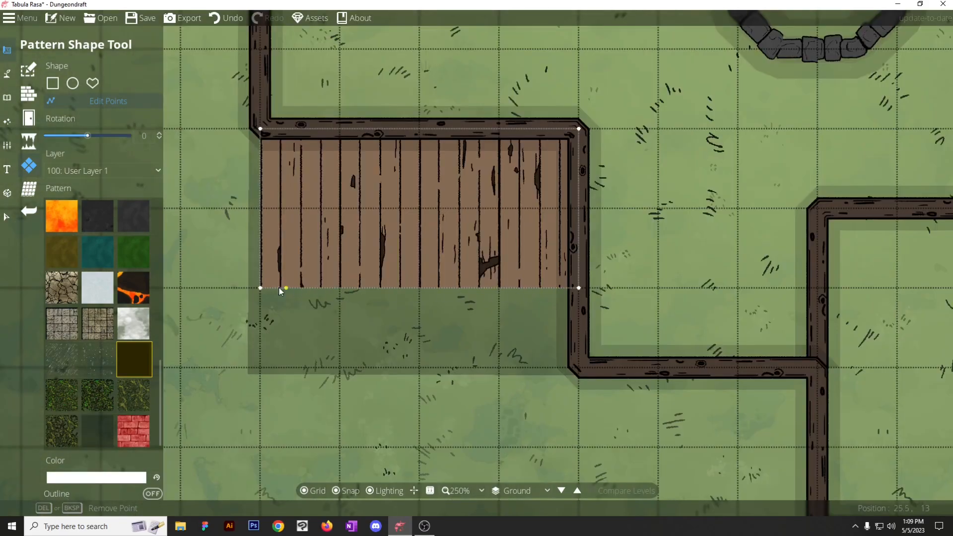
{"action": "left_click", "coordinate": [7, 97]}
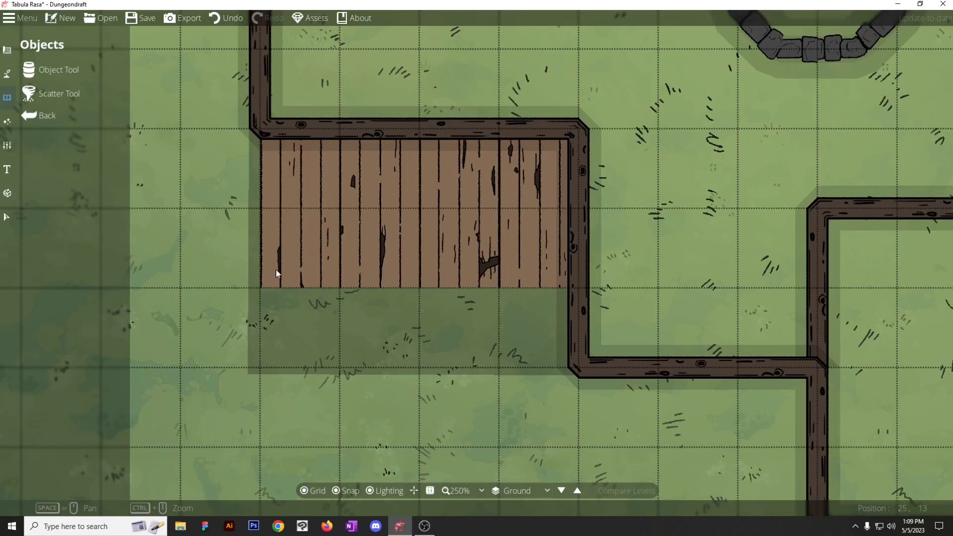
{"action": "left_click", "coordinate": [7, 74]}
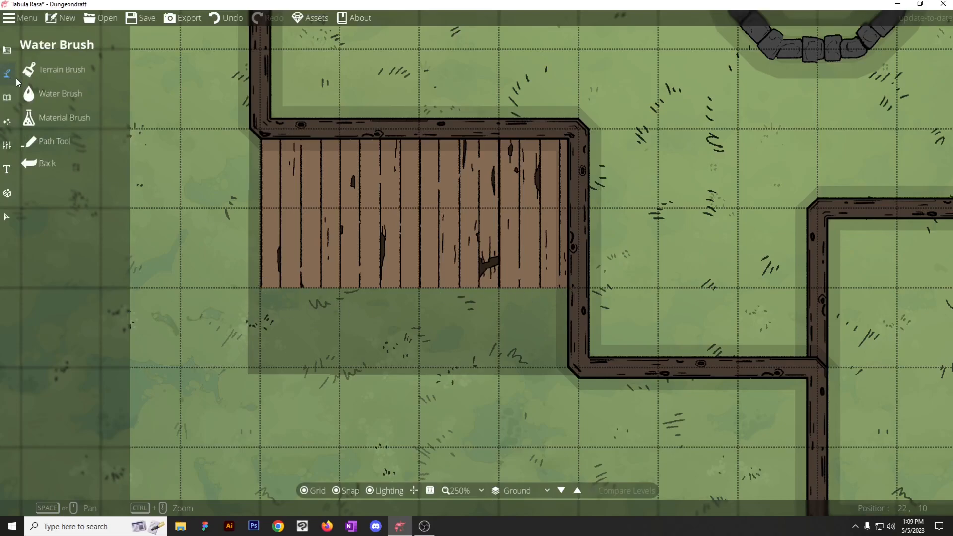
{"action": "left_click", "coordinate": [47, 141]}
{"action": "left_click", "coordinate": [7, 121]}
{"action": "left_click", "coordinate": [7, 98]}
{"action": "left_click", "coordinate": [32, 70]}
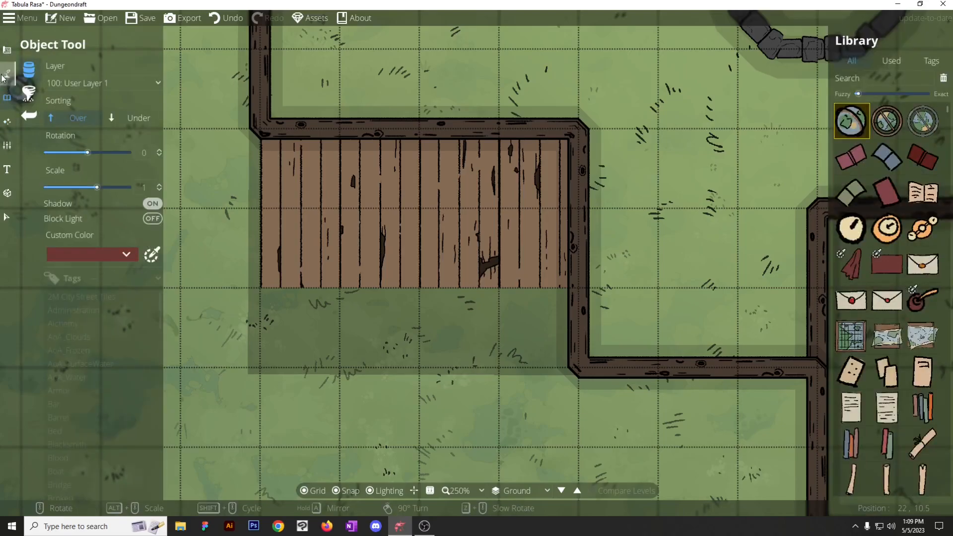
{"action": "left_click", "coordinate": [7, 74]}
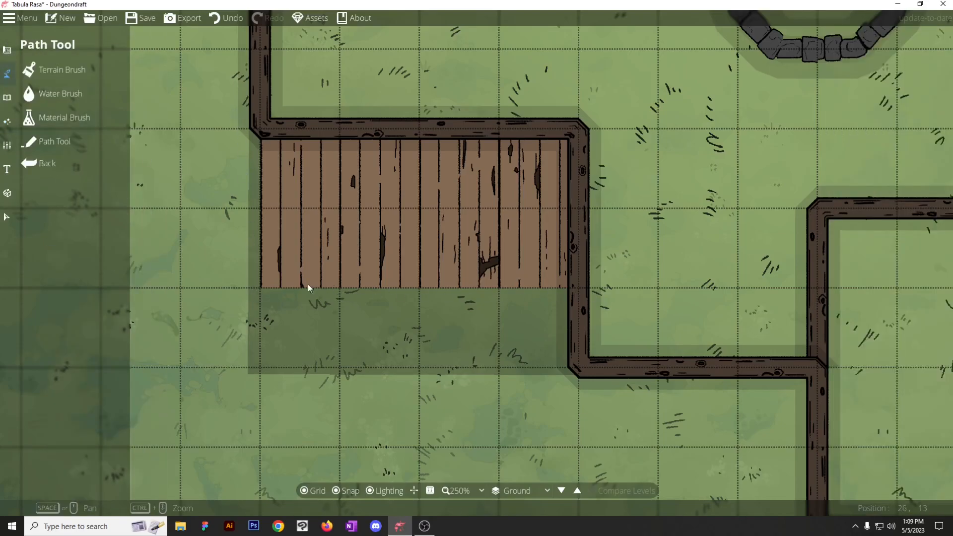
{"action": "left_click", "coordinate": [2, 102]}
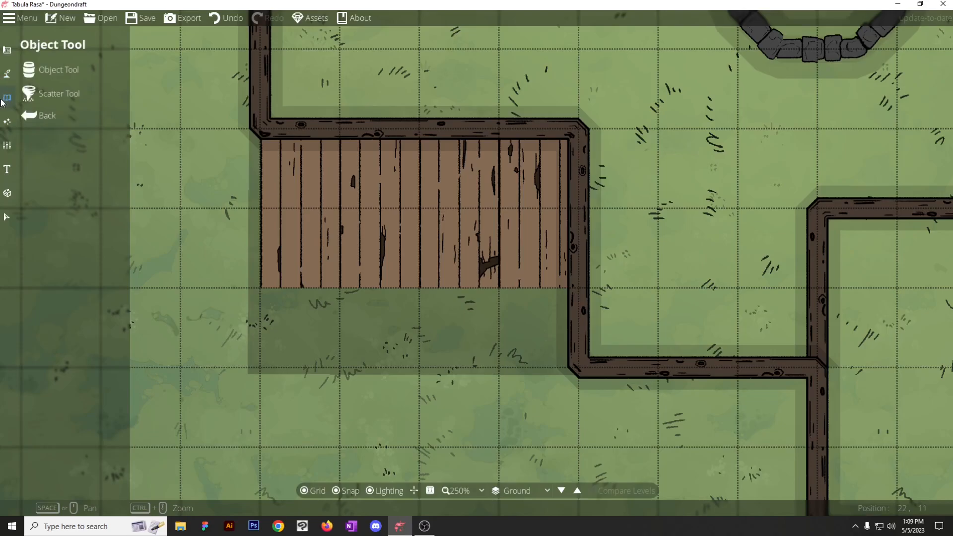
{"action": "left_click", "coordinate": [7, 121]}
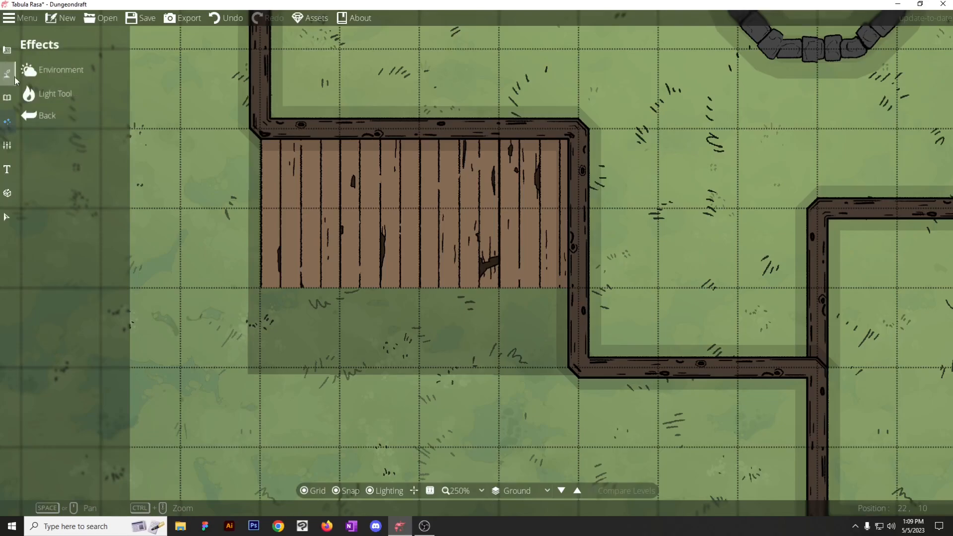
Draw Wooden Fence paths along the right half of the plank floor's lower edge and along its full left edge.
{"action": "left_click", "coordinate": [8, 86]}
{"action": "left_click", "coordinate": [20, 132]}
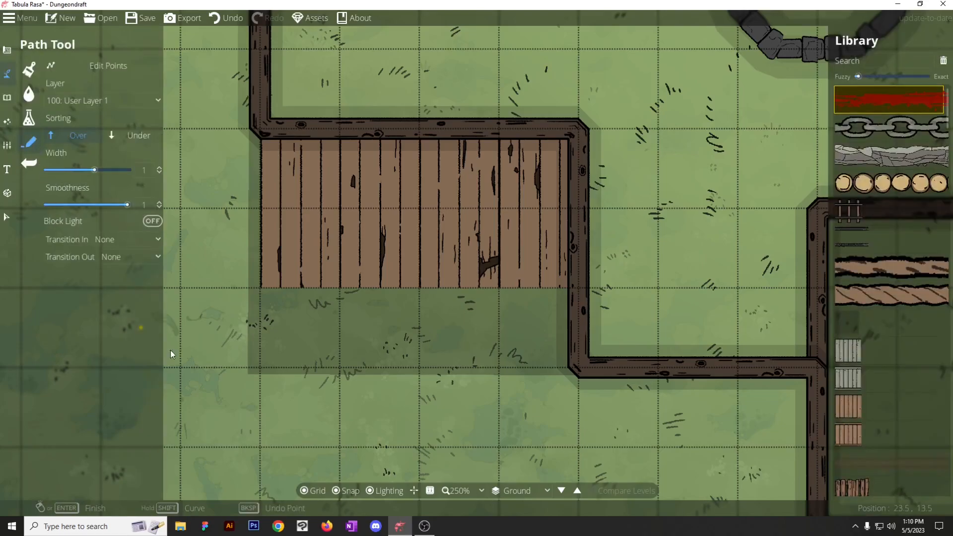
{"action": "scroll", "coordinate": [875, 349], "scroll_direction": "down", "scroll_amount": 5}
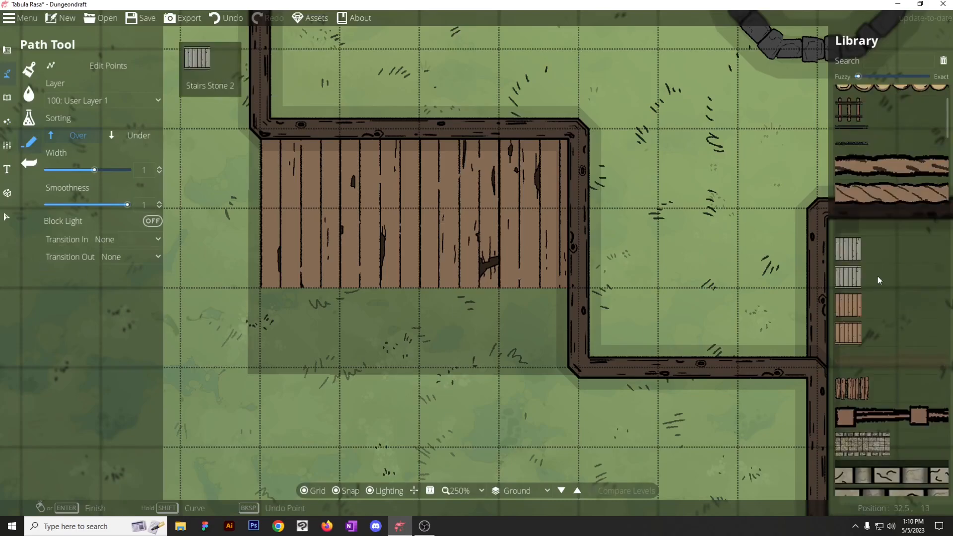
{"action": "left_click", "coordinate": [898, 266]}
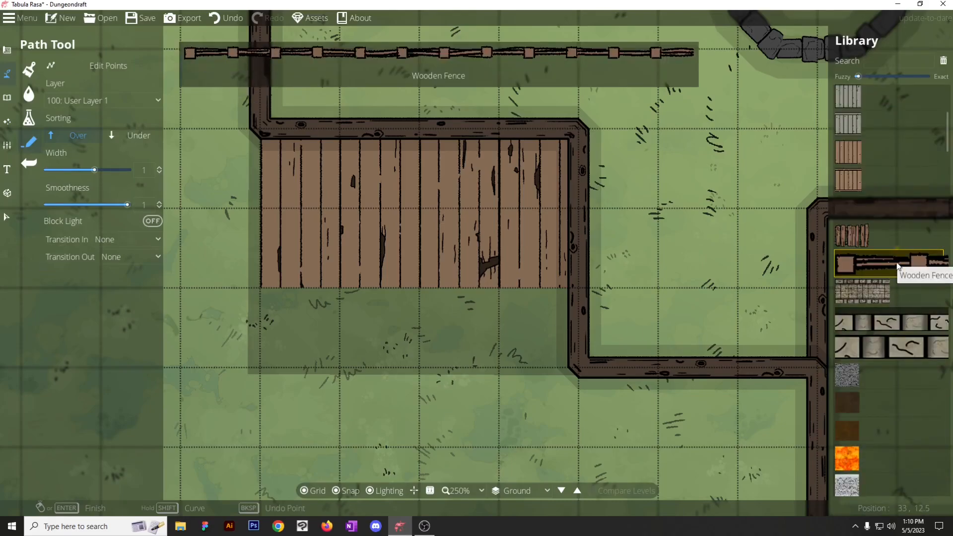
{"action": "scroll", "coordinate": [881, 401], "scroll_direction": "up", "scroll_amount": 5}
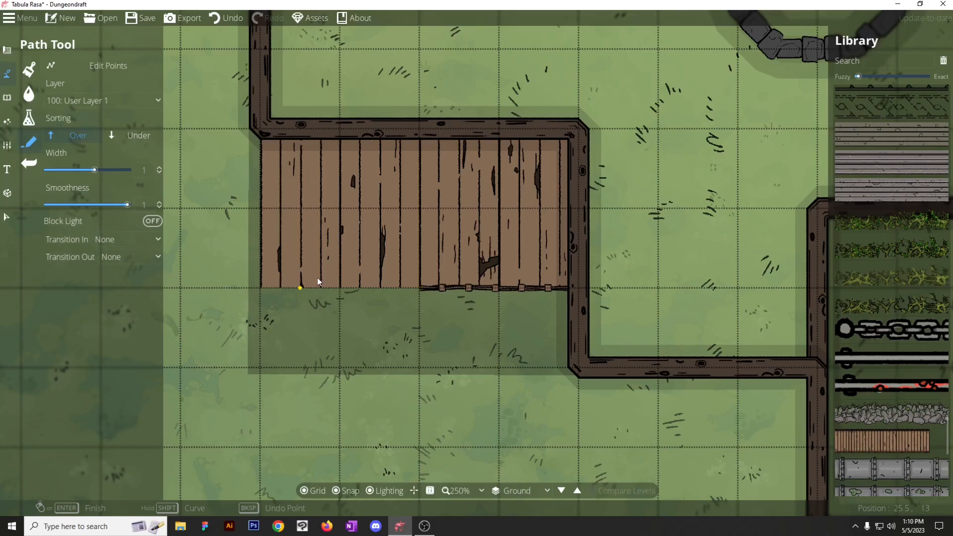
{"action": "left_click", "coordinate": [260, 288]}
{"action": "left_click", "coordinate": [260, 130]}
{"action": "right_click", "coordinate": [260, 131]}
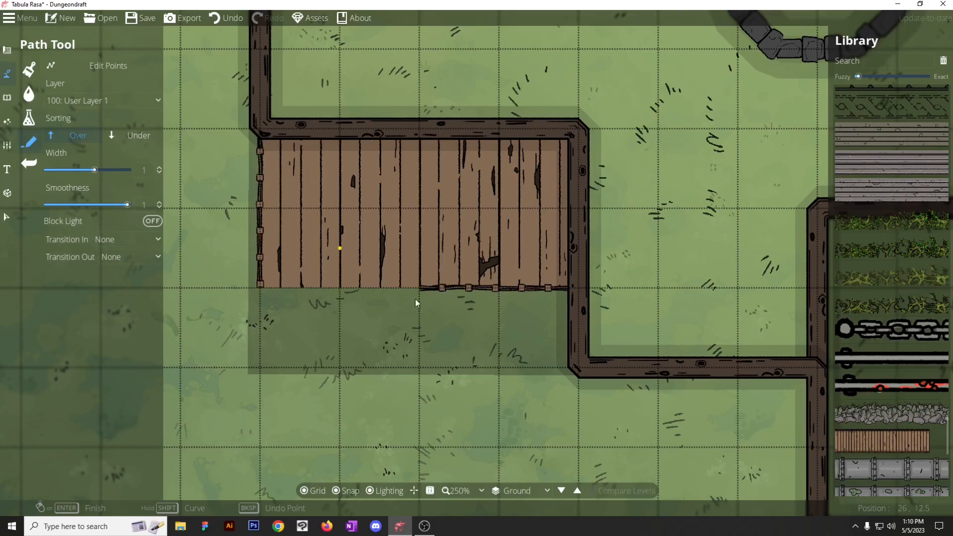
Draw a translucent shadow path four tiles long at width 1 along the plank floor's lower edge, reaching the building wall.
{"action": "scroll", "coordinate": [456, 249], "scroll_direction": "down", "scroll_amount": 2}
{"action": "scroll", "coordinate": [442, 255], "scroll_direction": "up", "scroll_amount": 2}
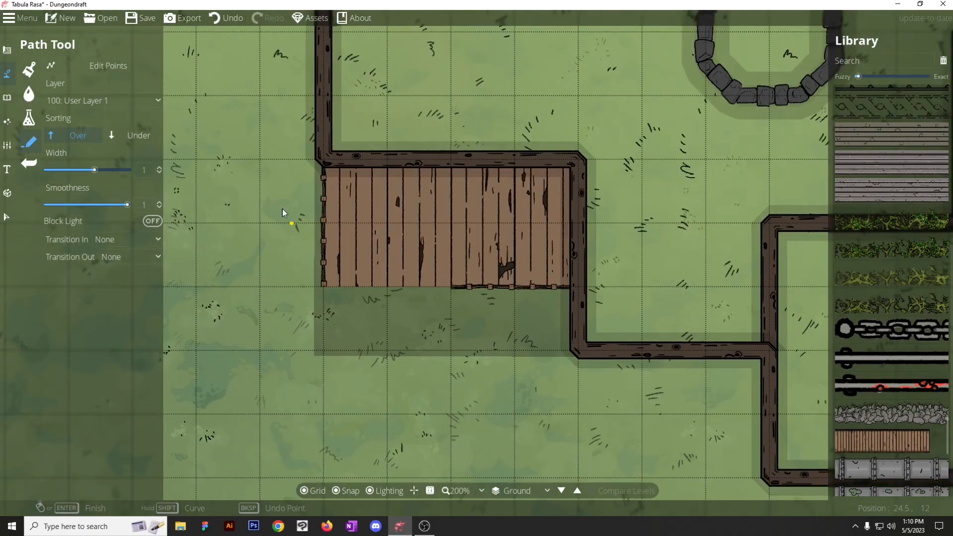
{"action": "scroll", "coordinate": [859, 291], "scroll_direction": "up", "scroll_amount": 5}
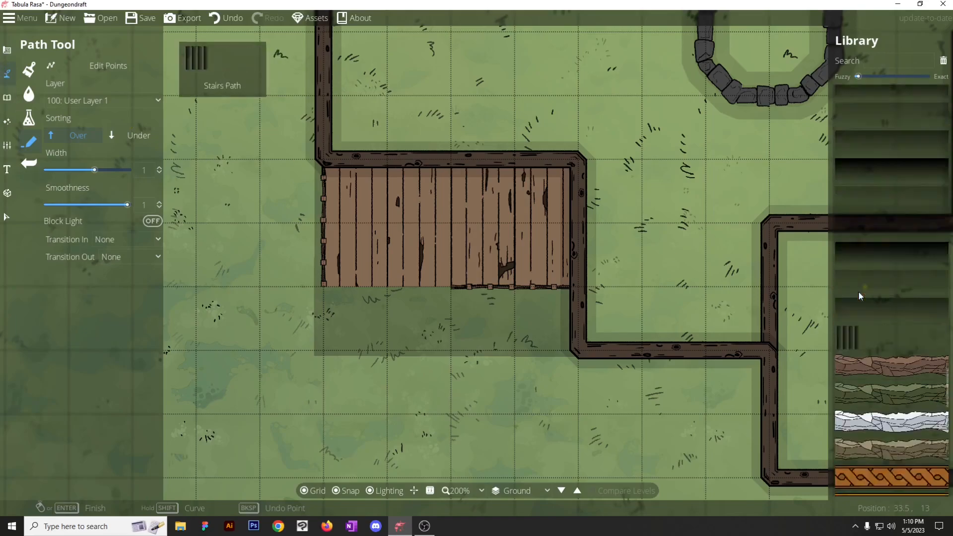
{"action": "scroll", "coordinate": [858, 291], "scroll_direction": "up", "scroll_amount": 4}
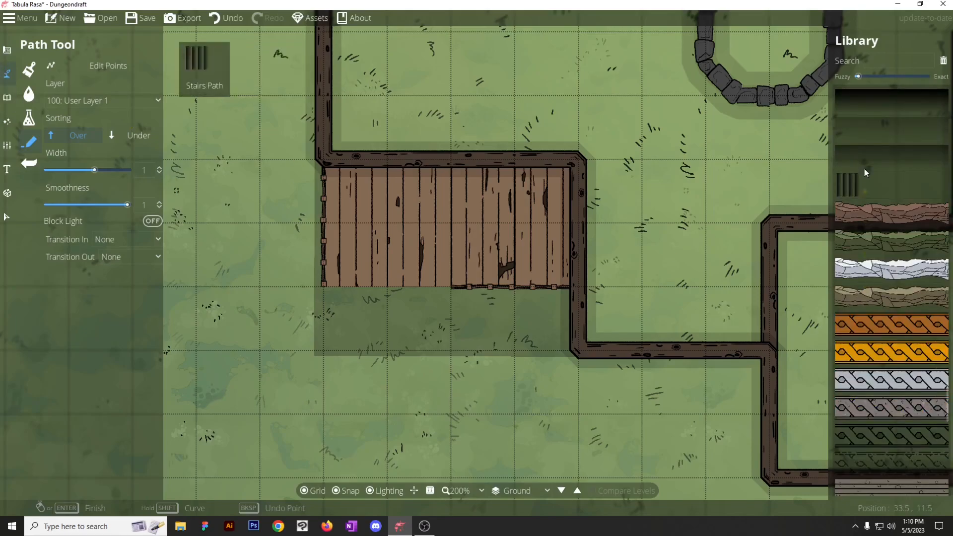
{"action": "scroll", "coordinate": [878, 298], "scroll_direction": "up", "scroll_amount": 3}
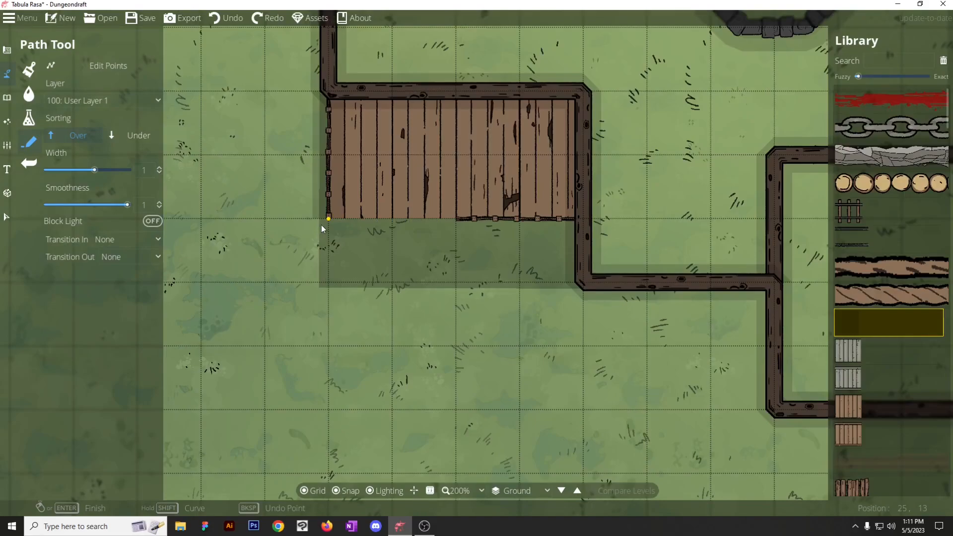
{"action": "left_click", "coordinate": [320, 225]}
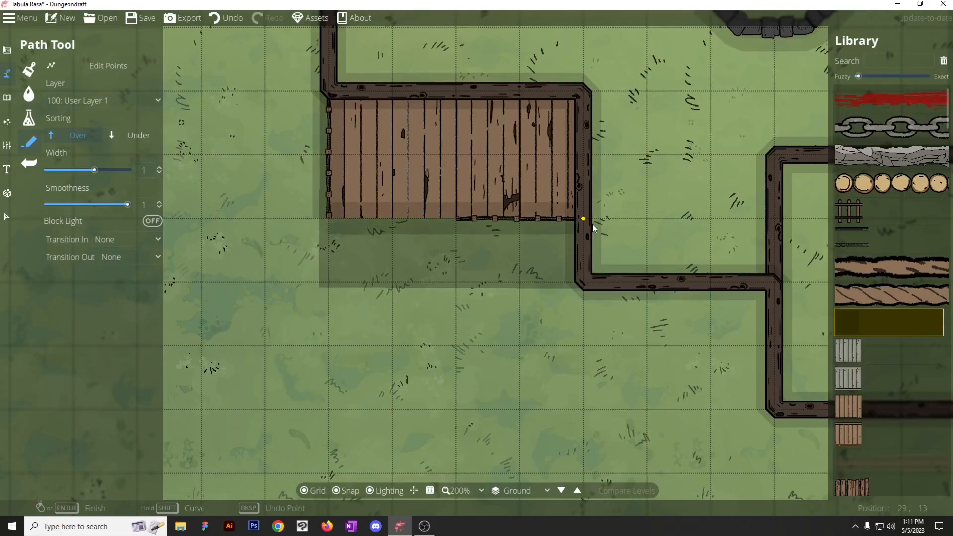
Move the shadow path along the plank floor's lower edge to the layer -100: Below Water.
{"action": "left_click", "coordinate": [7, 217]}
{"action": "left_click", "coordinate": [382, 214]}
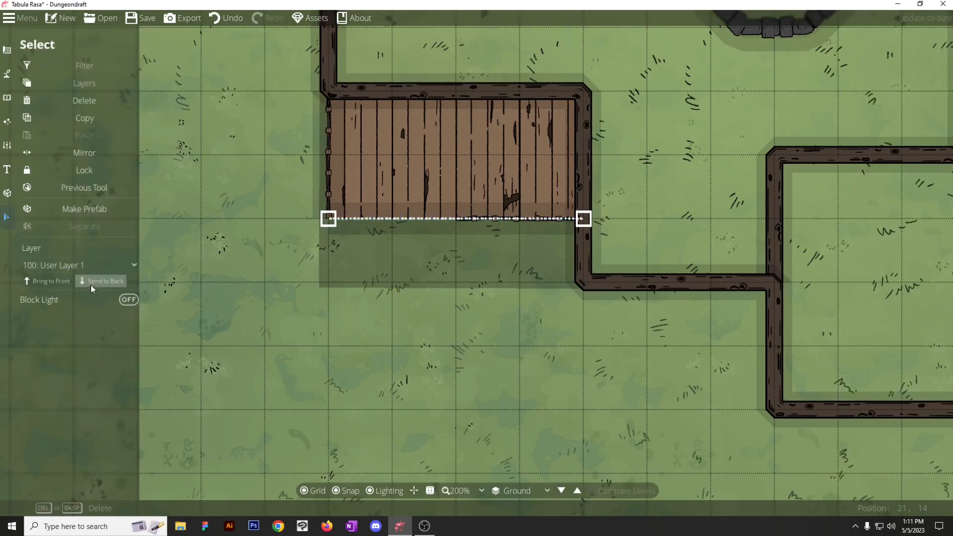
{"action": "left_click", "coordinate": [59, 265]}
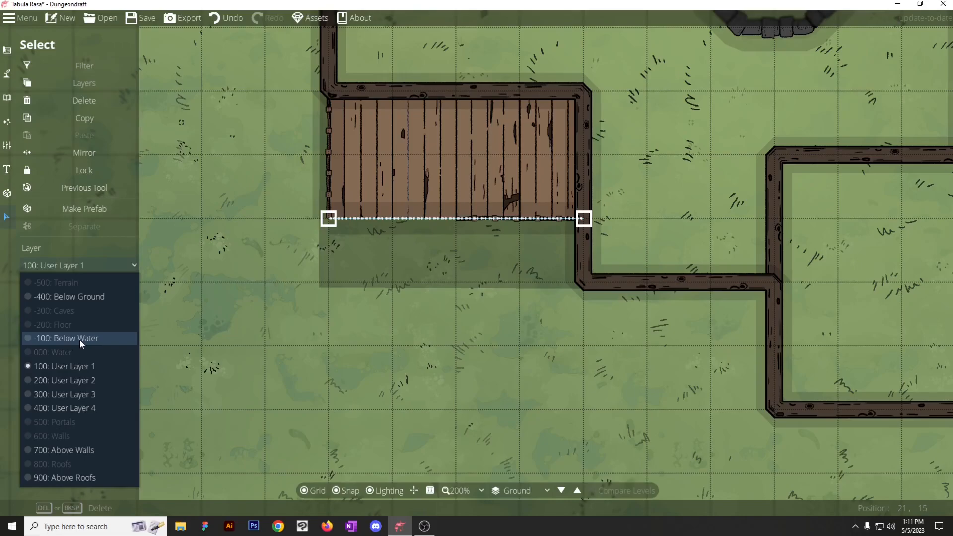
{"action": "left_click", "coordinate": [56, 338]}
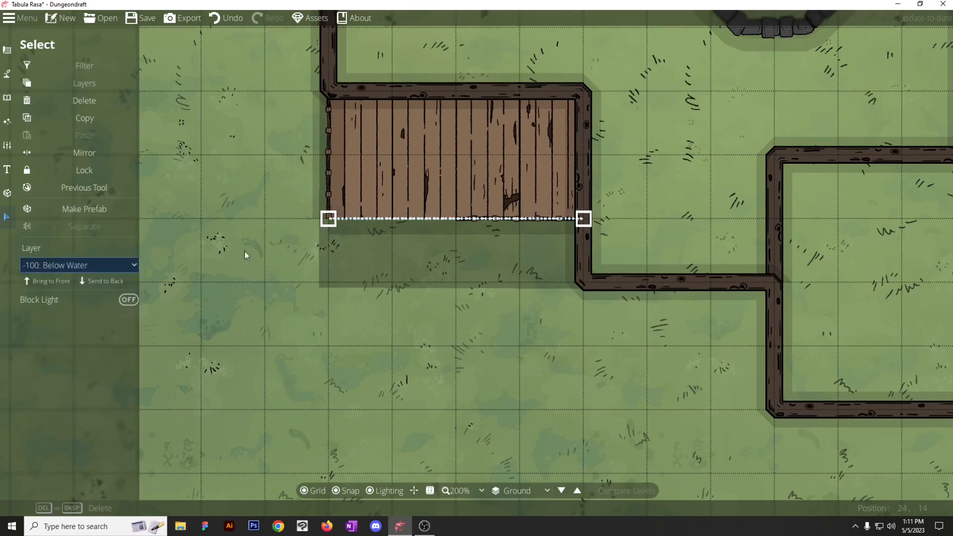
Move the path along the plank floor's left edge to the layer -100: Below Water.
{"action": "left_click", "coordinate": [345, 115]}
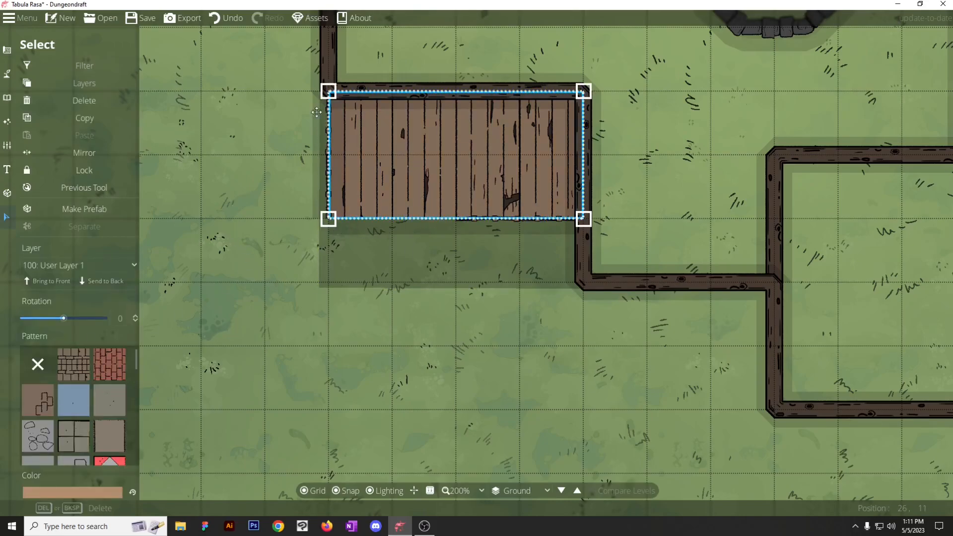
{"action": "left_click", "coordinate": [208, 240]}
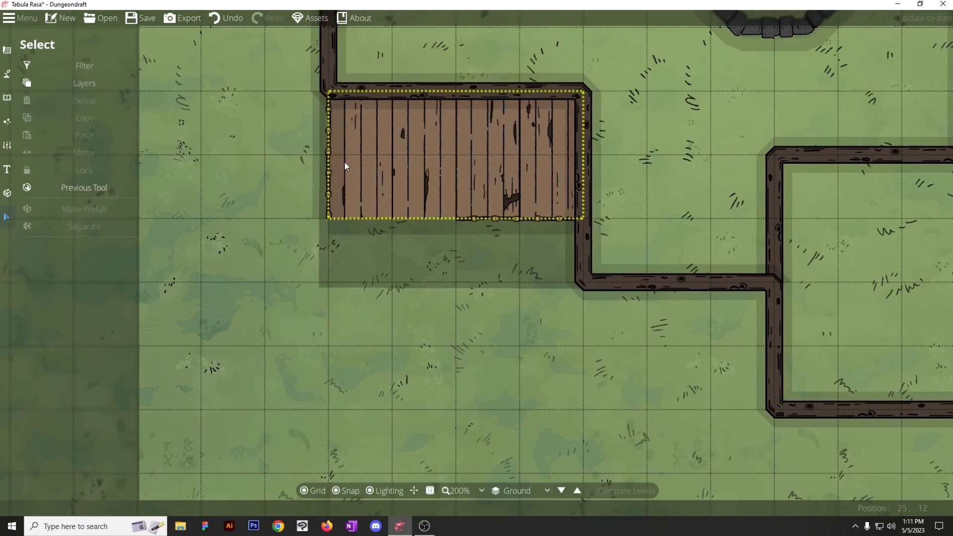
{"action": "left_click", "coordinate": [324, 180]}
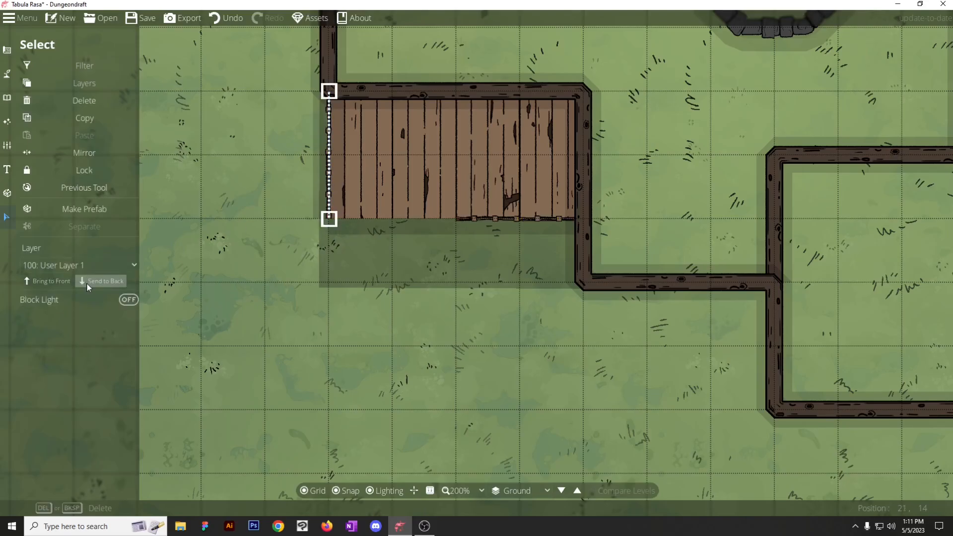
{"action": "left_click", "coordinate": [61, 272]}
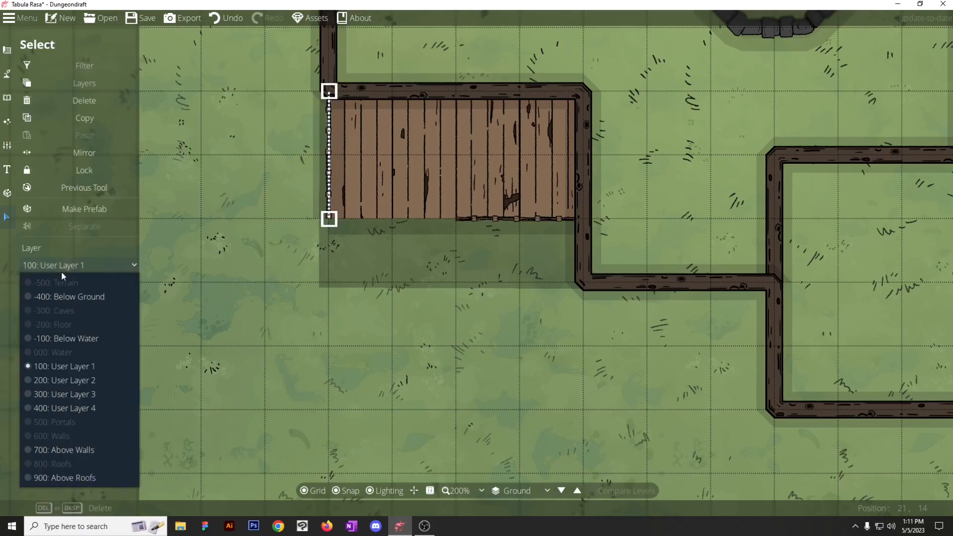
{"action": "left_click", "coordinate": [64, 338]}
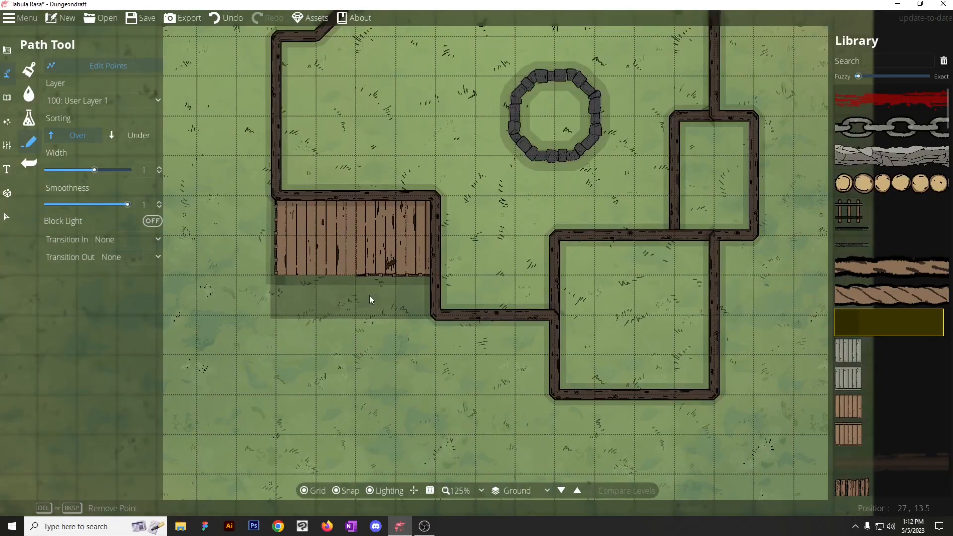
Search the objects for "stool" and place the three-burner stone stove at scale 1.3 against the top wall, right of the wall stub.
{"action": "left_click_drag", "start_coordinate": [369, 296], "coordinate": [397, 318]}
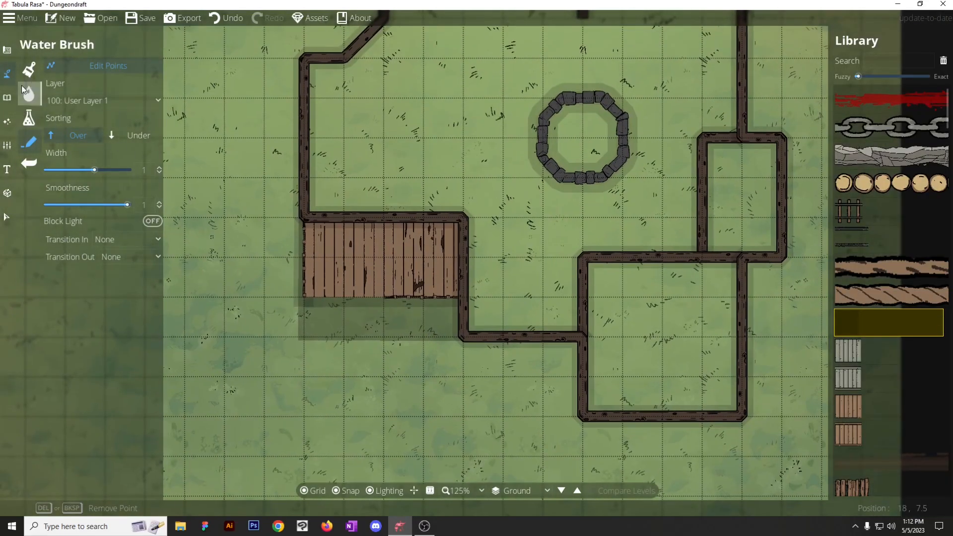
{"action": "left_click", "coordinate": [4, 98]}
{"action": "left_click", "coordinate": [885, 79]}
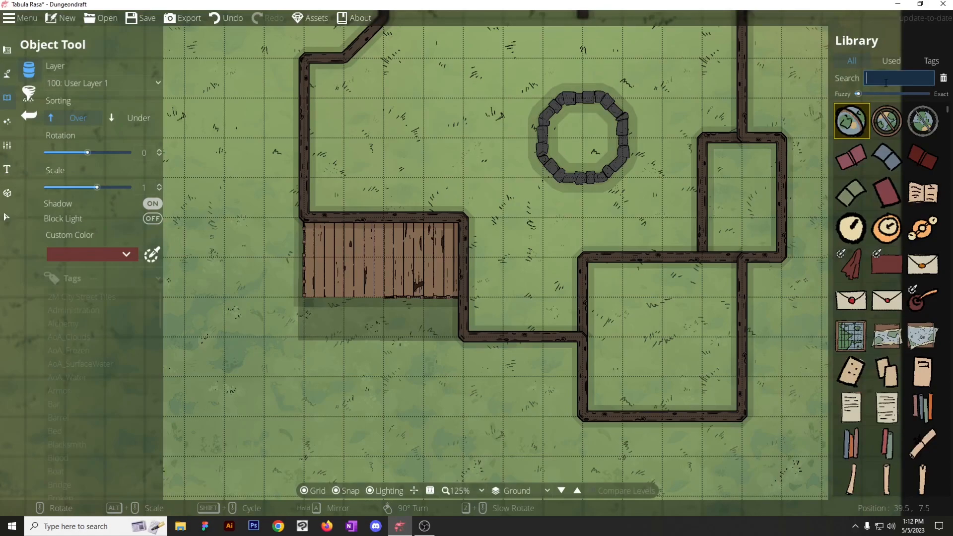
{"action": "type", "text": "stool"}
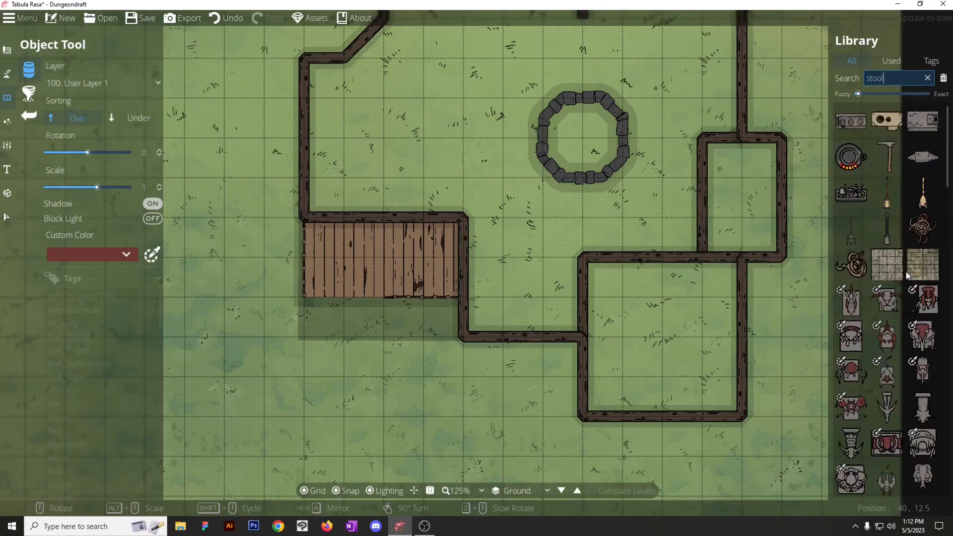
{"action": "left_click", "coordinate": [851, 121]}
{"action": "left_click_drag", "start_coordinate": [665, 164], "coordinate": [500, 254]}
{"action": "scroll", "coordinate": [503, 192], "scroll_direction": "up", "scroll_amount": 3}
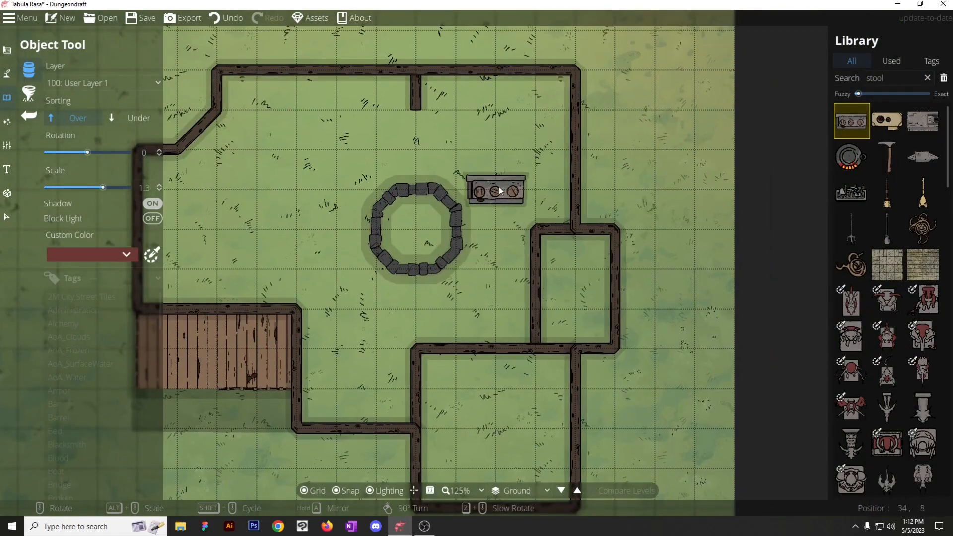
{"action": "left_click", "coordinate": [460, 93]}
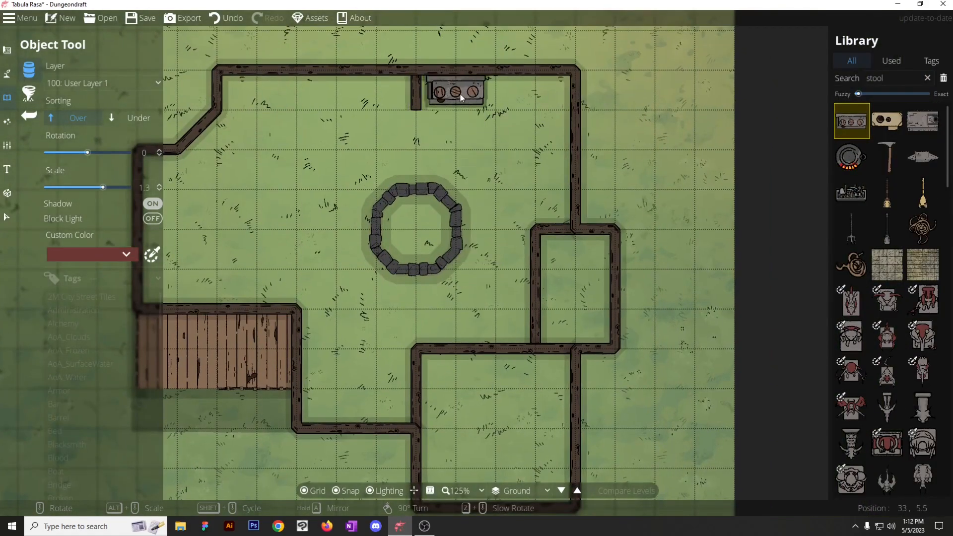
Place the single-burner stone stove at scale 0.7, turned sideways, on the right side of the round stone wall.
{"action": "scroll", "coordinate": [635, 229], "scroll_direction": "down", "scroll_amount": 2}
{"action": "right_click", "coordinate": [428, 189]}
{"action": "right_click", "coordinate": [428, 189]}
{"action": "scroll", "coordinate": [425, 192], "scroll_direction": "down", "scroll_amount": 6}
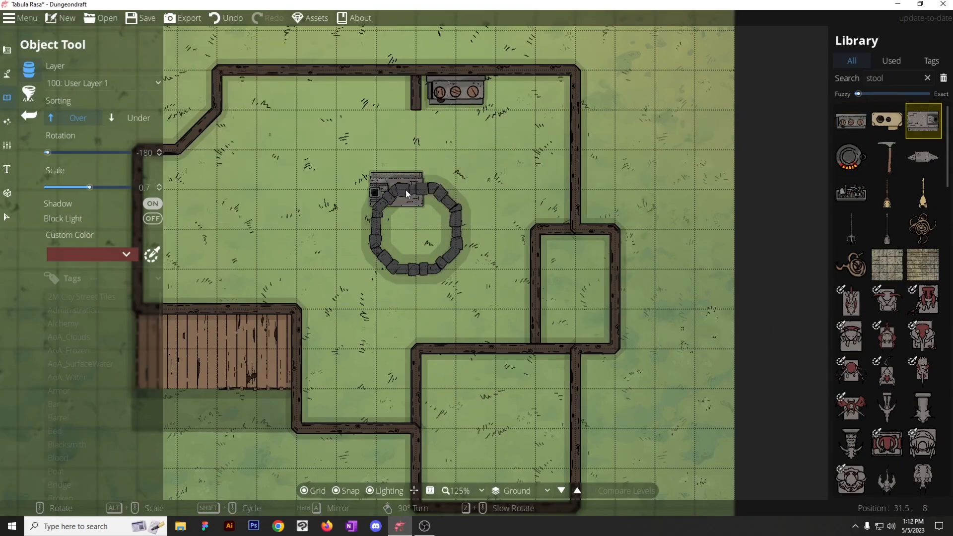
{"action": "right_click", "coordinate": [455, 235]}
{"action": "left_click", "coordinate": [456, 237]}
Place three more single-burner stone stoves on the upper, left and lower sides of the stone ring, each turned to match its side.
{"action": "right_click", "coordinate": [407, 187]}
{"action": "right_click", "coordinate": [407, 187]}
{"action": "right_click", "coordinate": [408, 183]}
{"action": "left_click", "coordinate": [409, 183]}
{"action": "right_click", "coordinate": [386, 233]}
{"action": "right_click", "coordinate": [384, 233]}
{"action": "right_click", "coordinate": [381, 233]}
{"action": "left_click", "coordinate": [376, 231]}
{"action": "right_click", "coordinate": [432, 255]}
{"action": "right_click", "coordinate": [430, 255]}
{"action": "right_click", "coordinate": [422, 257]}
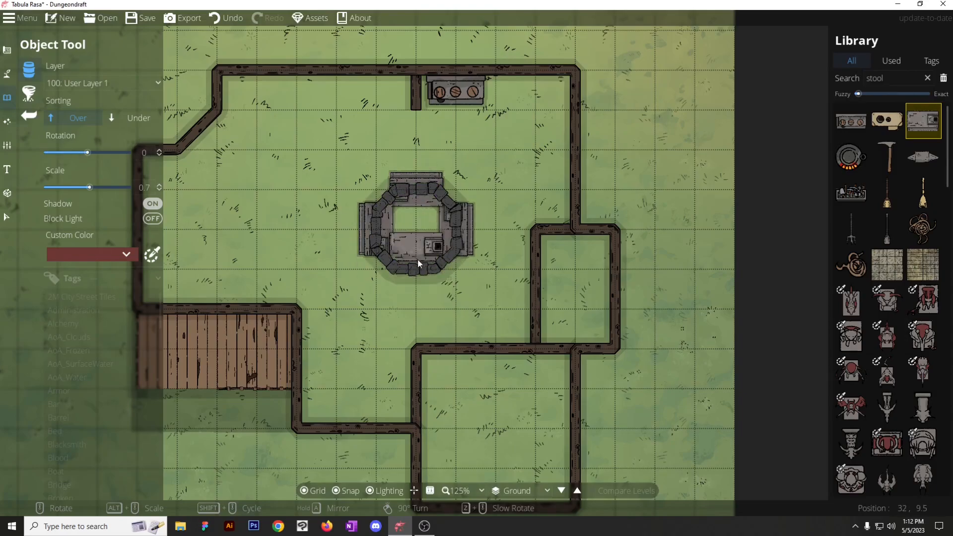
{"action": "left_click", "coordinate": [420, 268]}
Search the object library for "chair" and choose the round wooden plank seat.
{"action": "scroll", "coordinate": [867, 333], "scroll_direction": "down", "scroll_amount": 10}
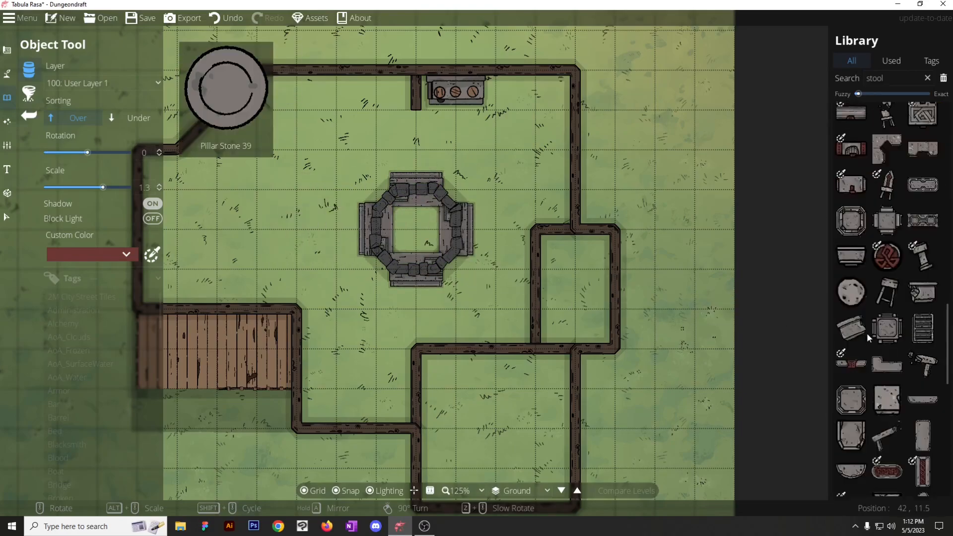
{"action": "scroll", "coordinate": [879, 339], "scroll_direction": "up", "scroll_amount": 15}
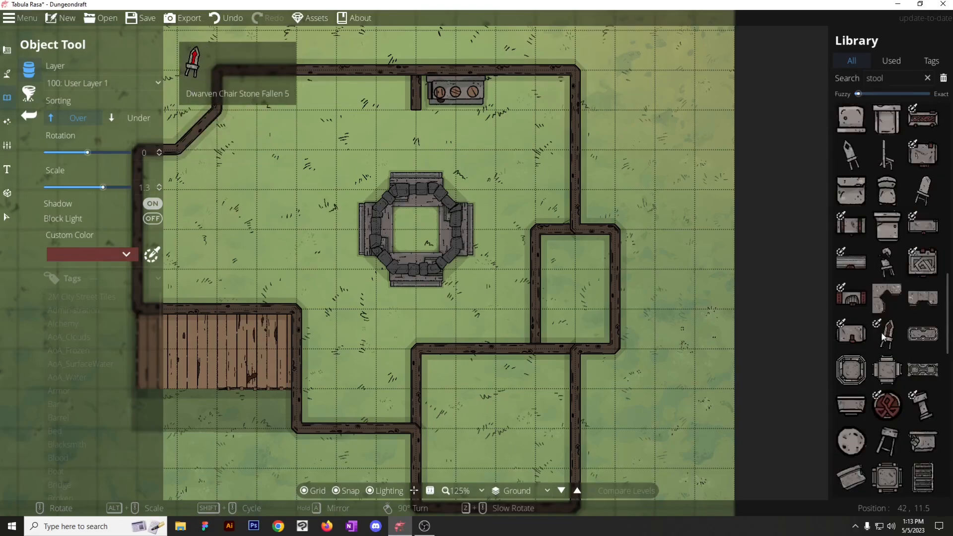
{"action": "double_click", "coordinate": [876, 78]}
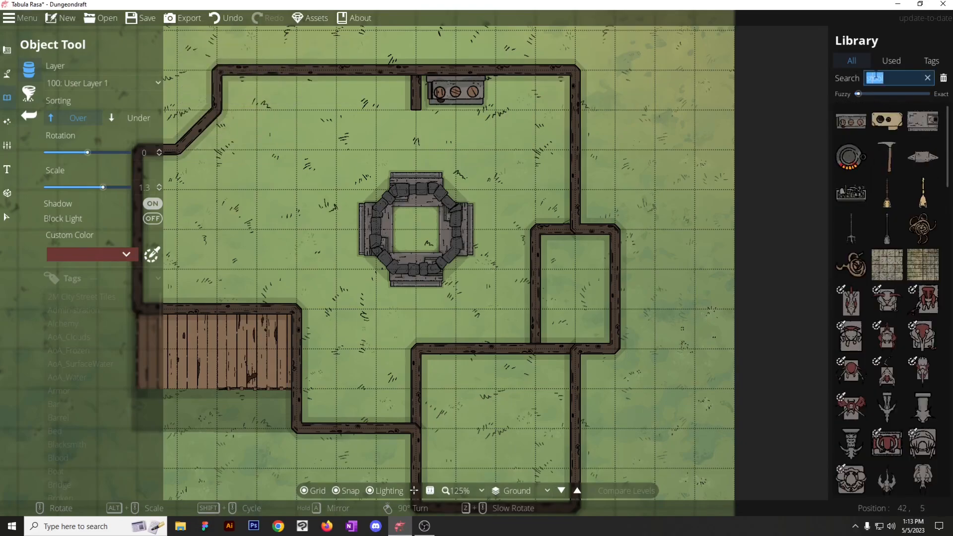
{"action": "type", "text": "chair"}
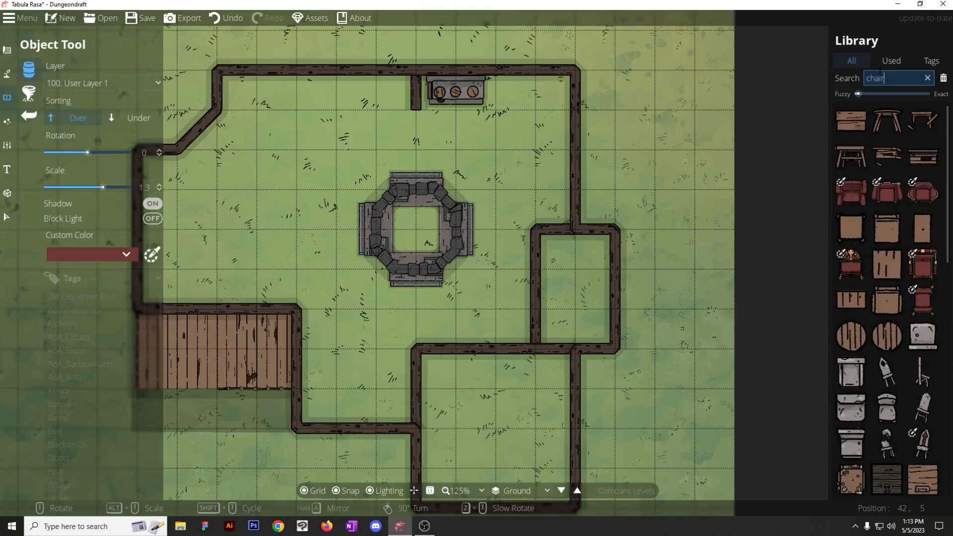
{"action": "left_click", "coordinate": [888, 337]}
{"action": "left_click", "coordinate": [847, 337]}
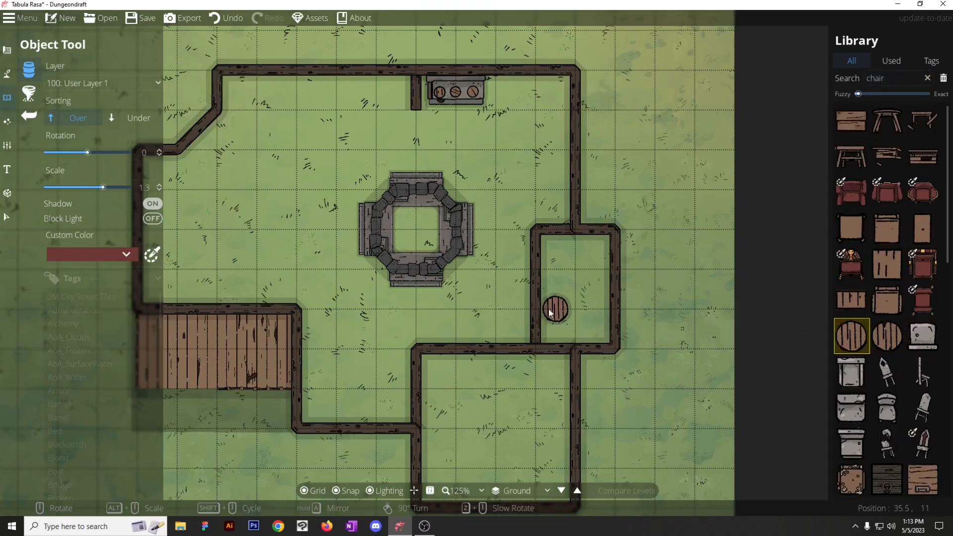
Turn off snapping and place two round wooden seats at scale 1 on the porch, one below the upper wall, one rotated -30 beside the right wall.
{"action": "left_click_drag", "start_coordinate": [547, 314], "coordinate": [769, 201]}
{"action": "scroll", "coordinate": [459, 253], "scroll_direction": "up", "scroll_amount": 3}
{"action": "scroll", "coordinate": [508, 181], "scroll_direction": "down", "scroll_amount": 3}
{"action": "left_click", "coordinate": [342, 494]}
{"action": "left_click_drag", "start_coordinate": [347, 149], "coordinate": [377, 231]}
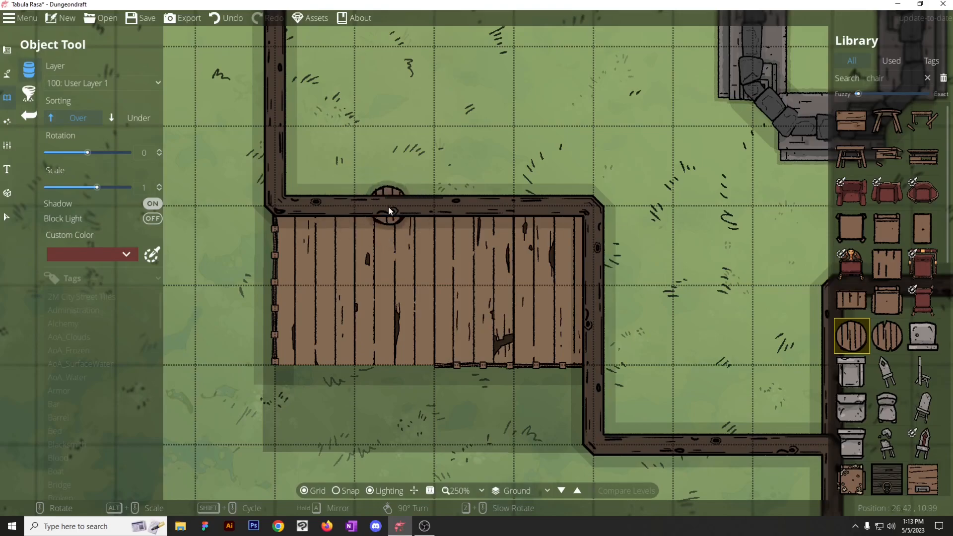
{"action": "scroll", "coordinate": [569, 307], "scroll_direction": "down", "scroll_amount": 3}
{"action": "scroll", "coordinate": [568, 305], "scroll_direction": "up", "scroll_amount": 1}
{"action": "left_click", "coordinate": [567, 305]}
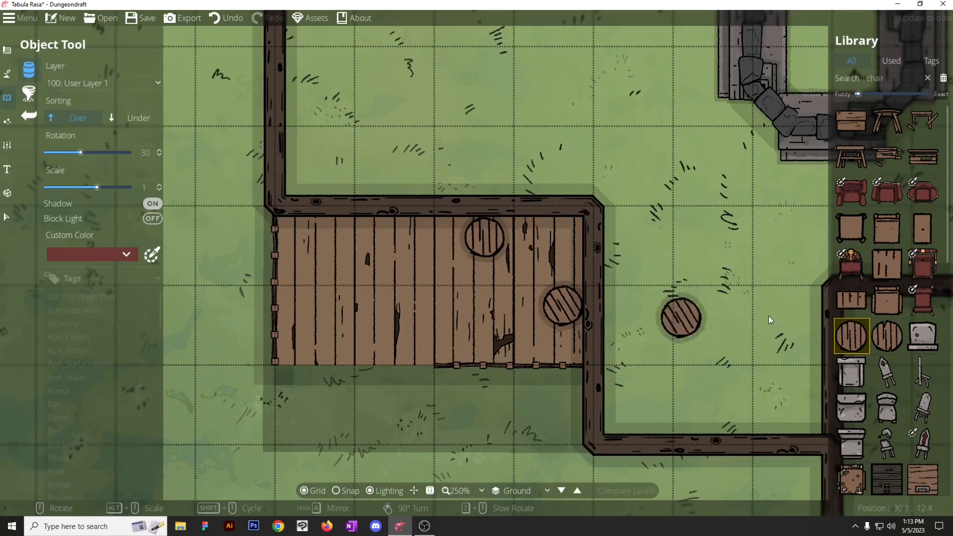
Place the square wooden plank table at scale 1.3, rotated -5, in the porch's upper-right corner between the two round seats.
{"action": "left_click", "coordinate": [889, 263]}
{"action": "scroll", "coordinate": [549, 242], "scroll_direction": "up", "scroll_amount": 2}
{"action": "scroll", "coordinate": [550, 243], "scroll_direction": "up", "scroll_amount": 5, "text": "alt"}
{"action": "scroll", "coordinate": [550, 244], "scroll_direction": "down", "scroll_amount": 2, "text": "alt"}
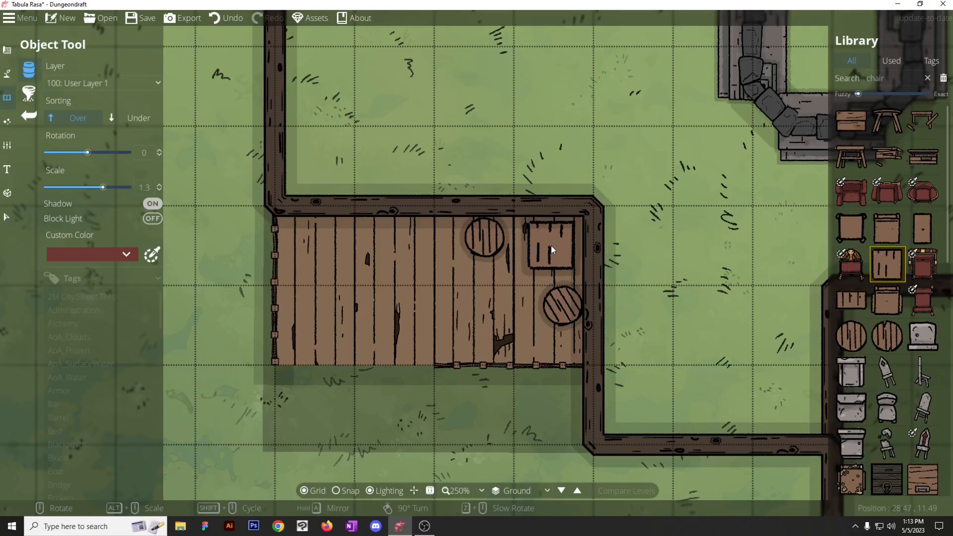
{"action": "left_click", "coordinate": [549, 246]}
{"action": "scroll", "coordinate": [348, 278], "scroll_direction": "down", "scroll_amount": 4}
Search the object library for "broom" and choose the small straw broom.
{"action": "left_click", "coordinate": [889, 78]}
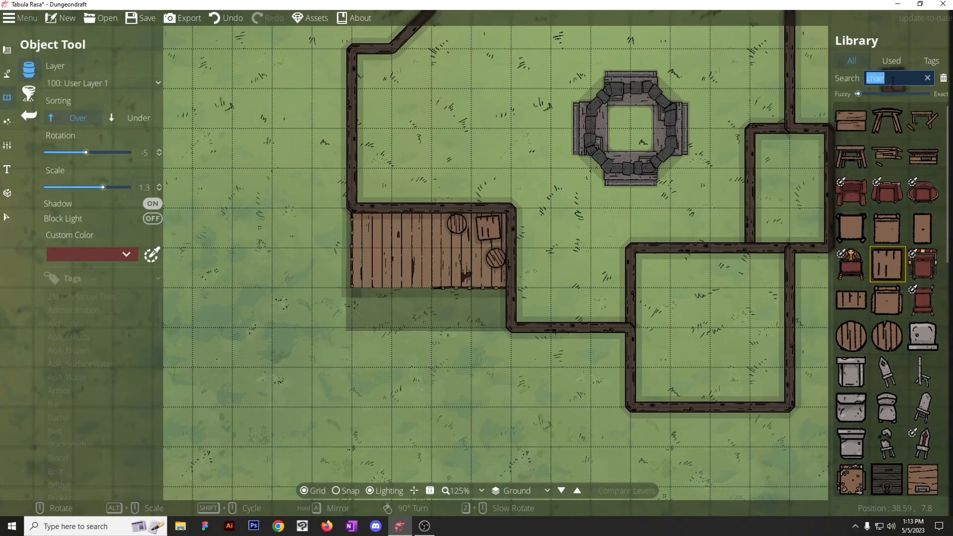
{"action": "mouse_move", "coordinate": [899, 130]}
{"action": "type", "text": "broom"}
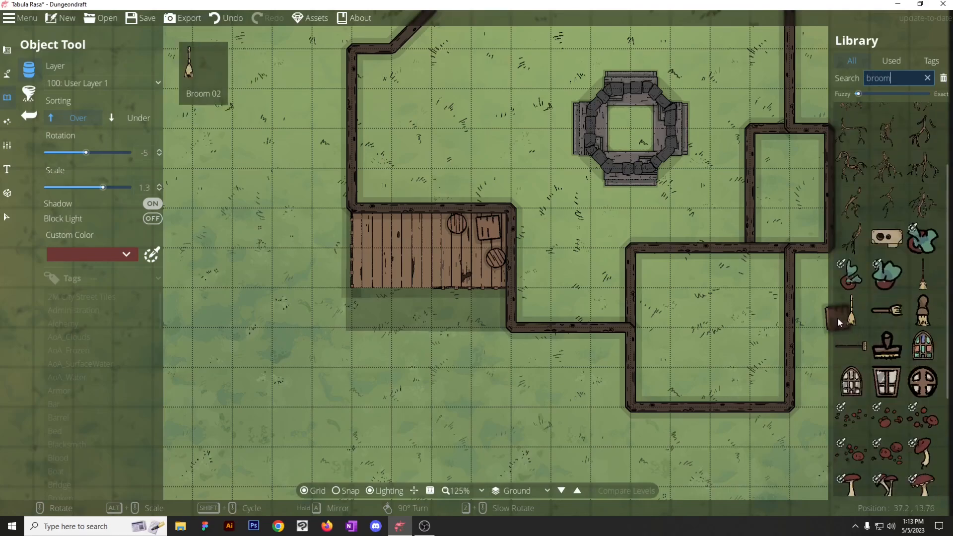
{"action": "left_click", "coordinate": [840, 316]}
{"action": "left_click", "coordinate": [923, 274]}
Place the broom at scale 0.9, rotated 55, at the porch's lower-right corner, leaning against the wall.
{"action": "scroll", "coordinate": [472, 236], "scroll_direction": "down", "scroll_amount": 2}
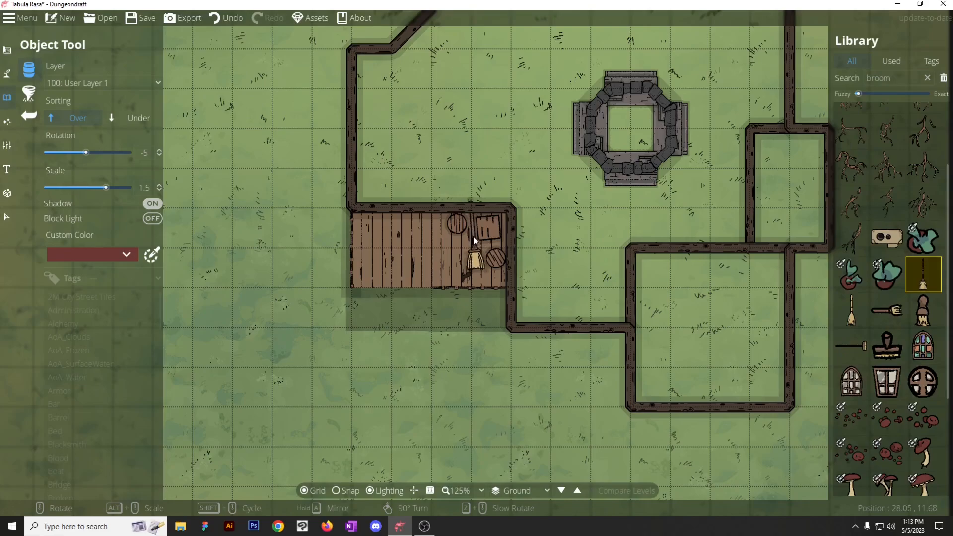
{"action": "scroll", "coordinate": [471, 244], "scroll_direction": "down", "scroll_amount": 2}
{"action": "scroll", "coordinate": [470, 246], "scroll_direction": "up", "scroll_amount": 8}
{"action": "scroll", "coordinate": [491, 278], "scroll_direction": "down", "scroll_amount": 2}
{"action": "left_click", "coordinate": [497, 286]}
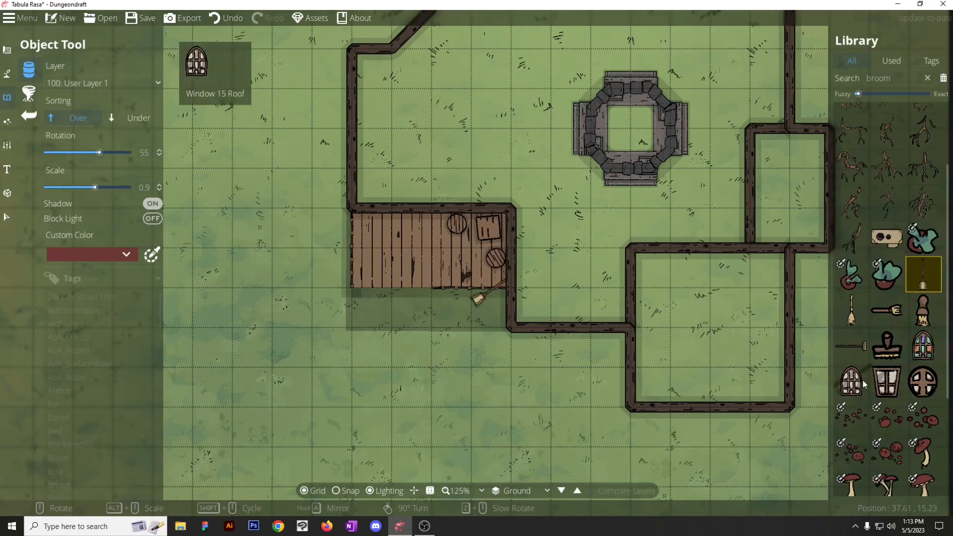
Set up the Pattern Shape Tool with the dark wood plank pattern and the freeform polygon shape.
{"action": "left_click_drag", "start_coordinate": [602, 103], "coordinate": [574, 192]}
{"action": "left_click", "coordinate": [7, 74]}
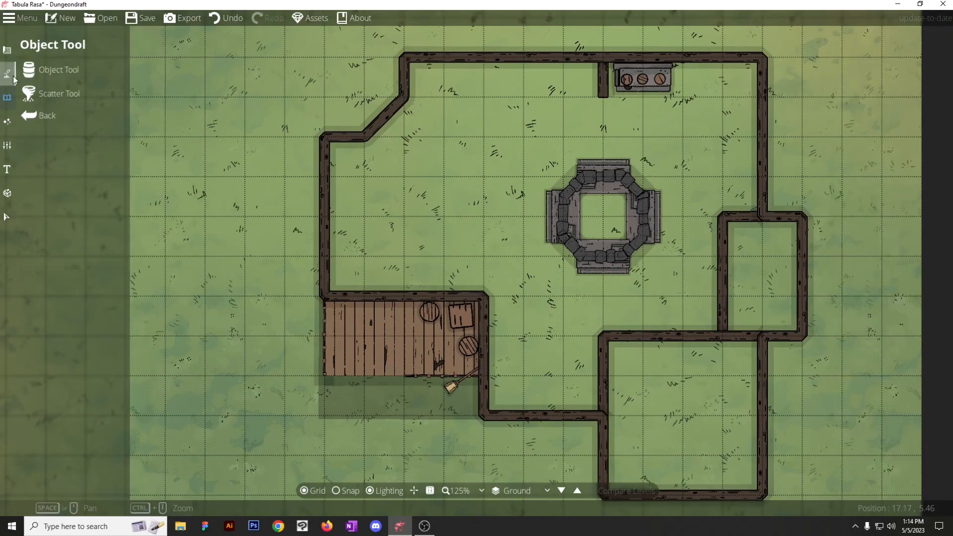
{"action": "left_click", "coordinate": [7, 50]}
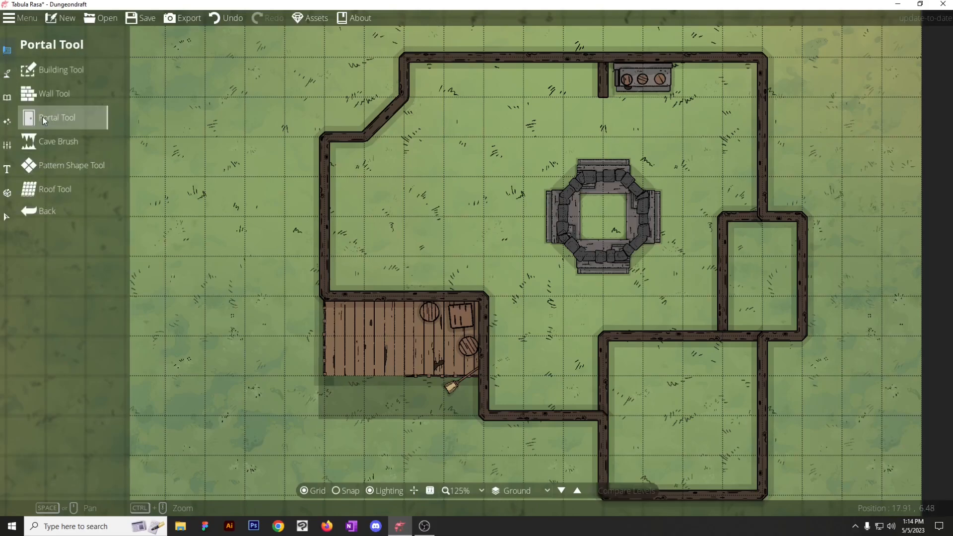
{"action": "left_click", "coordinate": [37, 171]}
{"action": "scroll", "coordinate": [101, 330], "scroll_direction": "up", "scroll_amount": 10}
{"action": "left_click_drag", "start_coordinate": [286, 238], "coordinate": [242, 183]}
{"action": "scroll", "coordinate": [91, 317], "scroll_direction": "down", "scroll_amount": 1}
{"action": "left_click", "coordinate": [74, 369]}
{"action": "left_click", "coordinate": [60, 436]}
{"action": "left_click", "coordinate": [75, 477]}
{"action": "left_click_drag", "start_coordinate": [52, 325], "coordinate": [20, 321]}
{"action": "left_click", "coordinate": [133, 463]}
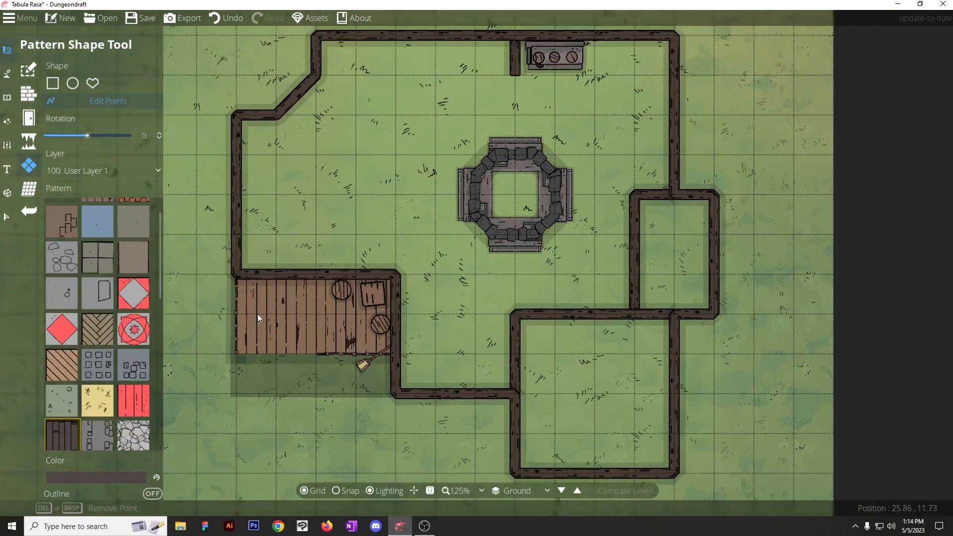
{"action": "left_click_drag", "start_coordinate": [261, 314], "coordinate": [250, 323]}
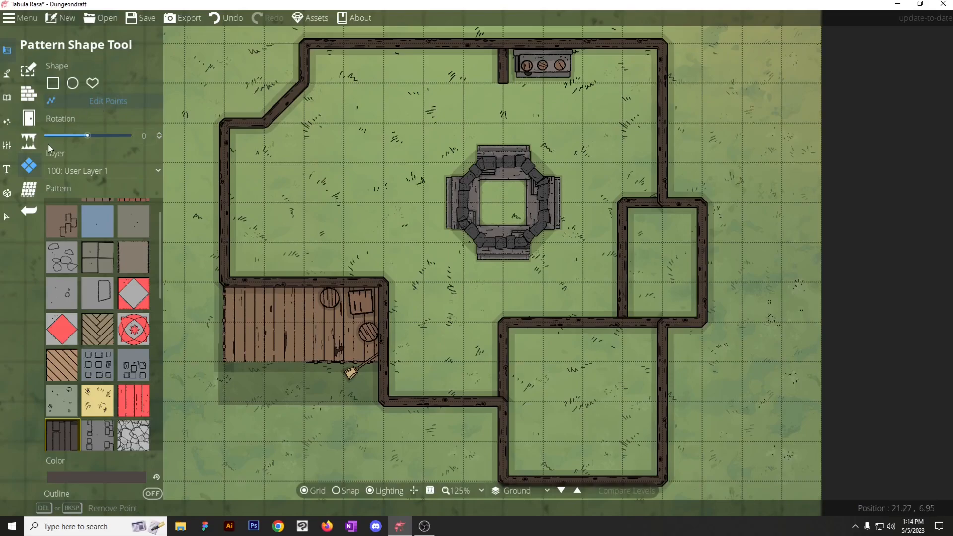
{"action": "left_click", "coordinate": [91, 87]}
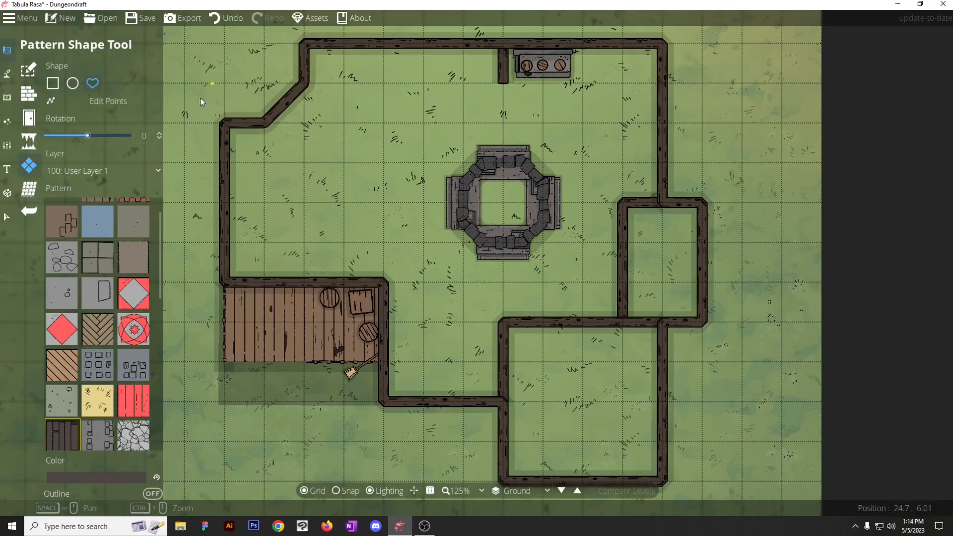
{"action": "left_click", "coordinate": [391, 173]}
{"action": "left_click", "coordinate": [372, 236]}
{"action": "left_click", "coordinate": [284, 242]}
{"action": "left_click", "coordinate": [304, 160]}
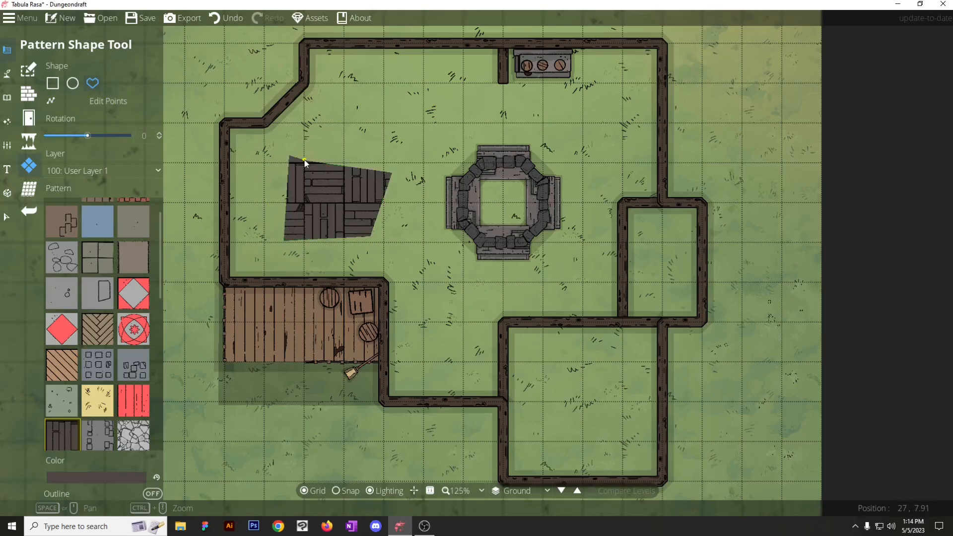
{"action": "key", "text": "ctrl+z"}
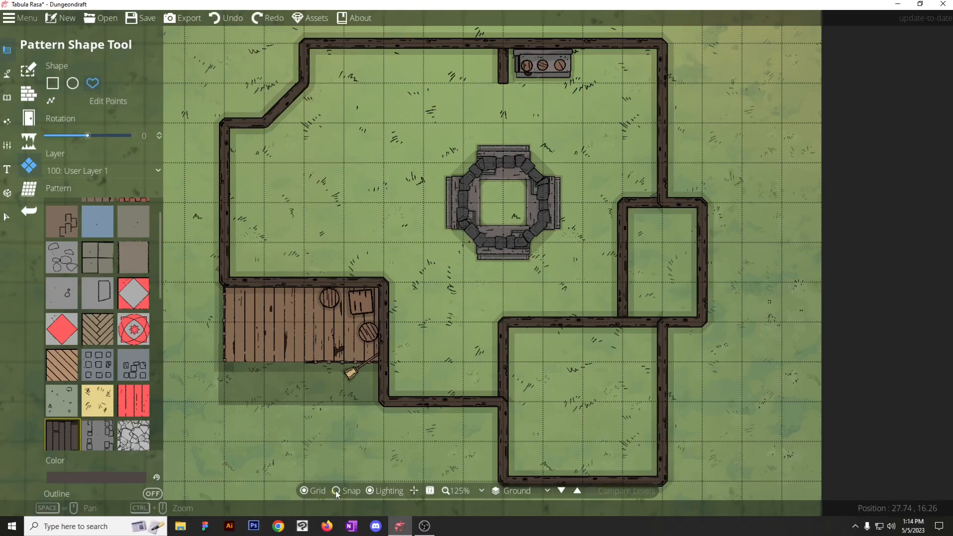
Turn on snapping and lay a dark wood plank floor polygon over the main room, following its walls and leaving out the stove corner.
{"action": "left_click", "coordinate": [383, 283]}
{"action": "left_click", "coordinate": [224, 124]}
{"action": "left_click", "coordinate": [263, 124]}
{"action": "left_click", "coordinate": [305, 85]}
{"action": "left_click", "coordinate": [304, 44]}
{"action": "left_click", "coordinate": [502, 44]}
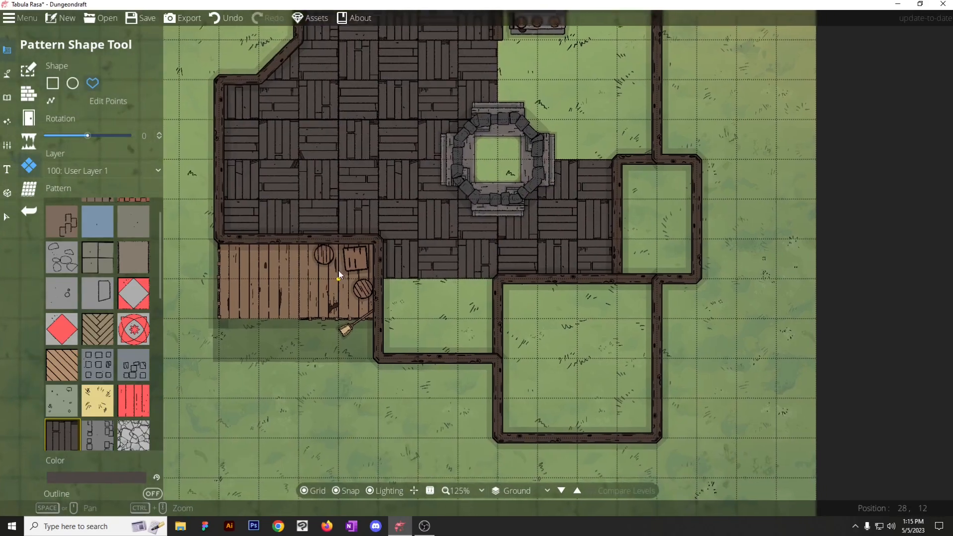
Move the round wooden seat from beside the porch's right wall to the porch's upper-left corner.
{"action": "left_click_drag", "start_coordinate": [339, 270], "coordinate": [326, 250]}
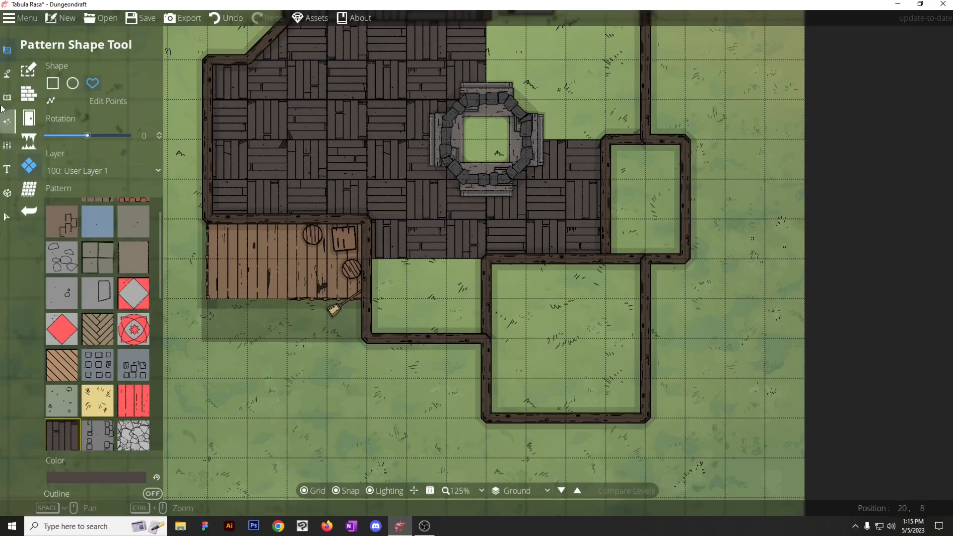
{"action": "left_click", "coordinate": [7, 217]}
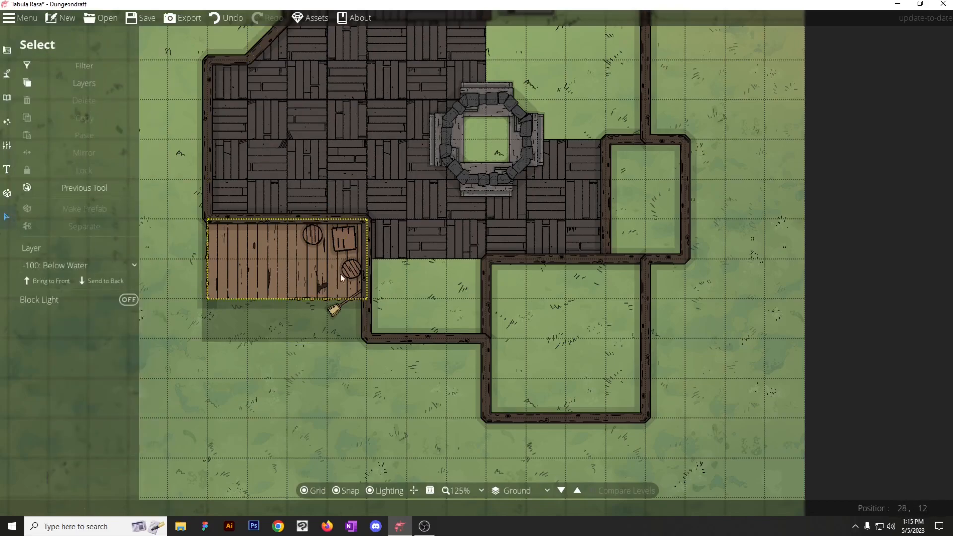
{"action": "left_click_drag", "start_coordinate": [340, 271], "coordinate": [226, 245]}
{"action": "left_click", "coordinate": [180, 356]}
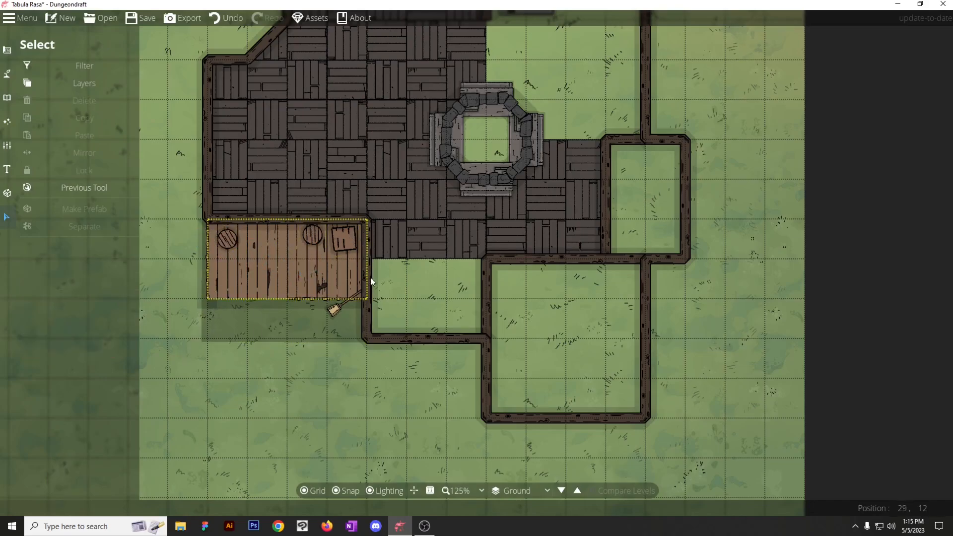
Place two thin wooden plank portals, one in the porch's upper wall and one in its right wall.
{"action": "left_click", "coordinate": [3, 74]}
{"action": "left_click", "coordinate": [7, 97]}
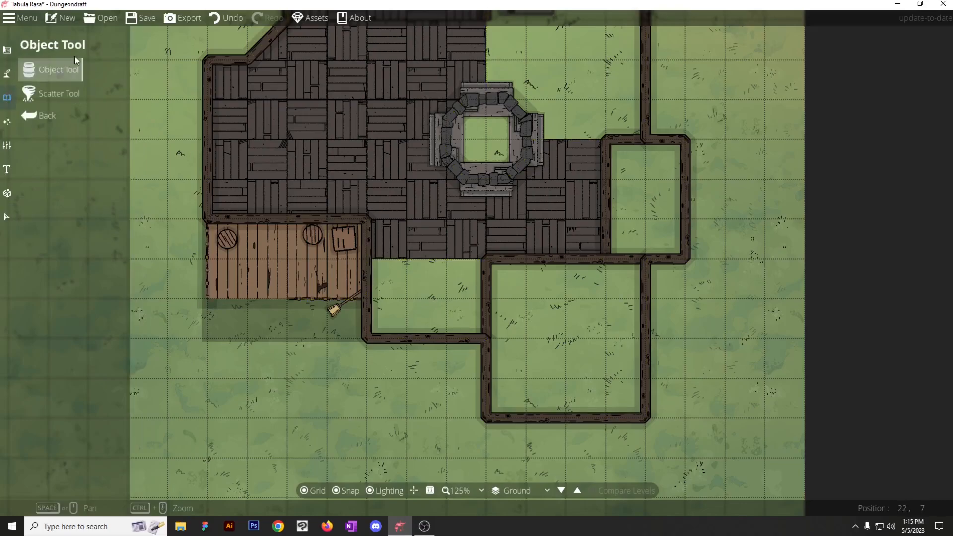
{"action": "left_click", "coordinate": [7, 73]}
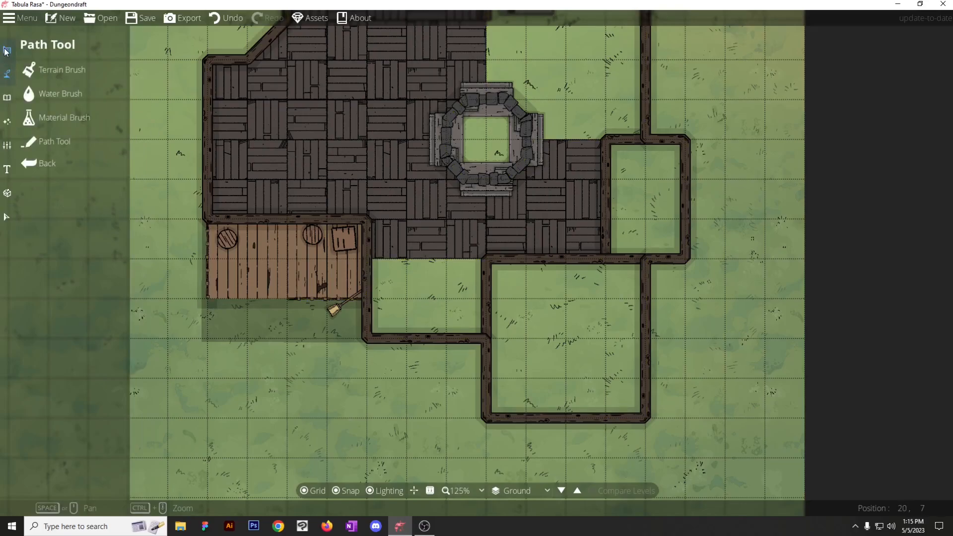
{"action": "left_click", "coordinate": [7, 50]}
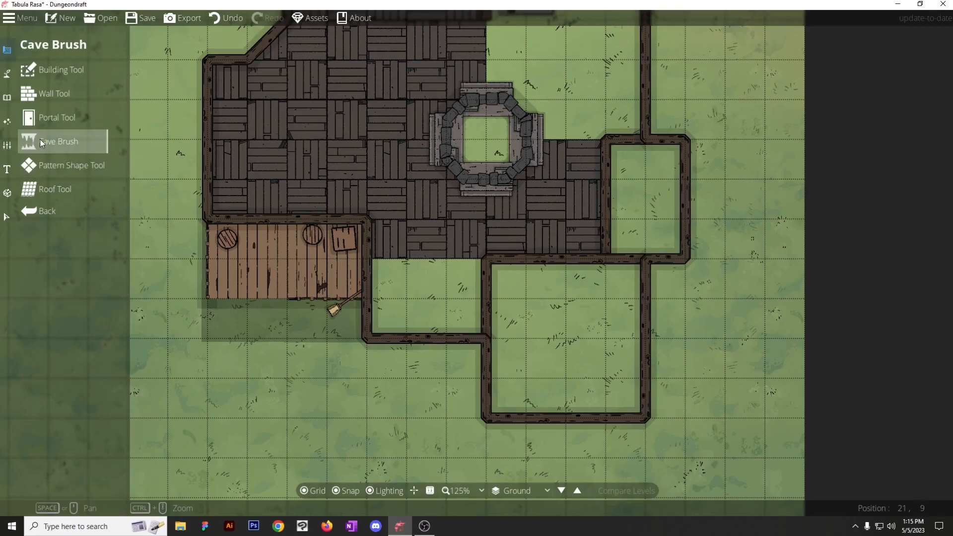
{"action": "left_click", "coordinate": [40, 127]}
{"action": "scroll", "coordinate": [219, 285], "scroll_direction": "up", "scroll_amount": 2}
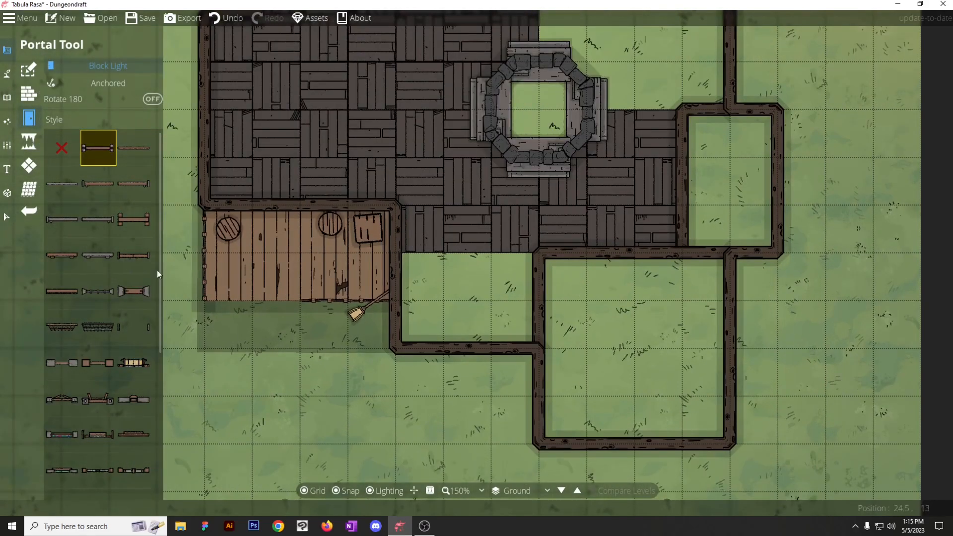
{"action": "left_click", "coordinate": [124, 159]}
{"action": "left_click", "coordinate": [393, 270]}
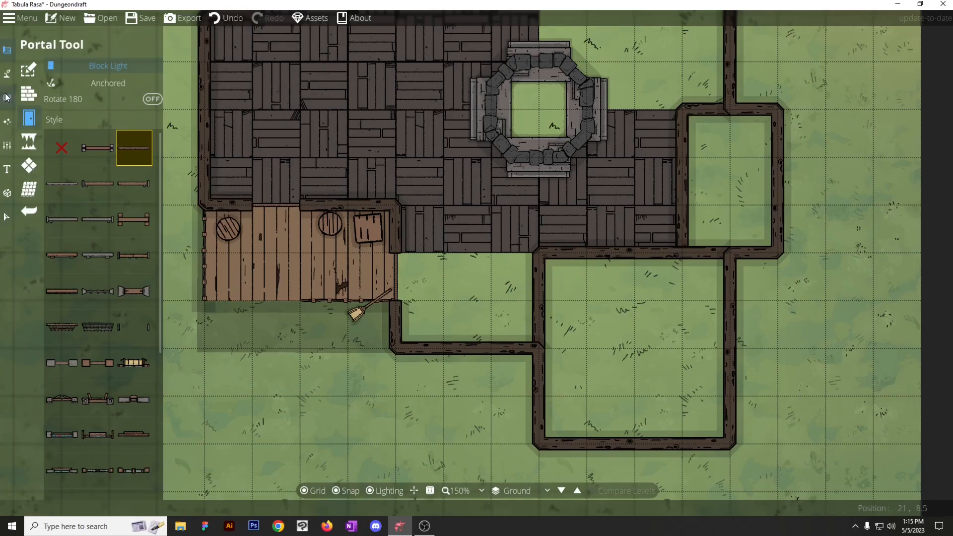
Search the object library for "mat" and choose Camp Mat 02.
{"action": "left_click", "coordinate": [7, 73]}
{"action": "left_click", "coordinate": [10, 98]}
{"action": "left_click", "coordinate": [10, 98]}
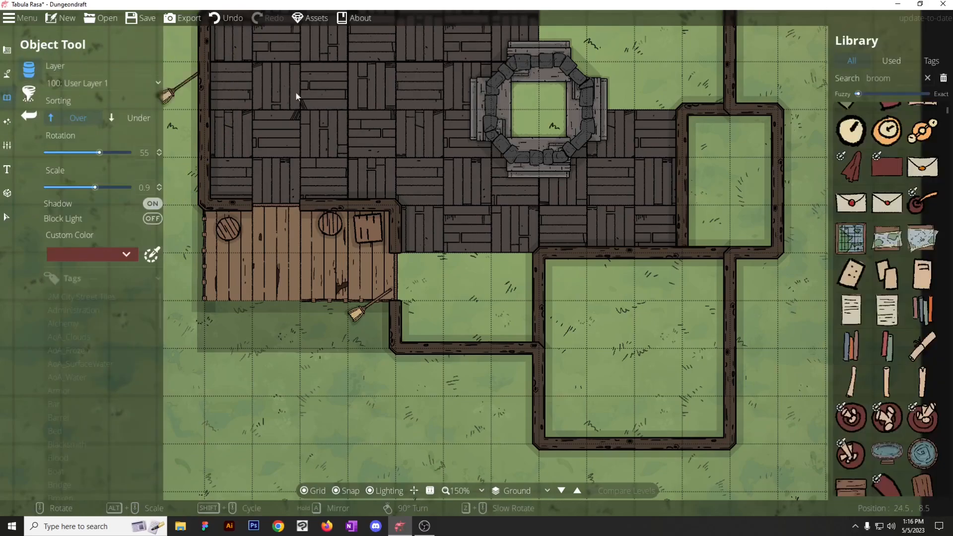
{"action": "double_click", "coordinate": [884, 77]}
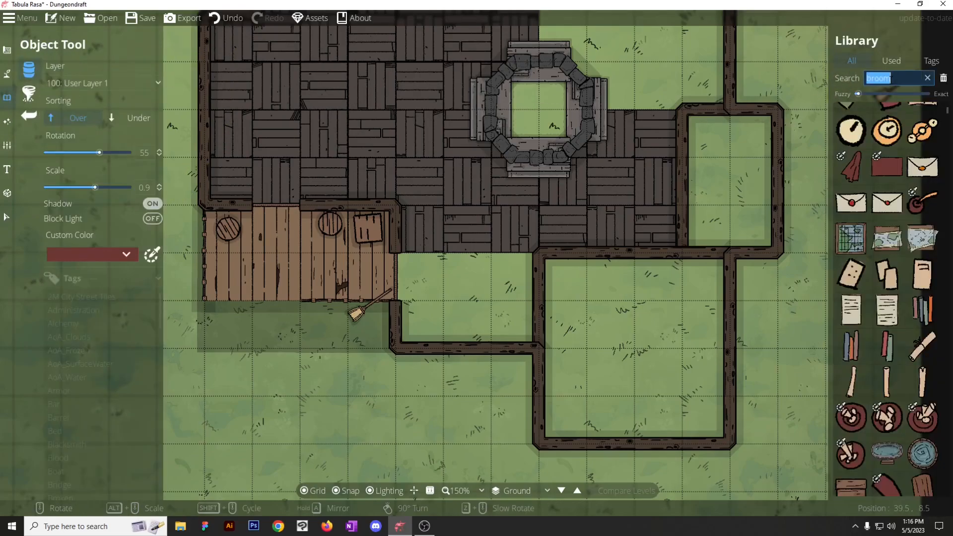
{"action": "type", "text": "mat"}
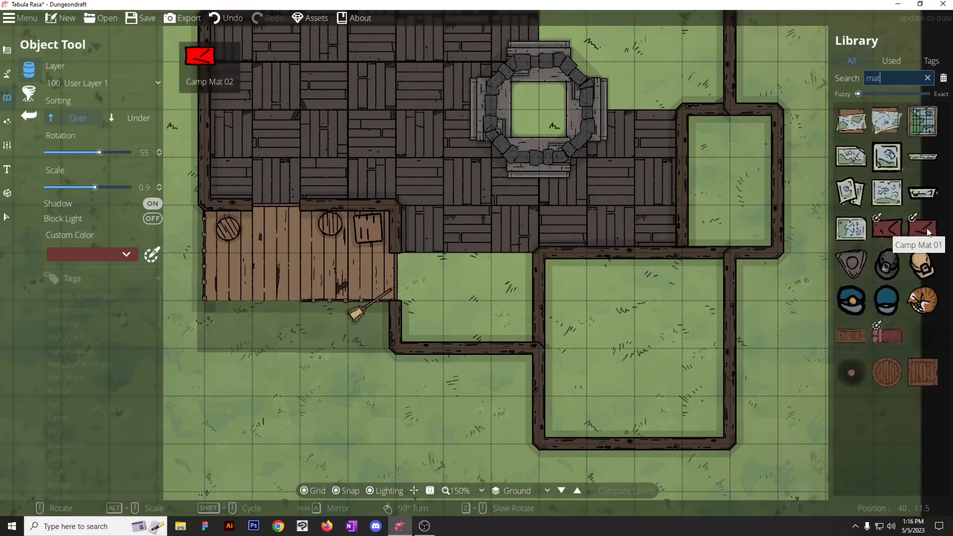
{"action": "left_click", "coordinate": [887, 229]}
Turn off the mat's shadow and snapping, and set its rotation to -180 and scale to 1.1.
{"action": "scroll", "coordinate": [281, 225], "scroll_direction": "down", "scroll_amount": 4}
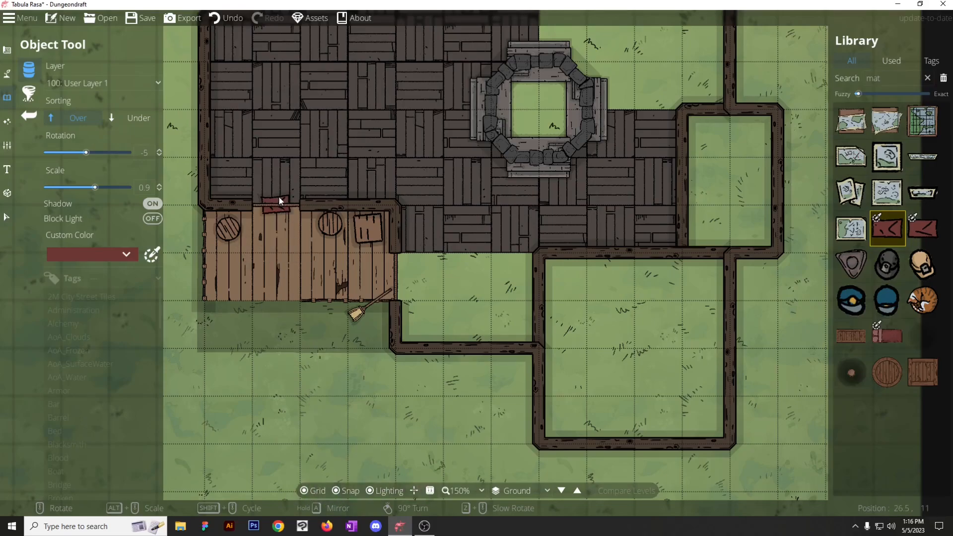
{"action": "left_click", "coordinate": [153, 204]}
{"action": "left_click", "coordinate": [344, 491]}
{"action": "scroll", "coordinate": [278, 218], "scroll_direction": "up", "scroll_amount": 12}
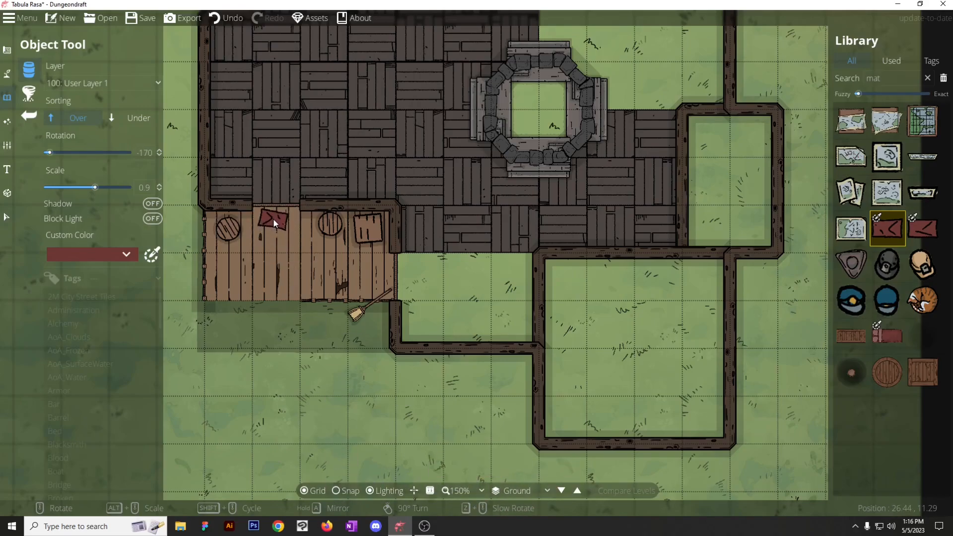
{"action": "scroll", "coordinate": [275, 216], "scroll_direction": "up", "scroll_amount": 2}
{"action": "scroll", "coordinate": [275, 219], "scroll_direction": "down", "scroll_amount": 1}
{"action": "scroll", "coordinate": [275, 218], "scroll_direction": "up", "scroll_amount": 1}
Recolor the mat brown and place it on the porch just below the upper wall's doorway.
{"action": "left_click", "coordinate": [97, 253]}
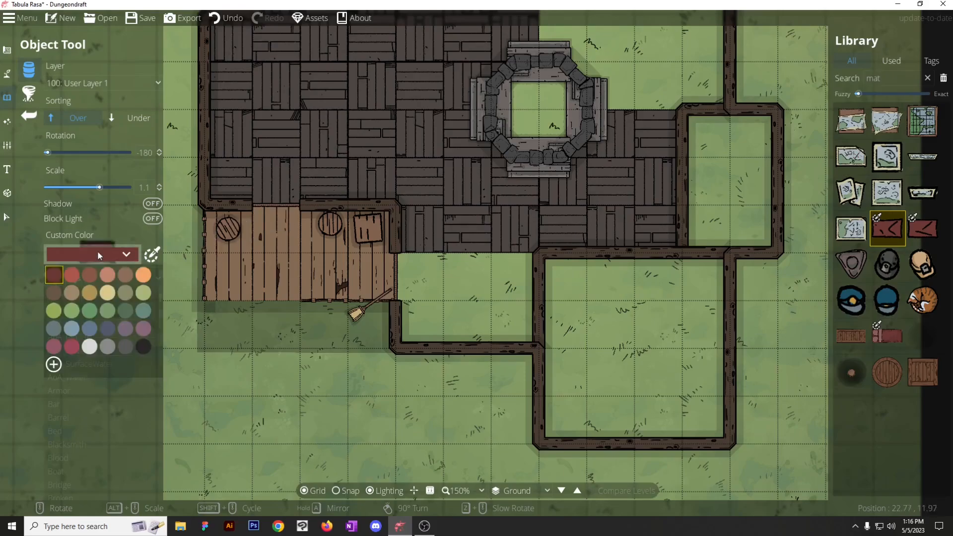
{"action": "left_click", "coordinate": [126, 346]}
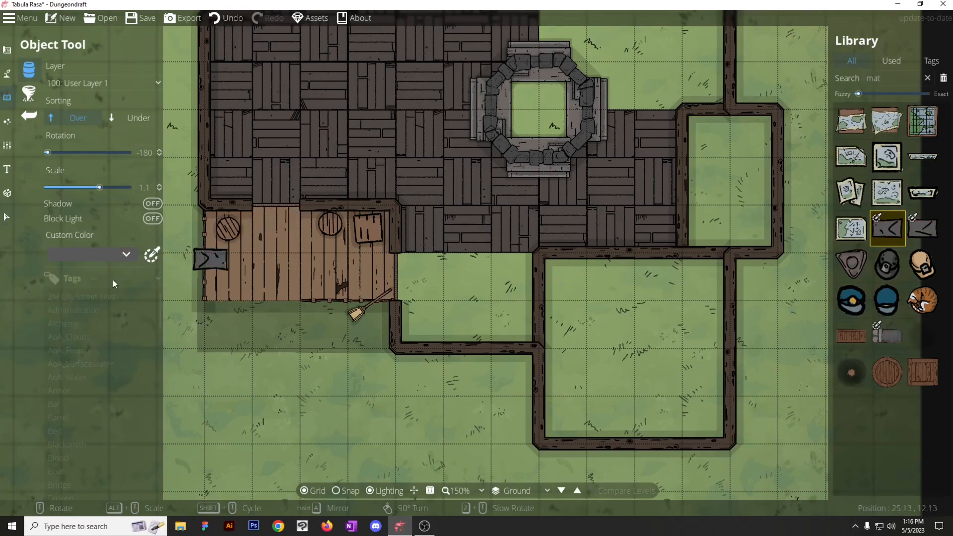
{"action": "left_click", "coordinate": [100, 254]}
{"action": "left_click", "coordinate": [71, 289]}
{"action": "left_click", "coordinate": [276, 222]}
Place Camp Mat 01 with Under sorting, rotated -90, on the porch in front of the right wall's doorway.
{"action": "scroll", "coordinate": [570, 311], "scroll_direction": "down", "scroll_amount": 3}
{"action": "left_click_drag", "start_coordinate": [511, 265], "coordinate": [457, 264]}
{"action": "scroll", "coordinate": [386, 297], "scroll_direction": "up", "scroll_amount": 6}
{"action": "scroll", "coordinate": [384, 299], "scroll_direction": "down", "scroll_amount": 1}
{"action": "scroll", "coordinate": [384, 299], "scroll_direction": "up", "scroll_amount": 2}
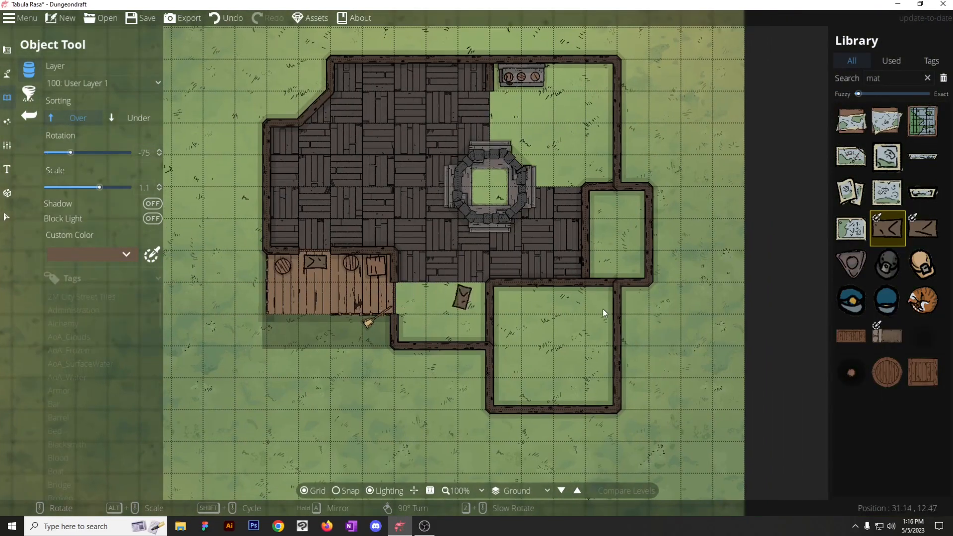
{"action": "left_click", "coordinate": [918, 232]}
{"action": "scroll", "coordinate": [383, 300], "scroll_direction": "up", "scroll_amount": 2}
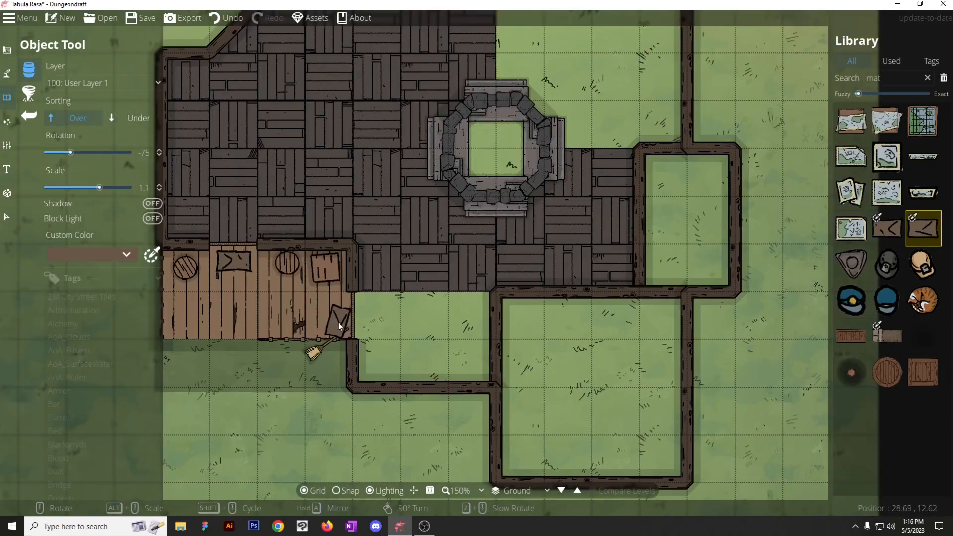
{"action": "left_click_drag", "start_coordinate": [340, 322], "coordinate": [371, 303]}
{"action": "left_click", "coordinate": [124, 119]}
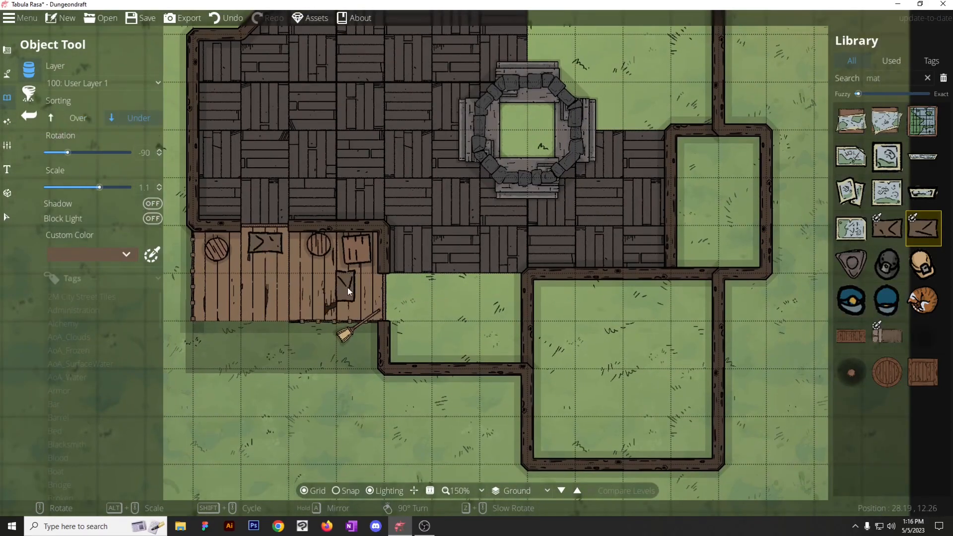
{"action": "scroll", "coordinate": [372, 297], "scroll_direction": "down", "scroll_amount": 1, "text": "alt"}
{"action": "left_click", "coordinate": [369, 297]}
Move the broom to the porch's upper-left corner outside the fence and rotate it steeper against the railing.
{"action": "left_click", "coordinate": [7, 216]}
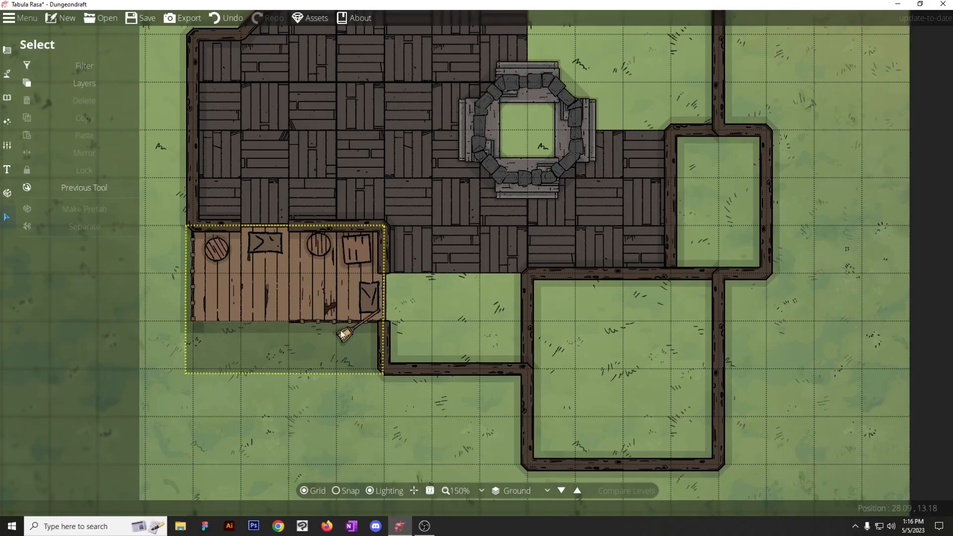
{"action": "left_click_drag", "start_coordinate": [341, 331], "coordinate": [168, 262]}
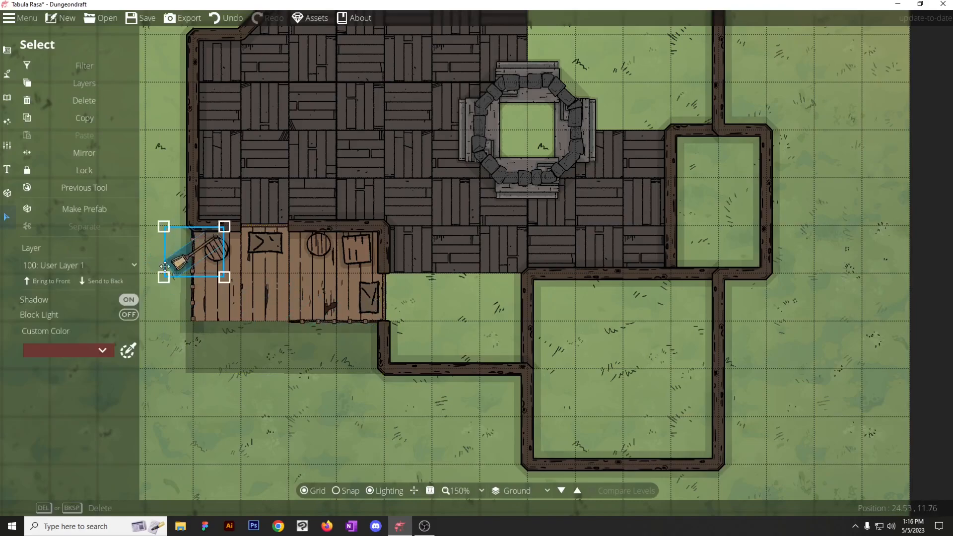
{"action": "left_click_drag", "start_coordinate": [155, 296], "coordinate": [181, 325]}
{"action": "left_click_drag", "start_coordinate": [188, 264], "coordinate": [184, 268]}
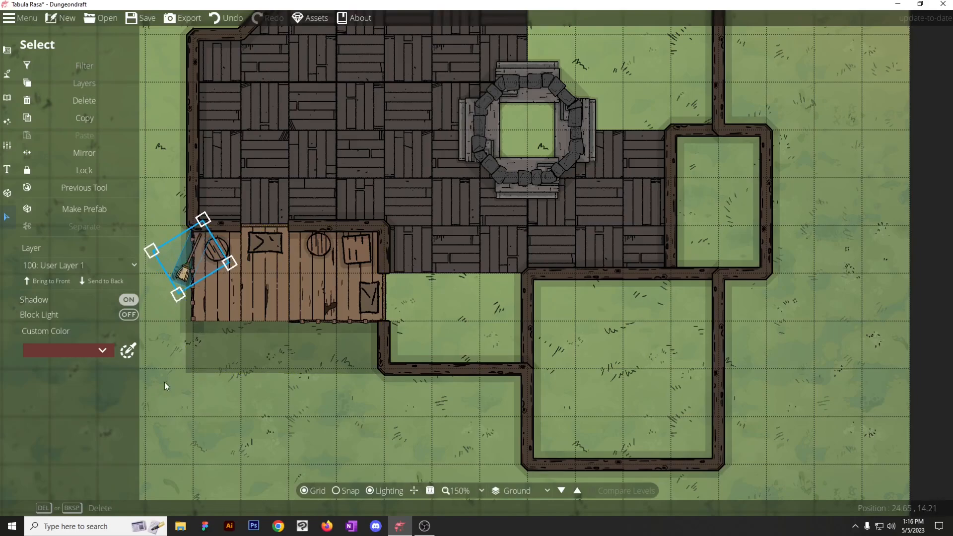
{"action": "left_click", "coordinate": [279, 395]}
Set up a pattern shape with the light grey stone pattern with sparse round pebbles for the small room beside the porch.
{"action": "scroll", "coordinate": [320, 354], "scroll_direction": "down", "scroll_amount": 2}
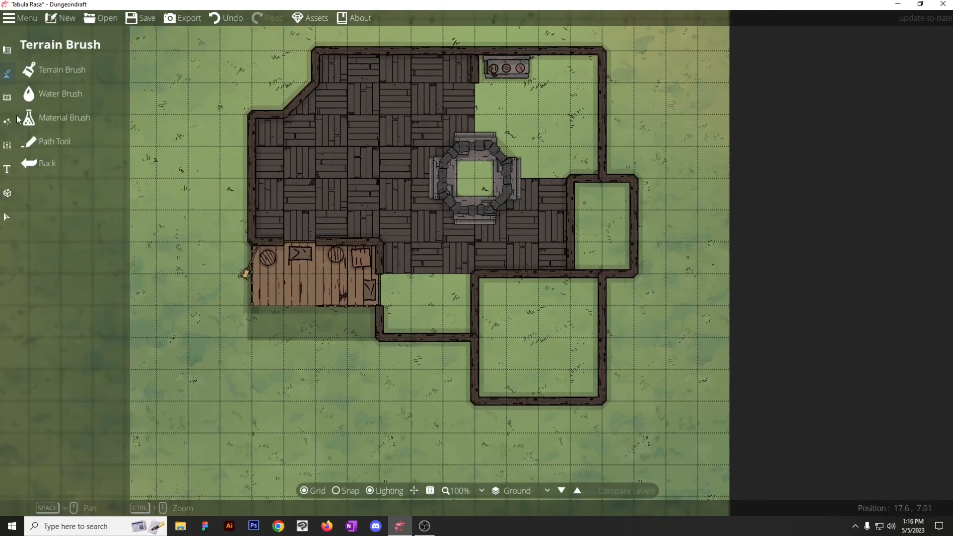
{"action": "mouse_move", "coordinate": [7, 50]}
{"action": "left_click", "coordinate": [46, 160]}
{"action": "scroll", "coordinate": [343, 338], "scroll_direction": "up", "scroll_amount": 4}
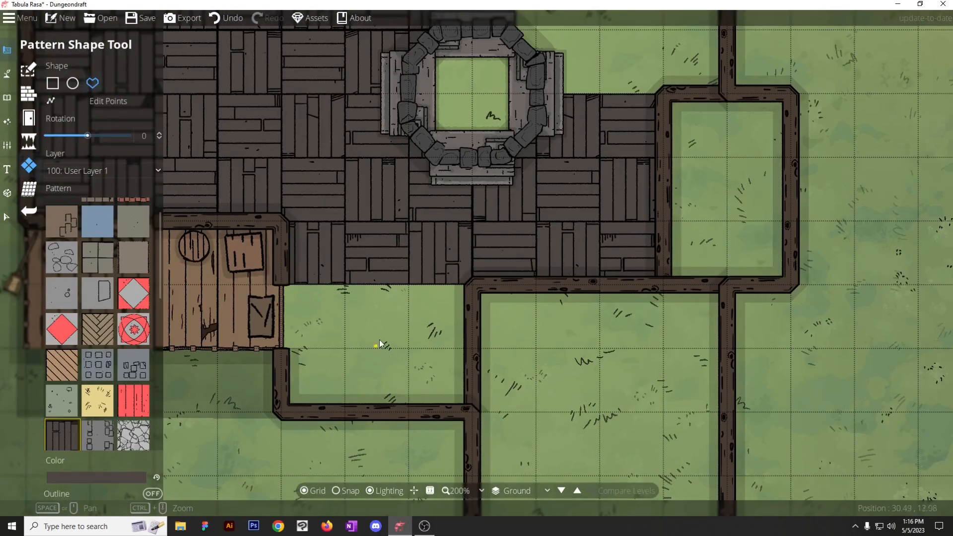
{"action": "scroll", "coordinate": [86, 307], "scroll_direction": "up", "scroll_amount": 1}
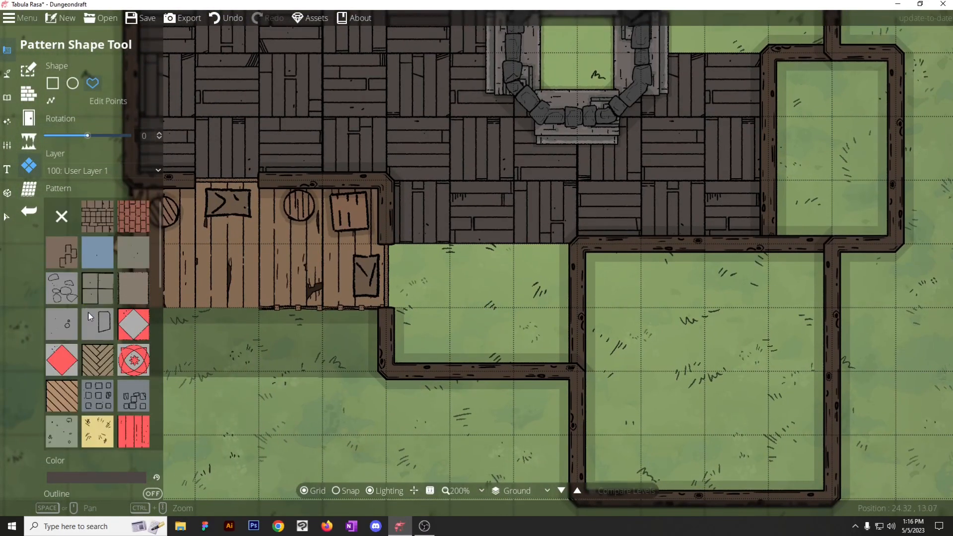
{"action": "left_click", "coordinate": [98, 279]}
{"action": "scroll", "coordinate": [80, 347], "scroll_direction": "down", "scroll_amount": 1}
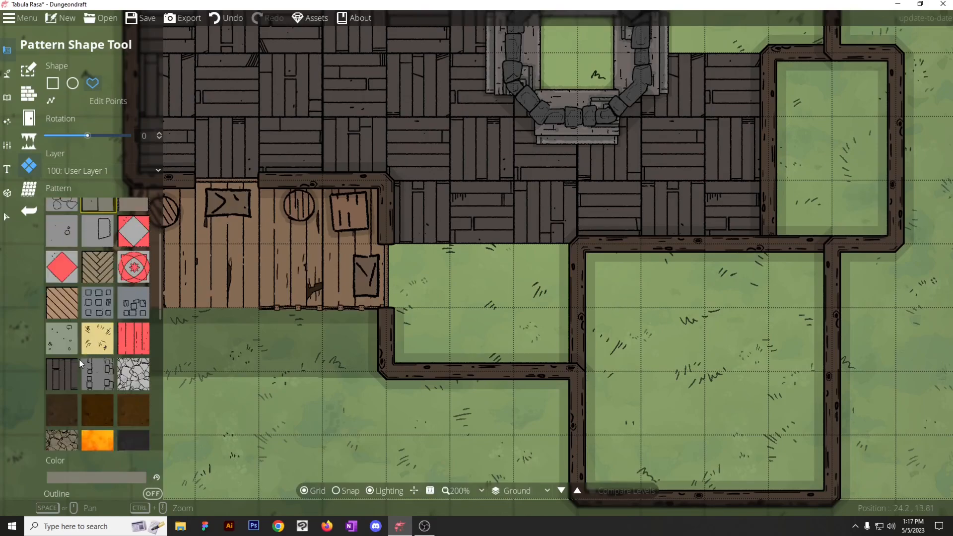
{"action": "left_click", "coordinate": [68, 288]}
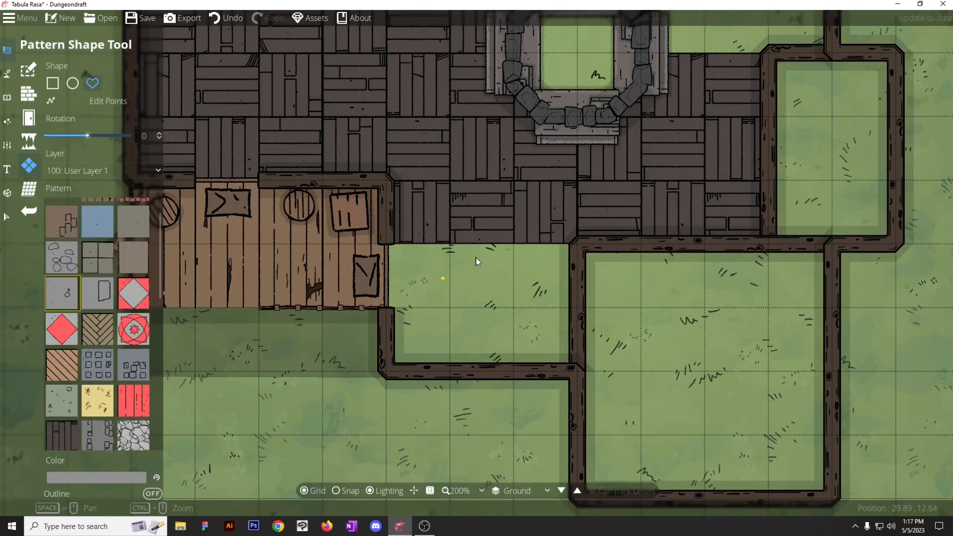
Color the pattern dark blue-grey and, with snapping on, draw it as a rectangular floor filling the small room right of the porch.
{"action": "left_click", "coordinate": [78, 477]}
{"action": "left_click_drag", "start_coordinate": [55, 303], "coordinate": [11, 329]}
{"action": "left_click_drag", "start_coordinate": [144, 318], "coordinate": [143, 311]}
{"action": "left_click_drag", "start_coordinate": [29, 330], "coordinate": [22, 329]}
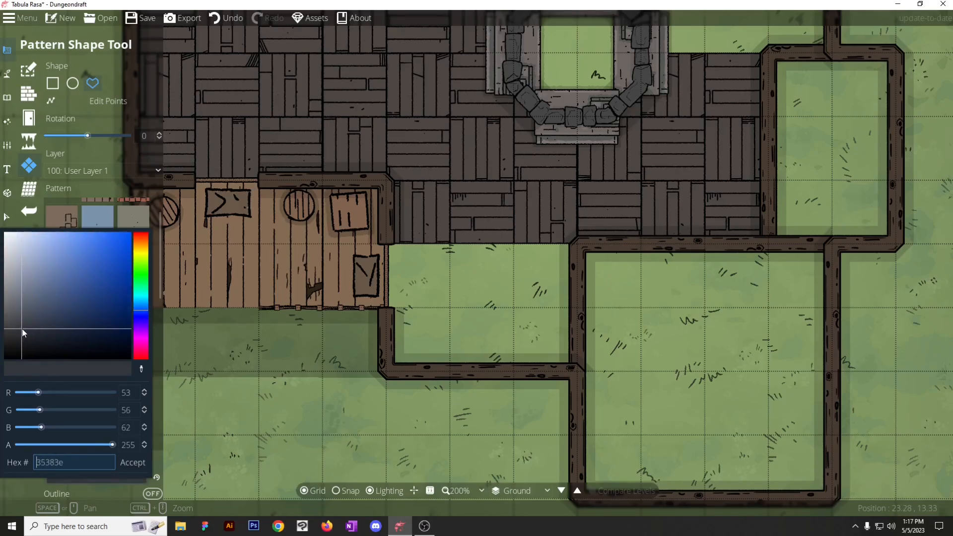
{"action": "left_click", "coordinate": [132, 466]}
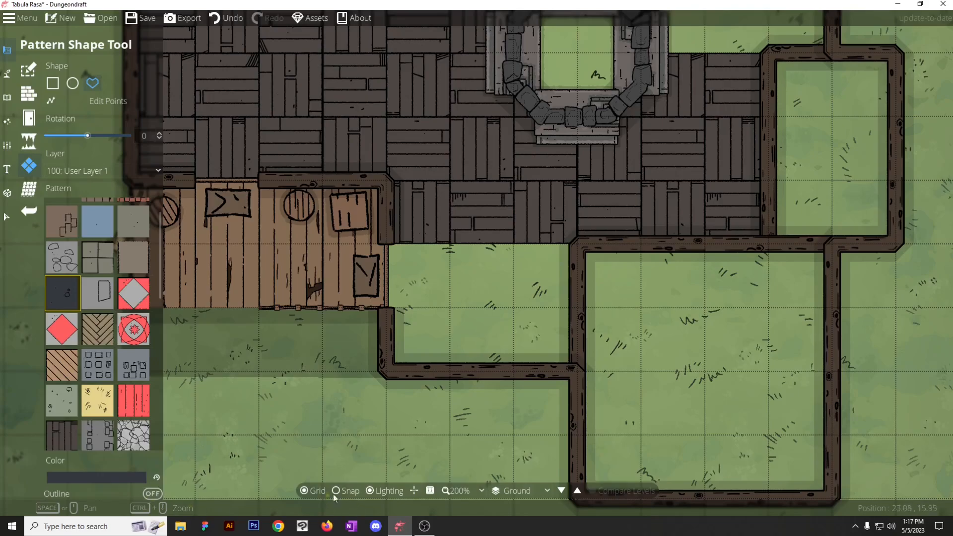
{"action": "left_click", "coordinate": [576, 245]}
{"action": "left_click", "coordinate": [576, 369]}
{"action": "left_click", "coordinate": [386, 371]}
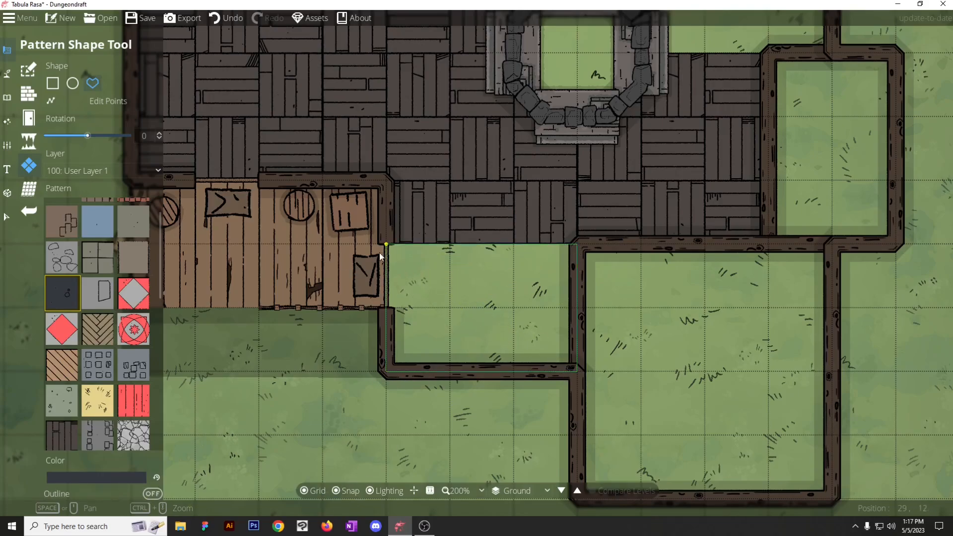
{"action": "left_click", "coordinate": [385, 245]}
Change the small room's floor to the grey stone pattern with scattered angular rocks.
{"action": "scroll", "coordinate": [334, 334], "scroll_direction": "down", "scroll_amount": 3}
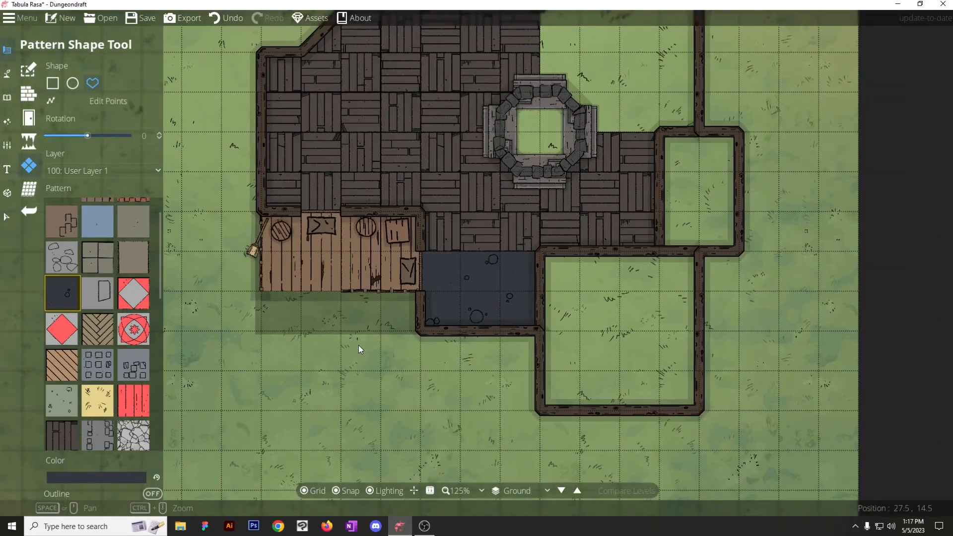
{"action": "key", "text": "v"}
{"action": "left_click", "coordinate": [514, 288]}
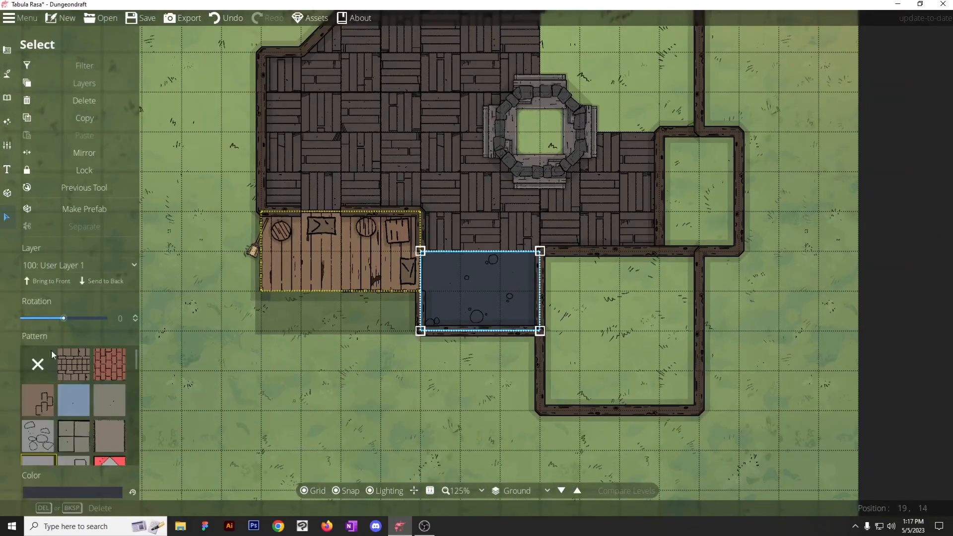
{"action": "left_click", "coordinate": [112, 407]}
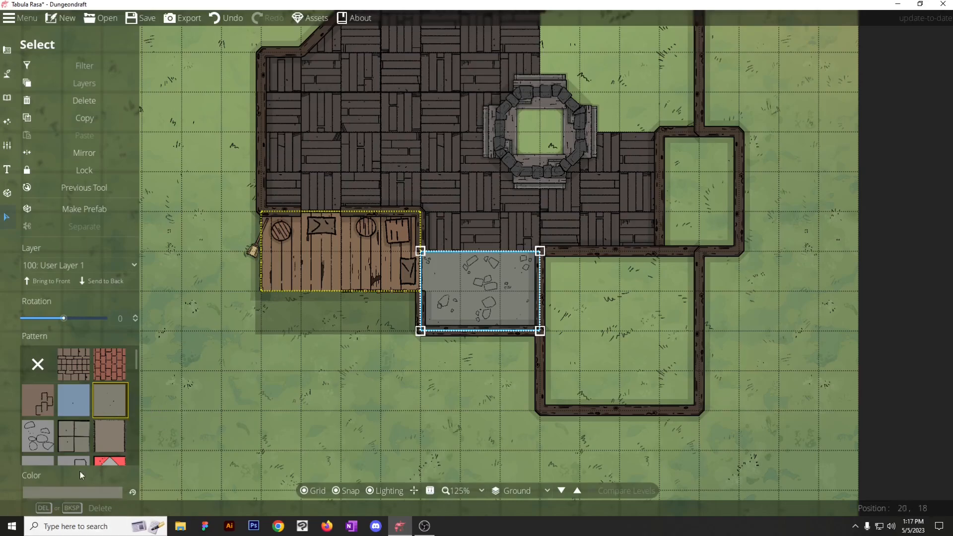
Recolor the small room's stone floor a muted blue-grey and deselect it.
{"action": "left_click", "coordinate": [78, 492]}
{"action": "mouse_move", "coordinate": [20, 354]}
{"action": "left_mouse_down"}
{"action": "mouse_move", "coordinate": [20, 367]}
{"action": "mouse_move", "coordinate": [20, 341]}
{"action": "mouse_move", "coordinate": [8, 342]}
{"action": "left_mouse_up"}
{"action": "left_click_drag", "start_coordinate": [136, 331], "coordinate": [137, 324]}
{"action": "mouse_move", "coordinate": [34, 353]}
{"action": "left_mouse_down"}
{"action": "mouse_move", "coordinate": [40, 333]}
{"action": "mouse_move", "coordinate": [18, 334]}
{"action": "left_mouse_up"}
{"action": "left_click", "coordinate": [245, 431]}
{"action": "left_click", "coordinate": [249, 431]}
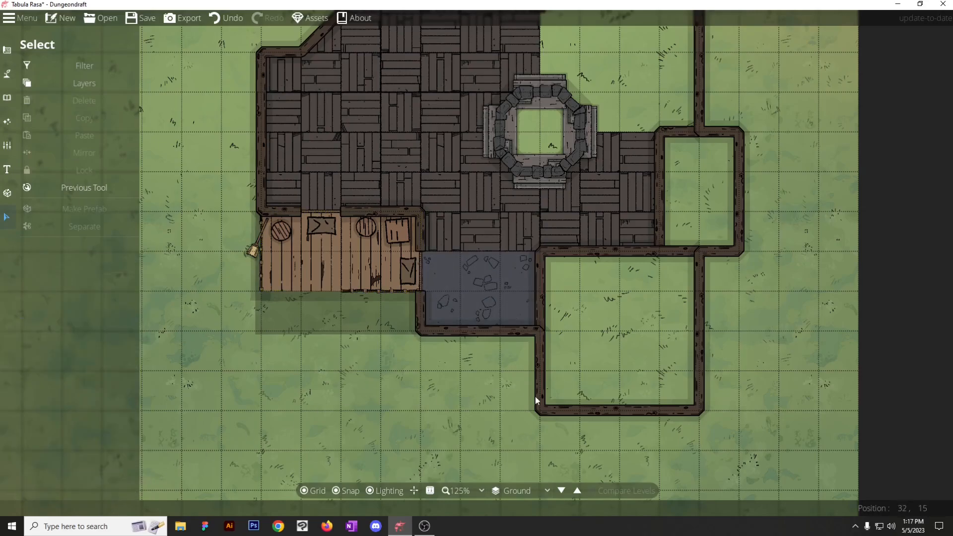
Place plain doorways in the upper wall of the large lower-right room and the upper wall of the small rightmost room.
{"action": "scroll", "coordinate": [504, 393], "scroll_direction": "down", "scroll_amount": 2}
{"action": "scroll", "coordinate": [447, 348], "scroll_direction": "up", "scroll_amount": 2}
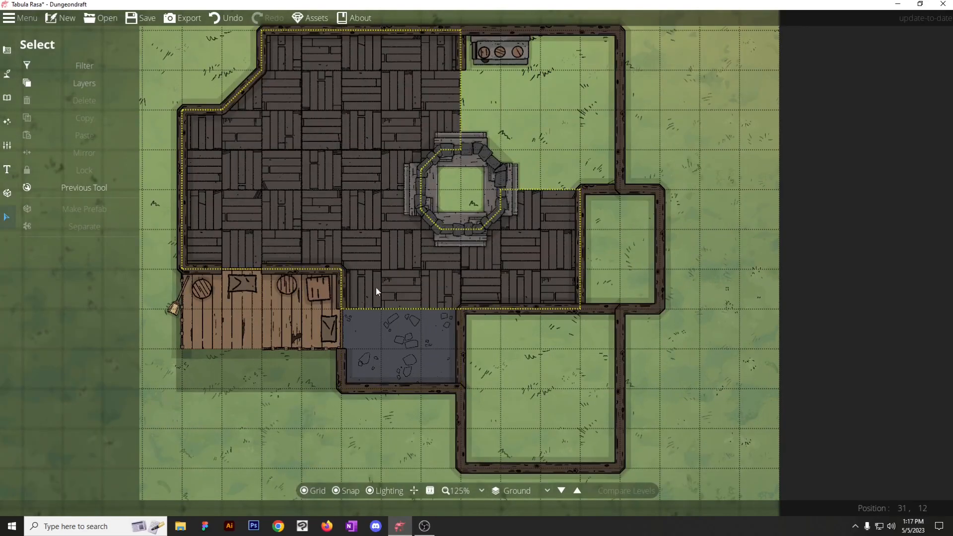
{"action": "left_click", "coordinate": [8, 95]}
{"action": "left_click", "coordinate": [7, 73]}
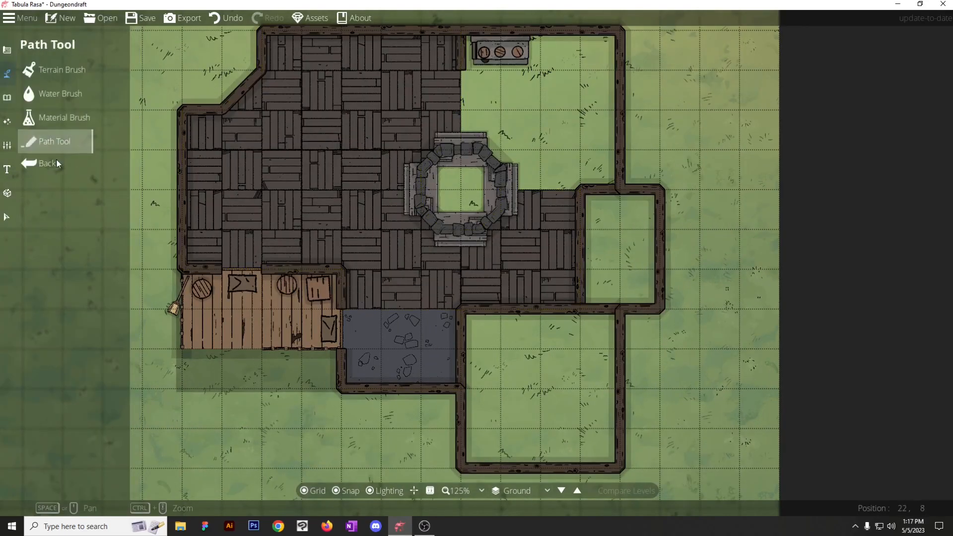
{"action": "left_click", "coordinate": [6, 51]}
{"action": "left_click", "coordinate": [50, 118]}
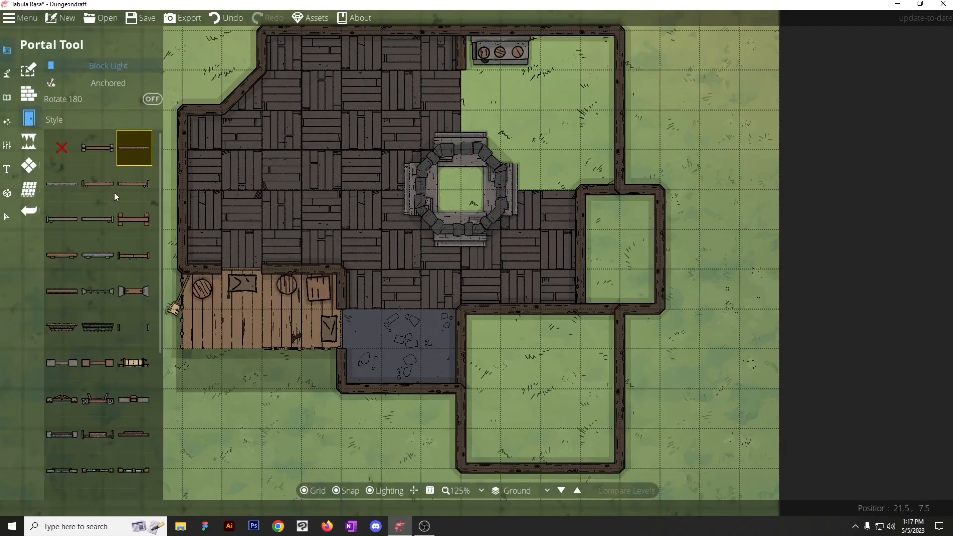
{"action": "left_click_drag", "start_coordinate": [368, 304], "coordinate": [298, 294]}
{"action": "left_click", "coordinate": [458, 303]}
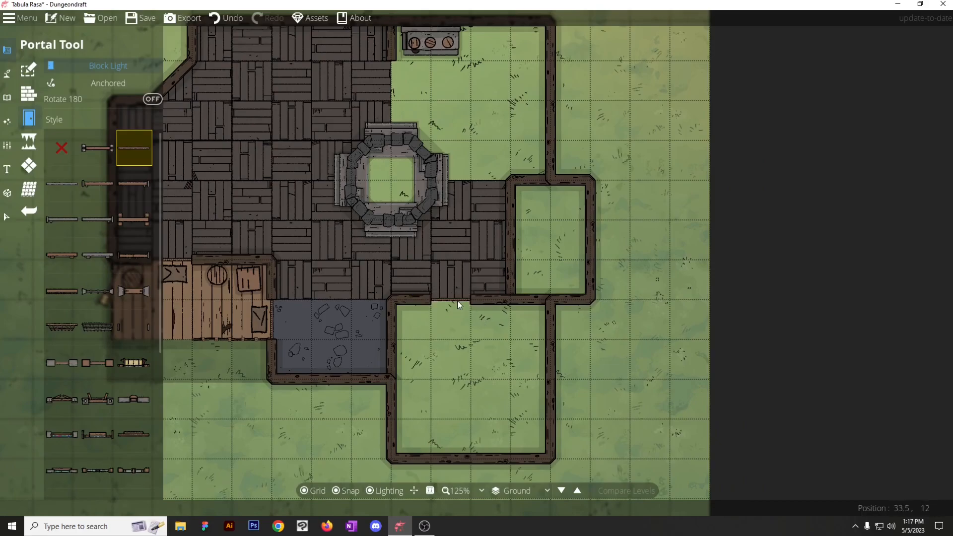
{"action": "left_click_drag", "start_coordinate": [419, 293], "coordinate": [567, 310]}
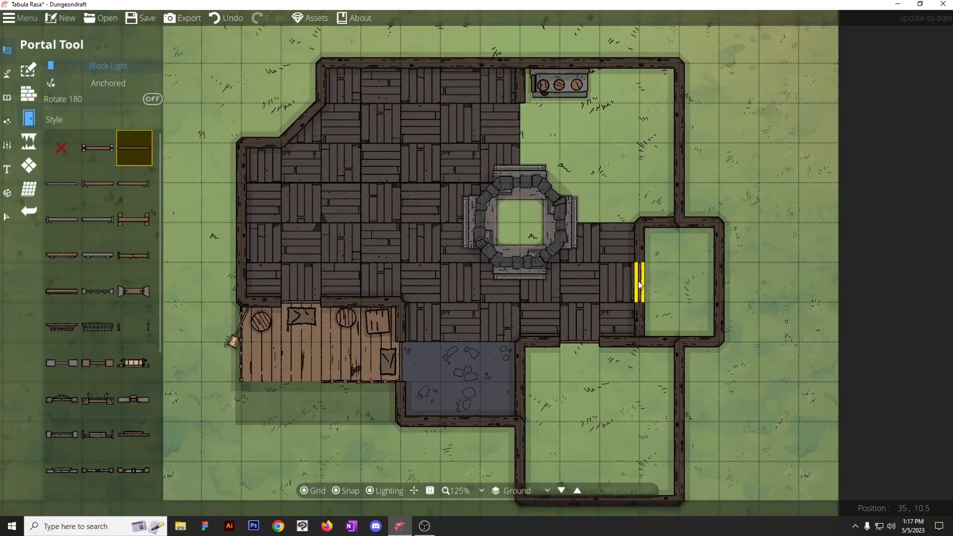
{"action": "left_click", "coordinate": [659, 225]}
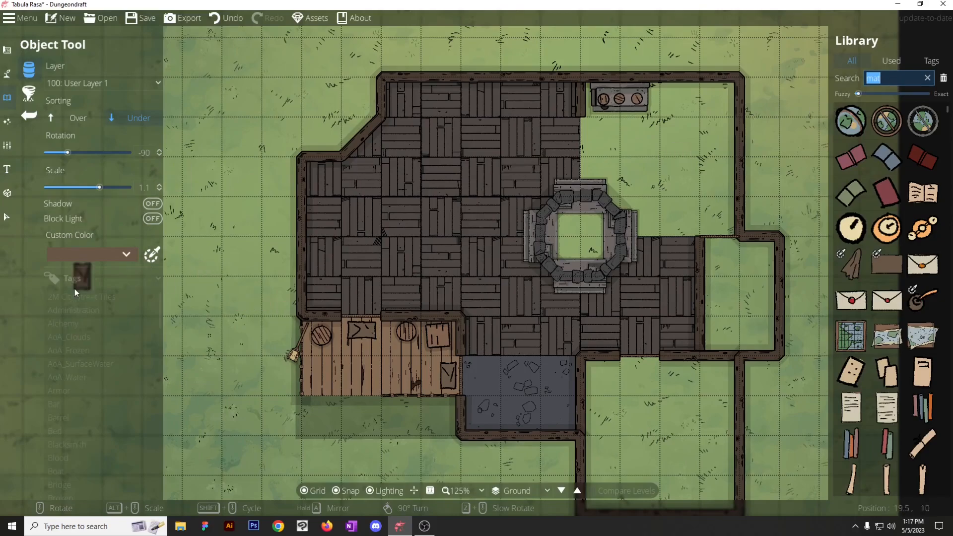
Filter the object library to the Furniture tag set and pick a rounded armchair, rotated -60 at scale 1.4.
{"action": "left_click", "coordinate": [72, 282]}
{"action": "left_click", "coordinate": [101, 280]}
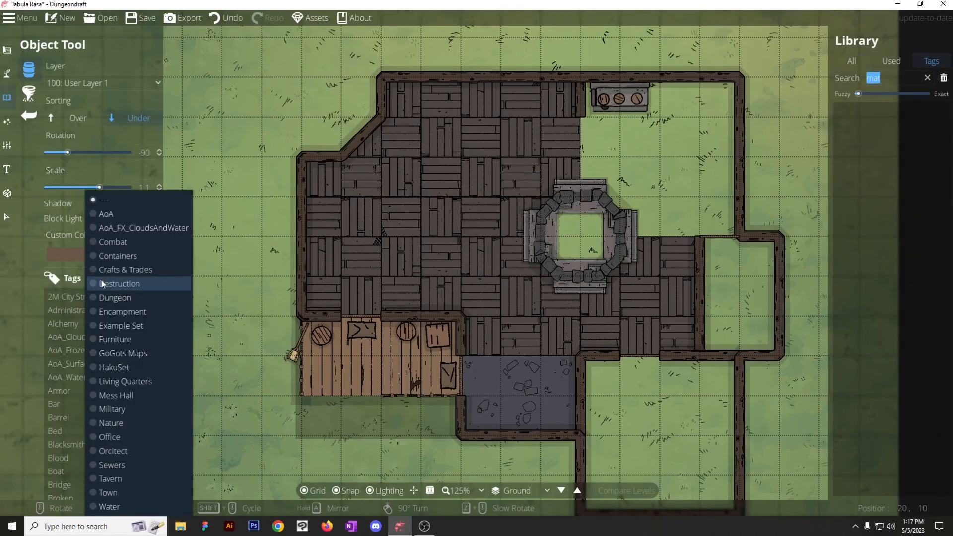
{"action": "left_click", "coordinate": [112, 342]}
{"action": "scroll", "coordinate": [893, 199], "scroll_direction": "up", "scroll_amount": 4}
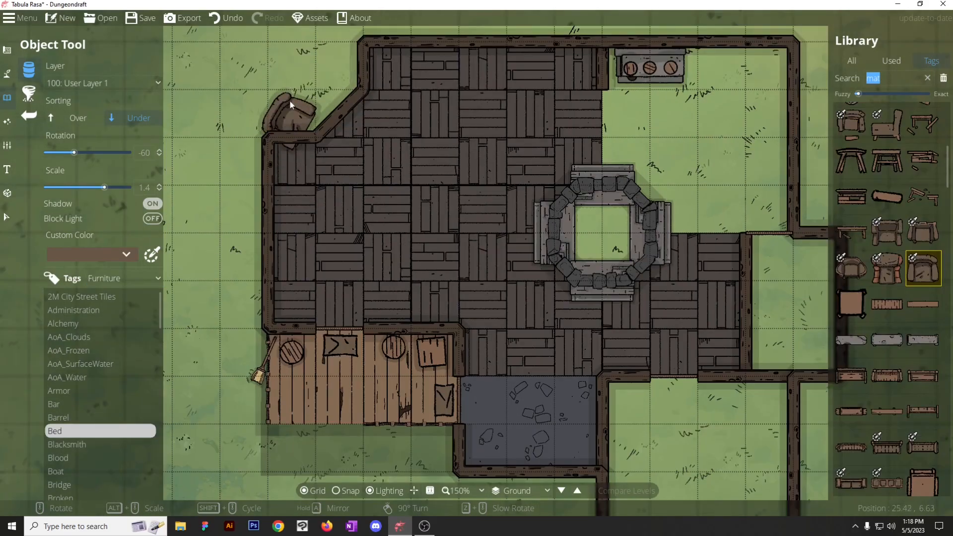
{"action": "left_click_drag", "start_coordinate": [257, 63], "coordinate": [265, 107]}
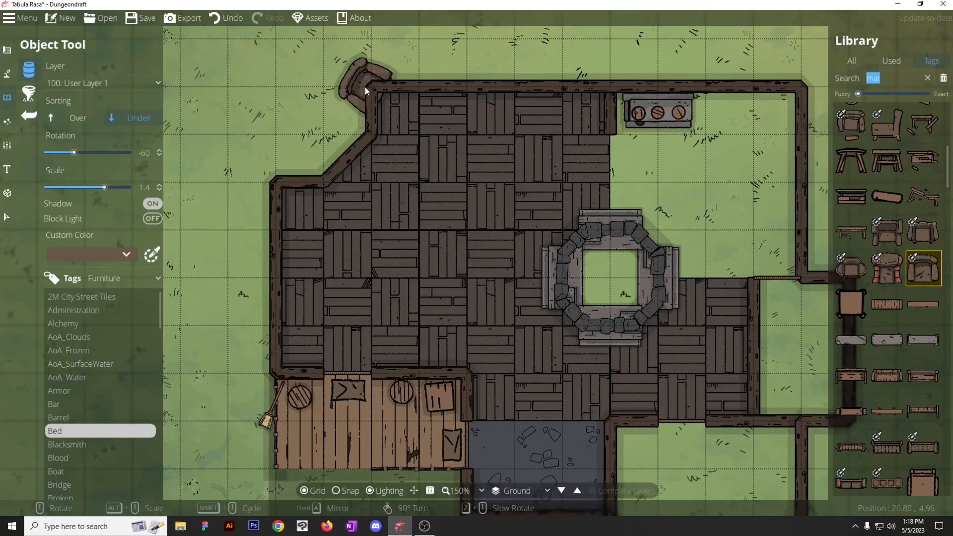
Draw a white window-style wall along the building's angled upper-left corner.
{"action": "left_click", "coordinate": [6, 74]}
{"action": "left_click", "coordinate": [31, 145]}
{"action": "left_click", "coordinate": [7, 97]}
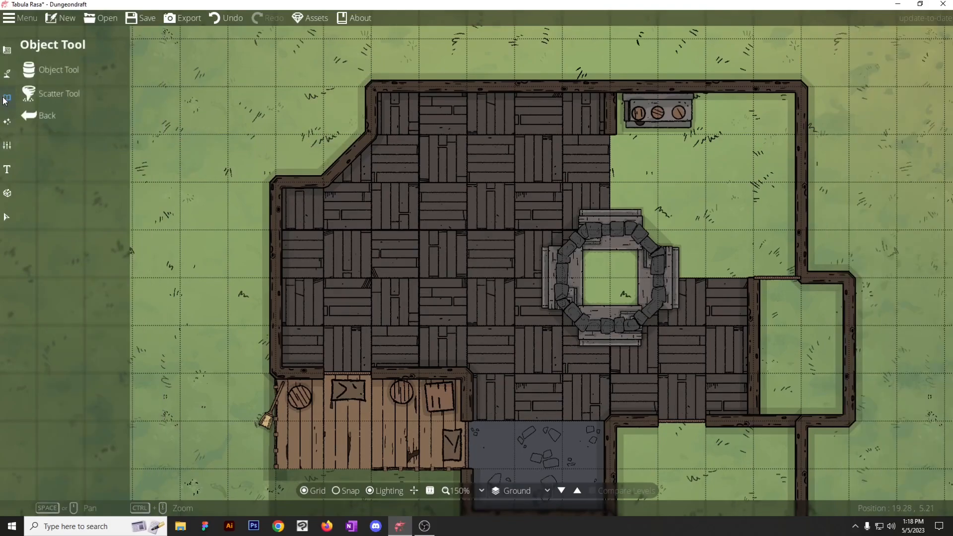
{"action": "left_click", "coordinate": [7, 50]}
{"action": "left_click", "coordinate": [44, 141]}
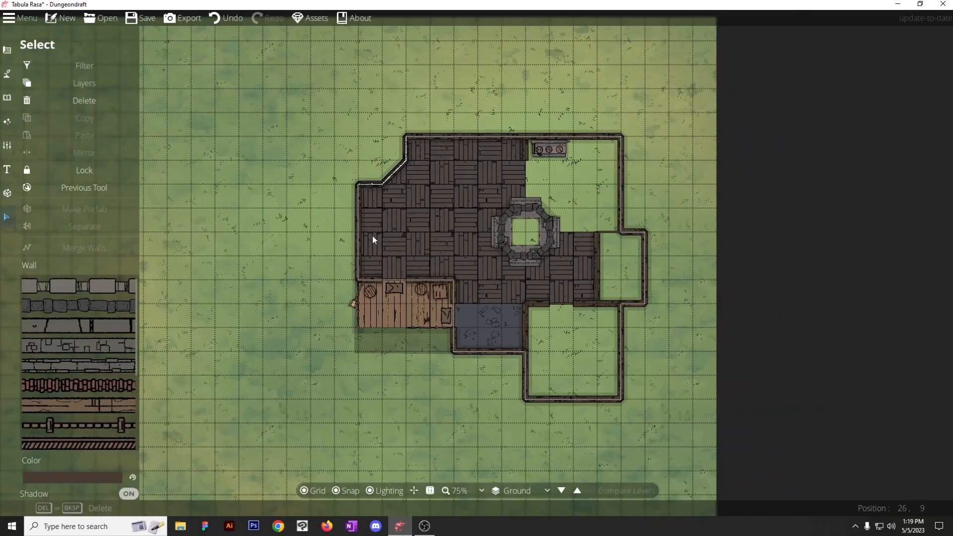
{"action": "scroll", "coordinate": [372, 235], "scroll_direction": "up", "scroll_amount": 4}
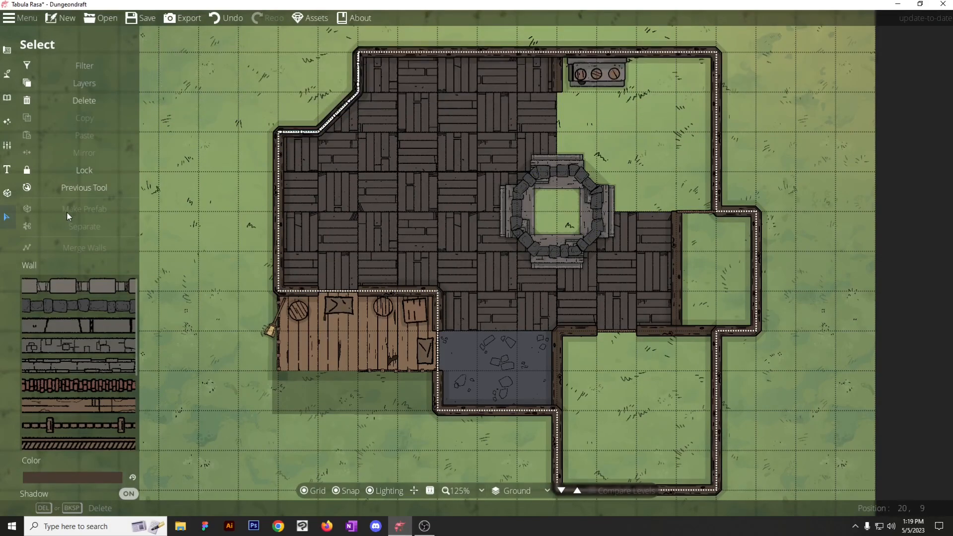
{"action": "left_click", "coordinate": [78, 185]}
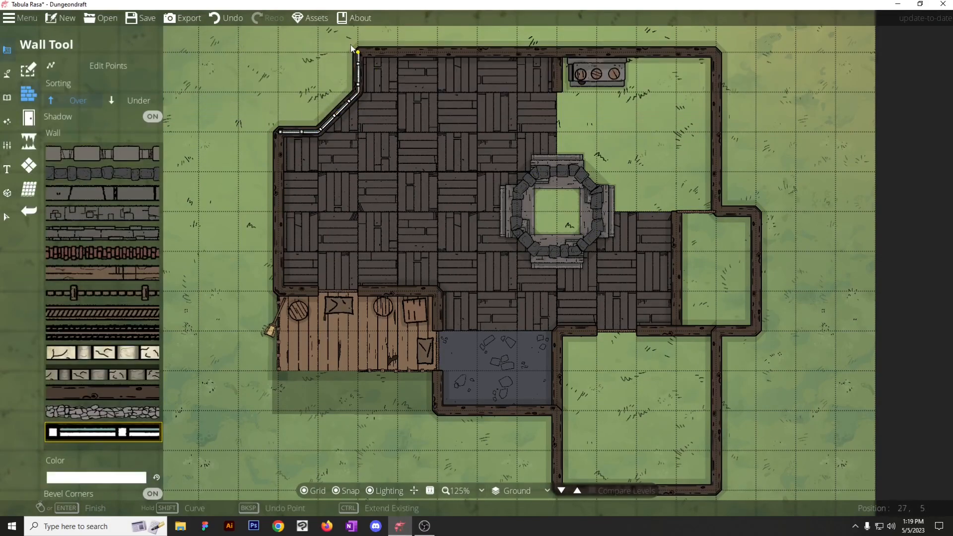
Trace a new brown wooden outer wall around the building, ending at the top wall's corner and leaving the angled window section open.
{"action": "left_click_drag", "start_coordinate": [235, 182], "coordinate": [245, 240]}
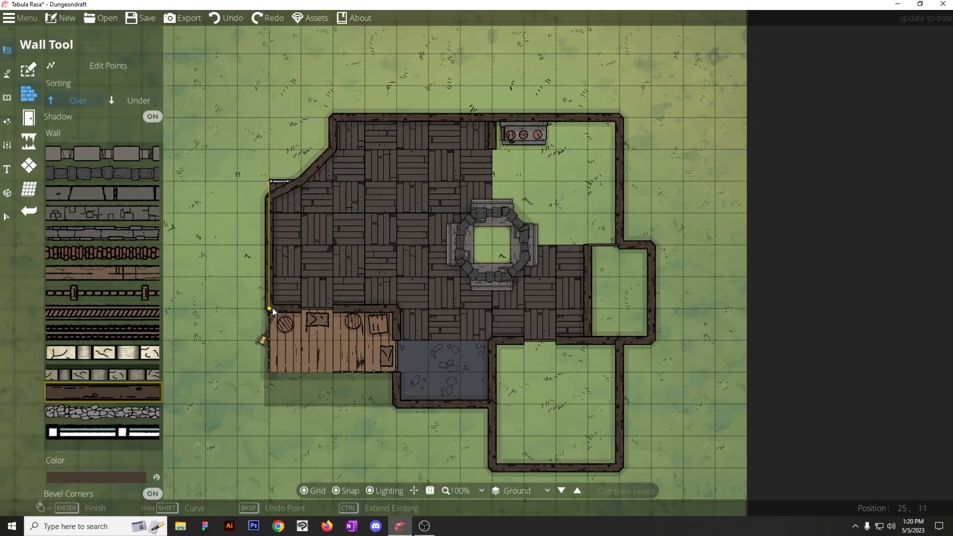
{"action": "left_click", "coordinate": [404, 319]}
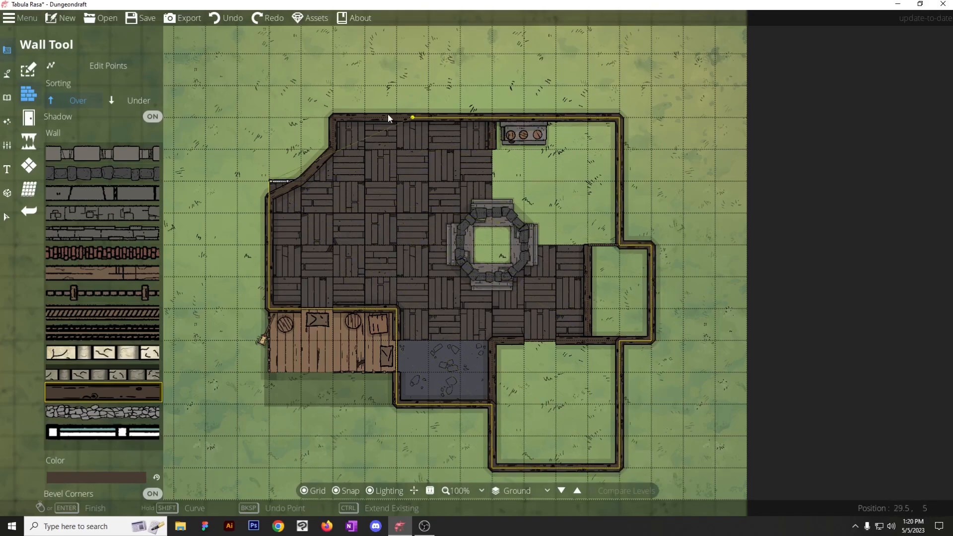
{"action": "left_click", "coordinate": [334, 118]}
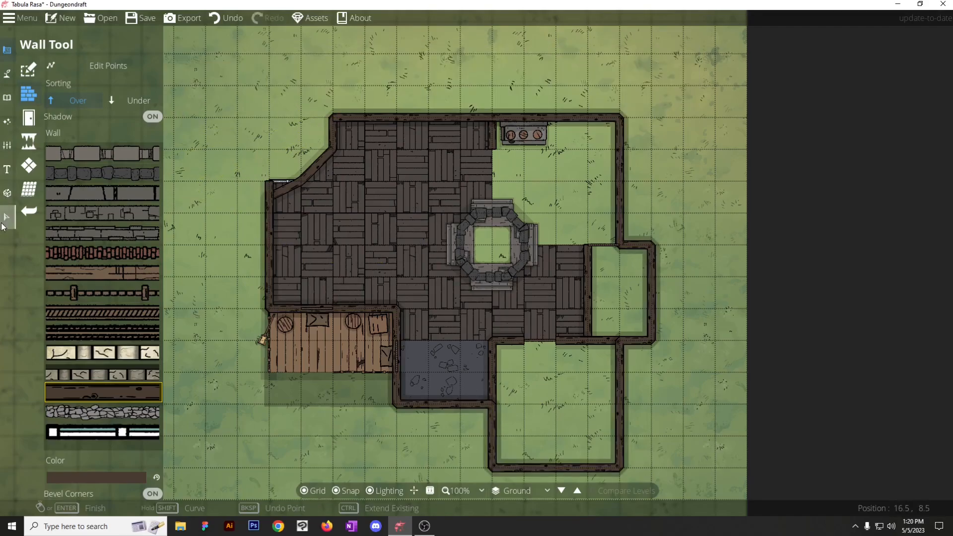
Select the old closed outer wall that still crosses the angled window corner and remove it.
{"action": "key", "text": "v"}
{"action": "left_click", "coordinate": [404, 118]}
{"action": "left_click", "coordinate": [287, 192]}
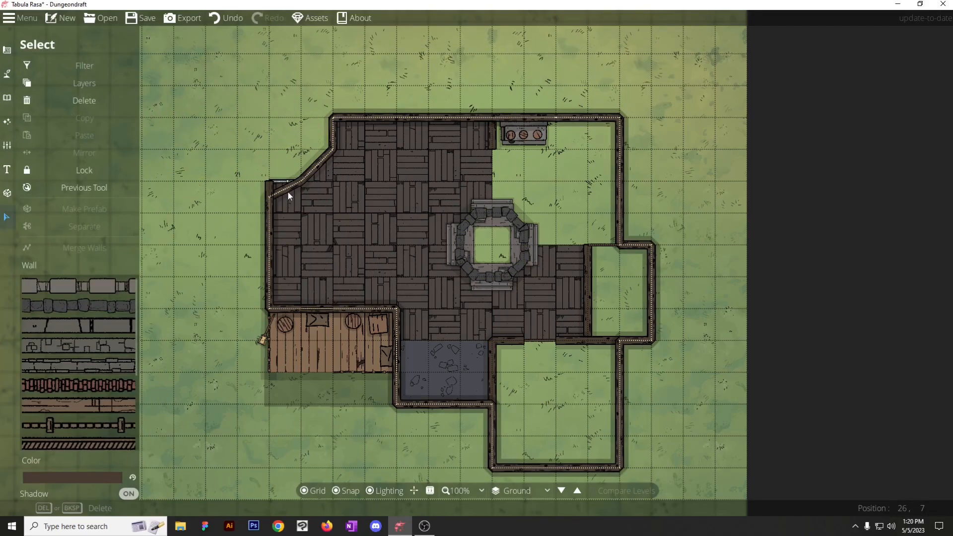
Place plain doorways behind the mats in the porch's upper wall and right wall.
{"action": "key", "text": "p"}
{"action": "scroll", "coordinate": [311, 272], "scroll_direction": "up", "scroll_amount": 1}
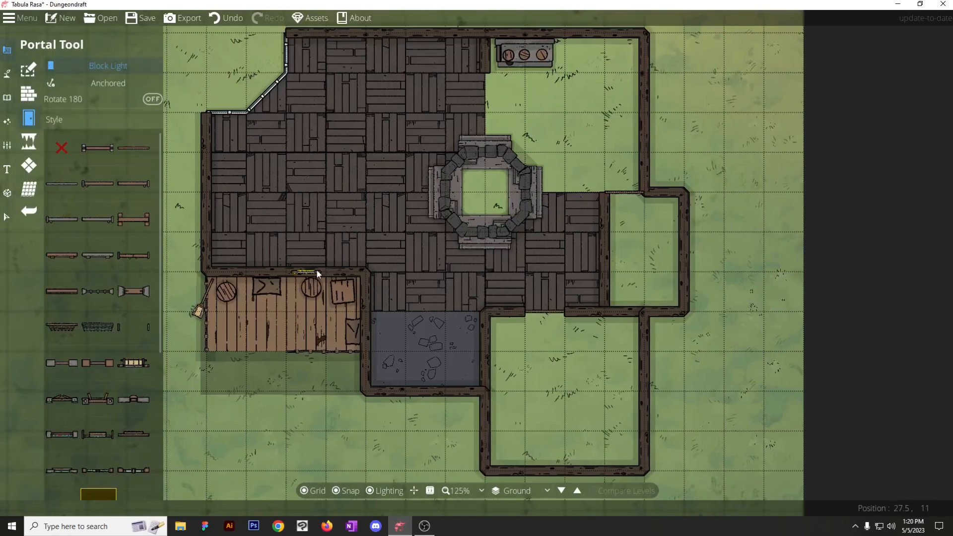
{"action": "left_click", "coordinate": [127, 148]}
{"action": "left_click", "coordinate": [291, 257]}
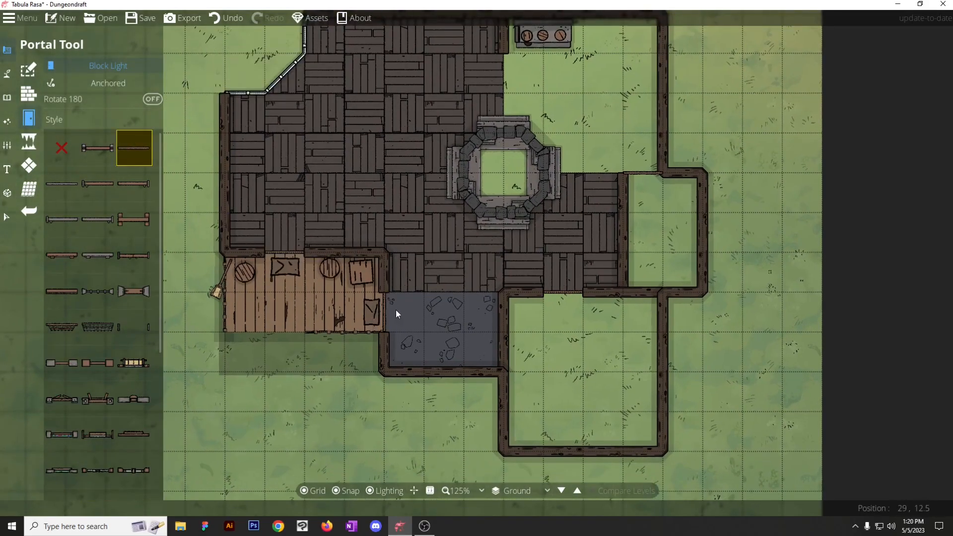
Place the armchair, rotated -60 at scale 1.4, beside the main hall's left wall with snapping off.
{"action": "scroll", "coordinate": [432, 296], "scroll_direction": "down", "scroll_amount": 1}
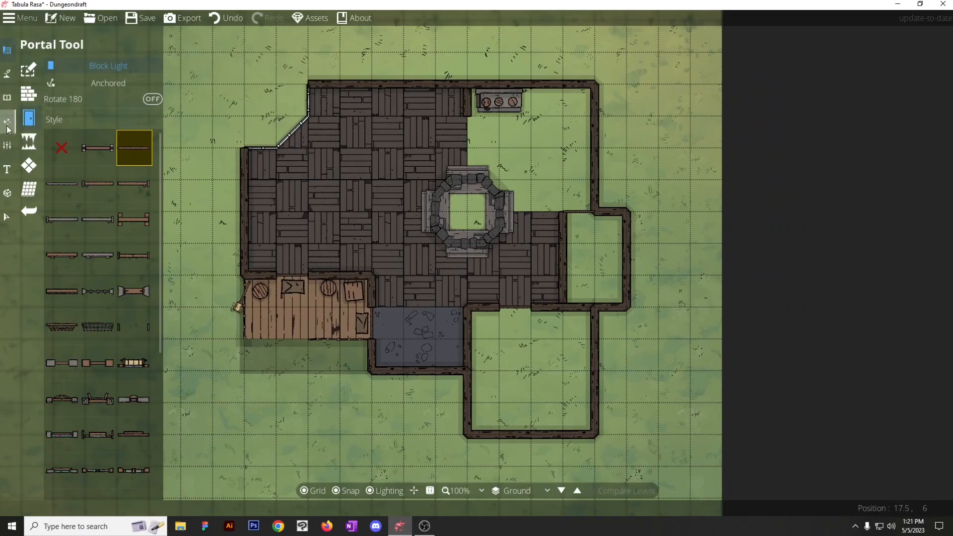
{"action": "left_click", "coordinate": [7, 98]}
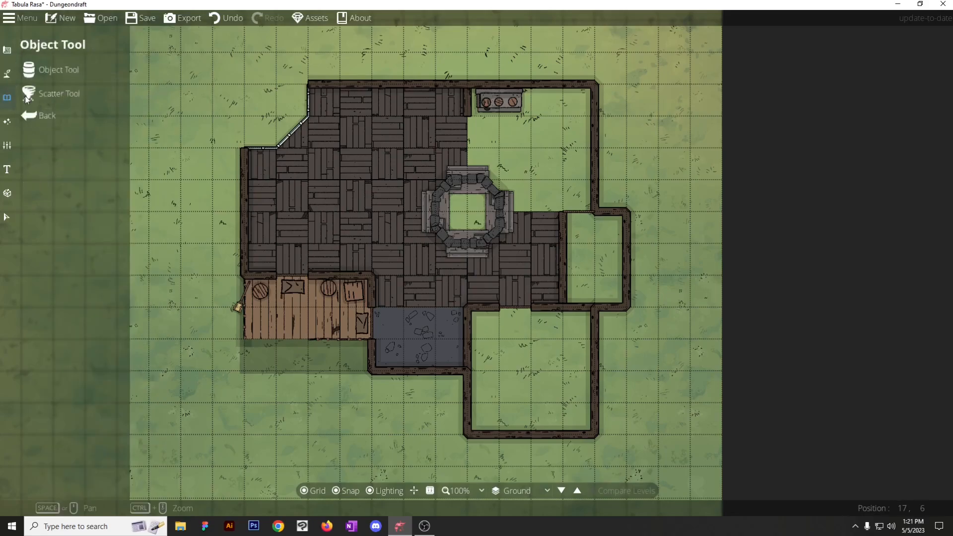
{"action": "left_click", "coordinate": [53, 68]}
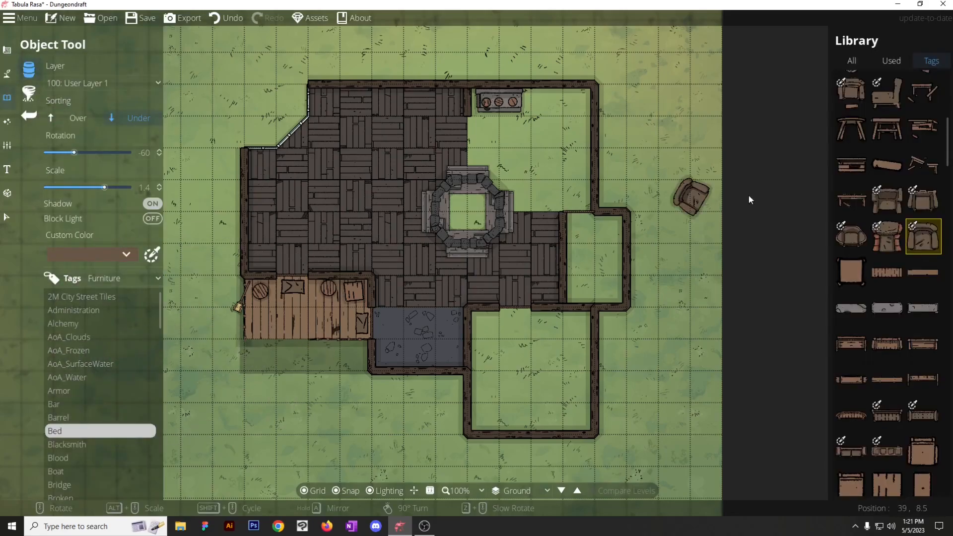
{"action": "left_click", "coordinate": [344, 494]}
{"action": "left_click", "coordinate": [333, 239]}
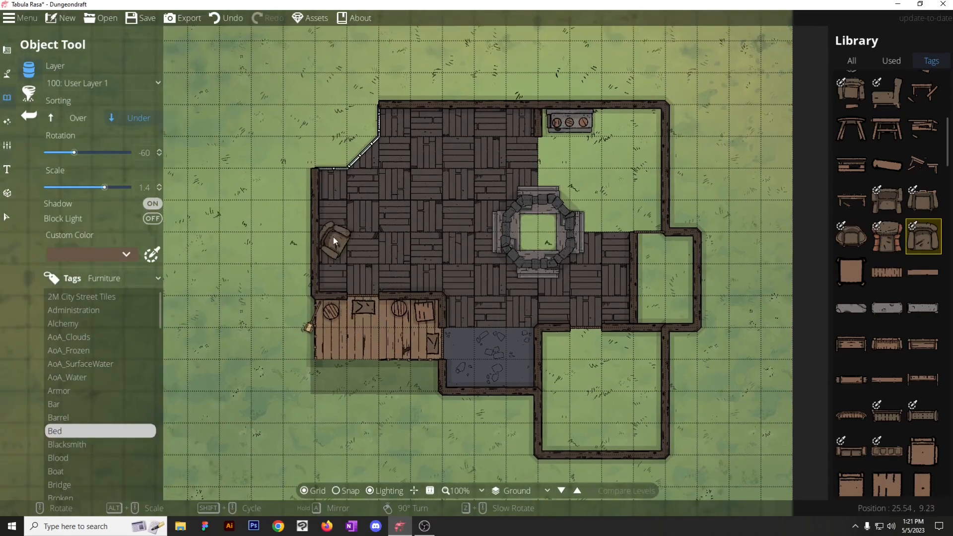
Place two L-shaped sofas at scale 1.2 in the main hall: one unrotated against the upper wall, one rotated -90 against the left wall.
{"action": "scroll", "coordinate": [336, 241], "scroll_direction": "up", "scroll_amount": 3}
{"action": "scroll", "coordinate": [899, 228], "scroll_direction": "down", "scroll_amount": 5}
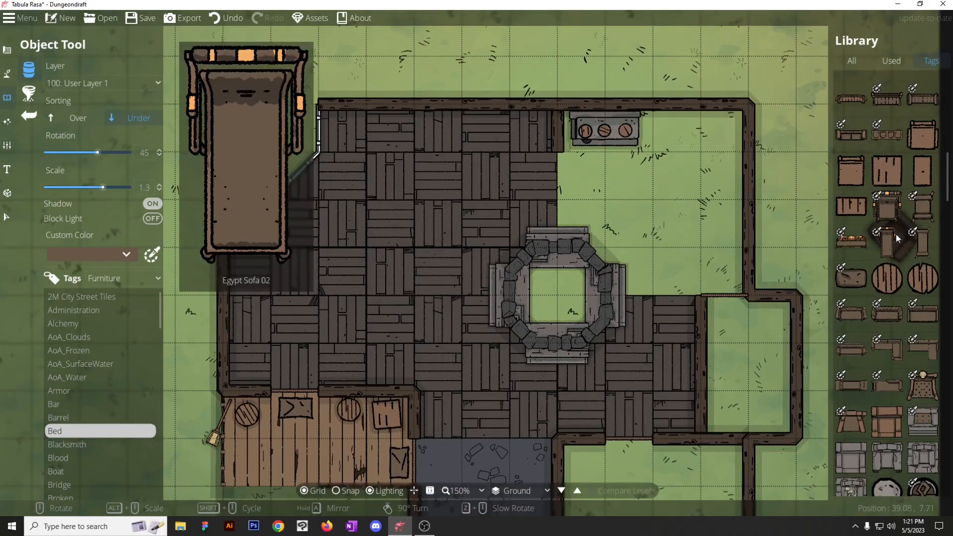
{"action": "left_click", "coordinate": [897, 354]}
{"action": "scroll", "coordinate": [398, 172], "scroll_direction": "down", "scroll_amount": 3}
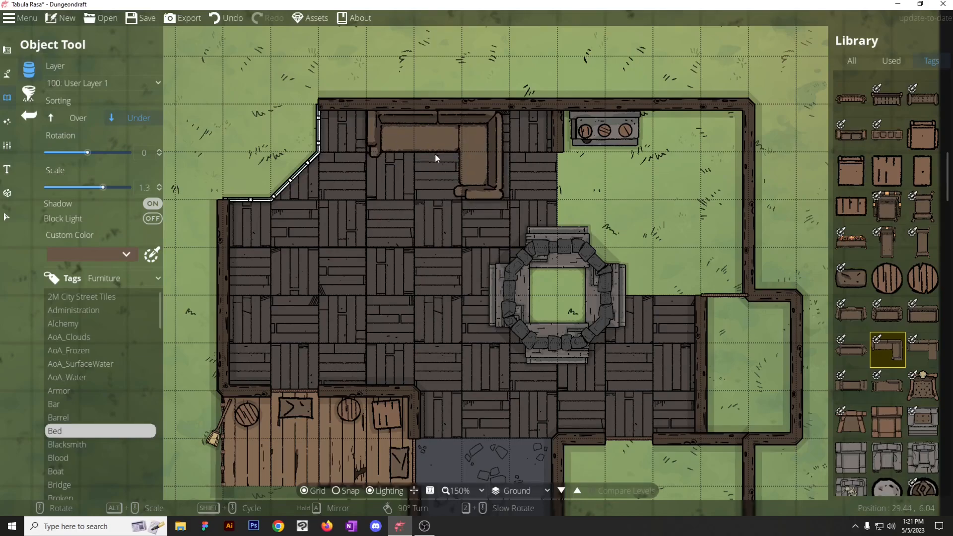
{"action": "scroll", "coordinate": [435, 154], "scroll_direction": "down", "scroll_amount": 1}
{"action": "left_click", "coordinate": [395, 152]}
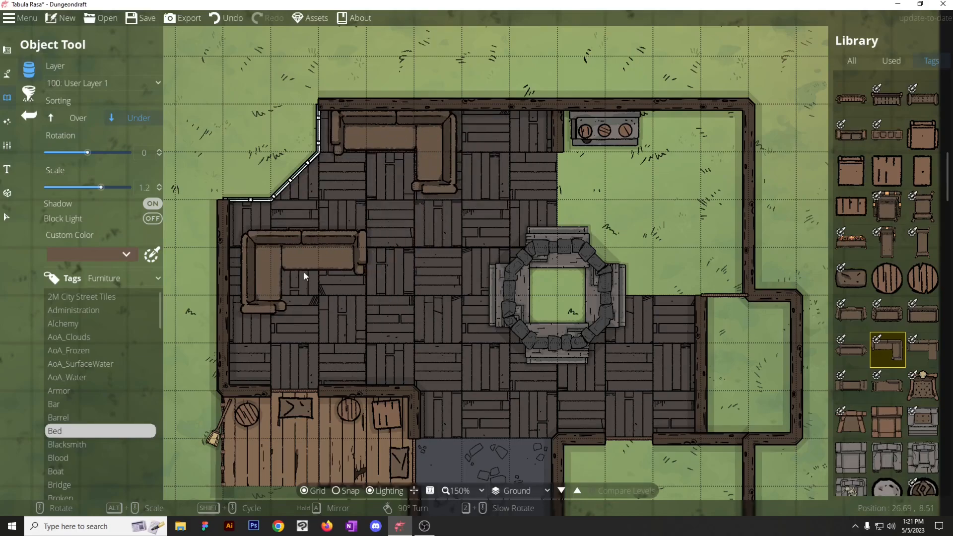
{"action": "scroll", "coordinate": [304, 272], "scroll_direction": "down", "scroll_amount": 6}
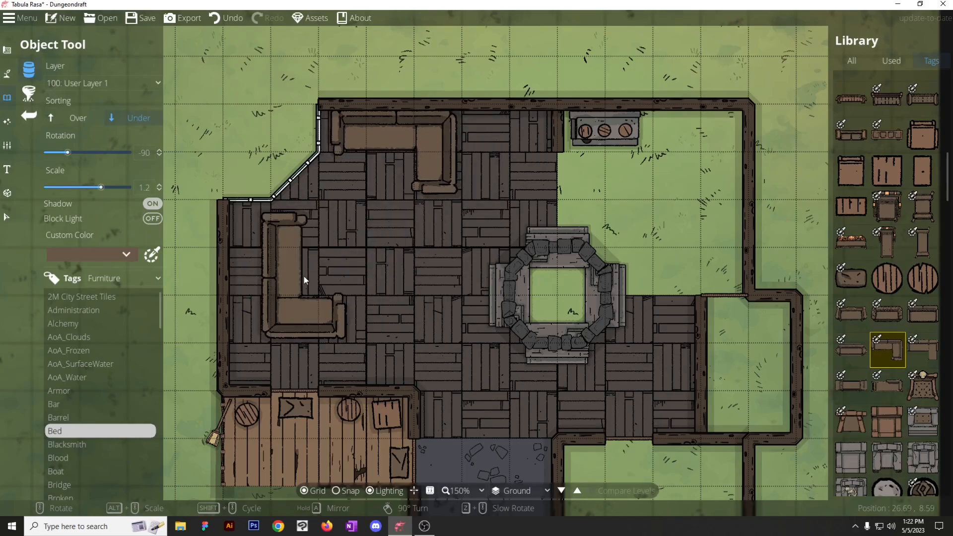
{"action": "left_click", "coordinate": [270, 272]}
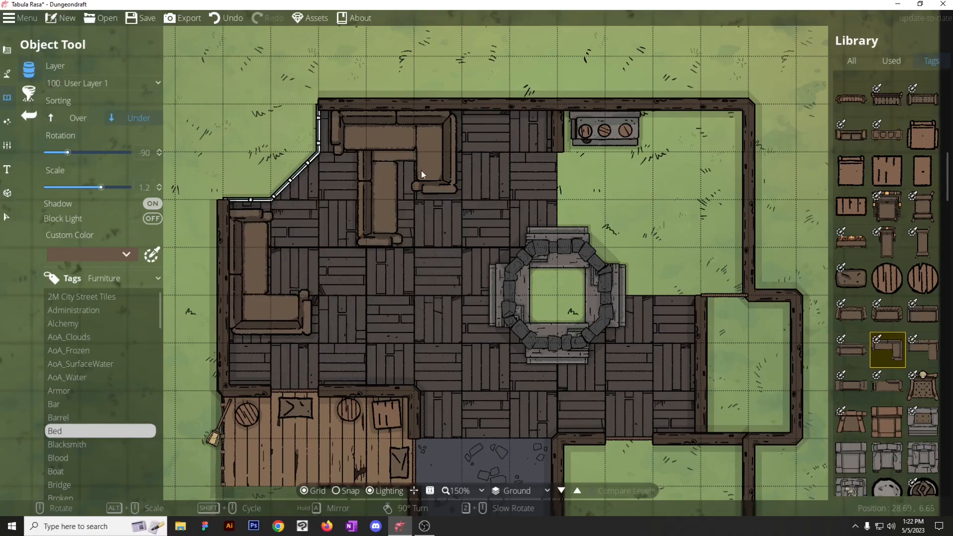
Place the long plank desk, rotated -180 at scale 1, along the lower wall of the small room on the building's right side.
{"action": "scroll", "coordinate": [903, 197], "scroll_direction": "down", "scroll_amount": 5}
{"action": "scroll", "coordinate": [902, 203], "scroll_direction": "down", "scroll_amount": 5}
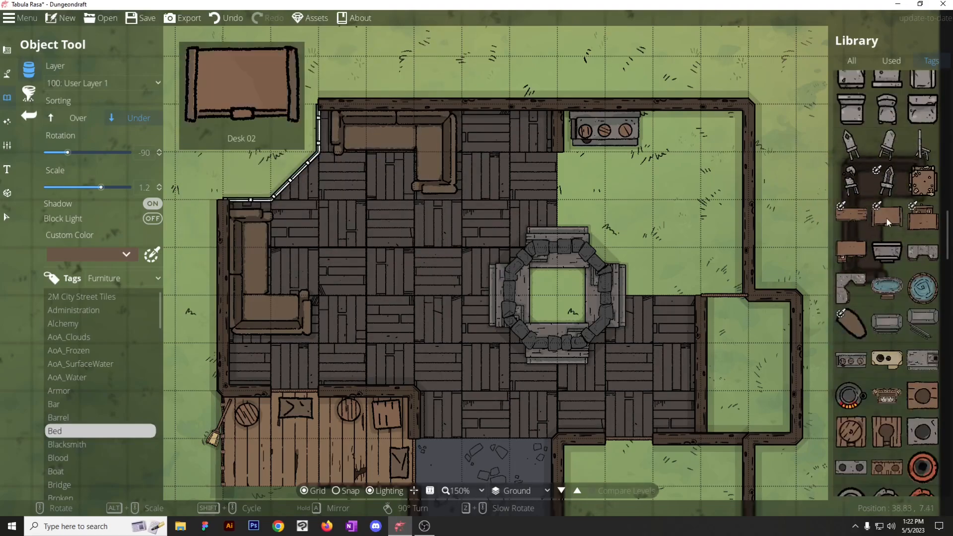
{"action": "left_click", "coordinate": [851, 216]}
{"action": "scroll", "coordinate": [328, 242], "scroll_direction": "up", "scroll_amount": 8}
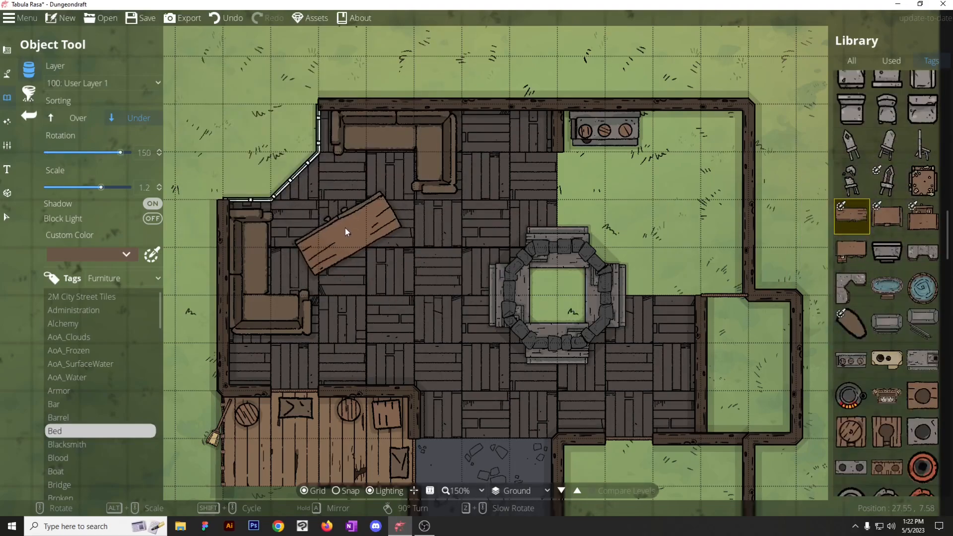
{"action": "scroll", "coordinate": [346, 232], "scroll_direction": "up", "scroll_amount": 2}
{"action": "scroll", "coordinate": [367, 372], "scroll_direction": "down", "scroll_amount": 2}
{"action": "left_click_drag", "start_coordinate": [474, 383], "coordinate": [471, 275]}
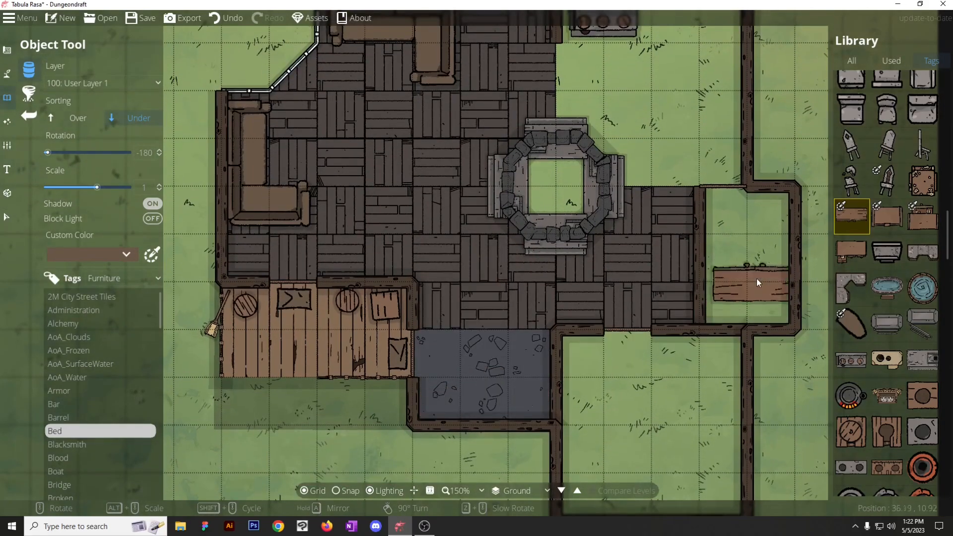
{"action": "left_click", "coordinate": [747, 305]}
Place the wooden latrine seat, at rotation 0 and scale 1, outside below the stone-floored entry, beside the lower room's wall.
{"action": "left_click_drag", "start_coordinate": [515, 273], "coordinate": [548, 273]}
{"action": "left_click", "coordinate": [888, 430]}
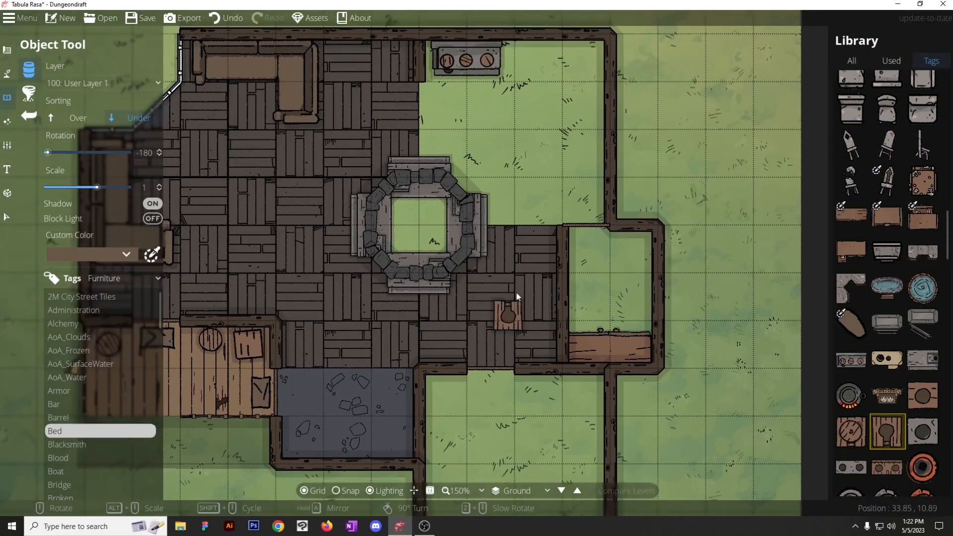
{"action": "left_click_drag", "start_coordinate": [514, 304], "coordinate": [567, 195]}
{"action": "left_click_drag", "start_coordinate": [512, 344], "coordinate": [529, 260]}
{"action": "scroll", "coordinate": [462, 296], "scroll_direction": "down", "scroll_amount": 10}
{"action": "scroll", "coordinate": [463, 294], "scroll_direction": "down", "scroll_amount": 2}
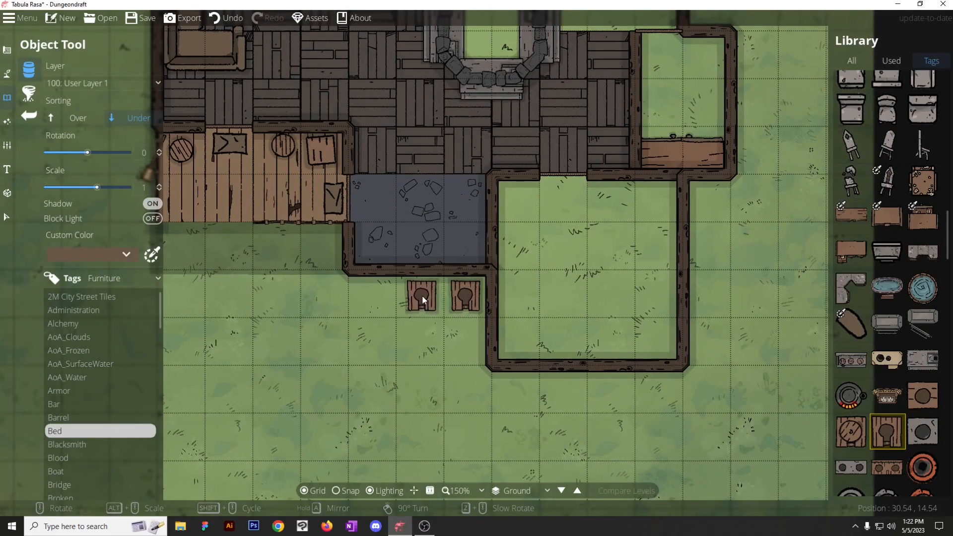
Enclose the latrine with a brown wooden wall joining the entry's lower wall to the lower room, redrawing it with Under sorting.
{"action": "mouse_move", "coordinate": [2, 82]}
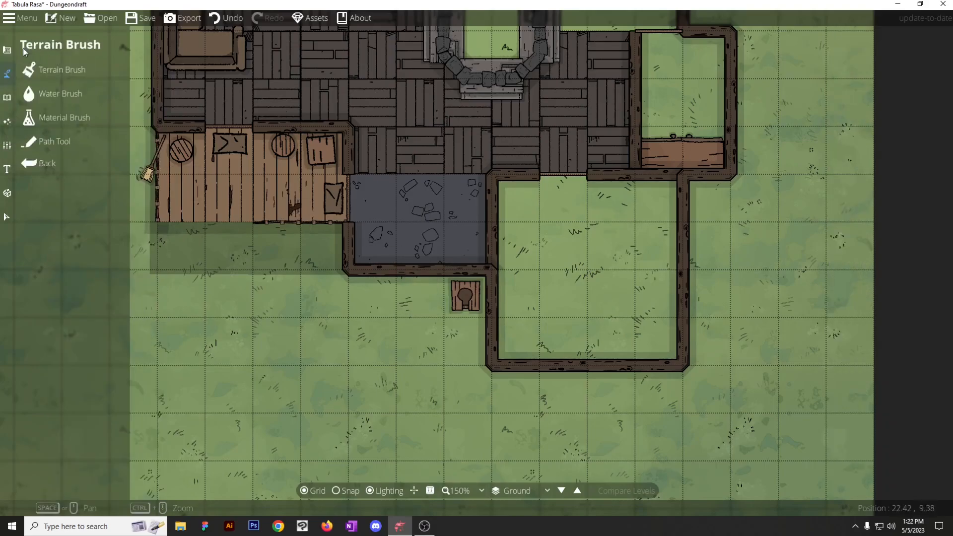
{"action": "left_click", "coordinate": [42, 143]}
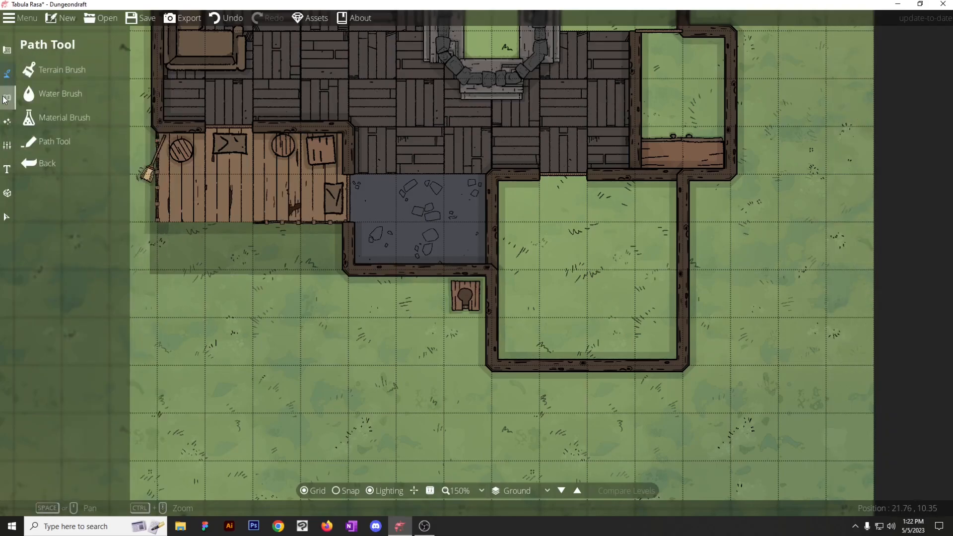
{"action": "left_click", "coordinate": [7, 97]}
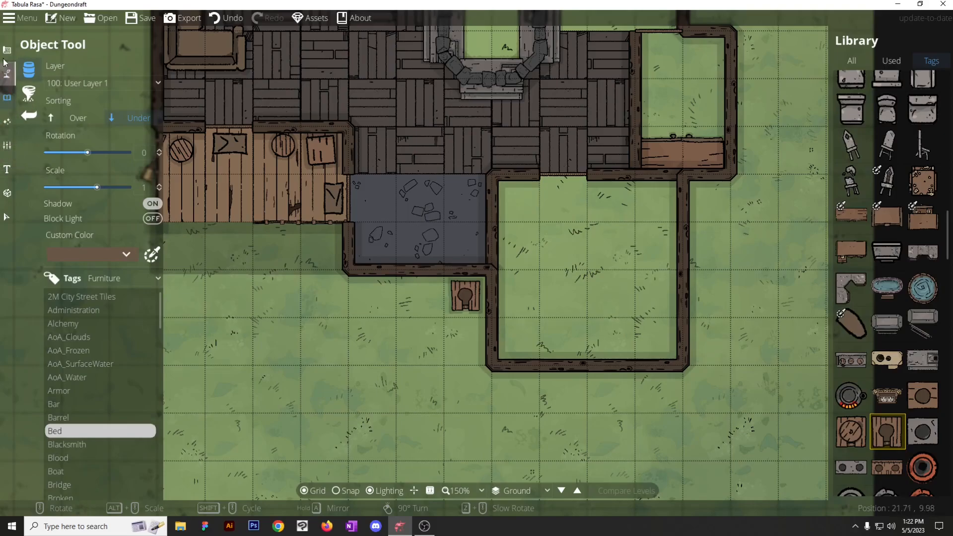
{"action": "left_click", "coordinate": [7, 50]}
{"action": "left_click", "coordinate": [47, 93]}
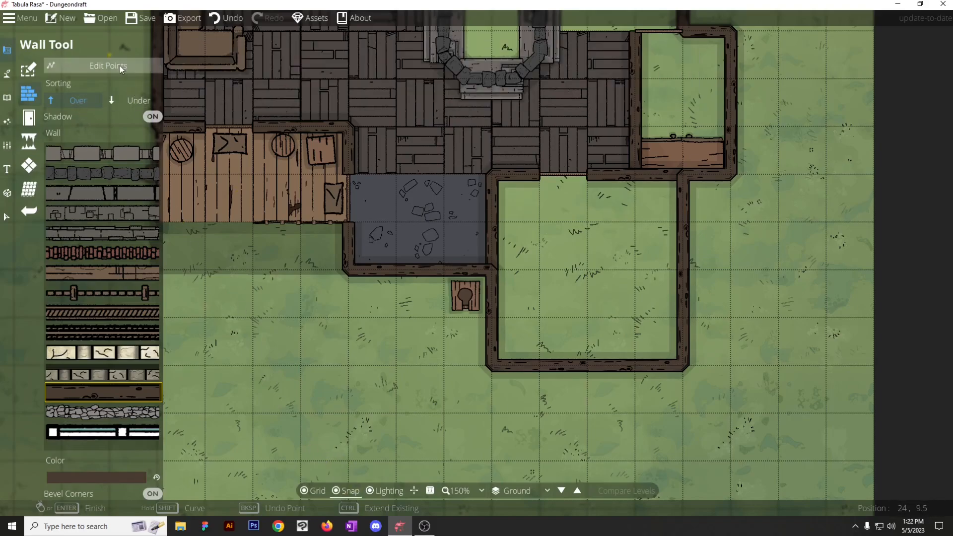
{"action": "left_click", "coordinate": [451, 316]}
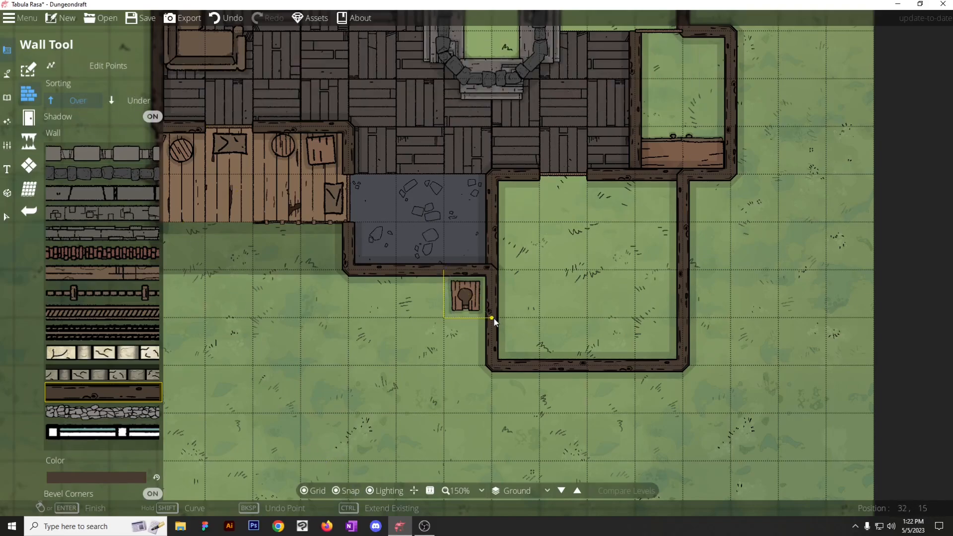
{"action": "right_click", "coordinate": [493, 319]}
{"action": "left_click", "coordinate": [140, 102]}
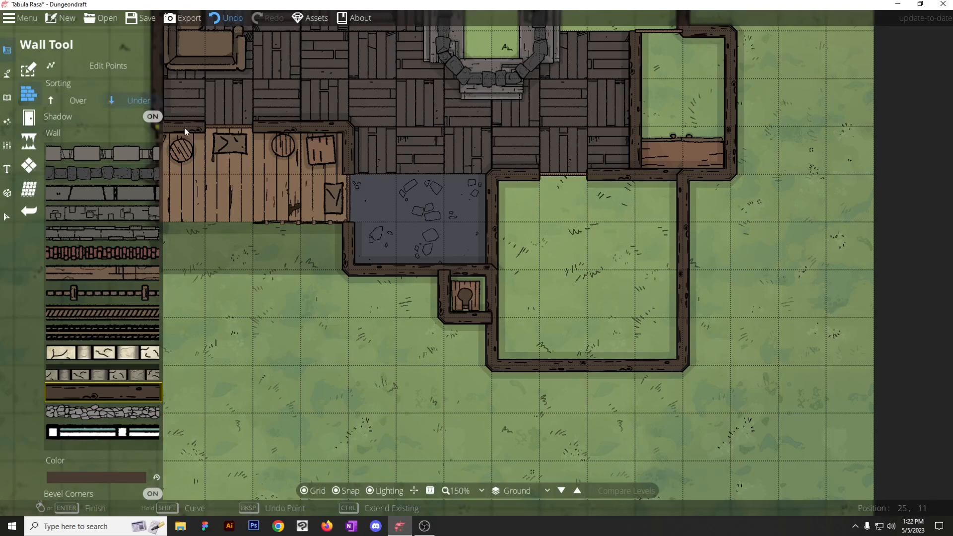
{"action": "left_click", "coordinate": [226, 20]}
{"action": "right_click", "coordinate": [492, 316]}
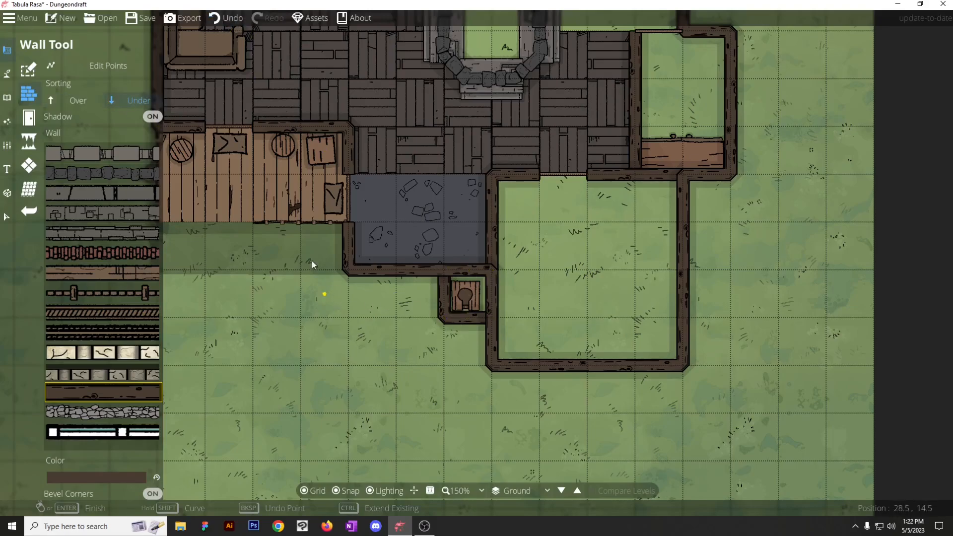
Place a plain doorway in the lower wall of the latrine enclosure.
{"action": "left_click", "coordinate": [8, 77]}
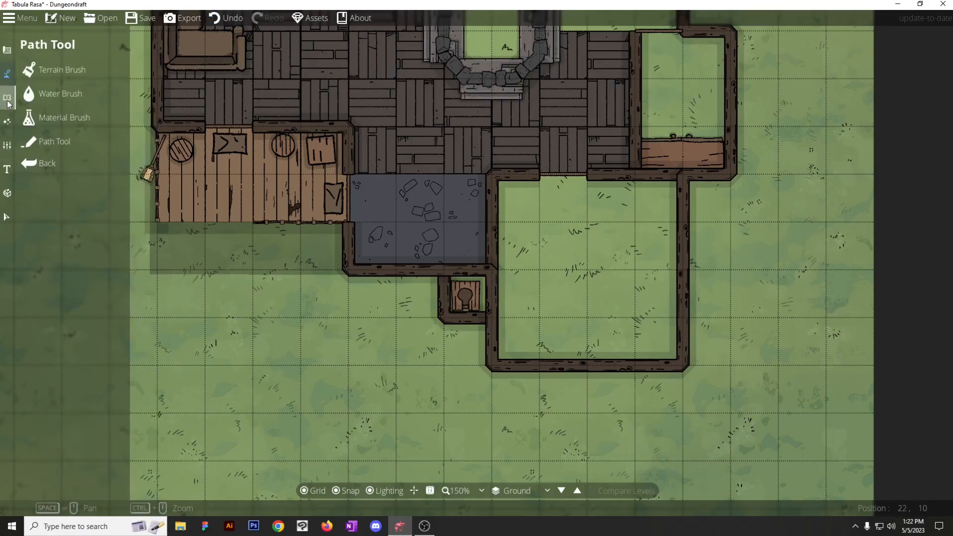
{"action": "left_click", "coordinate": [8, 98]}
{"action": "left_click", "coordinate": [3, 123]}
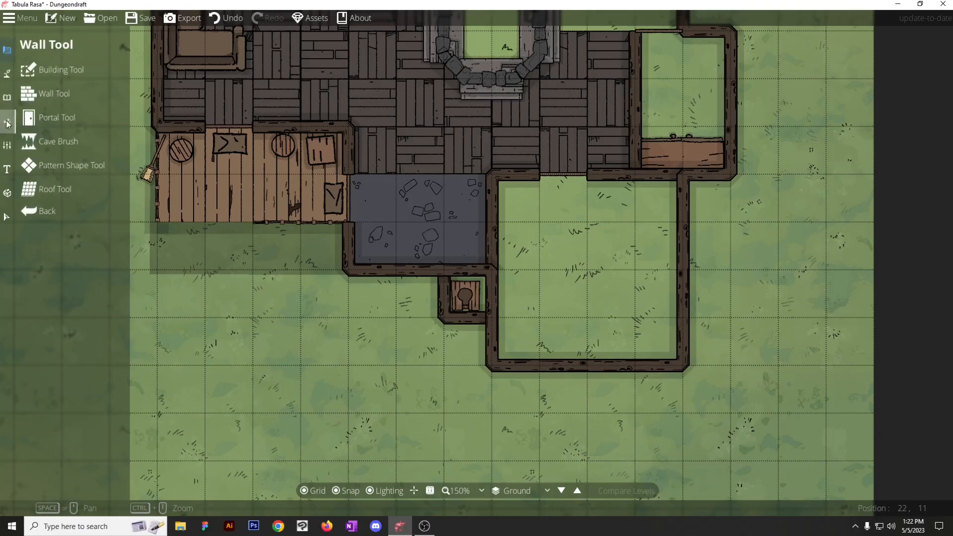
{"action": "left_click", "coordinate": [55, 118]}
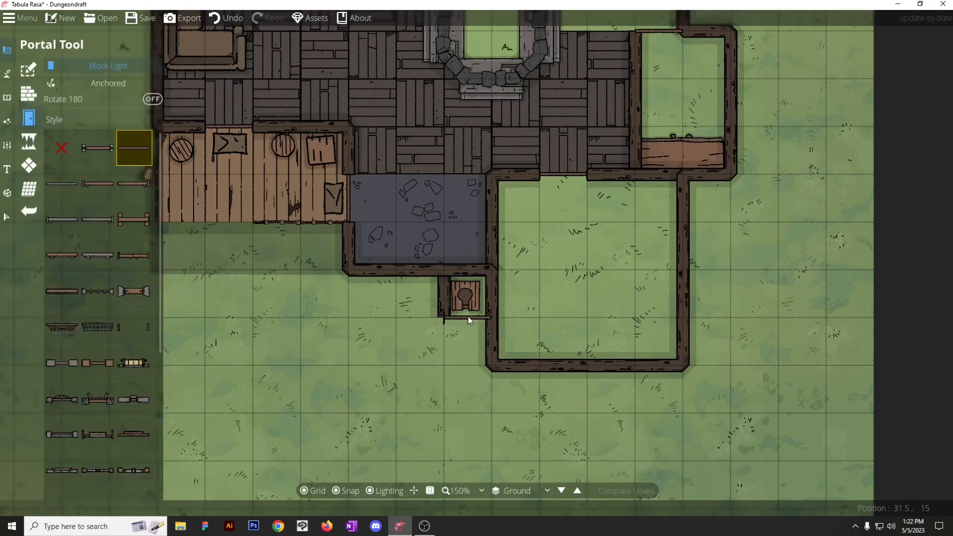
Fill the latrine enclosure's floor with a rectangle of the dark wood plank pattern.
{"action": "left_click", "coordinate": [28, 95]}
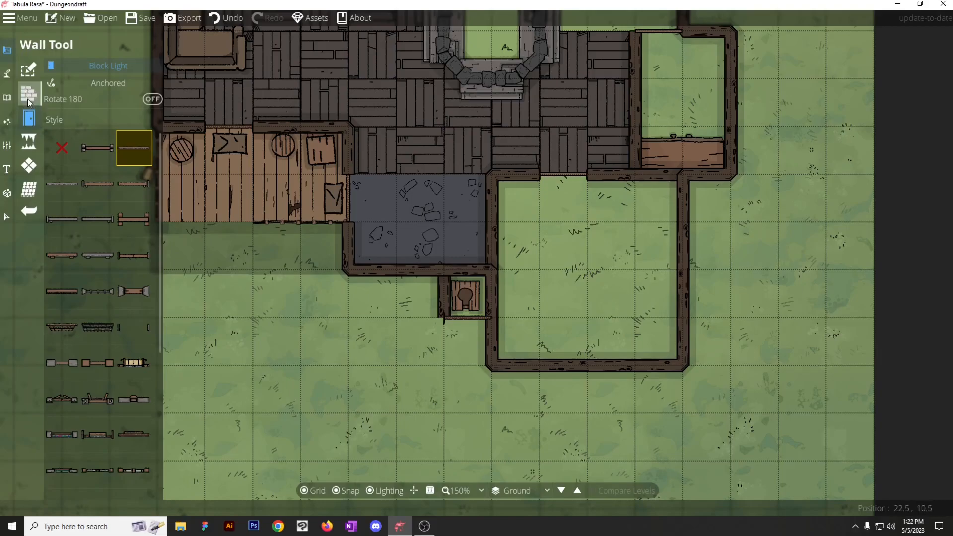
{"action": "left_click", "coordinate": [29, 166]}
{"action": "left_click_drag", "start_coordinate": [445, 271], "coordinate": [490, 317]}
{"action": "scroll", "coordinate": [343, 290], "scroll_direction": "down", "scroll_amount": 5}
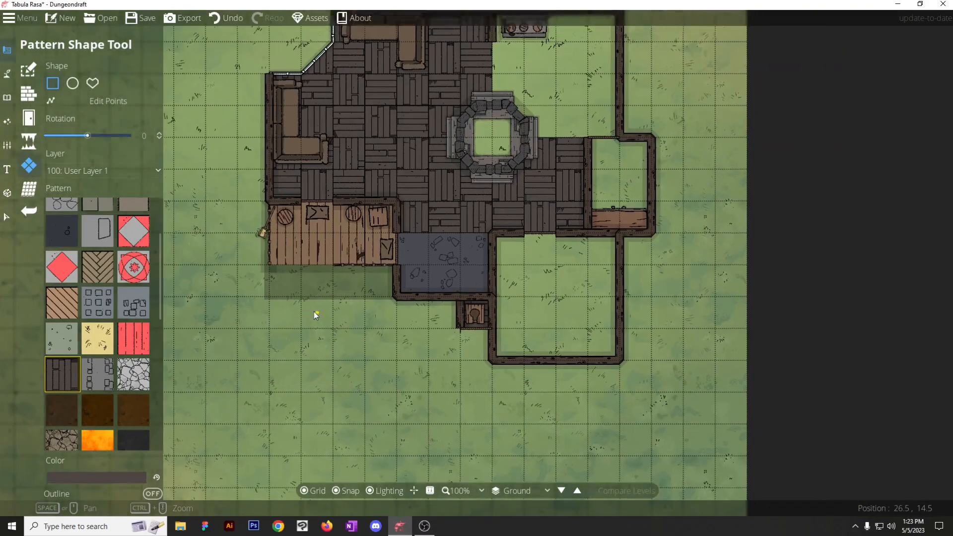
{"action": "scroll", "coordinate": [378, 318], "scroll_direction": "up", "scroll_amount": 5}
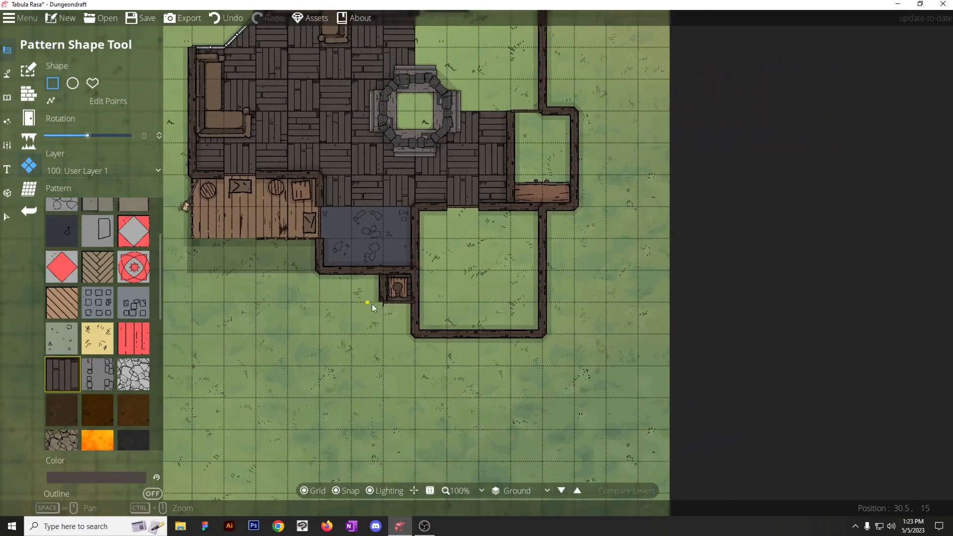
Place the light wooden cabinet, rotated -180 at scale 1 with shadow off, in the small right-hand room's upper right corner.
{"action": "scroll", "coordinate": [435, 281], "scroll_direction": "down", "scroll_amount": 5}
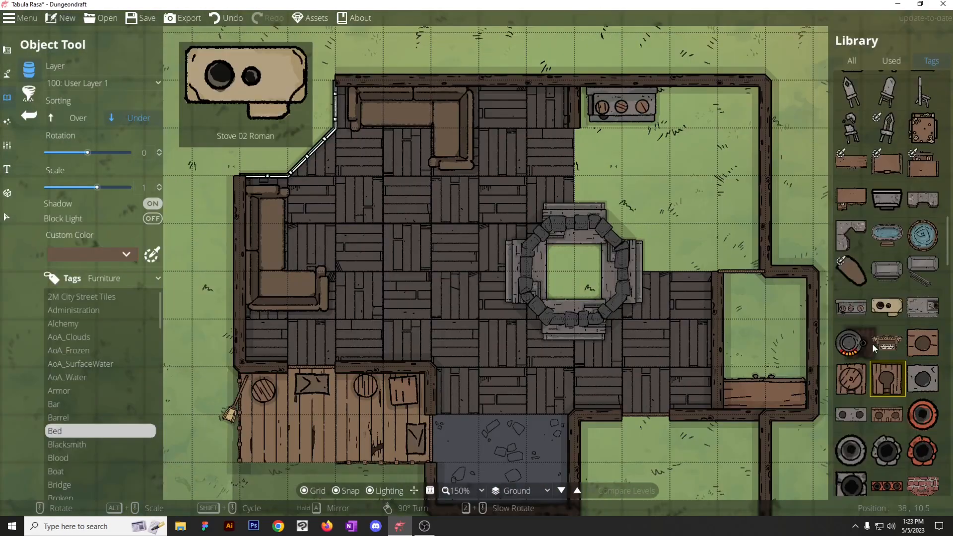
{"action": "scroll", "coordinate": [872, 343], "scroll_direction": "down", "scroll_amount": 5}
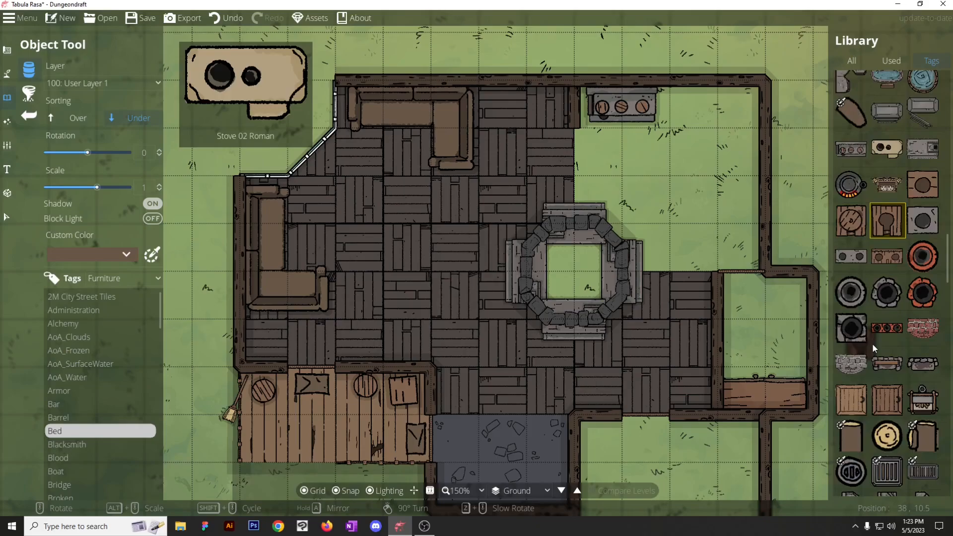
{"action": "left_click", "coordinate": [858, 288]}
{"action": "left_click_drag", "start_coordinate": [576, 350], "coordinate": [432, 304]}
{"action": "scroll", "coordinate": [640, 273], "scroll_direction": "up", "scroll_amount": 9}
{"action": "scroll", "coordinate": [636, 267], "scroll_direction": "down", "scroll_amount": 1}
{"action": "scroll", "coordinate": [636, 266], "scroll_direction": "up", "scroll_amount": 2}
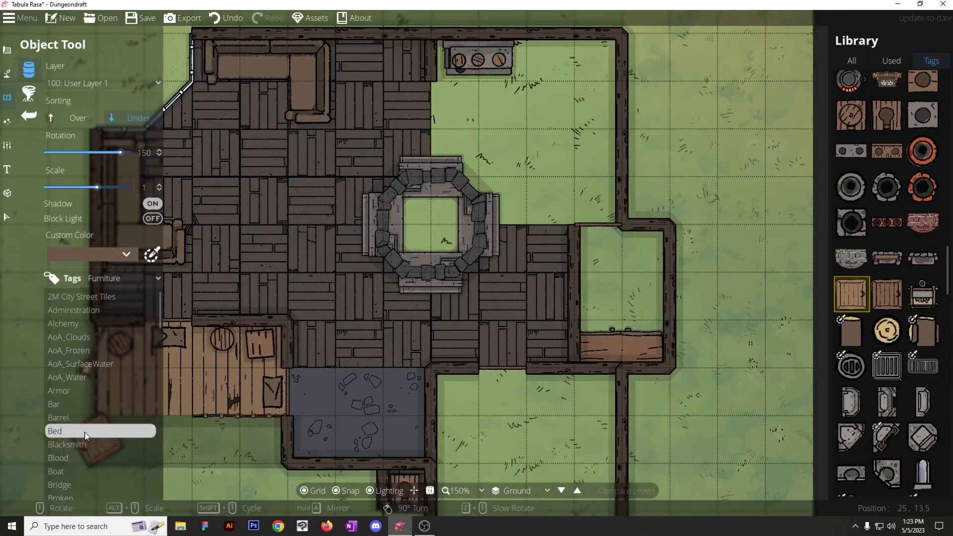
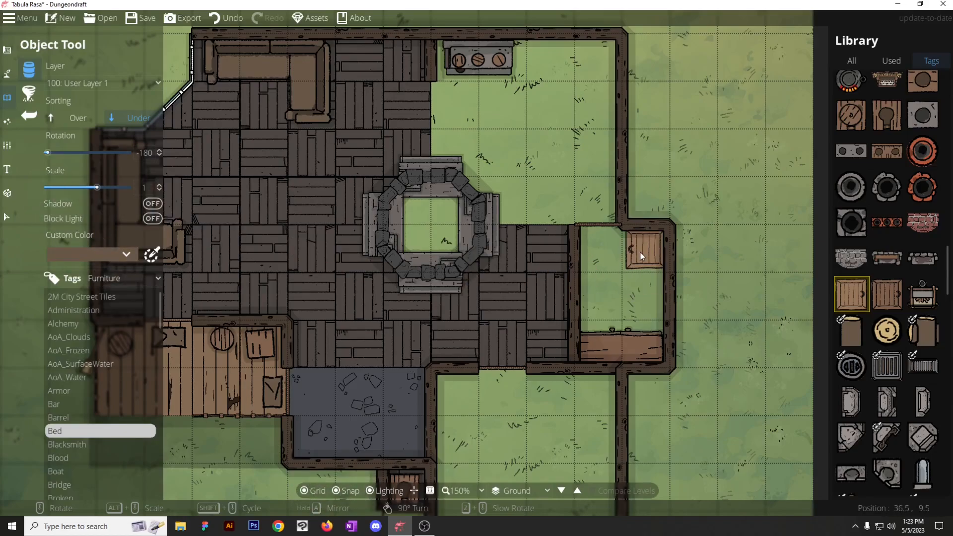
{"action": "left_click", "coordinate": [639, 251]}
Place the plain square brown rug between the two sofas at scale 1, with Under sorting and snapping off.
{"action": "left_click_drag", "start_coordinate": [511, 319], "coordinate": [641, 363]}
{"action": "scroll", "coordinate": [886, 339], "scroll_direction": "down", "scroll_amount": 1}
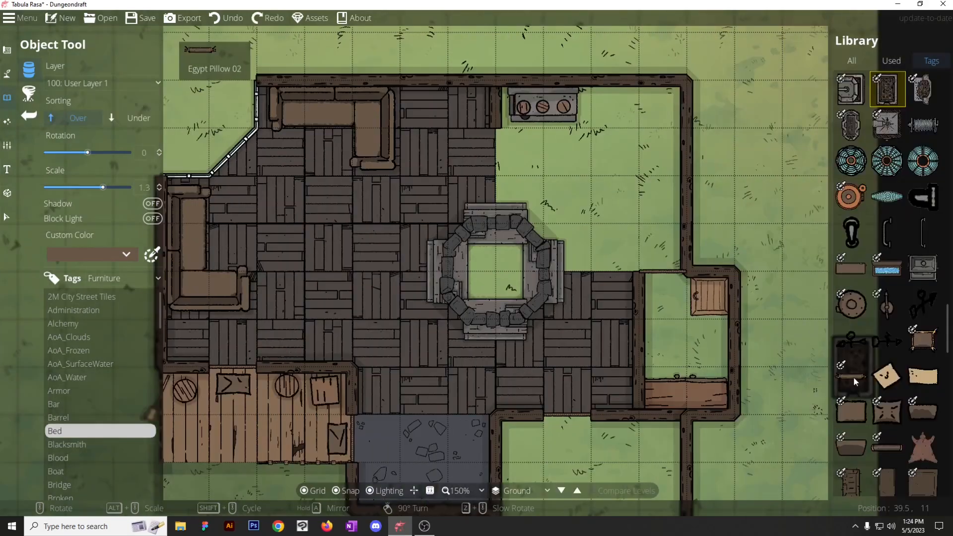
{"action": "scroll", "coordinate": [854, 376], "scroll_direction": "down", "scroll_amount": 2}
{"action": "scroll", "coordinate": [853, 374], "scroll_direction": "down", "scroll_amount": 3}
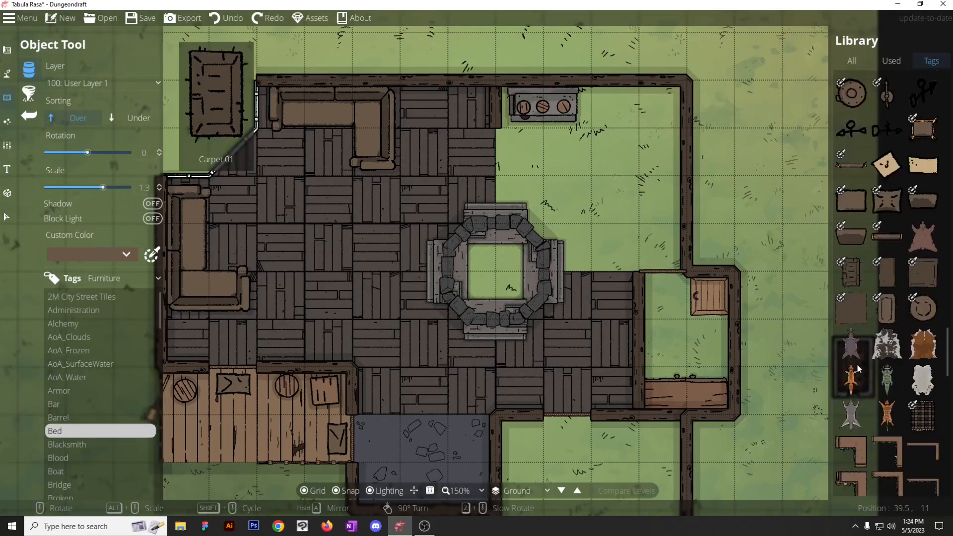
{"action": "left_click", "coordinate": [854, 311]}
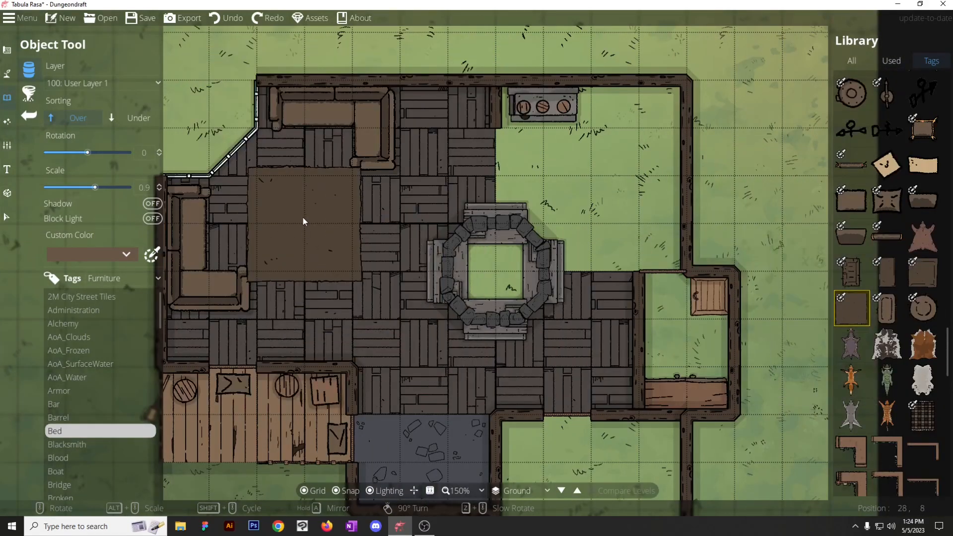
{"action": "scroll", "coordinate": [306, 229], "scroll_direction": "up", "scroll_amount": 2, "text": "alt"}
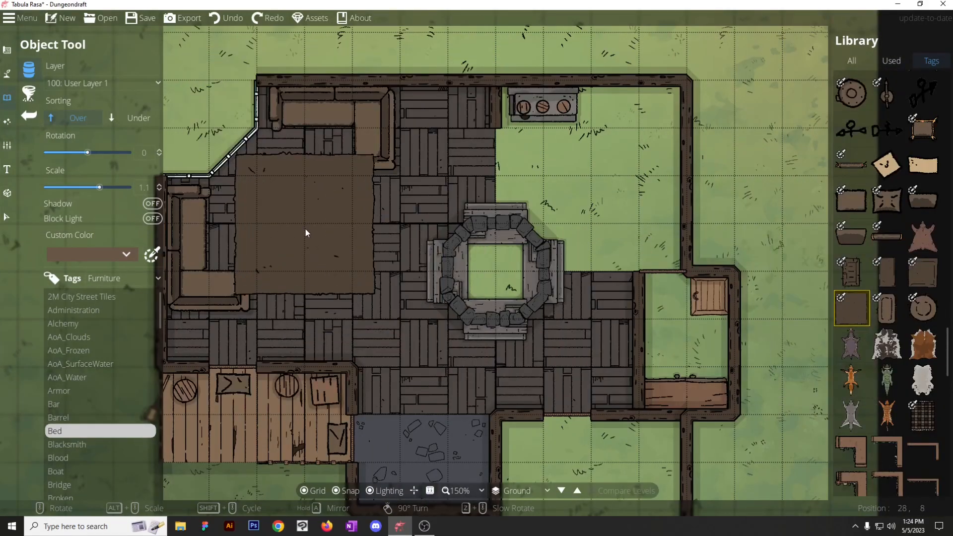
{"action": "left_click", "coordinate": [133, 120]}
{"action": "left_click", "coordinate": [343, 490]}
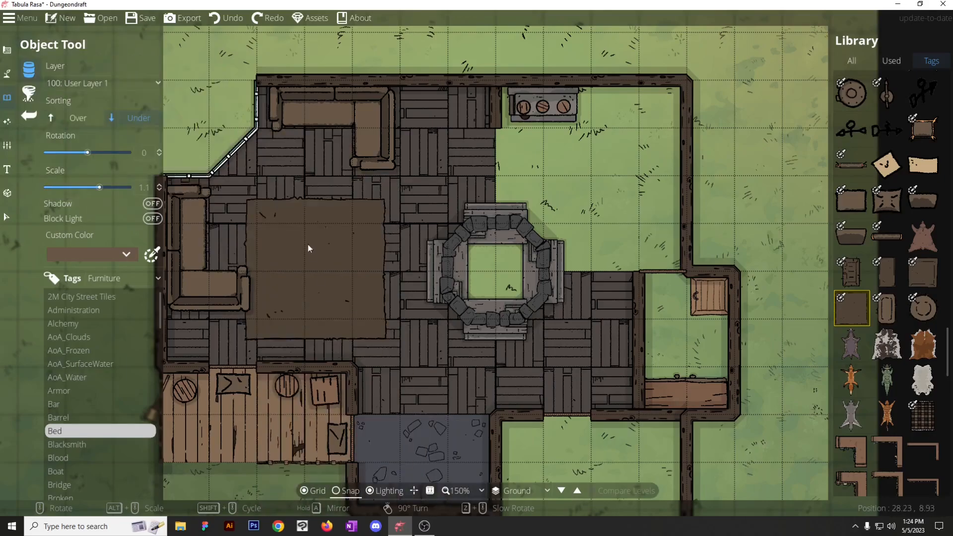
{"action": "left_click", "coordinate": [308, 223]}
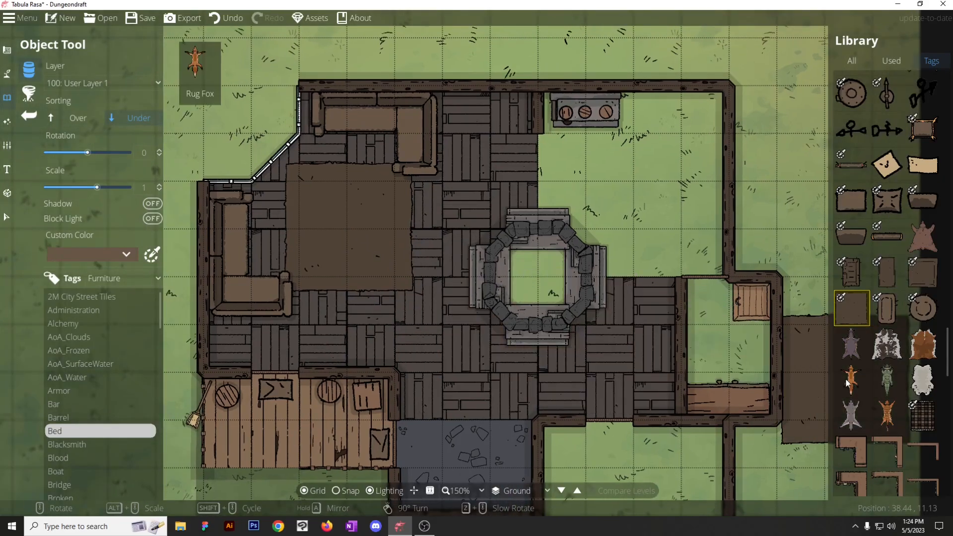
Place the grey antlered hide rug just below the square brown rug, rotated 90 at scale 1 with Over sorting.
{"action": "scroll", "coordinate": [887, 298], "scroll_direction": "down", "scroll_amount": 3}
{"action": "left_click", "coordinate": [852, 239]}
{"action": "scroll", "coordinate": [348, 314], "scroll_direction": "down", "scroll_amount": 6}
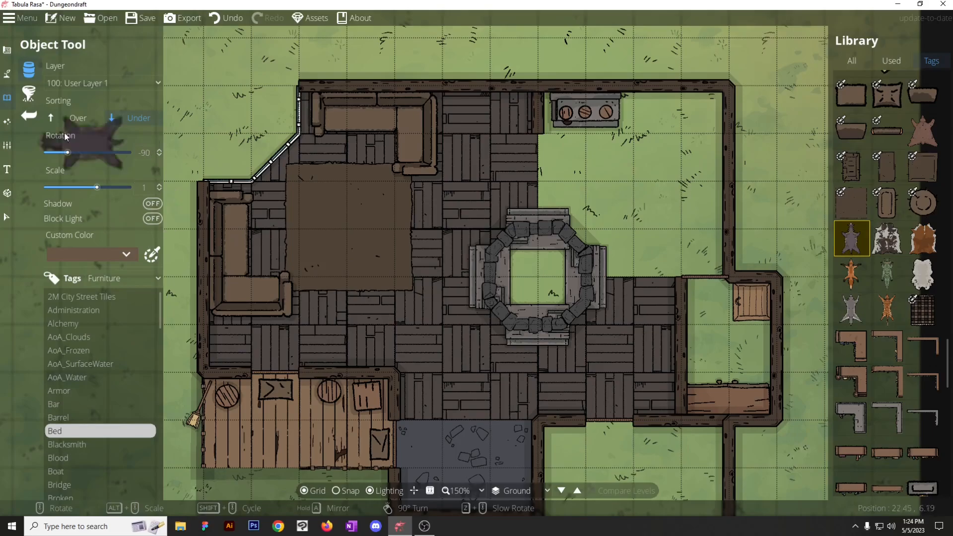
{"action": "left_click", "coordinate": [62, 117]}
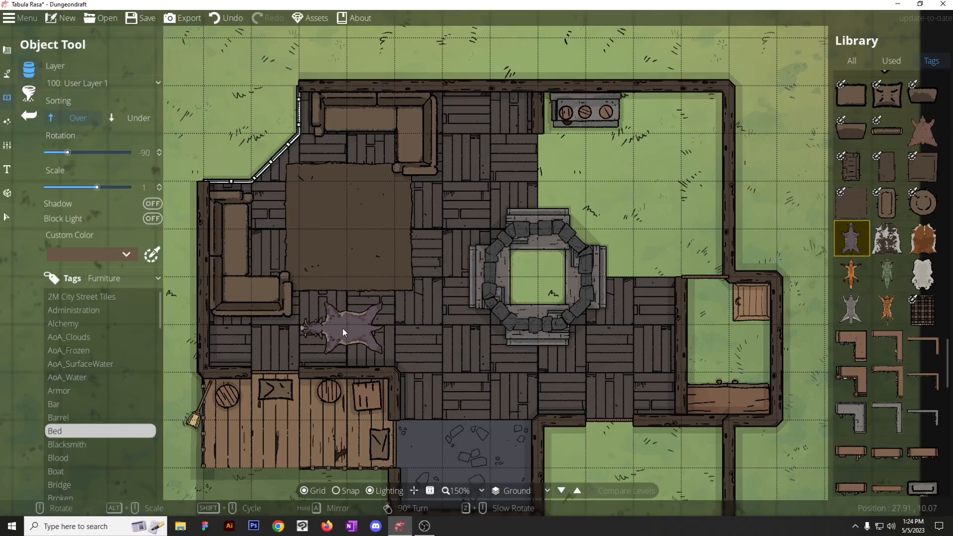
{"action": "right_click", "coordinate": [342, 328]}
{"action": "right_click", "coordinate": [341, 328]}
{"action": "left_click", "coordinate": [350, 331]}
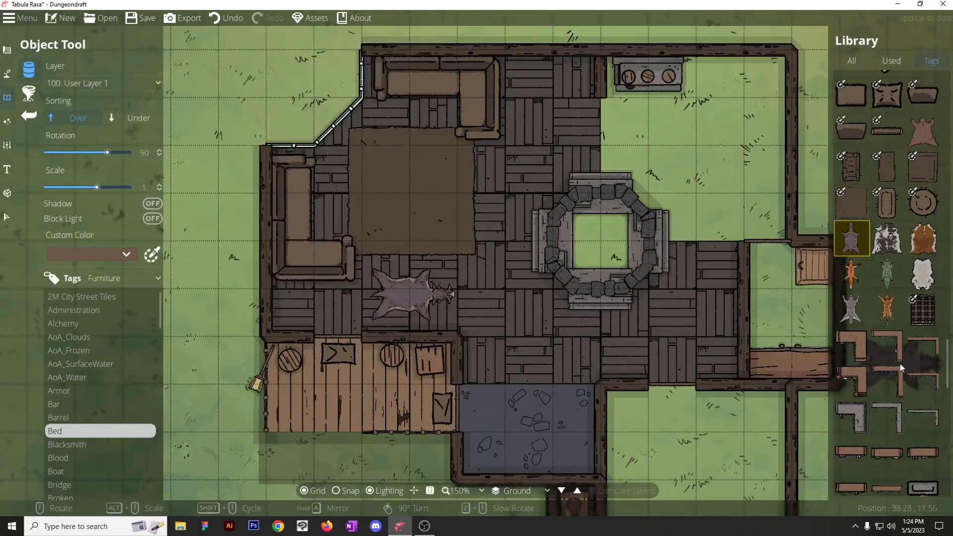
Place the L-shaped wooden desk at rotation 0 and scale 1 in the living area's upper right corner beside the stove.
{"action": "scroll", "coordinate": [900, 365], "scroll_direction": "down", "scroll_amount": 3}
{"action": "left_click", "coordinate": [851, 242]}
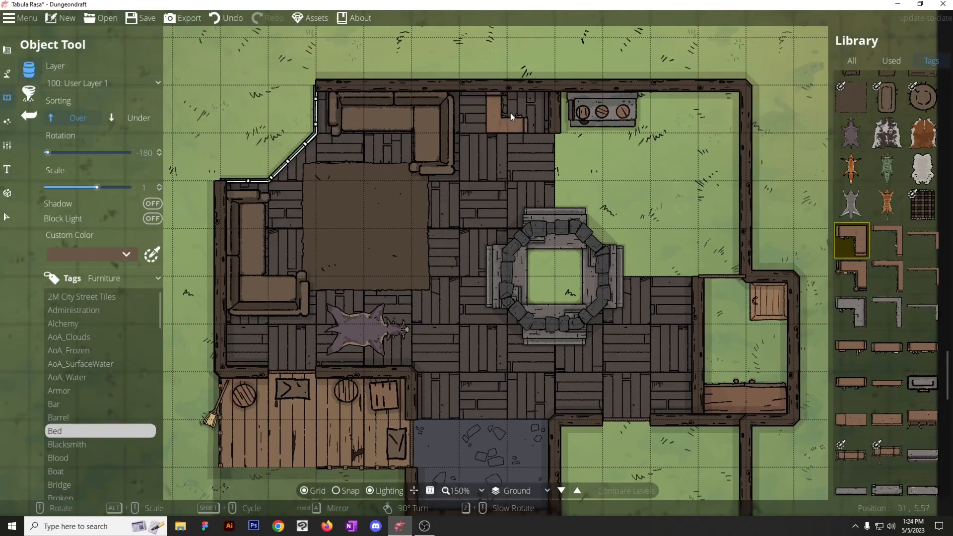
{"action": "left_click", "coordinate": [530, 110]}
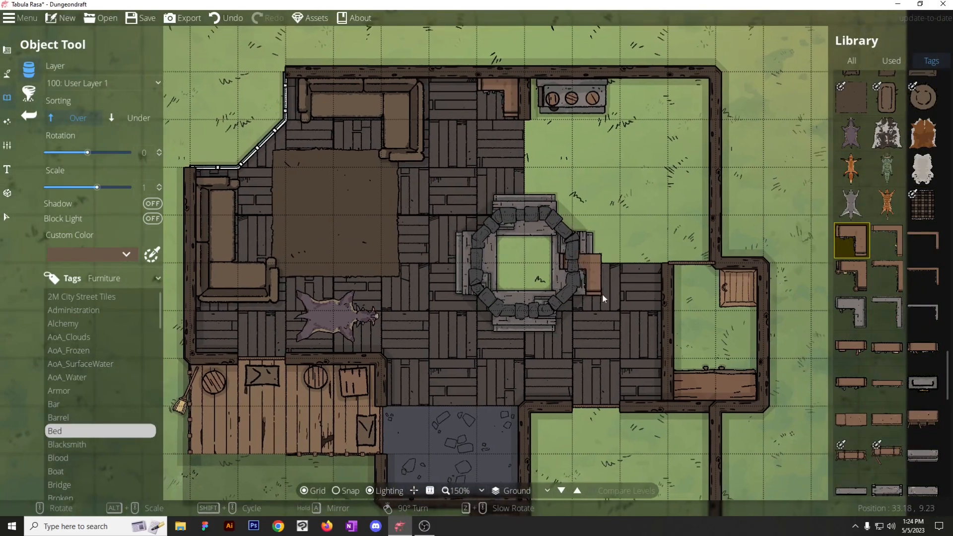
Place the long wooden cabinet against the lower room's left wall, rotated -90 at scale 1.3 with shadow on.
{"action": "scroll", "coordinate": [880, 400], "scroll_direction": "down", "scroll_amount": 2}
{"action": "scroll", "coordinate": [880, 400], "scroll_direction": "down", "scroll_amount": 2}
{"action": "left_click", "coordinate": [850, 311]}
{"action": "scroll", "coordinate": [418, 335], "scroll_direction": "down", "scroll_amount": 8}
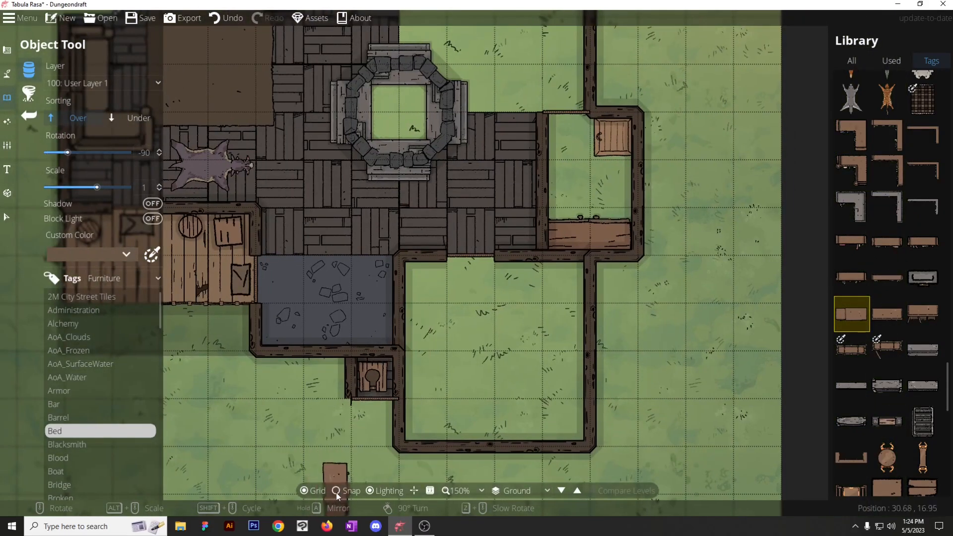
{"action": "left_click", "coordinate": [148, 204]}
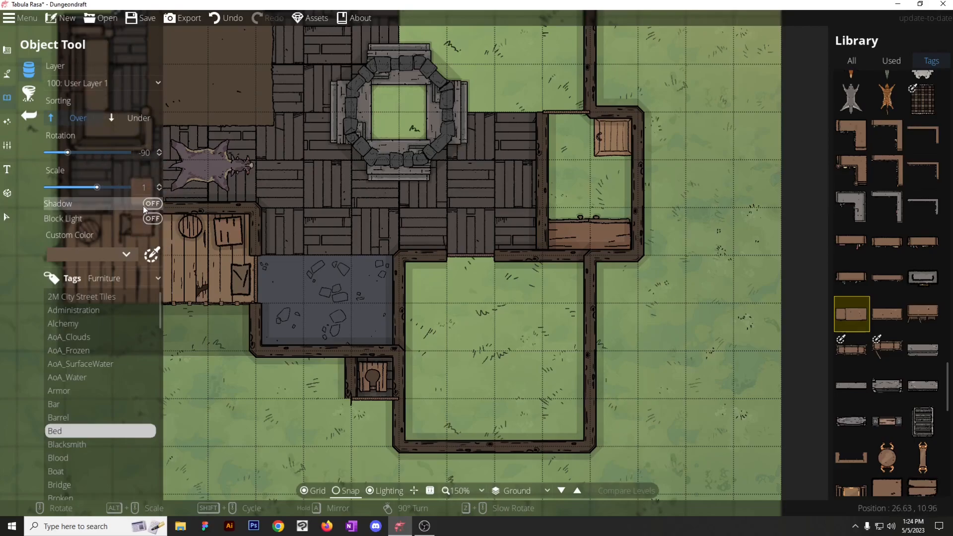
{"action": "scroll", "coordinate": [431, 323], "scroll_direction": "up", "scroll_amount": 1}
{"action": "scroll", "coordinate": [421, 314], "scroll_direction": "up", "scroll_amount": 2}
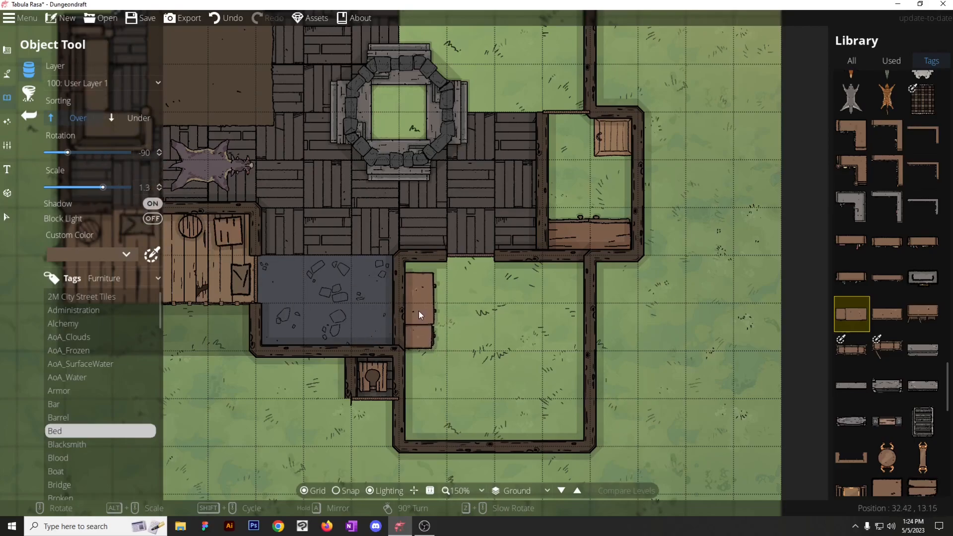
{"action": "left_click", "coordinate": [418, 305]}
Place the small square wooden table at rotation 0 and scale 1.1 in the living area's lower left corner.
{"action": "left_click_drag", "start_coordinate": [305, 198], "coordinate": [414, 364]}
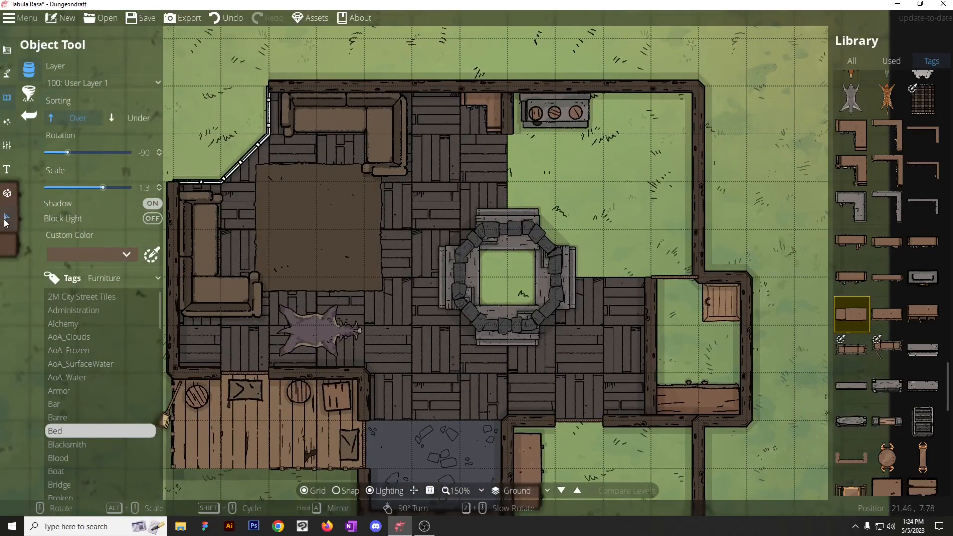
{"action": "scroll", "coordinate": [874, 291], "scroll_direction": "down", "scroll_amount": 4}
{"action": "left_click", "coordinate": [900, 281]}
{"action": "left_click_drag", "start_coordinate": [382, 229], "coordinate": [548, 233]}
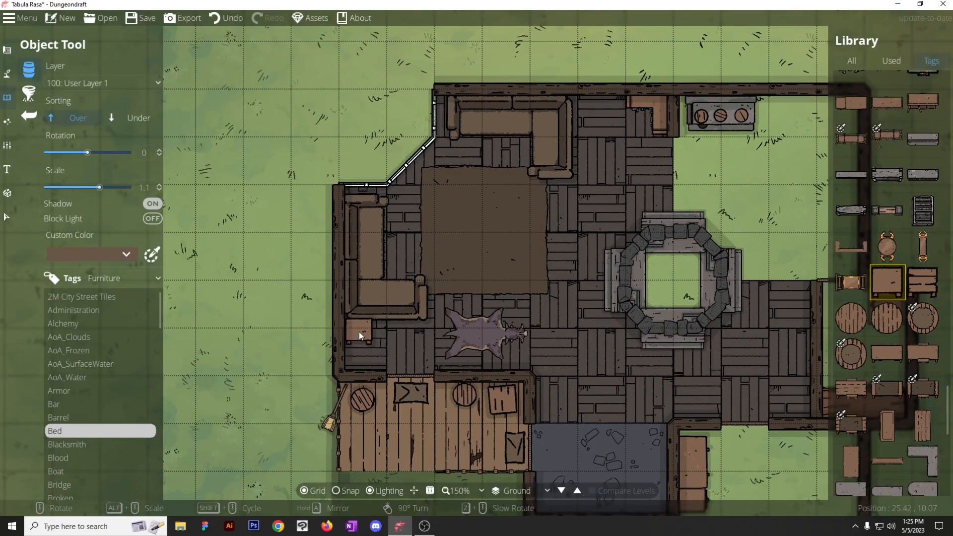
{"action": "left_click", "coordinate": [359, 356]}
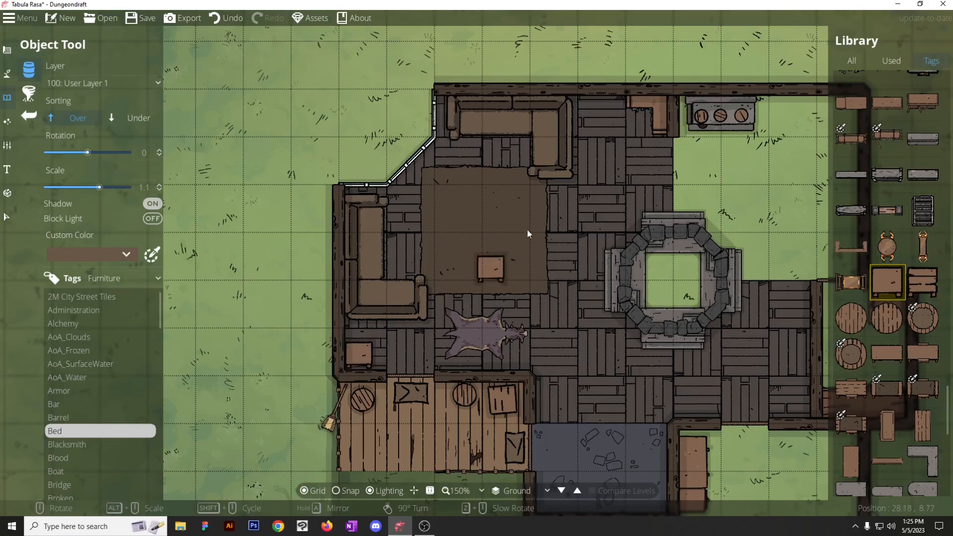
Place two round plank tables at scale 1.1 on the brown rug, one beside each sofa.
{"action": "left_click_drag", "start_coordinate": [519, 168], "coordinate": [472, 162]}
{"action": "scroll", "coordinate": [436, 213], "scroll_direction": "down", "scroll_amount": 2}
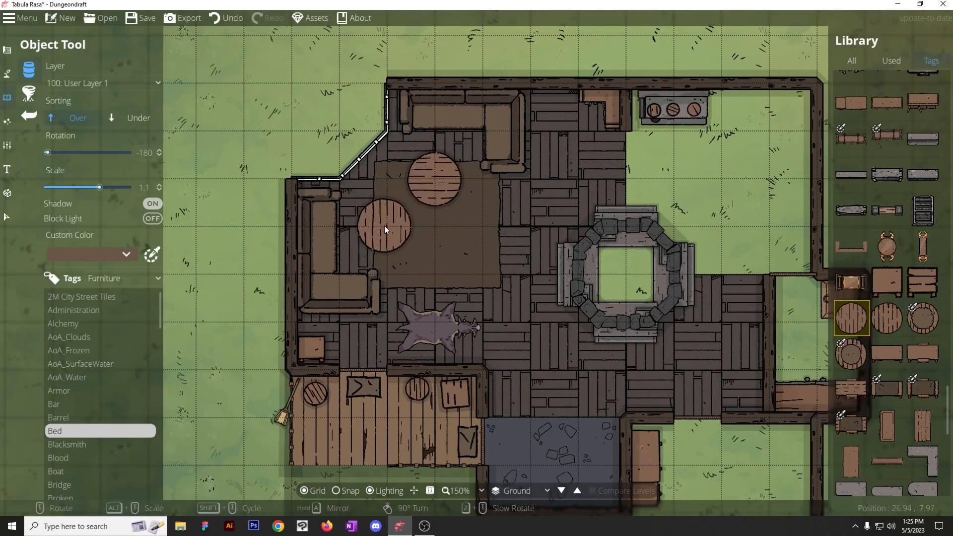
{"action": "left_click", "coordinate": [387, 227]}
{"action": "left_click_drag", "start_coordinate": [472, 250], "coordinate": [425, 249]}
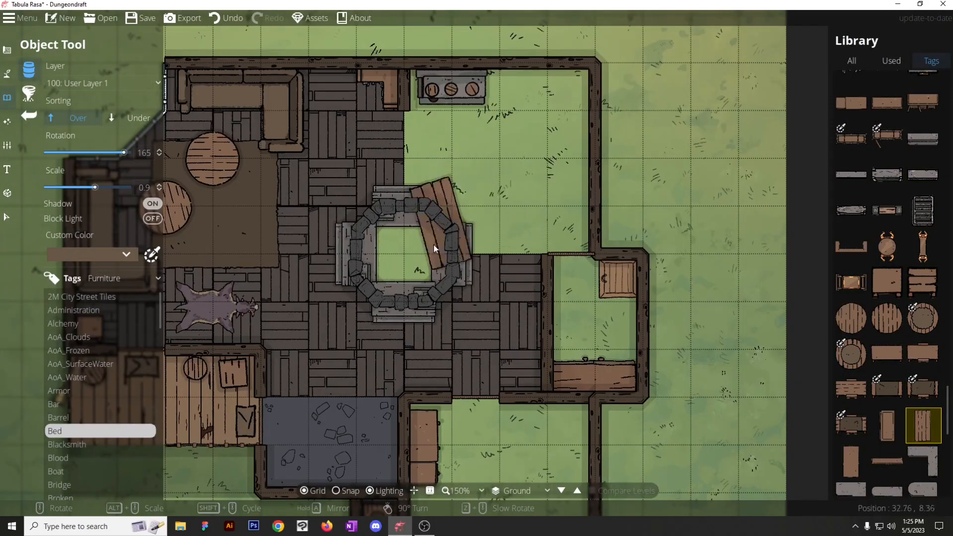
{"action": "right_click", "coordinate": [495, 170]}
{"action": "right_click", "coordinate": [526, 156]}
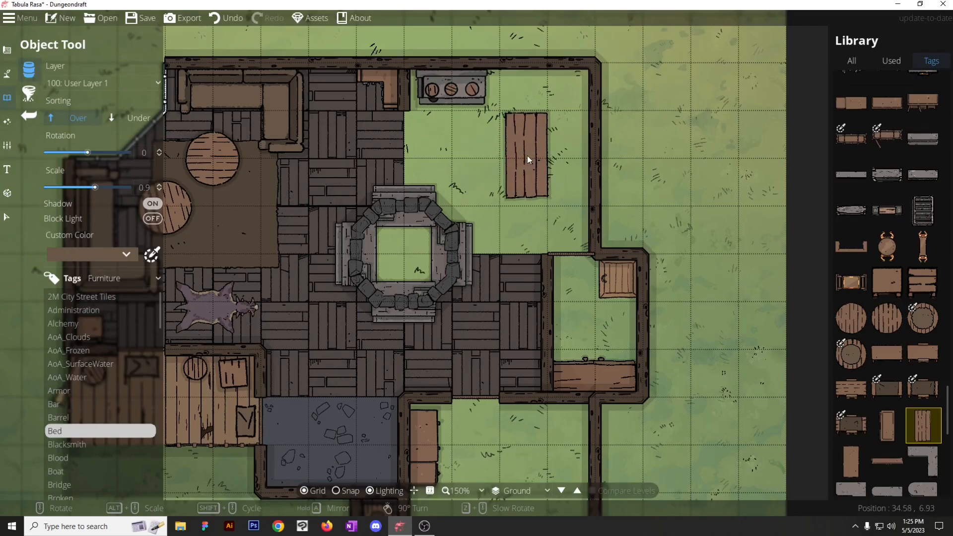
{"action": "left_click_drag", "start_coordinate": [567, 156], "coordinate": [716, 144]}
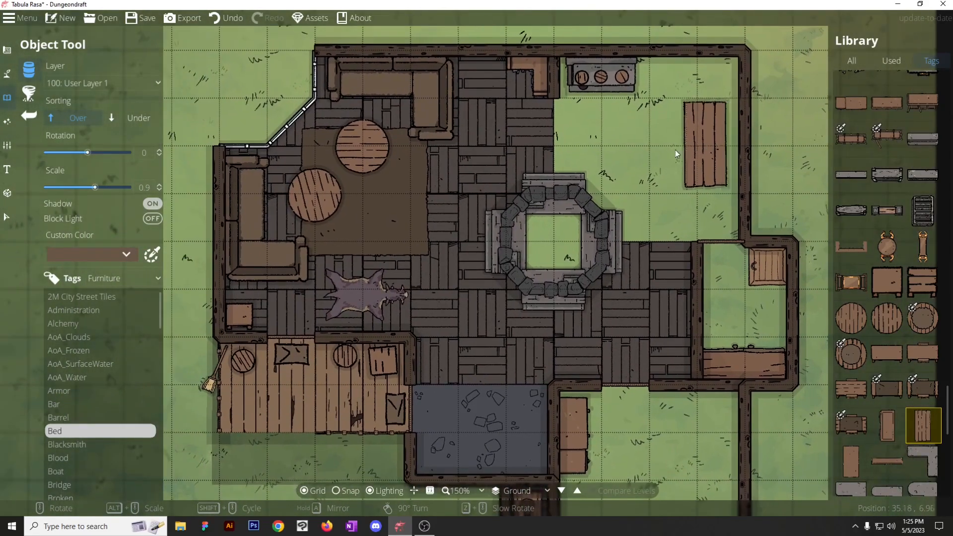
{"action": "scroll", "coordinate": [440, 245], "scroll_direction": "down", "scroll_amount": 3}
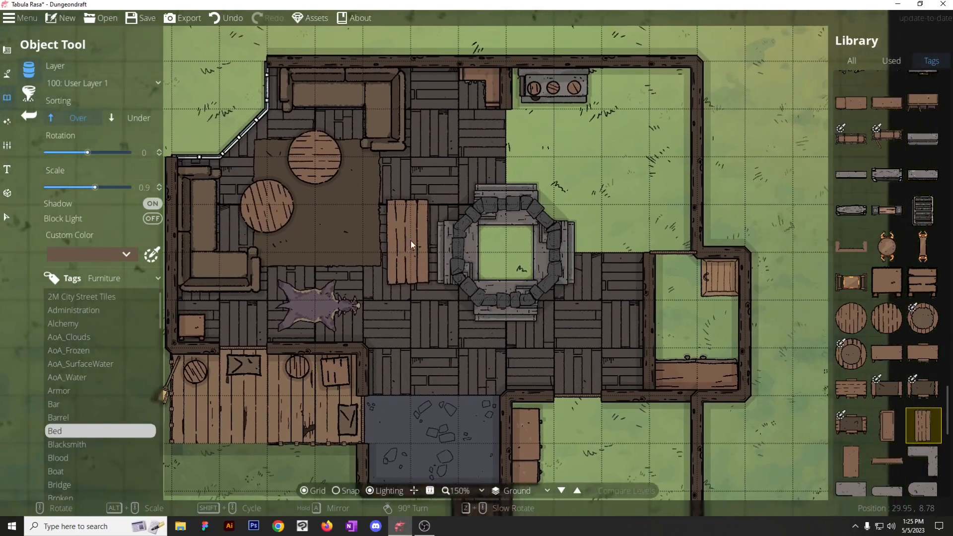
{"action": "scroll", "coordinate": [566, 203], "scroll_direction": "up", "scroll_amount": 1}
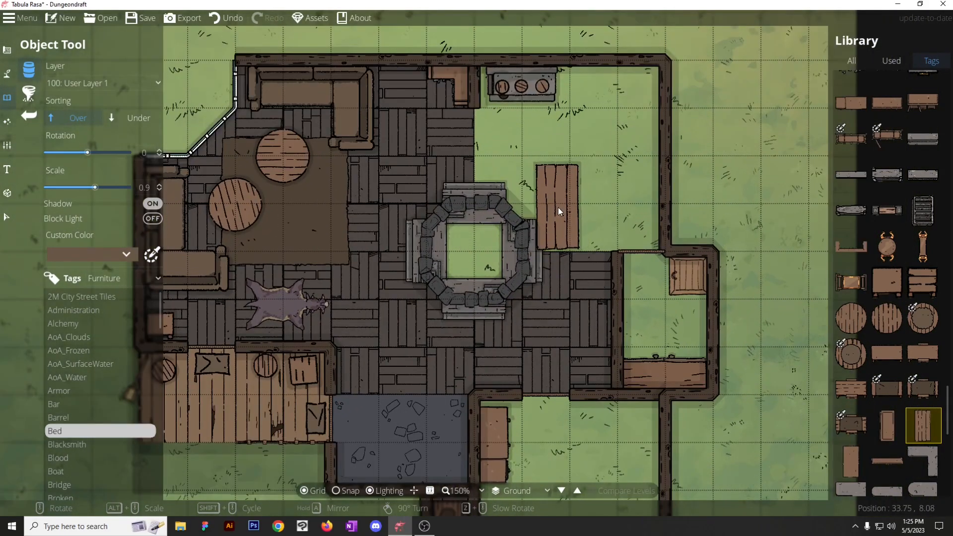
{"action": "right_click", "coordinate": [596, 159]}
{"action": "right_click", "coordinate": [596, 158]}
Edit the upper right room's wall points to raise its upper wall one tile and shift its right wall one tile outward.
{"action": "left_click_drag", "start_coordinate": [610, 168], "coordinate": [395, 237]}
{"action": "left_click", "coordinate": [7, 217]}
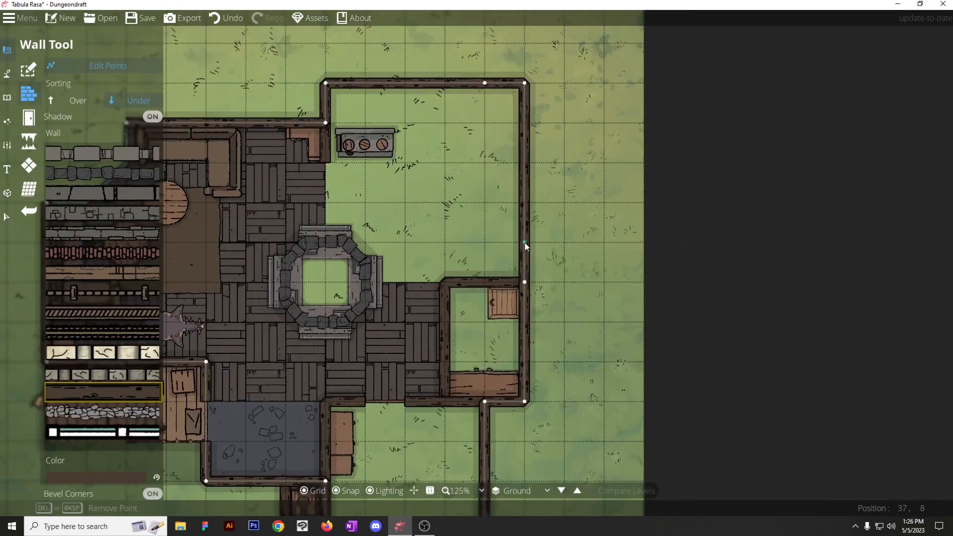
{"action": "left_click_drag", "start_coordinate": [526, 242], "coordinate": [558, 284]}
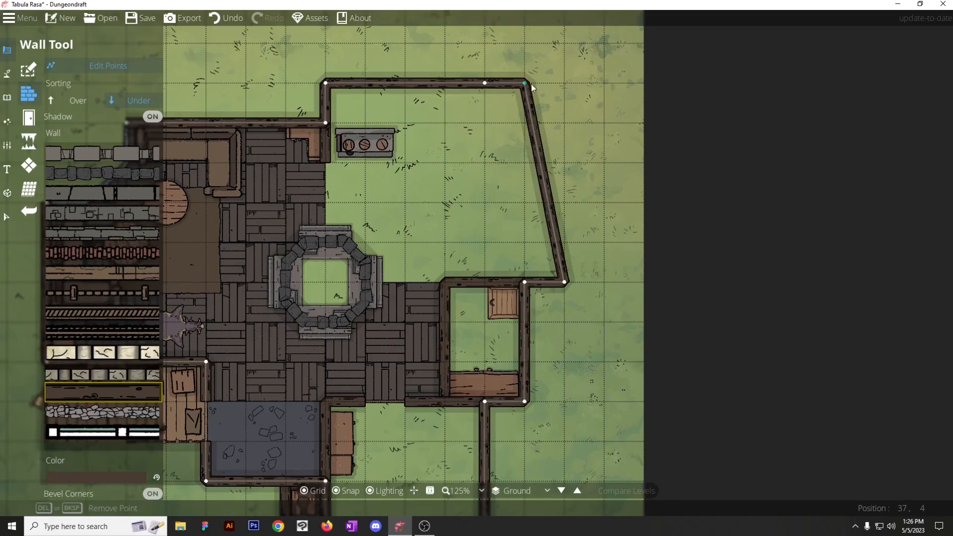
{"action": "left_click_drag", "start_coordinate": [528, 85], "coordinate": [542, 92]}
Save the map under the name Villa Map.
{"action": "scroll", "coordinate": [473, 210], "scroll_direction": "down", "scroll_amount": 5}
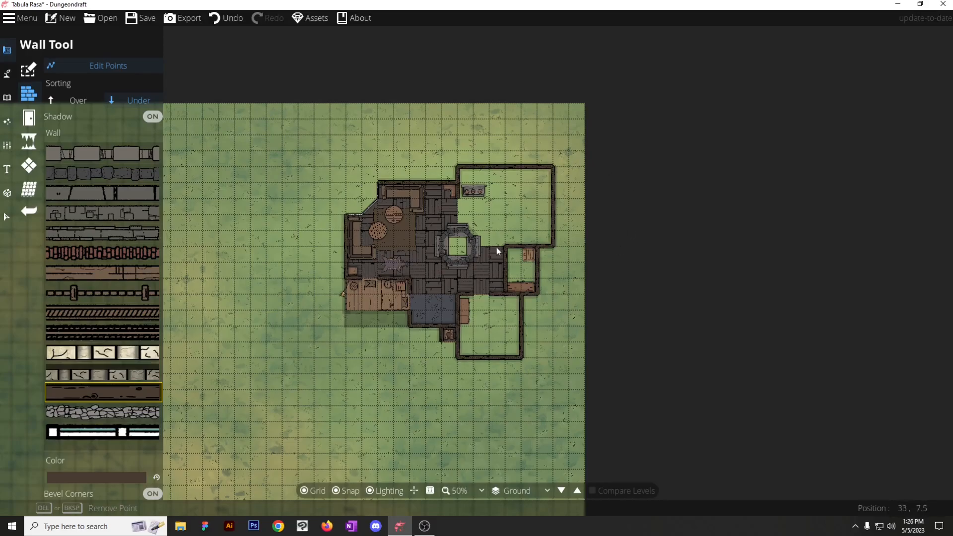
{"action": "scroll", "coordinate": [478, 263], "scroll_direction": "down", "scroll_amount": 2}
{"action": "left_click_drag", "start_coordinate": [412, 284], "coordinate": [453, 230]}
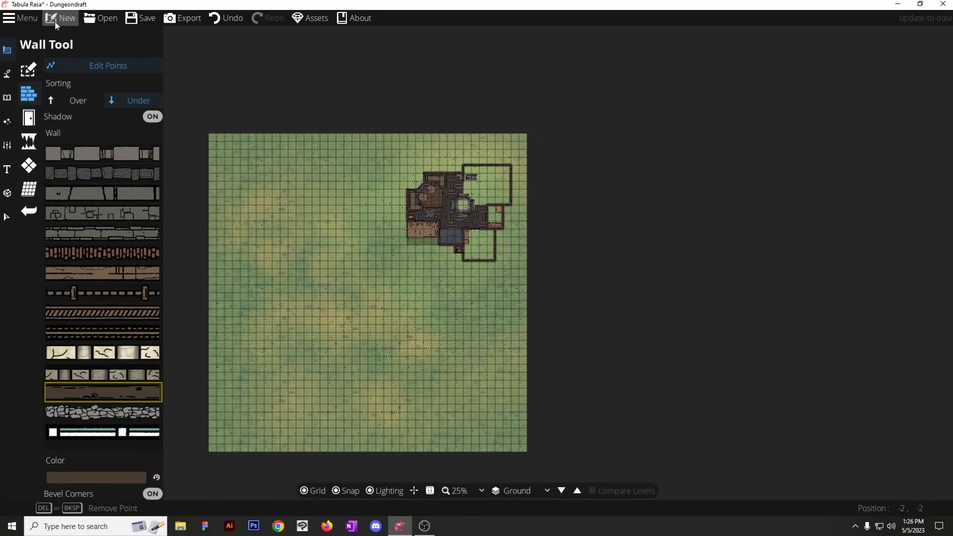
{"action": "left_click", "coordinate": [5, 221]}
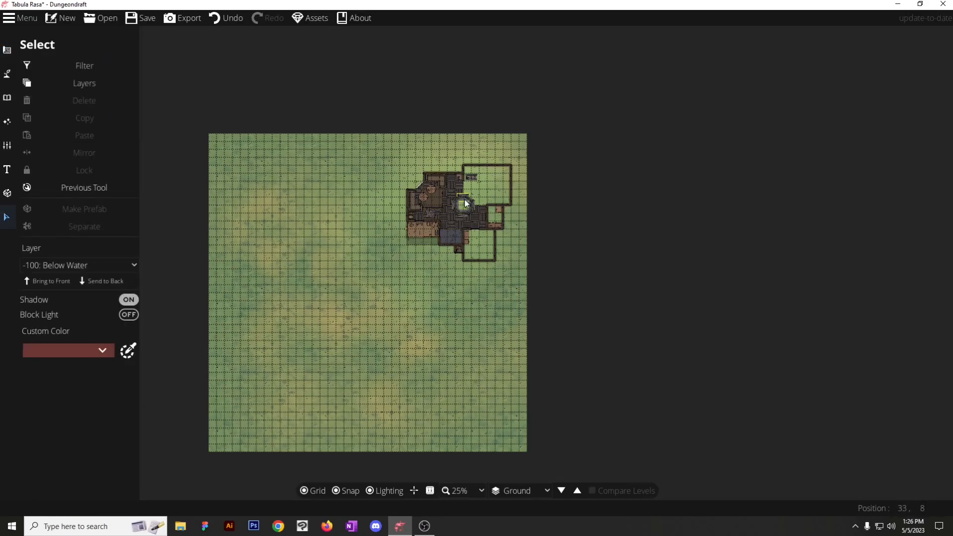
{"action": "left_click", "coordinate": [4, 79]}
{"action": "left_click", "coordinate": [7, 50]}
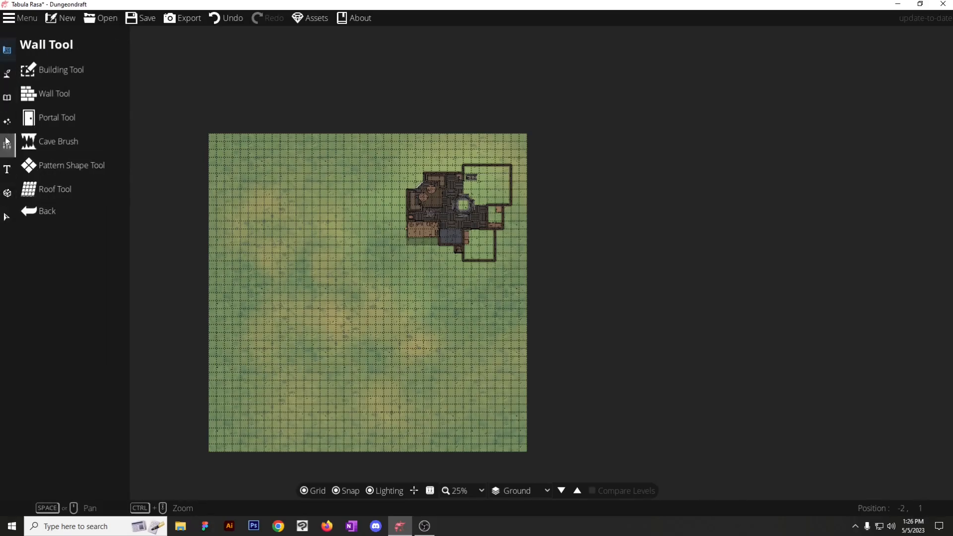
{"action": "left_click", "coordinate": [18, 19]}
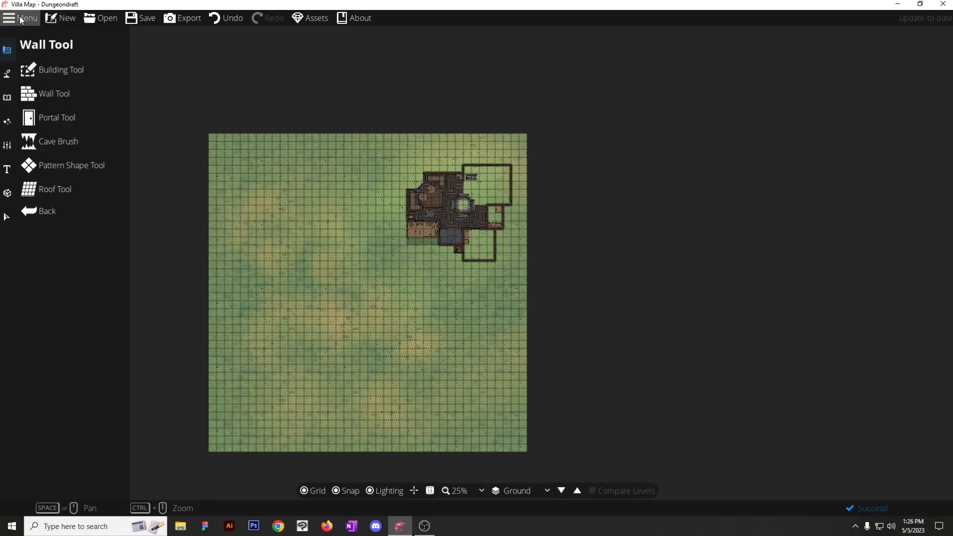
Change the map size by adding 6 tiles on the right side and cropping 6 tiles from the left side.
{"action": "left_click", "coordinate": [21, 19]}
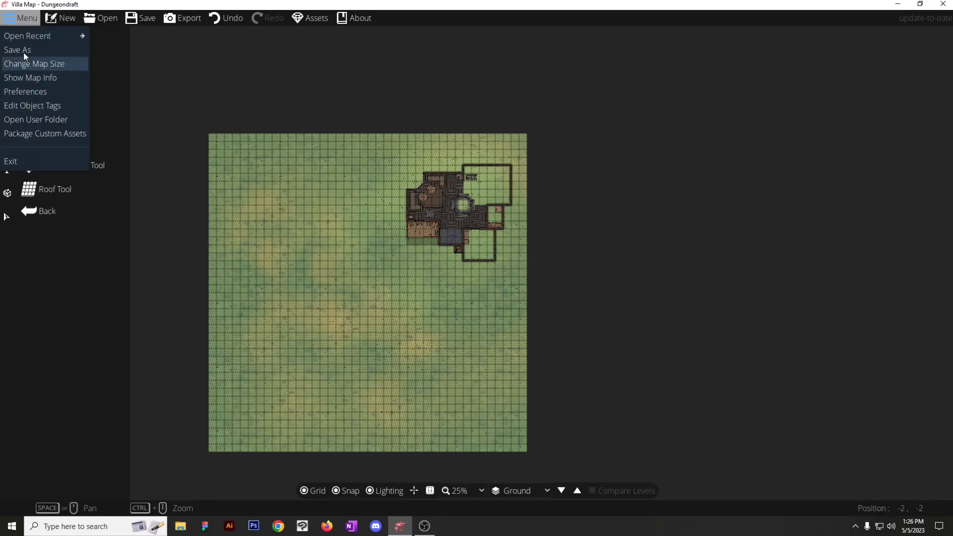
{"action": "left_click", "coordinate": [23, 62]}
{"action": "left_click_drag", "start_coordinate": [450, 124], "coordinate": [401, 85]}
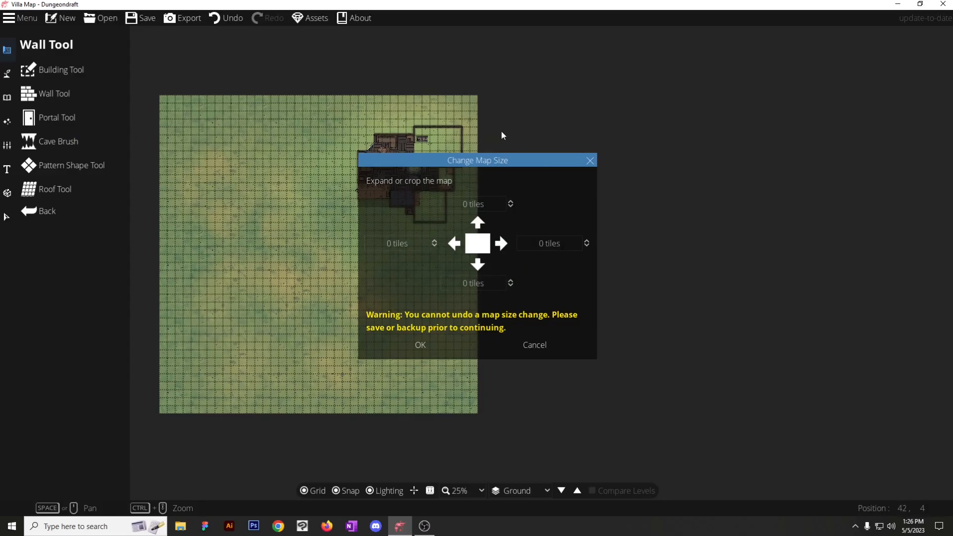
{"action": "left_click", "coordinate": [586, 240]}
{"action": "left_click", "coordinate": [586, 240]}
{"action": "left_click", "coordinate": [587, 240]}
{"action": "left_click", "coordinate": [586, 241]}
{"action": "left_click", "coordinate": [587, 240]}
{"action": "left_click", "coordinate": [586, 240]}
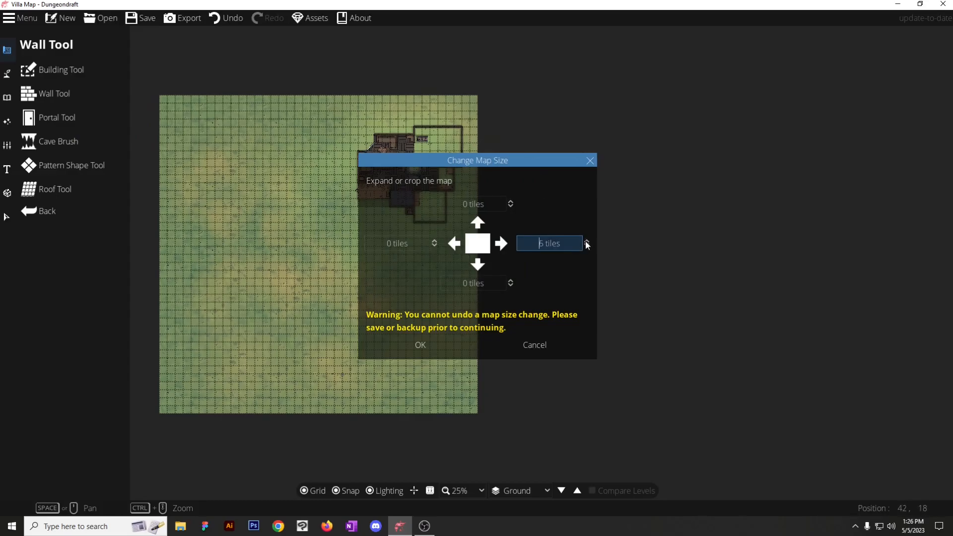
{"action": "left_click", "coordinate": [435, 240]}
{"action": "left_click", "coordinate": [434, 241]}
{"action": "left_click", "coordinate": [435, 241]}
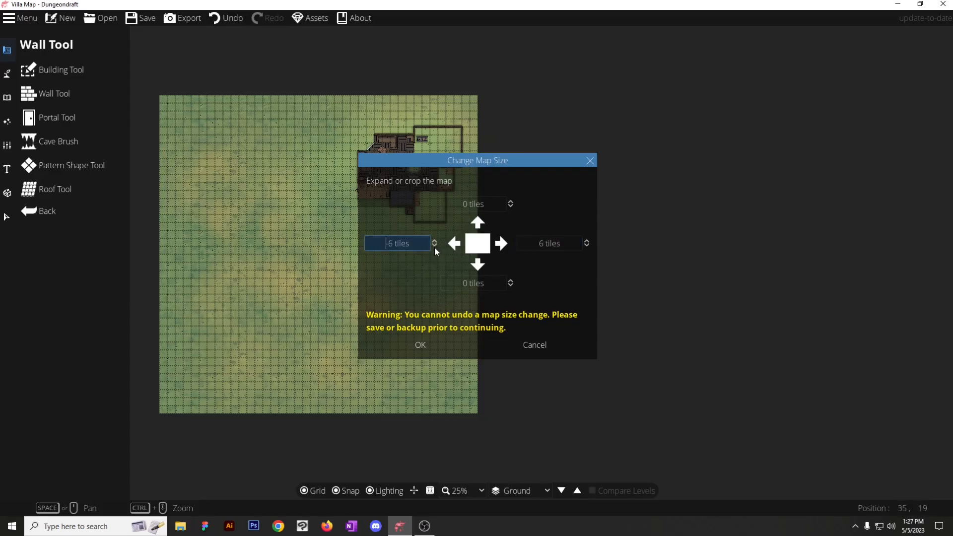
{"action": "left_click", "coordinate": [413, 346]}
Turn off the grid display to reveal the terrain around the added strip.
{"action": "scroll", "coordinate": [416, 166], "scroll_direction": "up", "scroll_amount": 3}
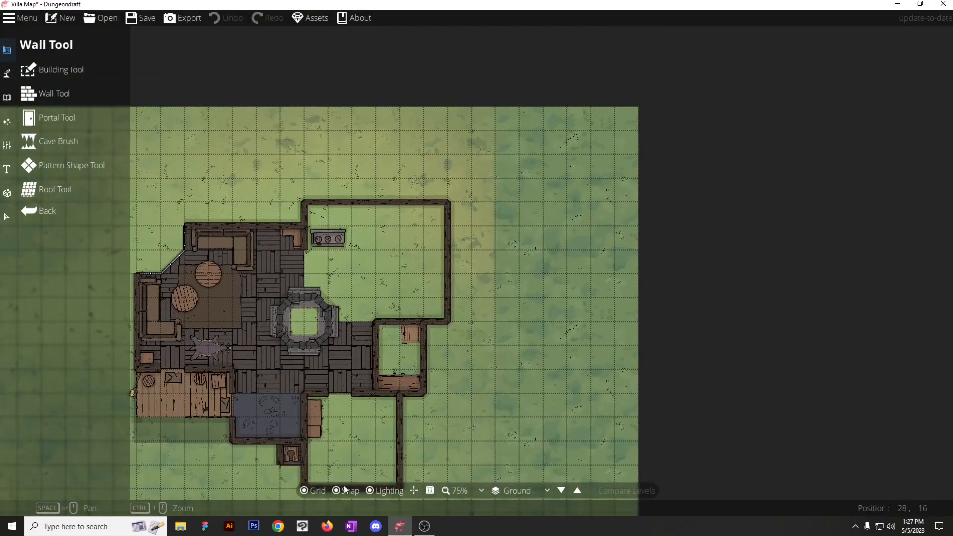
{"action": "left_click", "coordinate": [316, 491]}
{"action": "scroll", "coordinate": [541, 342], "scroll_direction": "down", "scroll_amount": 5}
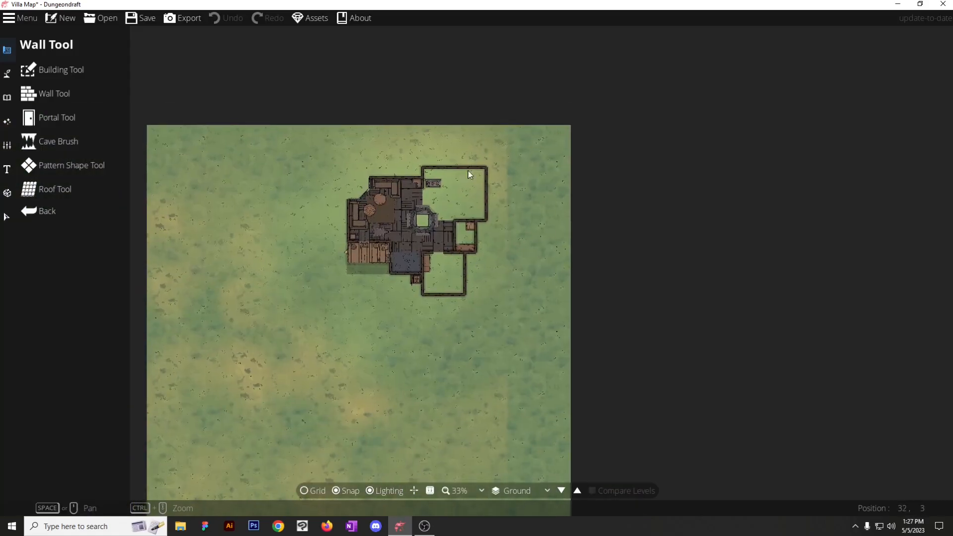
Paint dry grass over the seam near the map's upper right corner at brush size 8 and intensity 4, and select Terrain Moss.
{"action": "left_click", "coordinate": [7, 75]}
{"action": "left_click", "coordinate": [6, 100]}
{"action": "left_click", "coordinate": [7, 73]}
{"action": "left_click", "coordinate": [52, 69]}
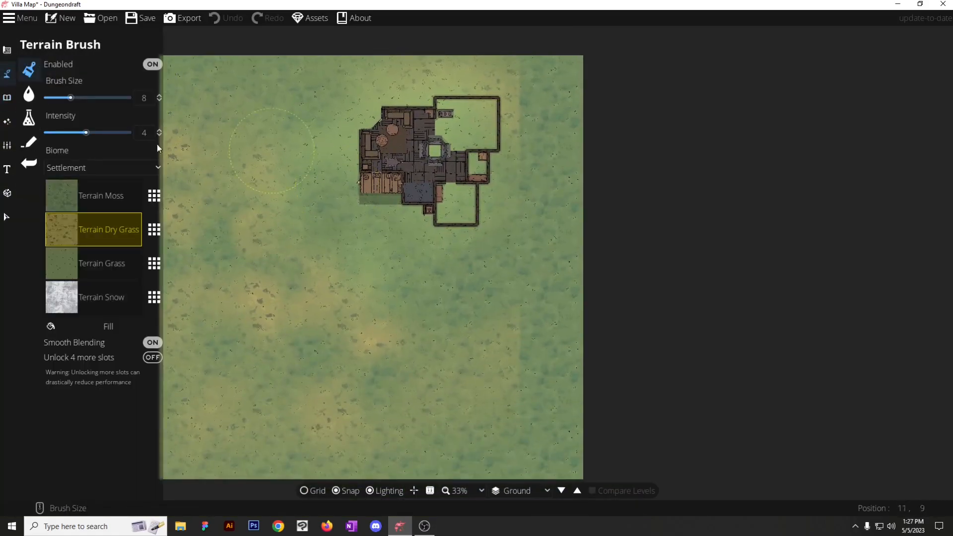
{"action": "left_click", "coordinate": [152, 342]}
{"action": "left_click", "coordinate": [152, 343]}
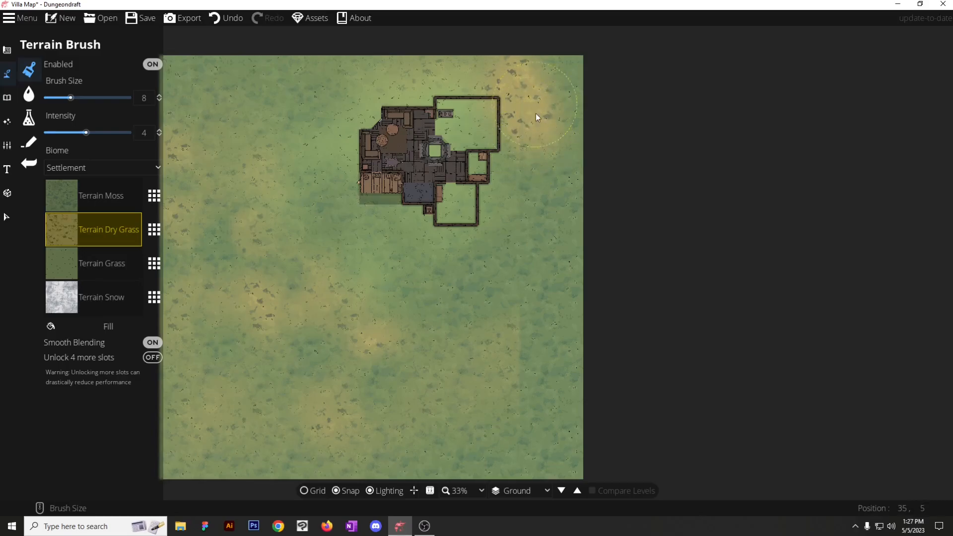
{"action": "left_click", "coordinate": [61, 194]}
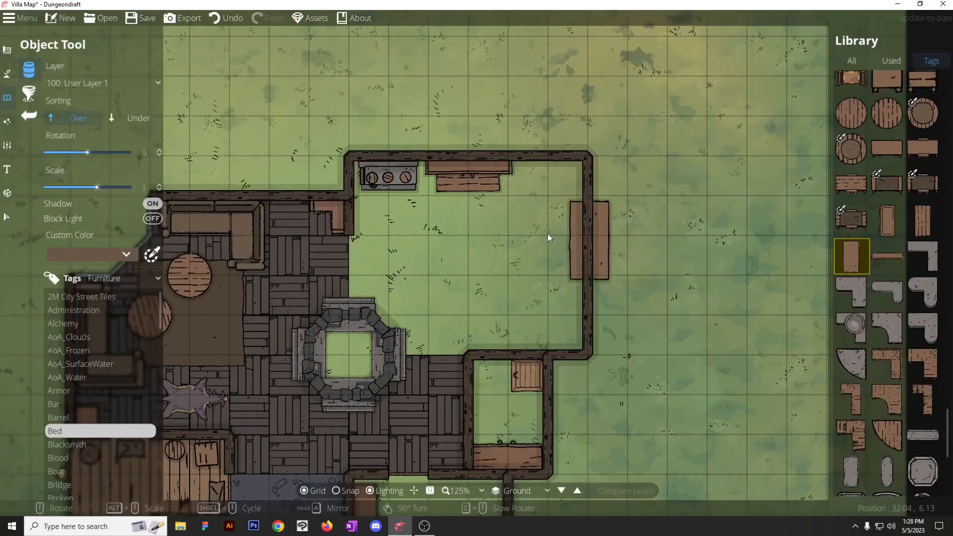
Place a plain two-tile-long rectangular table upright in the middle of the room with the stove.
{"action": "scroll", "coordinate": [551, 249], "scroll_direction": "up", "scroll_amount": 2}
{"action": "left_click_drag", "start_coordinate": [438, 262], "coordinate": [429, 256]}
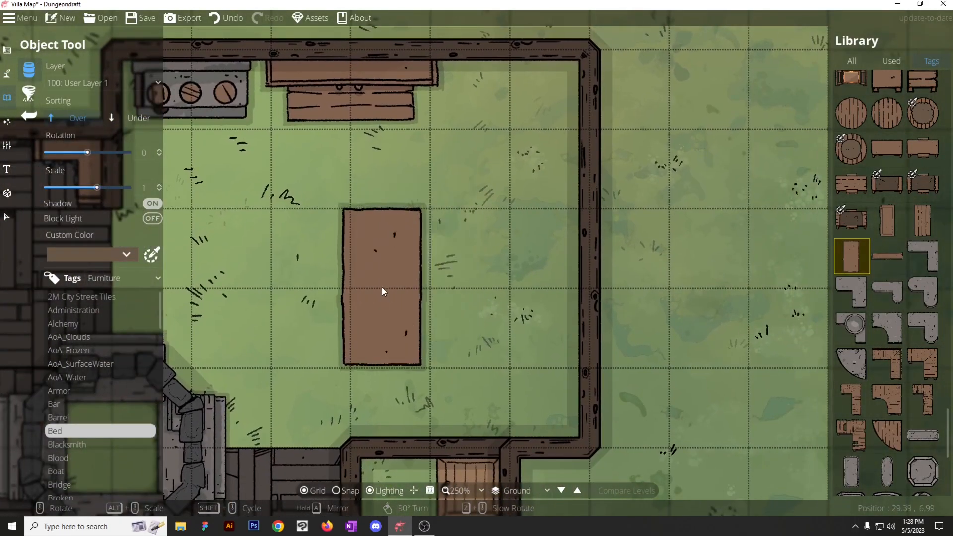
{"action": "left_click_drag", "start_coordinate": [389, 289], "coordinate": [422, 290]}
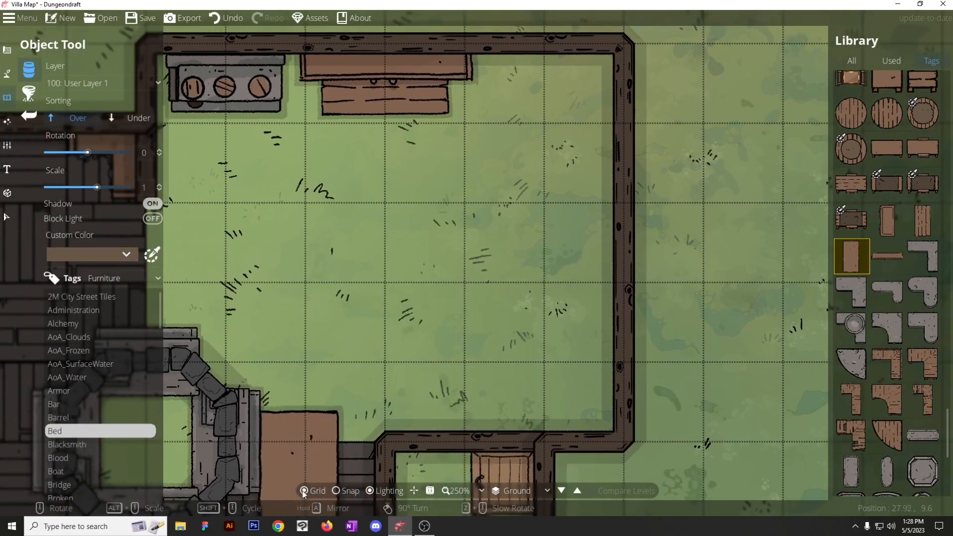
{"action": "left_click", "coordinate": [425, 284]}
Add two mirrored quarter-round wooden pieces at scale 0.7 without shadow to form a rounded lower end on the table.
{"action": "left_click", "coordinate": [889, 432]}
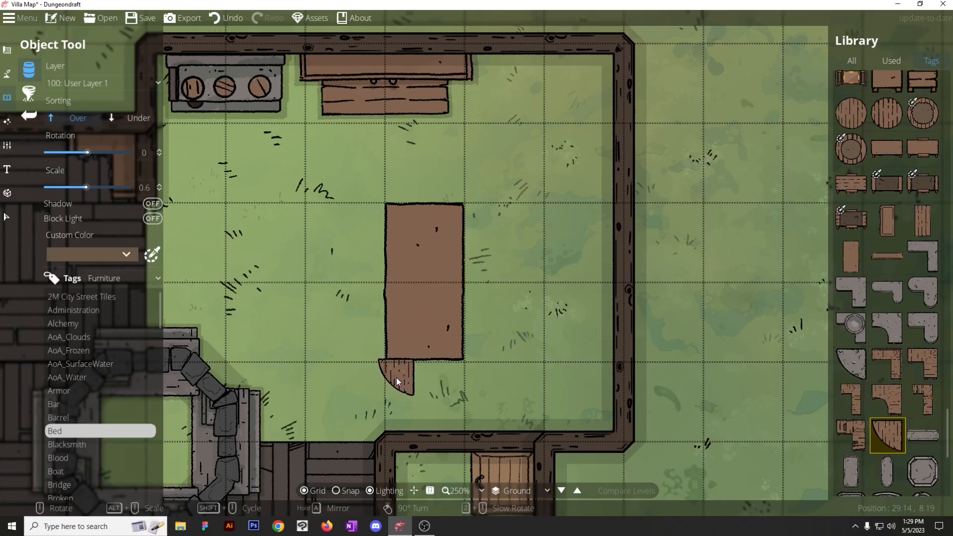
{"action": "left_click", "coordinate": [406, 380]}
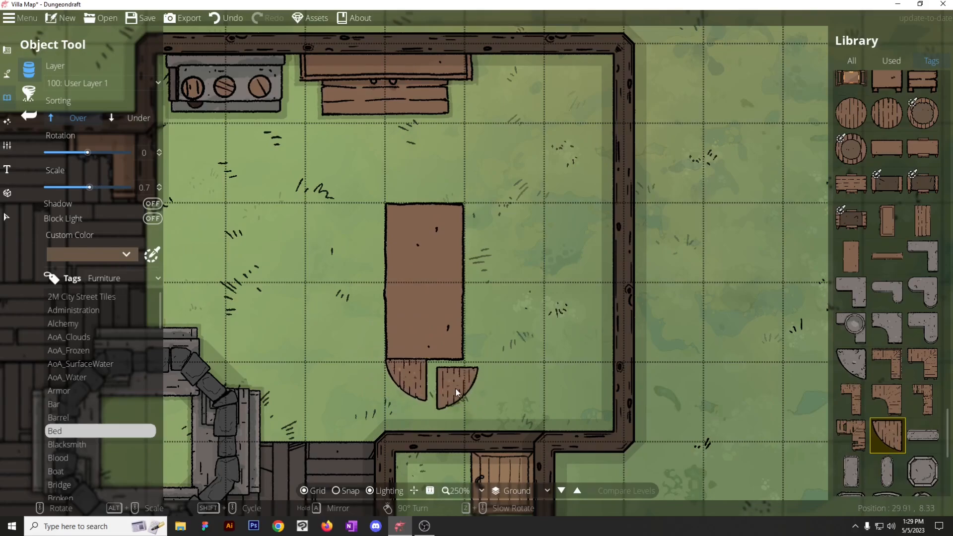
{"action": "left_click", "coordinate": [447, 384]}
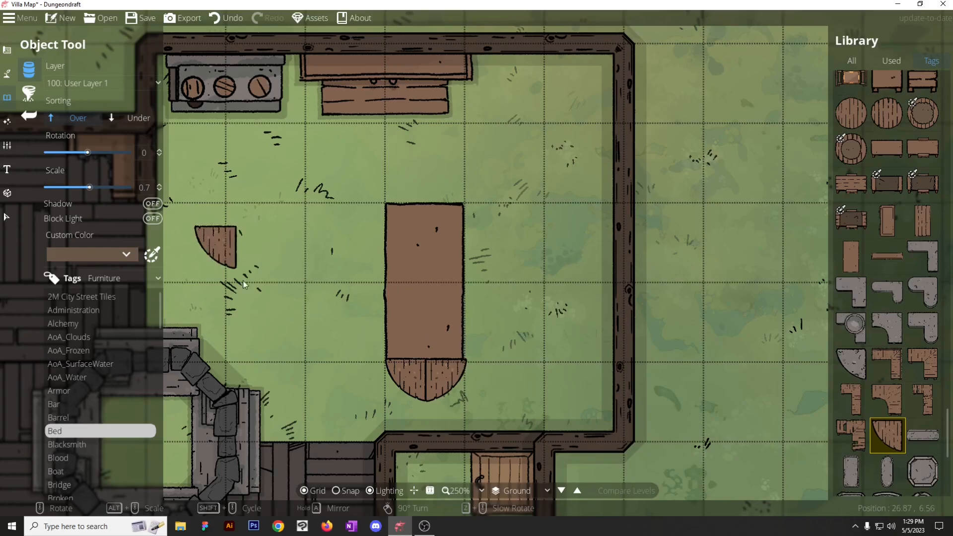
Copy the rounded end to the table's upper end and cover the tabletop with plank pieces rotated 90 degrees at scale 0.5.
{"action": "left_click", "coordinate": [5, 221]}
{"action": "left_click_drag", "start_coordinate": [343, 402], "coordinate": [477, 355]}
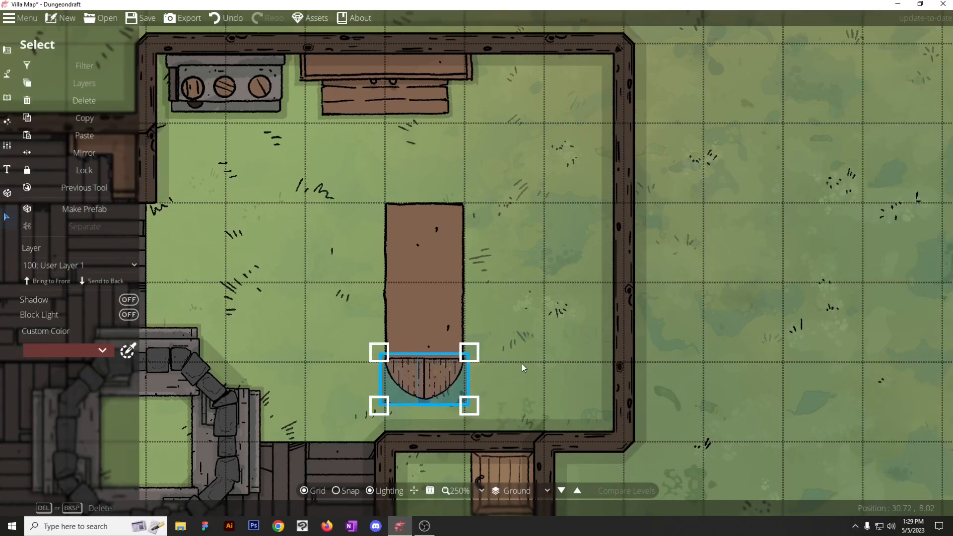
{"action": "key", "text": "ctrl+c"}
{"action": "key", "text": "ctrl+v"}
{"action": "scroll", "coordinate": [478, 282], "scroll_direction": "down", "scroll_amount": 12}
{"action": "left_click_drag", "start_coordinate": [477, 284], "coordinate": [416, 189]}
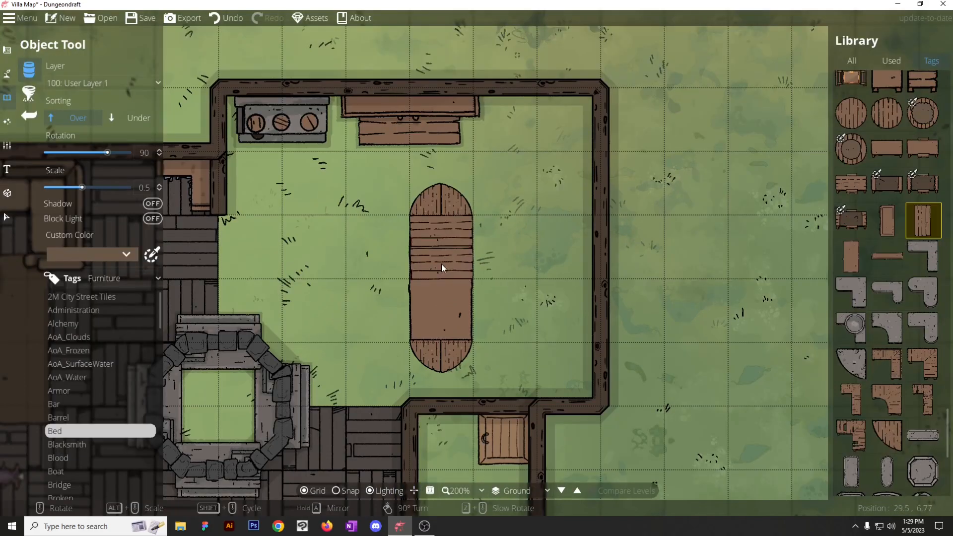
{"action": "left_click", "coordinate": [444, 325]}
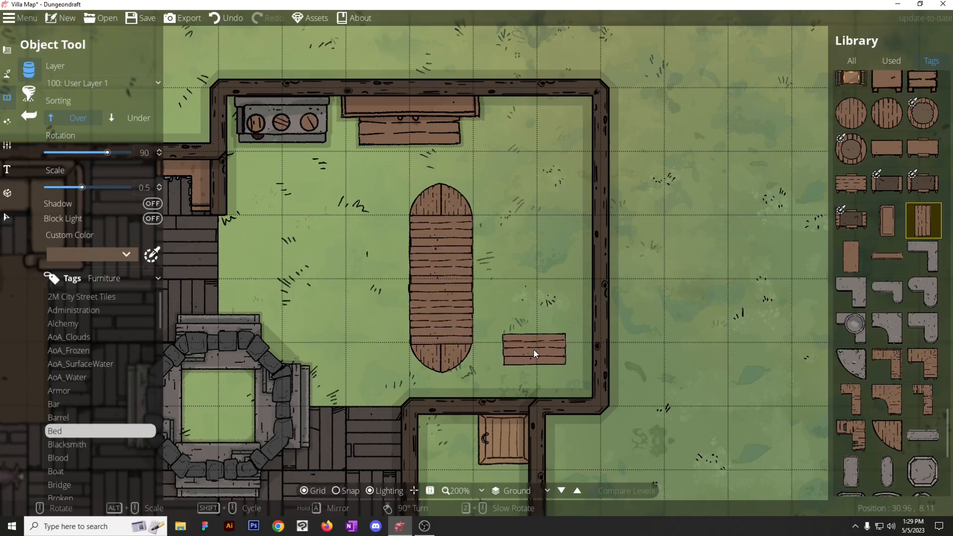
Turn the long rounded dining table to horizontal and move it close to the kitchen's east wall.
{"action": "left_click", "coordinate": [6, 217]}
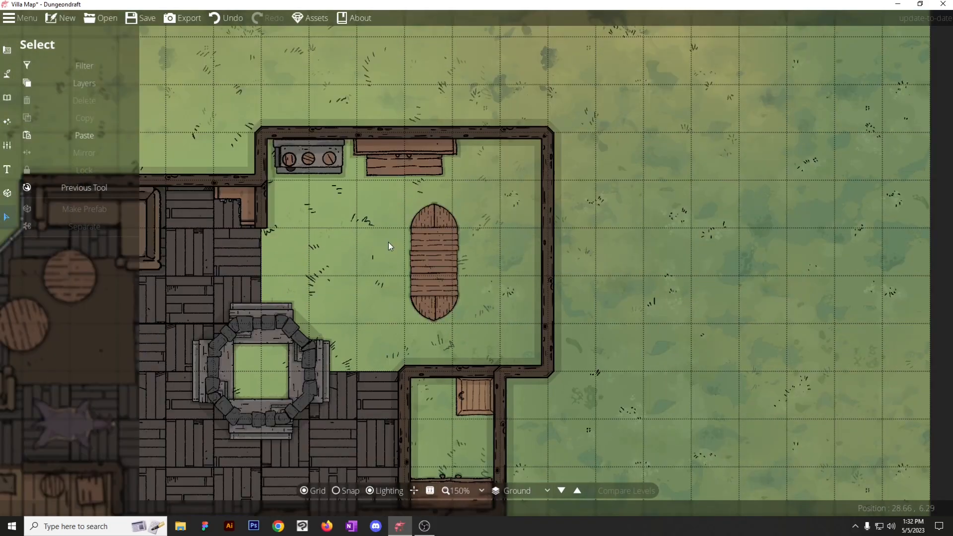
{"action": "left_click", "coordinate": [433, 263]}
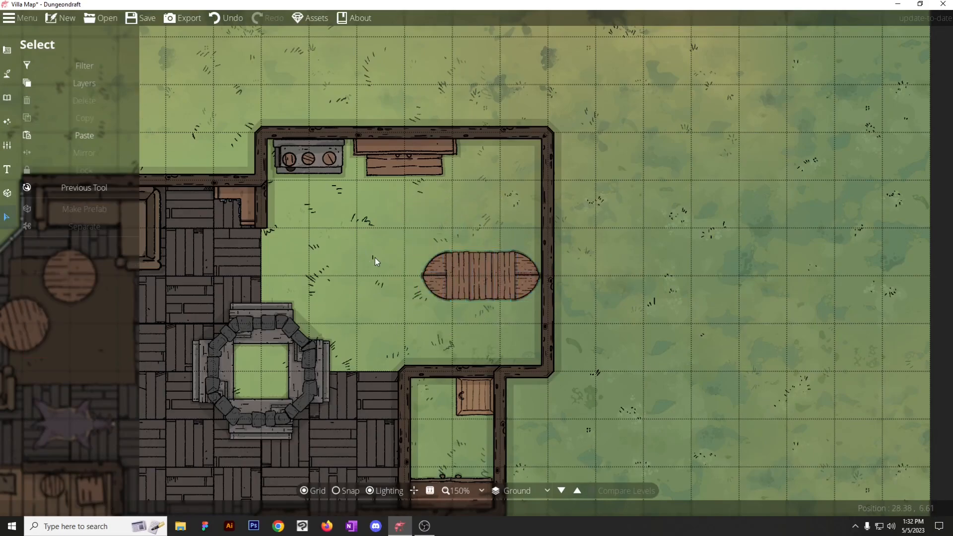
{"action": "left_click", "coordinate": [80, 191]}
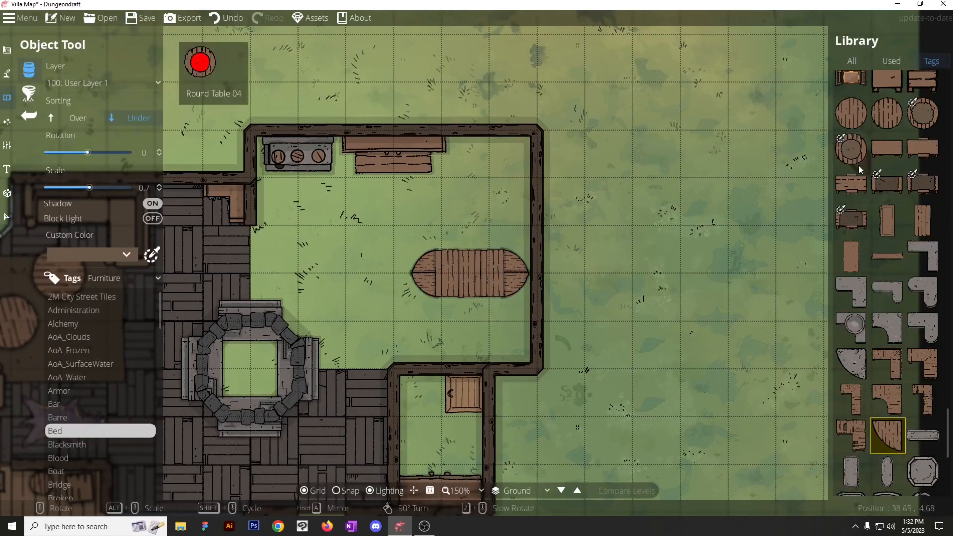
Place a round water tub at 0.8 scale and 120° rotation against the north wall, just east of the wooden counter.
{"action": "scroll", "coordinate": [895, 333], "scroll_direction": "down", "scroll_amount": 4}
{"action": "scroll", "coordinate": [895, 334], "scroll_direction": "up", "scroll_amount": 5}
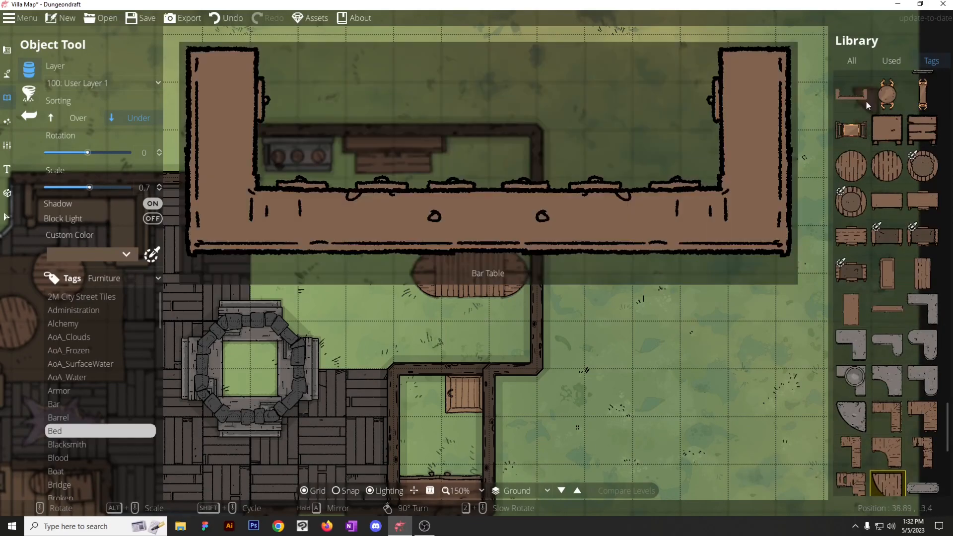
{"action": "left_click", "coordinate": [923, 295]}
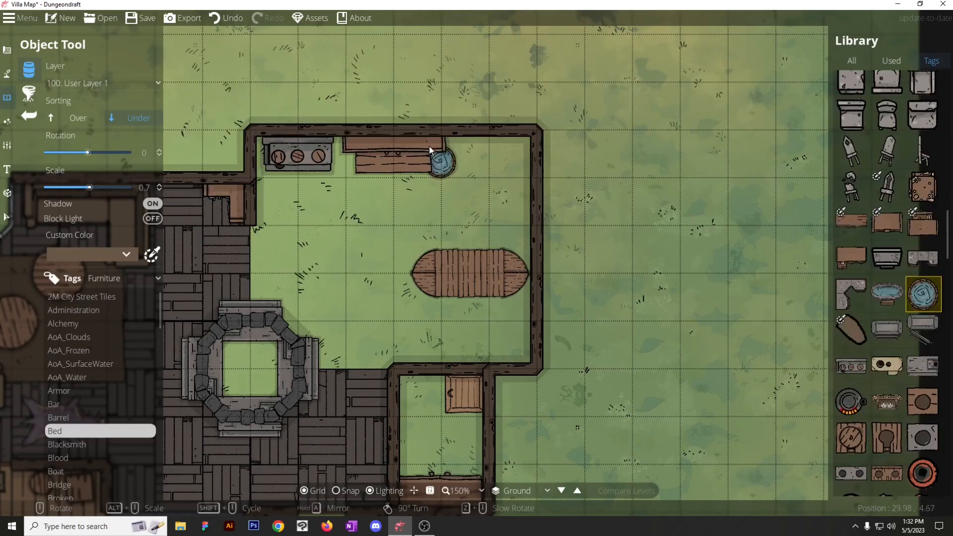
{"action": "scroll", "coordinate": [465, 155], "scroll_direction": "up", "scroll_amount": 1}
{"action": "scroll", "coordinate": [494, 159], "scroll_direction": "up", "scroll_amount": 1}
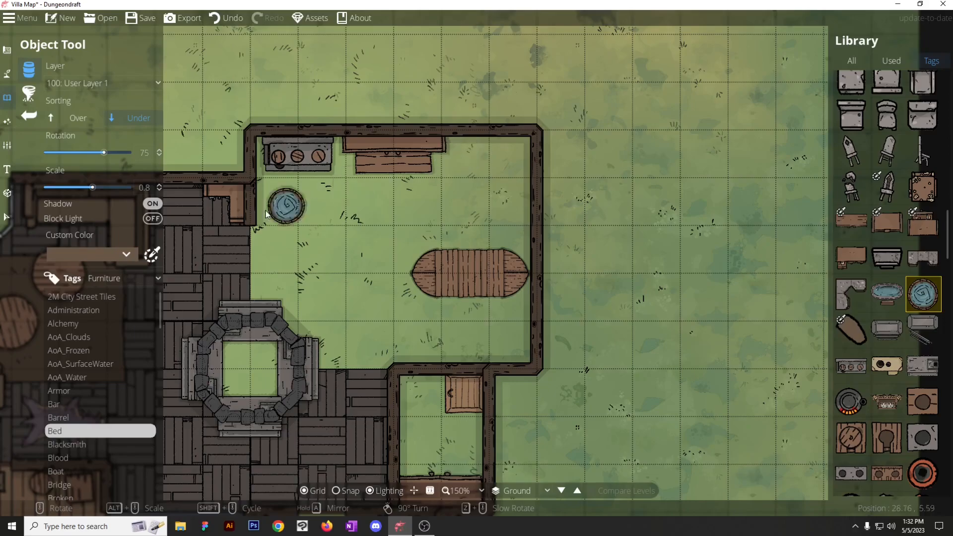
{"action": "scroll", "coordinate": [271, 201], "scroll_direction": "up", "scroll_amount": 1}
{"action": "scroll", "coordinate": [465, 152], "scroll_direction": "up", "scroll_amount": 1}
{"action": "left_click", "coordinate": [465, 152]}
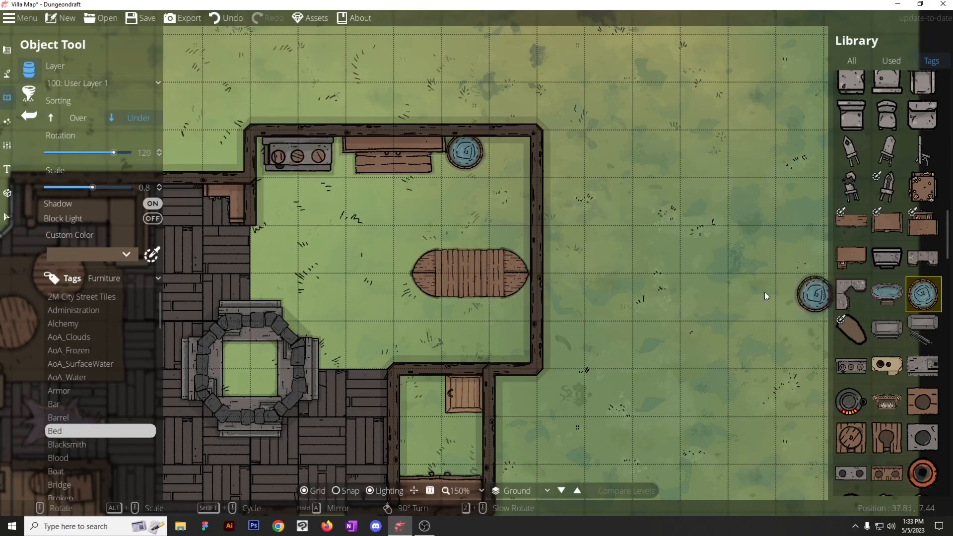
Place one-tile portals, snapped to the grid, at the east end of the kitchen's north wall and in the small room's west wall.
{"action": "left_click", "coordinate": [5, 76]}
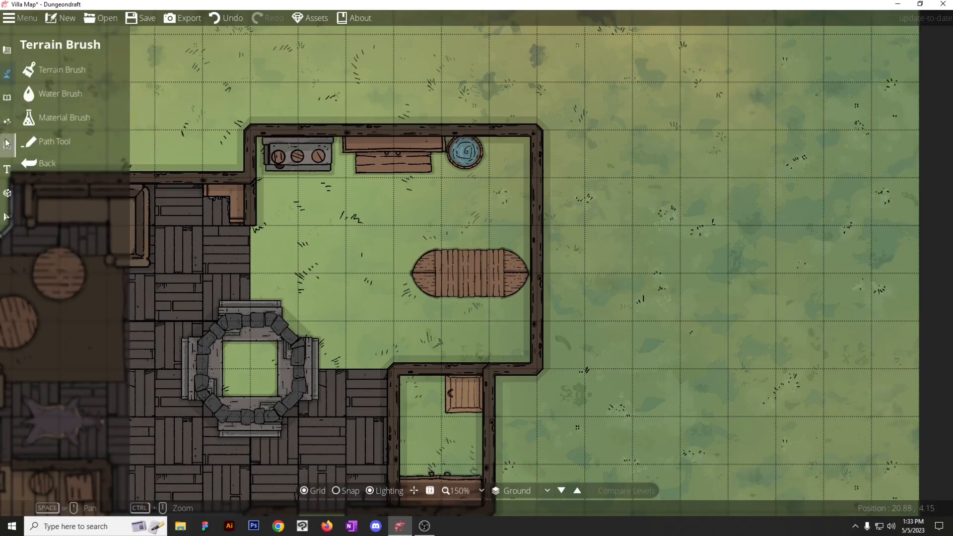
{"action": "left_click", "coordinate": [6, 97]}
{"action": "left_click", "coordinate": [7, 49]}
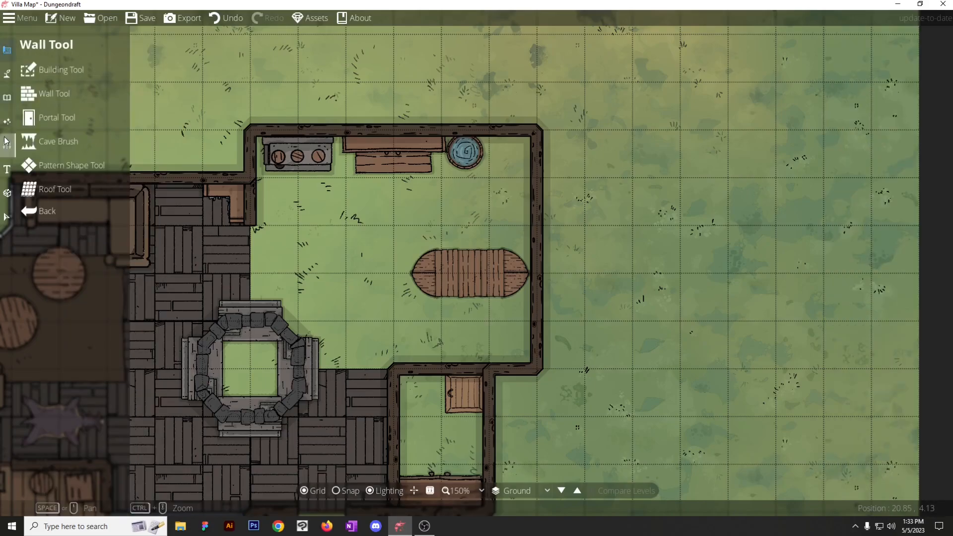
{"action": "left_click", "coordinate": [47, 117]}
{"action": "left_click", "coordinate": [336, 492]}
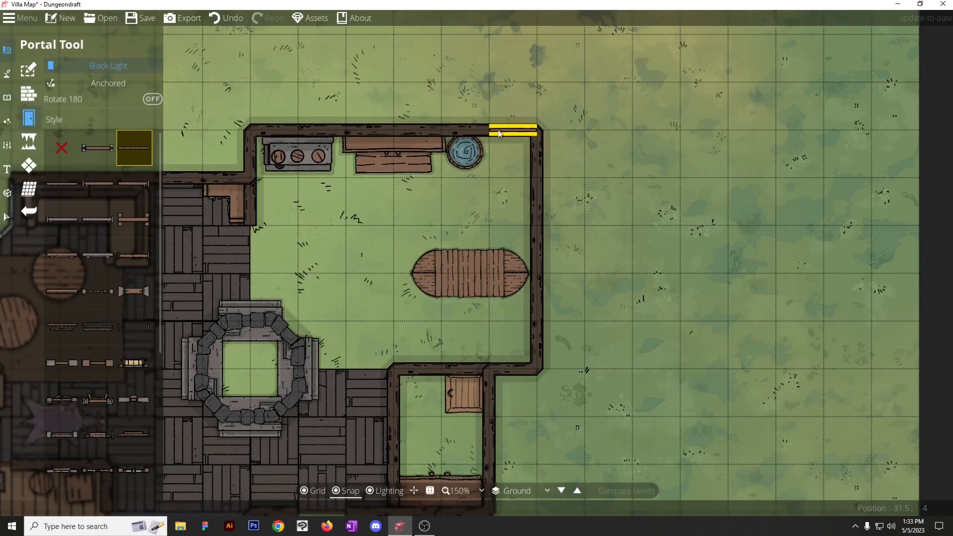
{"action": "left_click", "coordinate": [514, 130]}
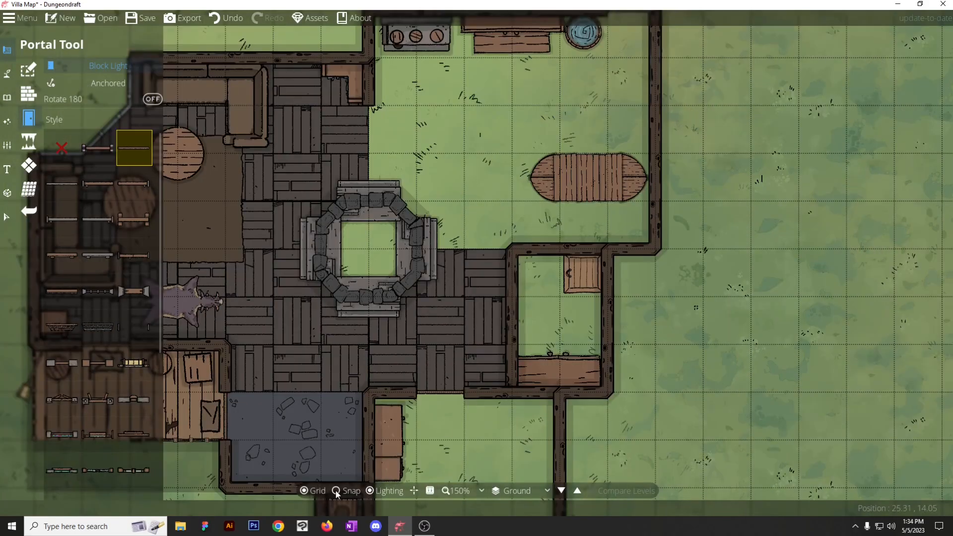
{"action": "left_click", "coordinate": [510, 277]}
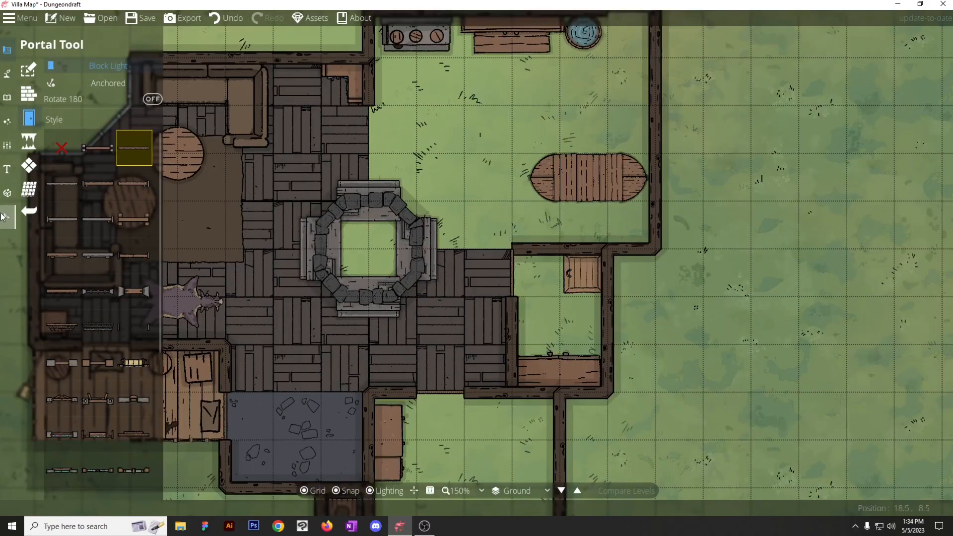
Reshape the dark wood floor pattern by its points to cut out the one-tile square outside the small room's west doorway.
{"action": "left_click", "coordinate": [28, 165]}
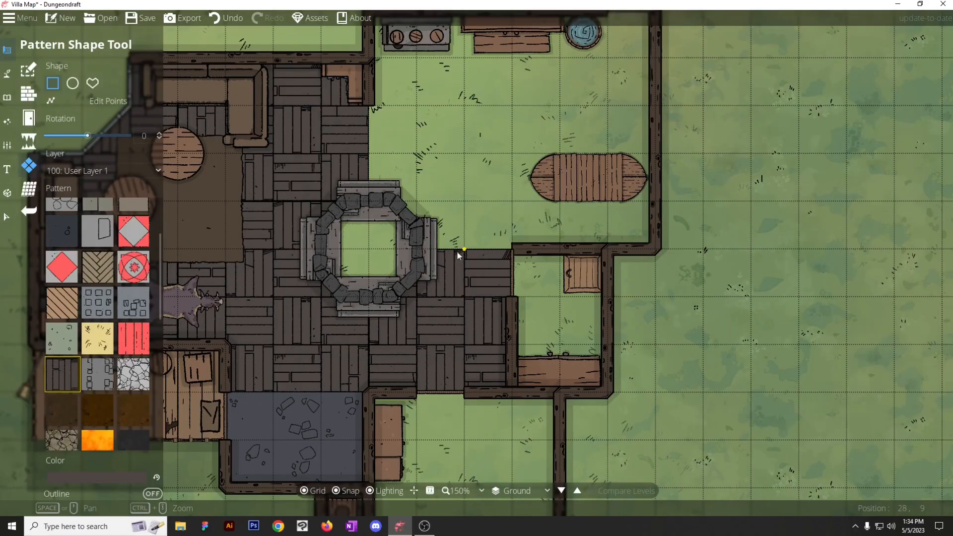
{"action": "left_click", "coordinate": [100, 102]}
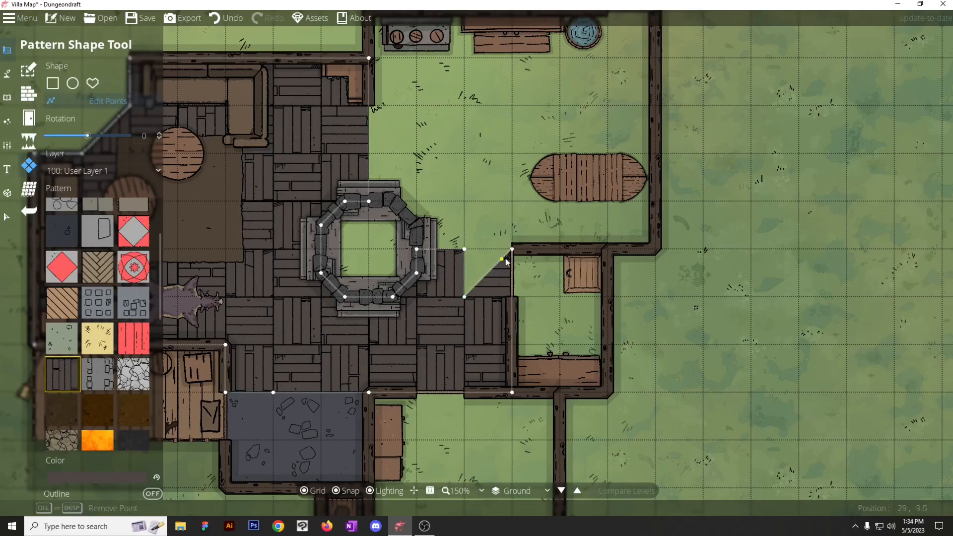
{"action": "left_click_drag", "start_coordinate": [509, 290], "coordinate": [510, 292]}
{"action": "left_click_drag", "start_coordinate": [480, 205], "coordinate": [365, 257]}
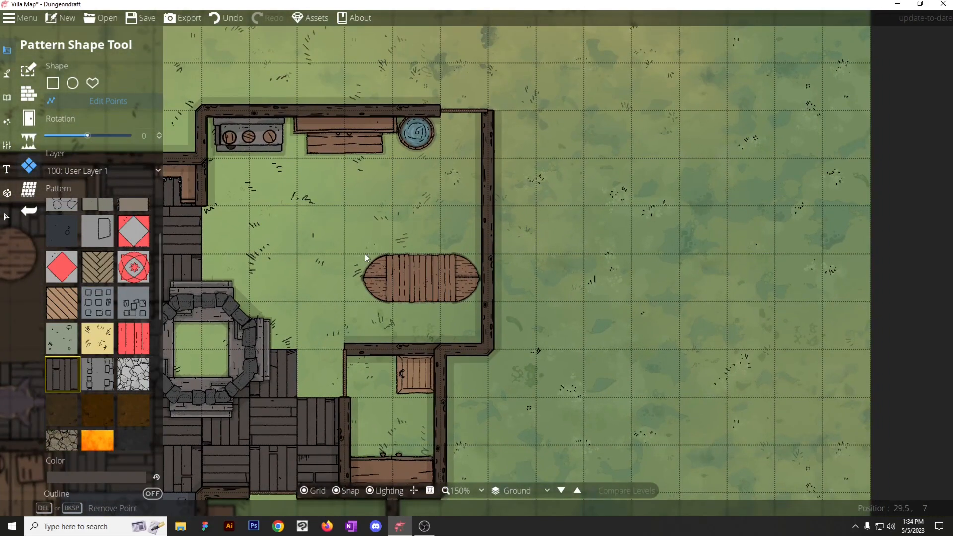
Place six wooden chairs around the rounded dining table, three on each long side, with the corner chairs angled toward it.
{"action": "left_click", "coordinate": [7, 97]}
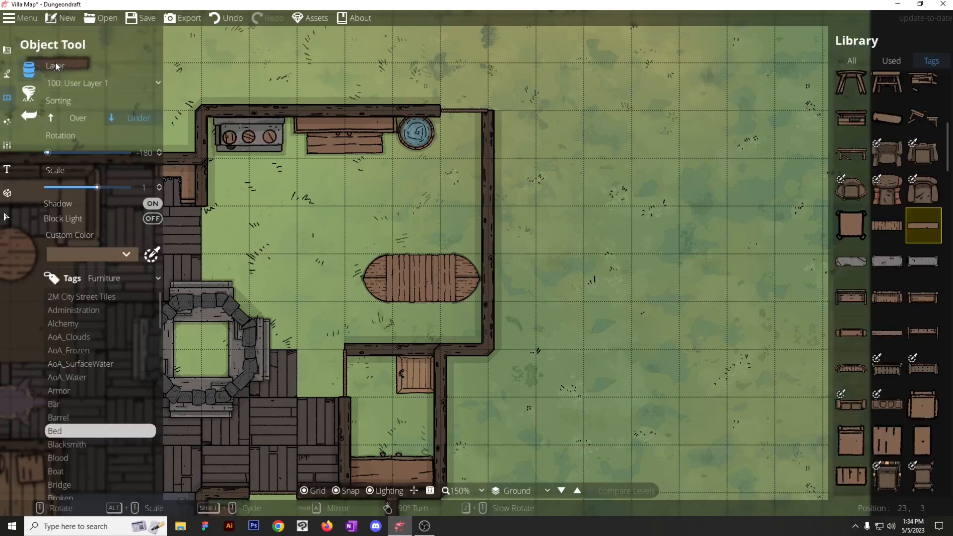
{"action": "scroll", "coordinate": [881, 208], "scroll_direction": "up", "scroll_amount": 3}
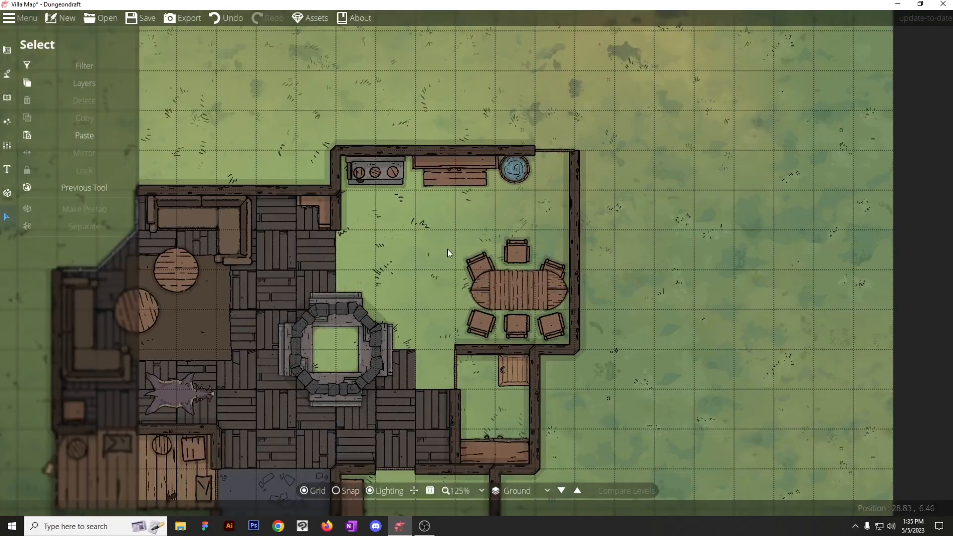
{"action": "left_click_drag", "start_coordinate": [447, 249], "coordinate": [492, 241]}
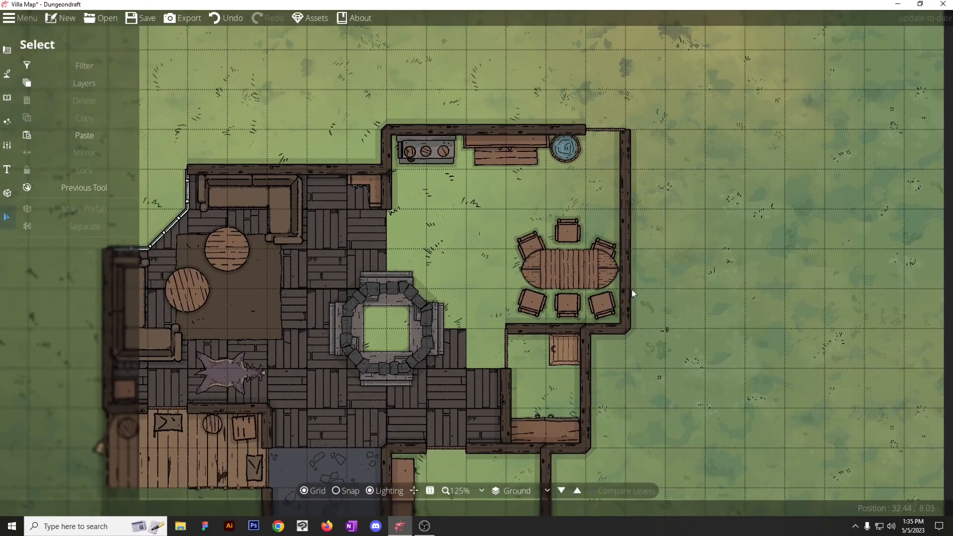
{"action": "left_click_drag", "start_coordinate": [489, 218], "coordinate": [417, 247]}
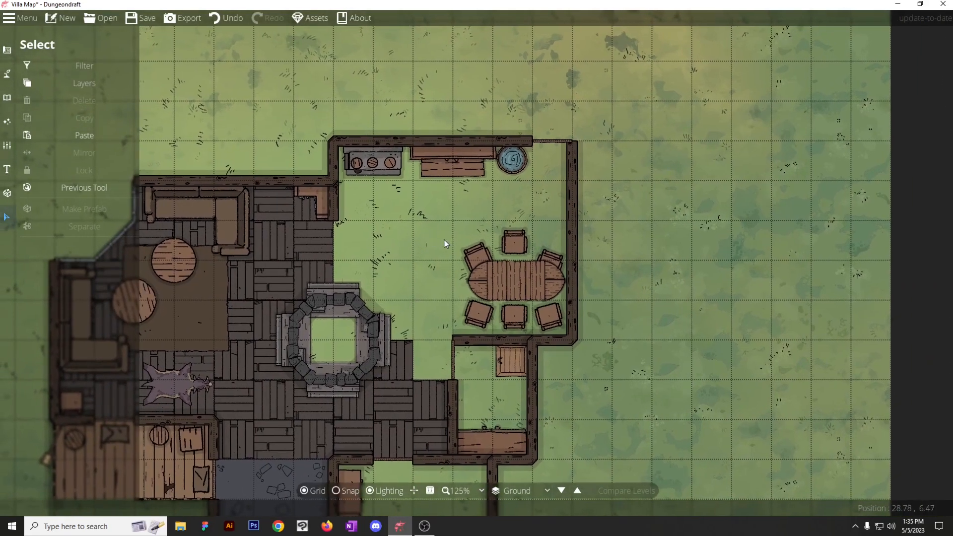
Place a wooden desk island in the open kitchen area west of the dining table.
{"action": "key", "text": "o"}
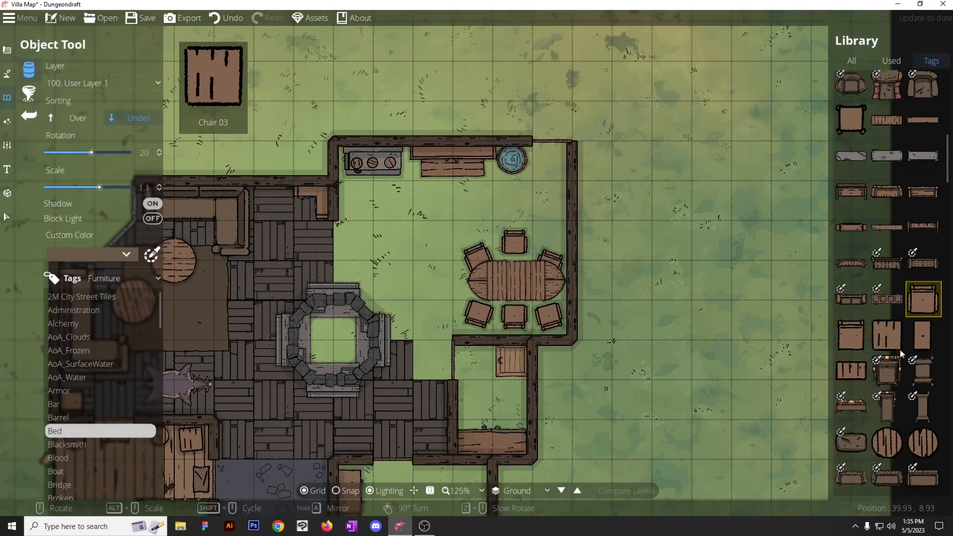
{"action": "scroll", "coordinate": [898, 351], "scroll_direction": "up", "scroll_amount": 5}
{"action": "scroll", "coordinate": [917, 379], "scroll_direction": "down", "scroll_amount": 8}
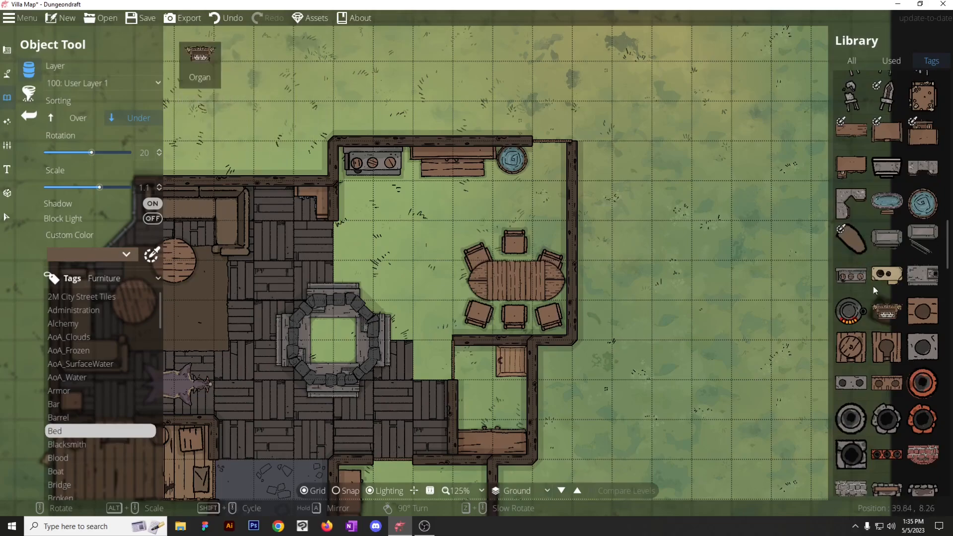
{"action": "left_click", "coordinate": [851, 167]}
{"action": "left_click", "coordinate": [410, 248]}
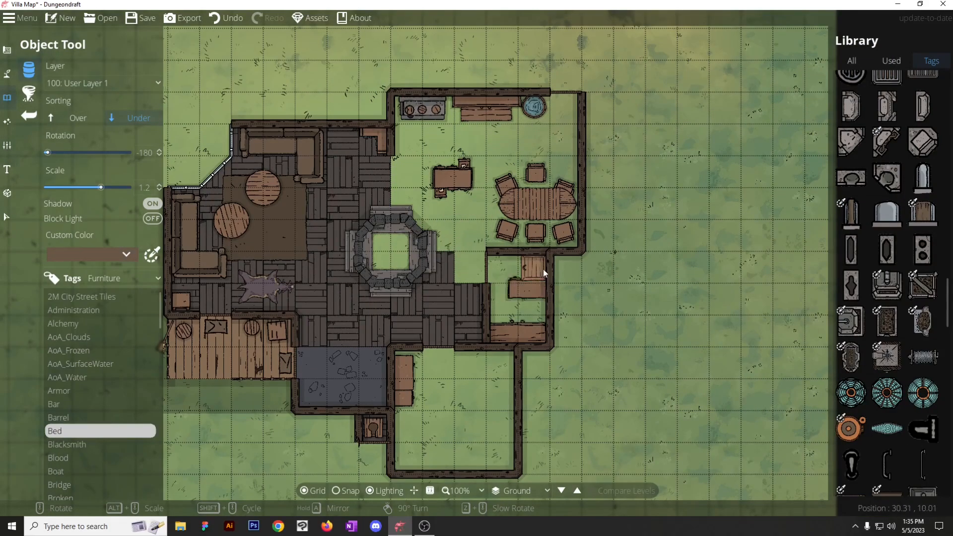
Place the wooden desk at 1.1 scale and -180° rotation in the southwest corner of the stone-floored room.
{"action": "left_click_drag", "start_coordinate": [437, 267], "coordinate": [458, 174]}
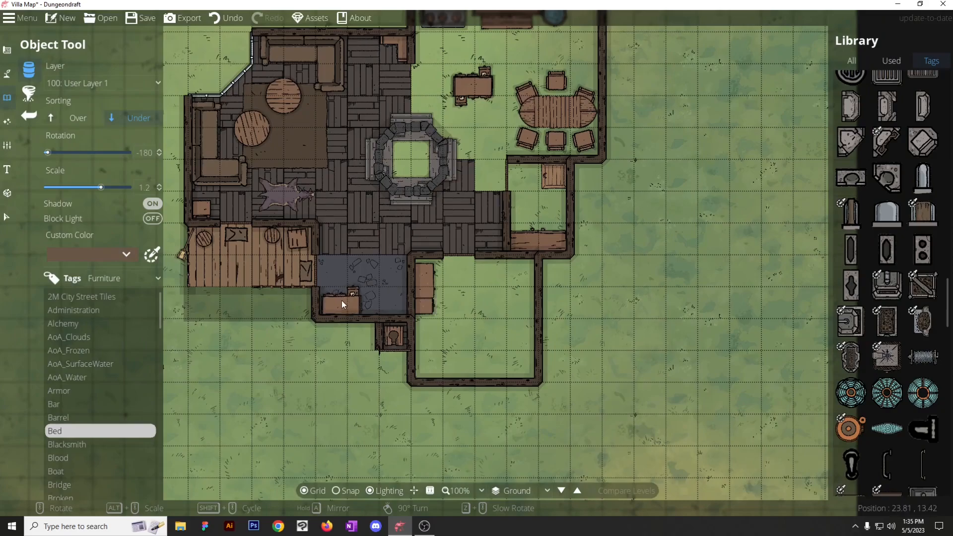
{"action": "scroll", "coordinate": [343, 301], "scroll_direction": "up", "scroll_amount": 3}
{"action": "scroll", "coordinate": [348, 314], "scroll_direction": "down", "scroll_amount": 1, "text": "alt"}
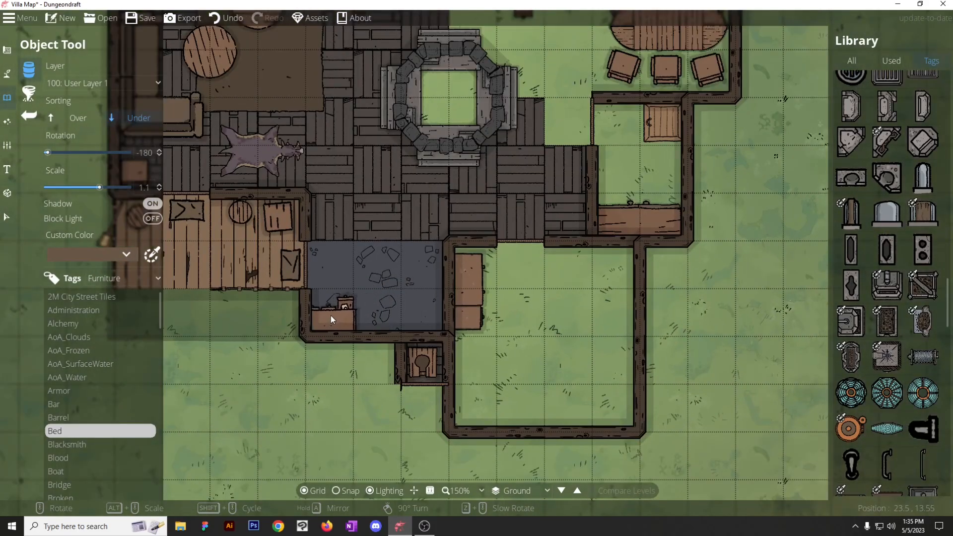
{"action": "left_click", "coordinate": [336, 315]}
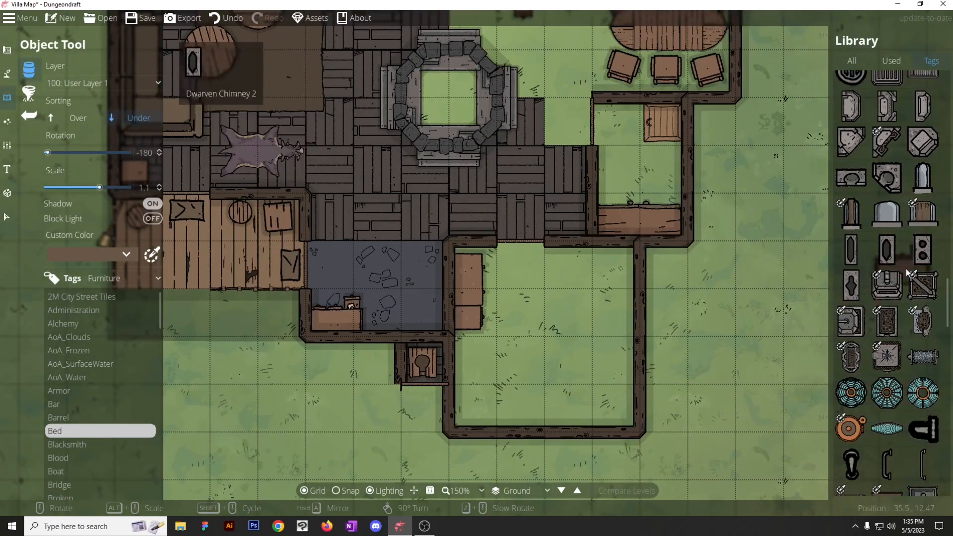
Place a wooden cabinet in the stone-floored room's southeast corner, and footwear found by searching "boot" between it and the desk.
{"action": "scroll", "coordinate": [905, 272], "scroll_direction": "up", "scroll_amount": 11}
{"action": "left_click", "coordinate": [888, 238]}
{"action": "right_click", "coordinate": [403, 314]}
{"action": "right_click", "coordinate": [404, 314]}
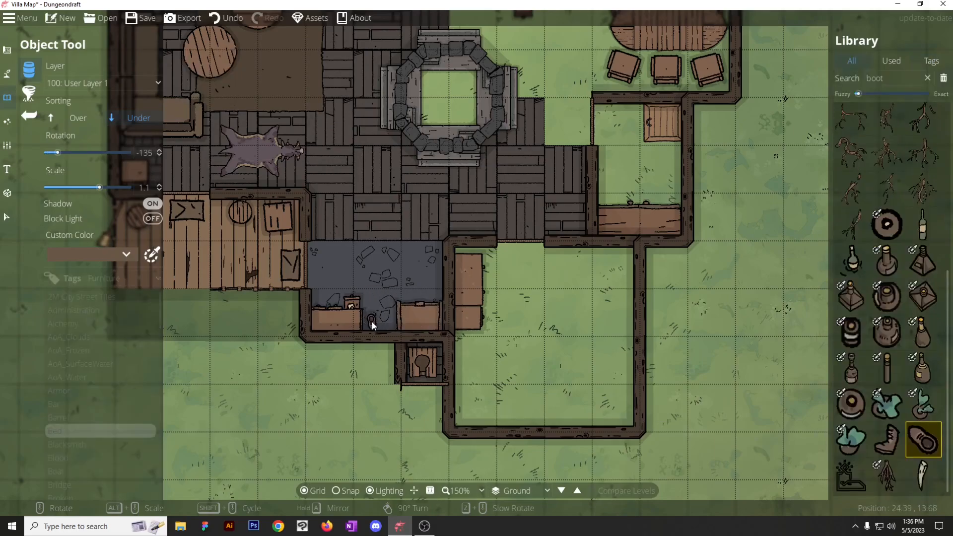
{"action": "scroll", "coordinate": [376, 319], "scroll_direction": "up", "scroll_amount": 1, "text": "shift"}
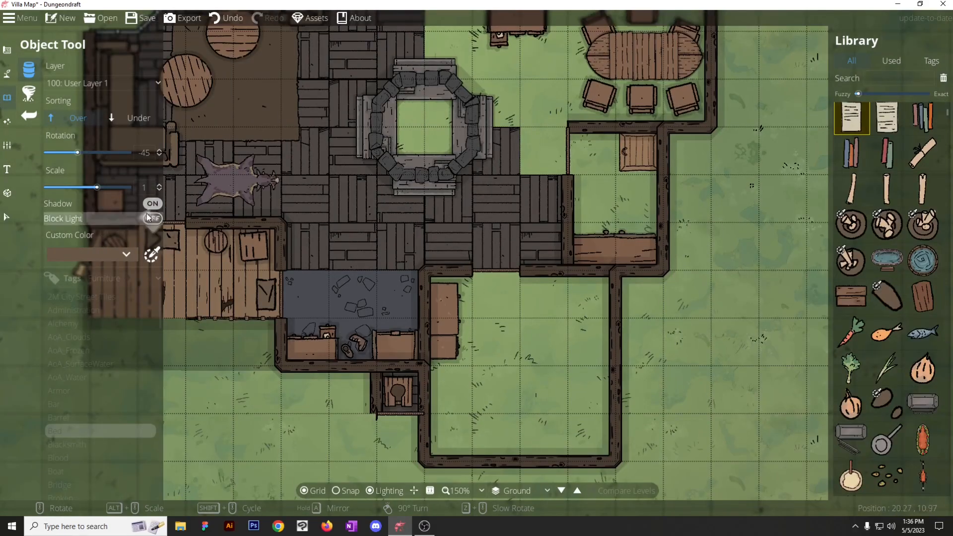
Turn off object shadows and place a written page and a scroll, angled at 0.8 scale, on the desk in the stone-floored room.
{"action": "left_click", "coordinate": [152, 204]}
{"action": "scroll", "coordinate": [320, 337], "scroll_direction": "down", "scroll_amount": 12}
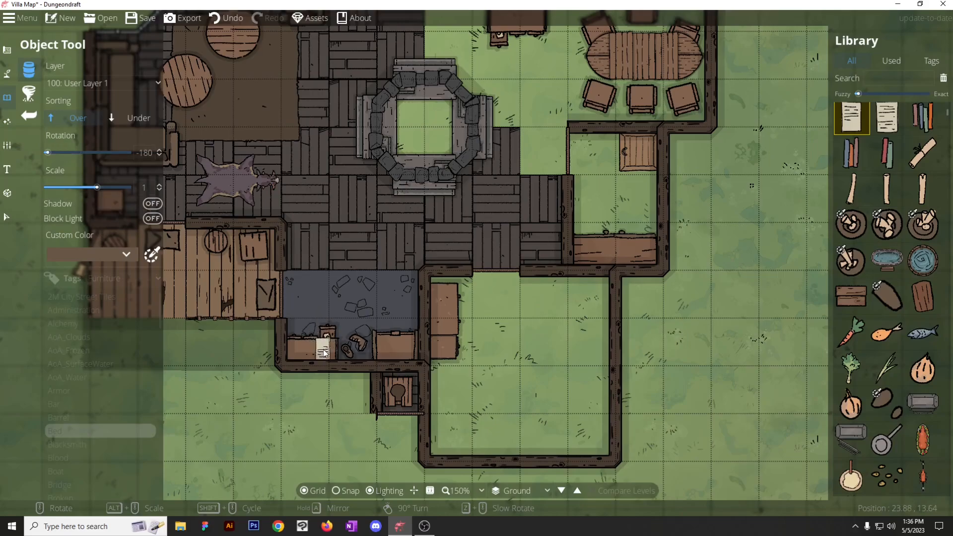
{"action": "scroll", "coordinate": [320, 352], "scroll_direction": "down", "scroll_amount": 2, "text": "alt"}
{"action": "scroll", "coordinate": [323, 355], "scroll_direction": "down", "scroll_amount": 6, "text": "shift"}
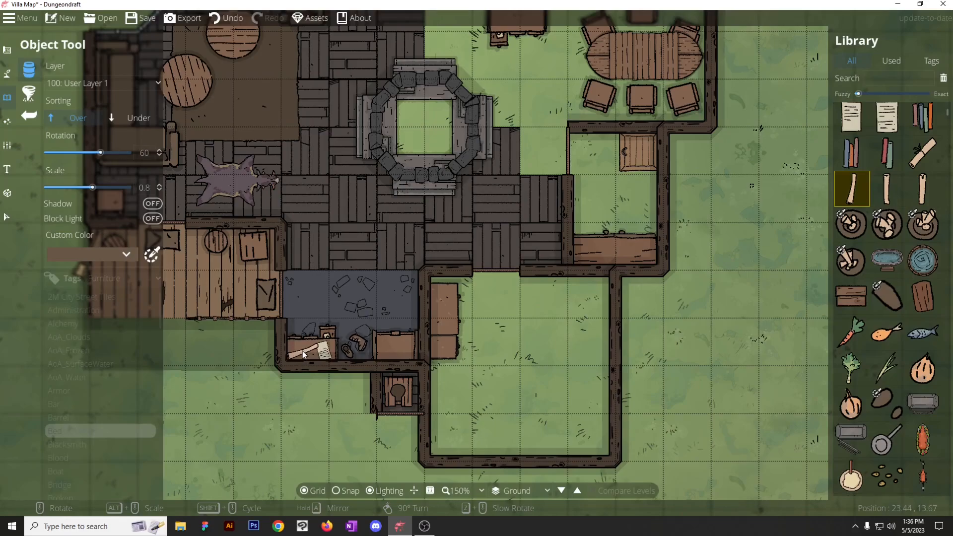
{"action": "scroll", "coordinate": [309, 352], "scroll_direction": "down", "scroll_amount": 1}
{"action": "left_click", "coordinate": [309, 352]}
Place a cutting board at 0.9 scale and 75° rotation on the east half of the kitchen island.
{"action": "left_click_drag", "start_coordinate": [431, 220], "coordinate": [454, 431]}
{"action": "scroll", "coordinate": [454, 431], "scroll_direction": "down", "scroll_amount": 1, "text": "ctrl"}
{"action": "left_click", "coordinate": [927, 304]}
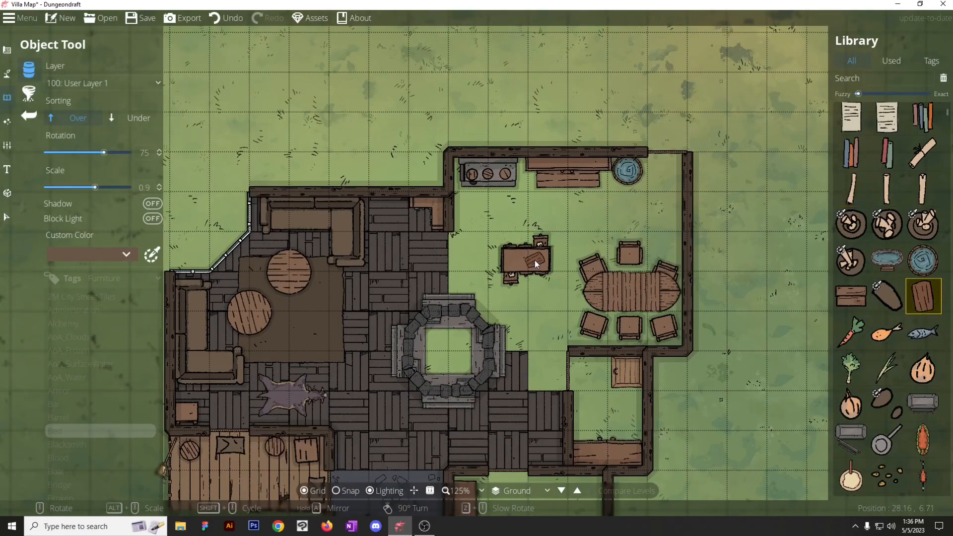
Place a frying pan at 1.2 scale and 75° rotation on the stove's middle burner.
{"action": "scroll", "coordinate": [844, 347], "scroll_direction": "down", "scroll_amount": 3}
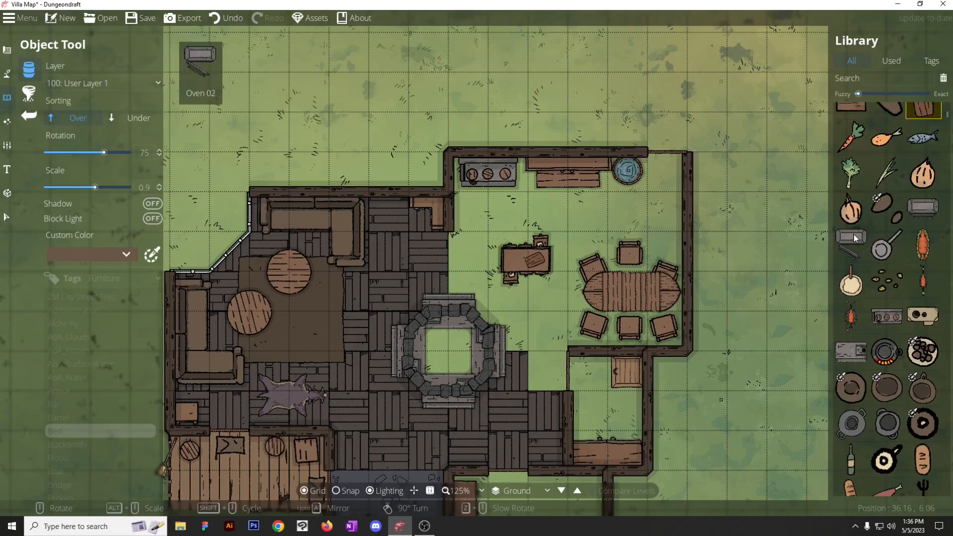
{"action": "left_click", "coordinate": [888, 244]}
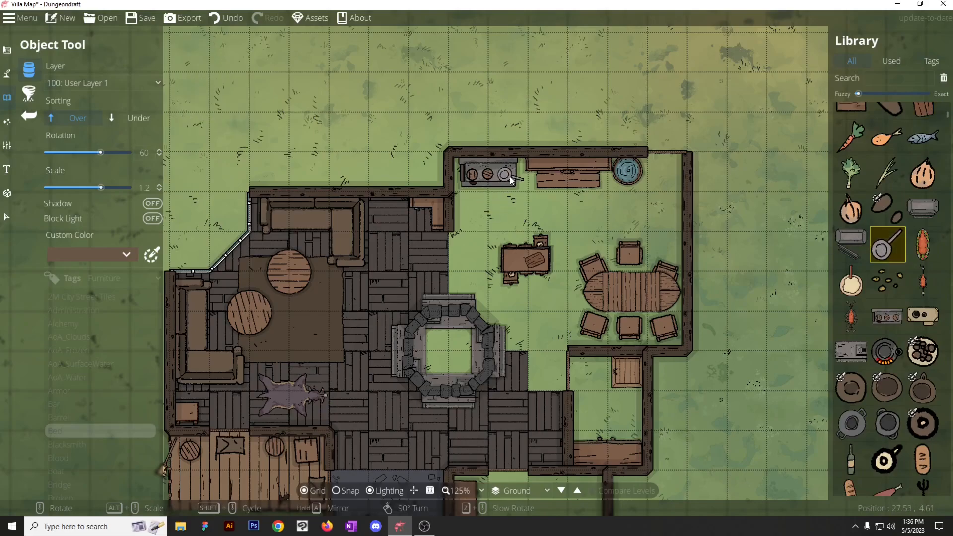
{"action": "left_click", "coordinate": [493, 176]}
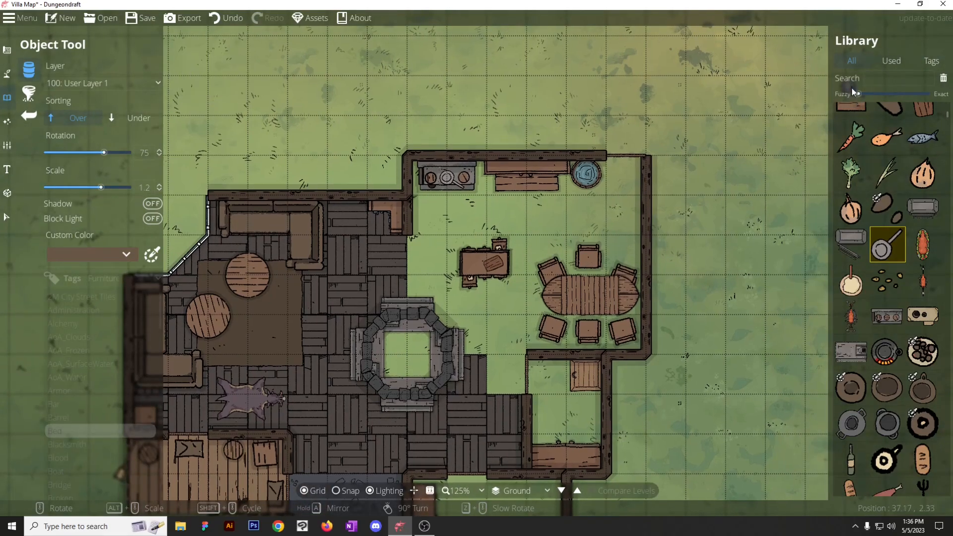
Search for "knife" and place Knife 2 at 1.8 scale and 60° rotation beside the cutting board on the kitchen island.
{"action": "left_click", "coordinate": [898, 77]}
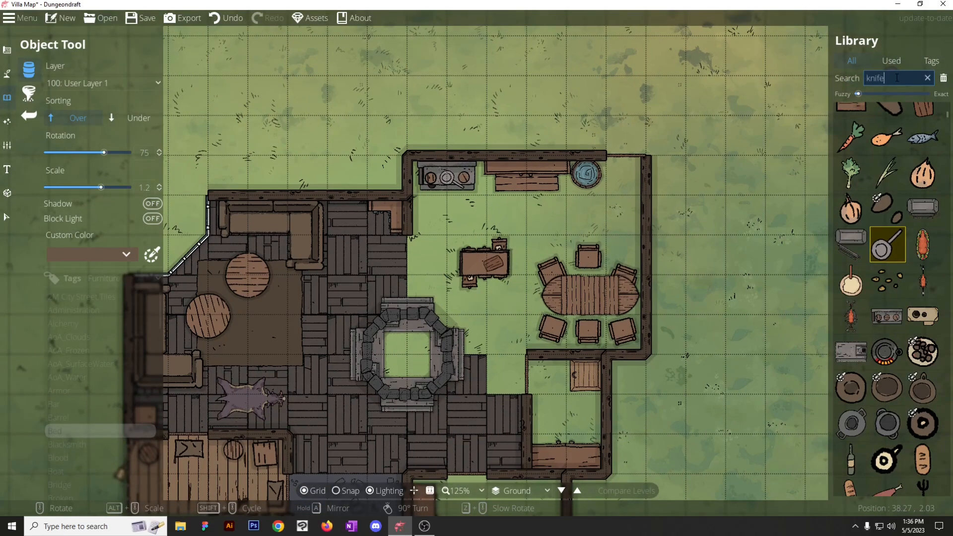
{"action": "left_click", "coordinate": [852, 156]}
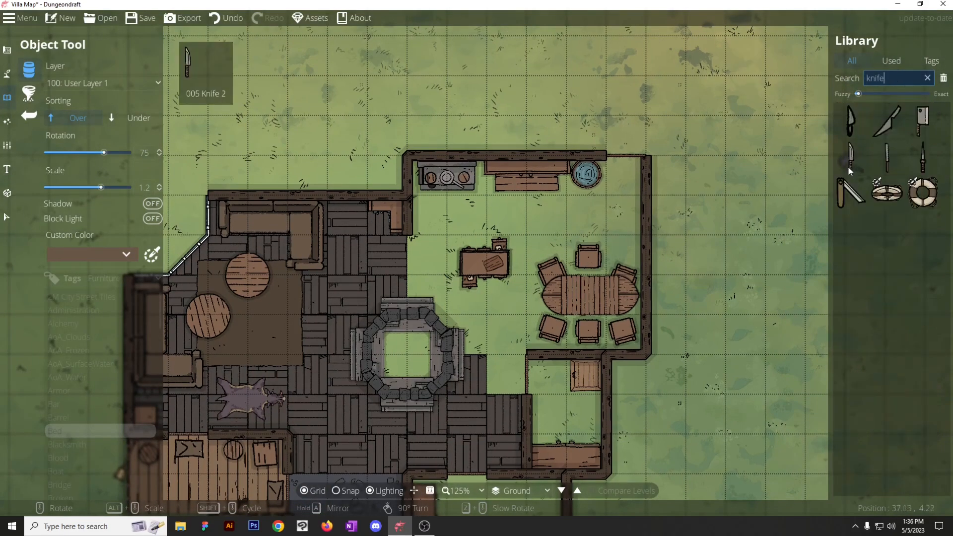
{"action": "left_click", "coordinate": [478, 262]}
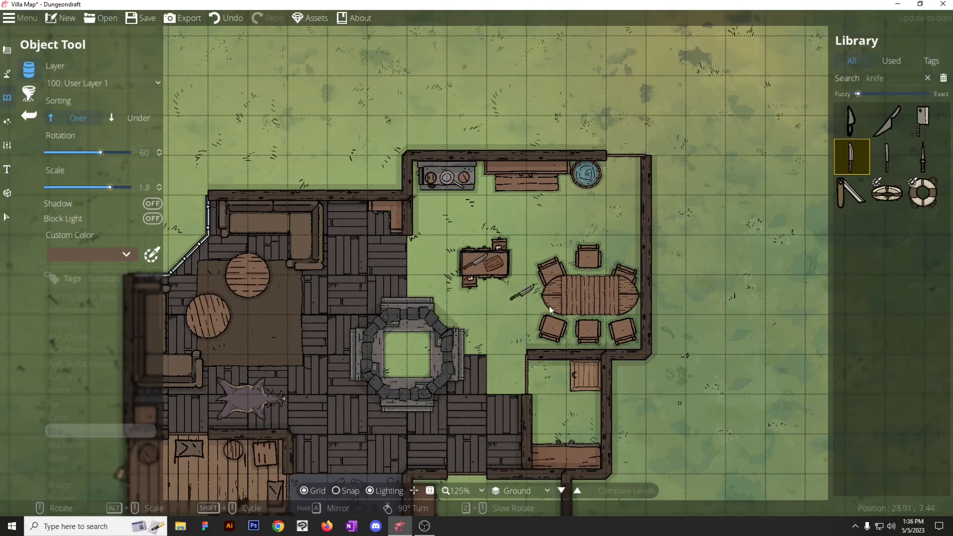
Place a bed with its pillow facing south in the south room's southeast corner and a 0.8-scale nightstand to its west.
{"action": "left_click_drag", "start_coordinate": [585, 334], "coordinate": [517, 330]}
{"action": "left_click_drag", "start_coordinate": [448, 313], "coordinate": [585, 272]}
{"action": "left_click_drag", "start_coordinate": [554, 398], "coordinate": [499, 238]}
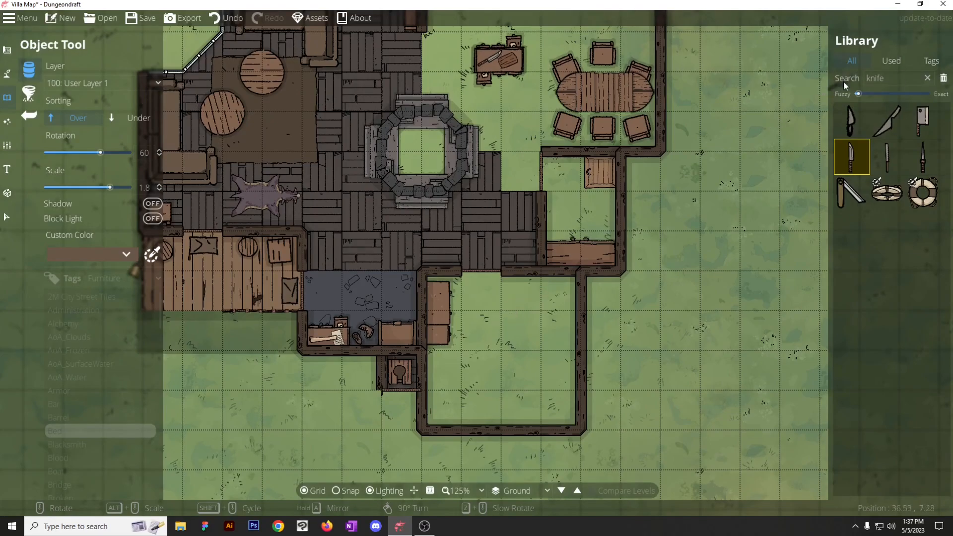
{"action": "left_click", "coordinate": [931, 61]}
{"action": "left_click", "coordinate": [887, 189]}
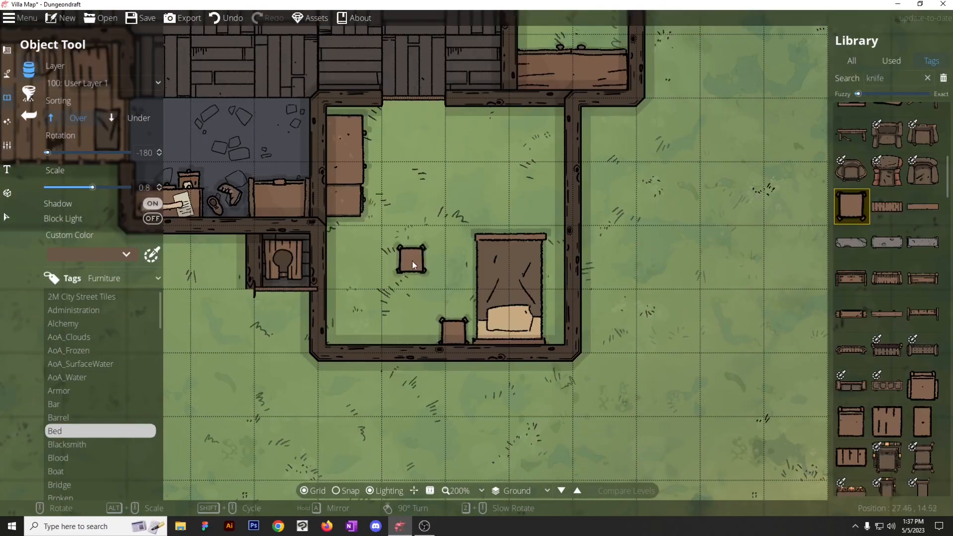
Place a curved wooden bench at 1.5 scale and 90° rotation against the bedroom's east wall, north of the bed.
{"action": "left_click_drag", "start_coordinate": [413, 261], "coordinate": [450, 298]}
{"action": "scroll", "coordinate": [859, 348], "scroll_direction": "down", "scroll_amount": 2}
{"action": "left_click", "coordinate": [853, 255]}
{"action": "right_click", "coordinate": [580, 204]}
{"action": "right_click", "coordinate": [578, 212]}
{"action": "right_click", "coordinate": [576, 213]}
{"action": "scroll", "coordinate": [577, 213], "scroll_direction": "up", "scroll_amount": 7}
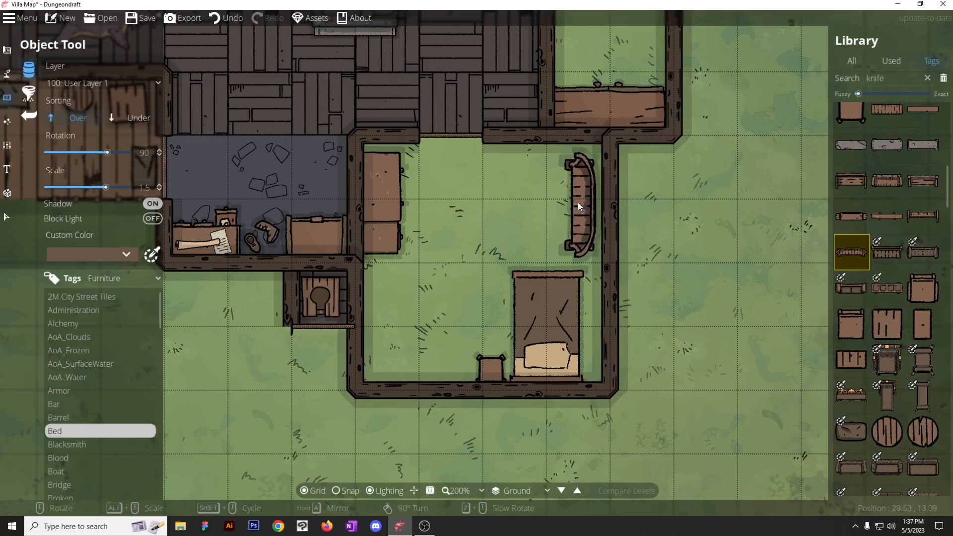
{"action": "left_click", "coordinate": [581, 203]}
Place a long wooden cabinet at -90° rotation against the bedroom's west wall, south of the existing cabinets.
{"action": "scroll", "coordinate": [507, 228], "scroll_direction": "down", "scroll_amount": 3}
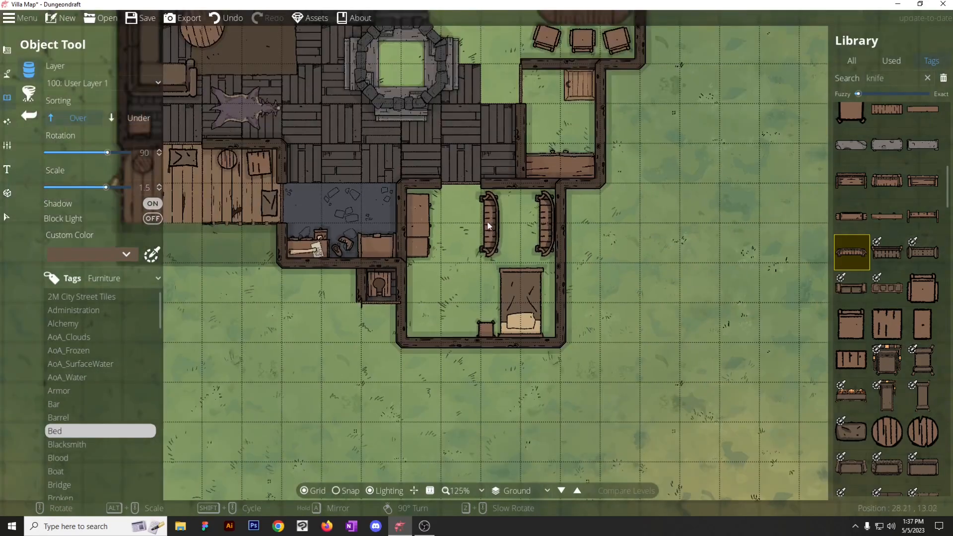
{"action": "scroll", "coordinate": [889, 336], "scroll_direction": "down", "scroll_amount": 4}
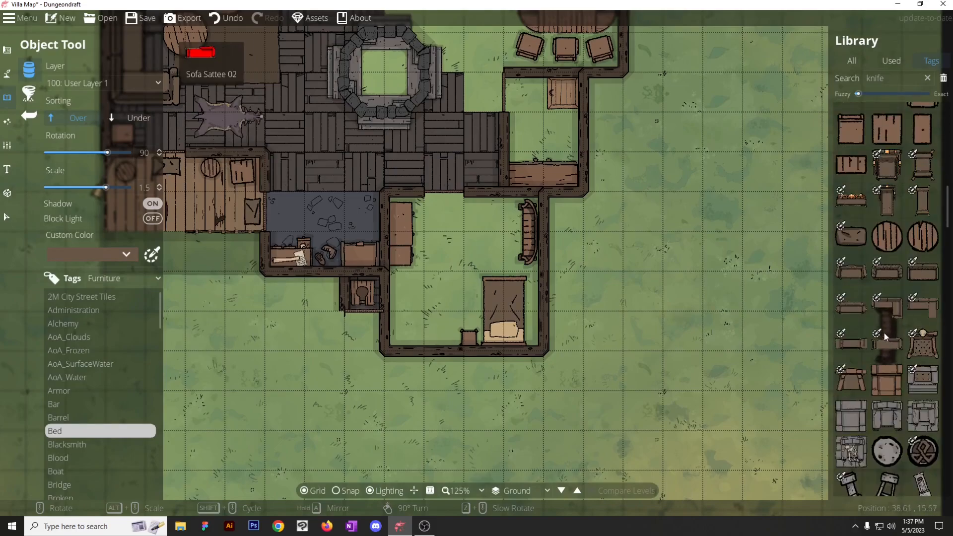
{"action": "scroll", "coordinate": [869, 237], "scroll_direction": "down", "scroll_amount": 5}
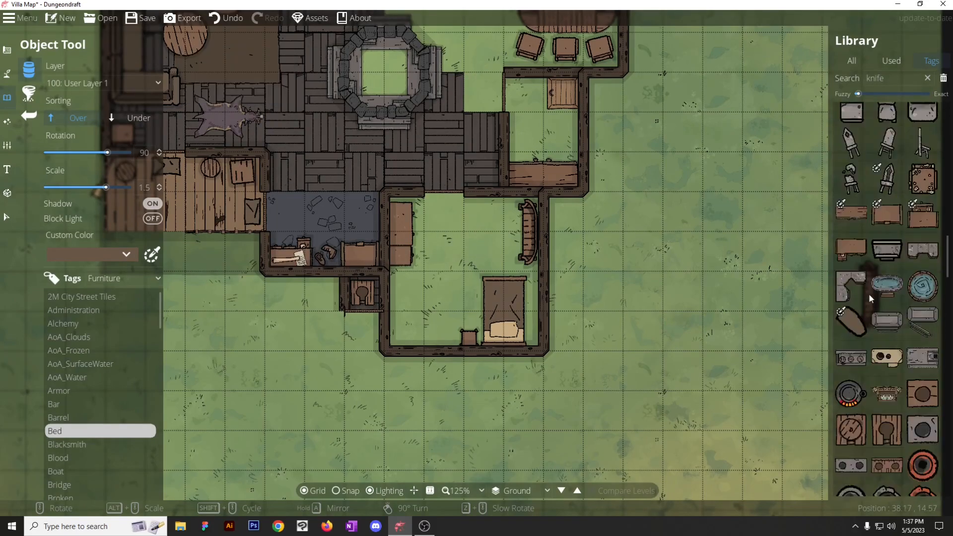
{"action": "left_click", "coordinate": [854, 215]}
{"action": "scroll", "coordinate": [426, 293], "scroll_direction": "down", "scroll_amount": 7, "text": "alt"}
{"action": "scroll", "coordinate": [420, 310], "scroll_direction": "down", "scroll_amount": 12}
{"action": "scroll", "coordinate": [400, 307], "scroll_direction": "up", "scroll_amount": 3, "text": "alt"}
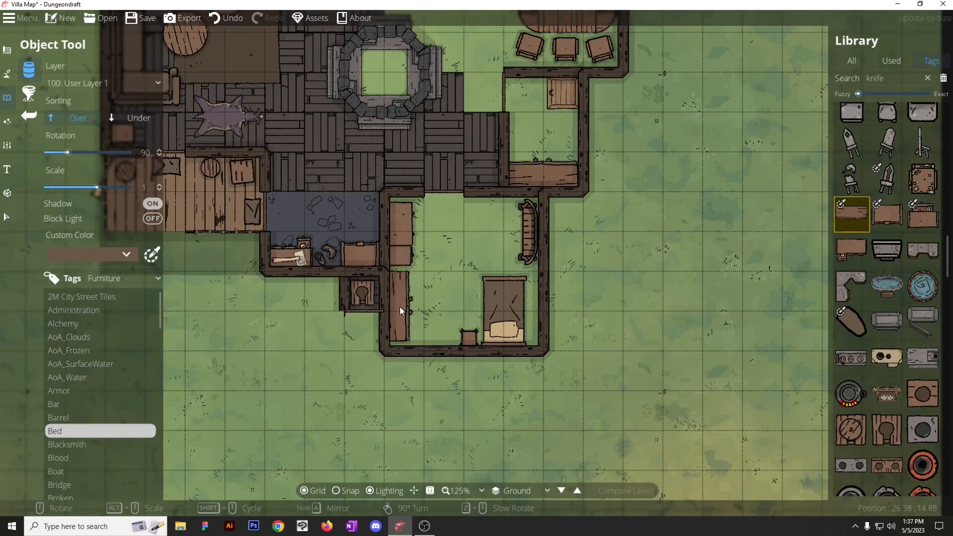
{"action": "left_click", "coordinate": [403, 308]}
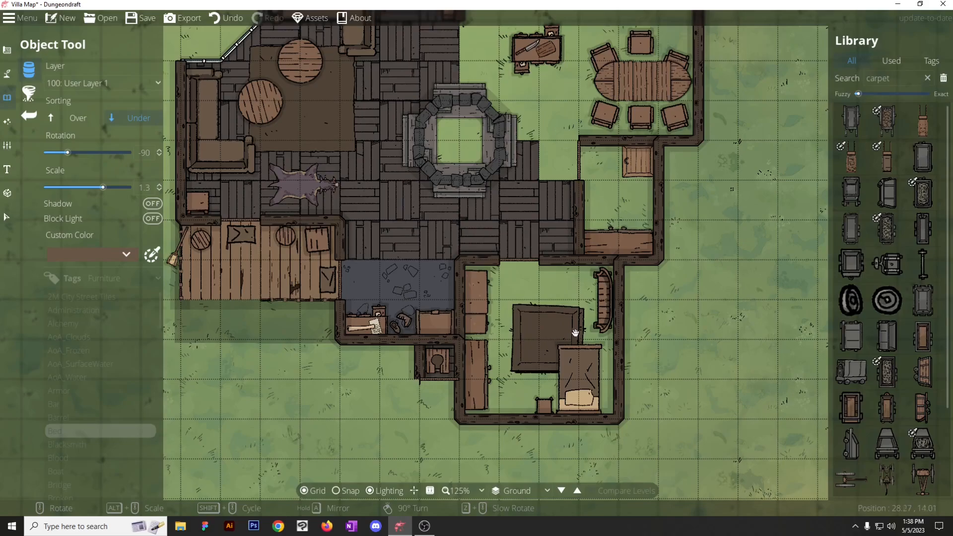
Place a chest found by searching "chest" at the foot of the bed, rotated -180°.
{"action": "left_click_drag", "start_coordinate": [575, 333], "coordinate": [544, 336]}
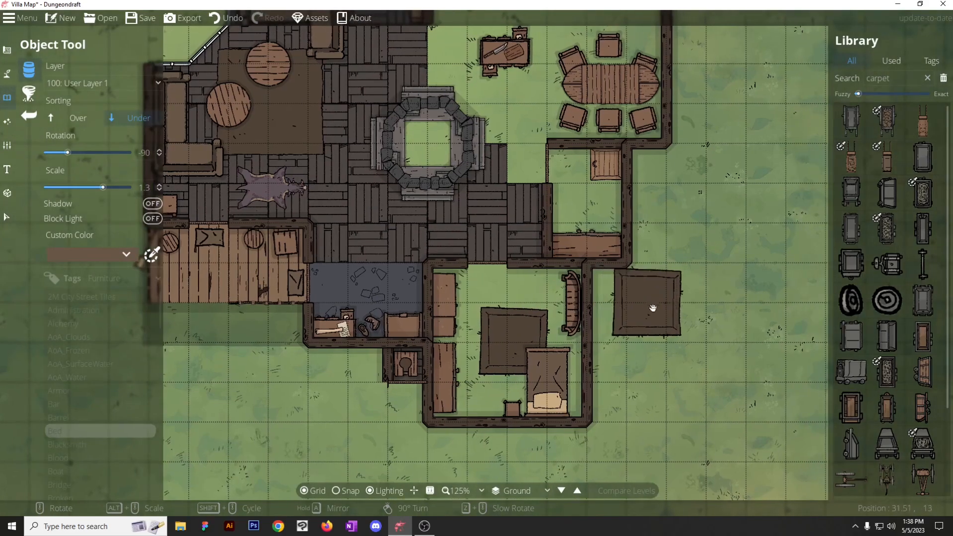
{"action": "left_click", "coordinate": [7, 219]}
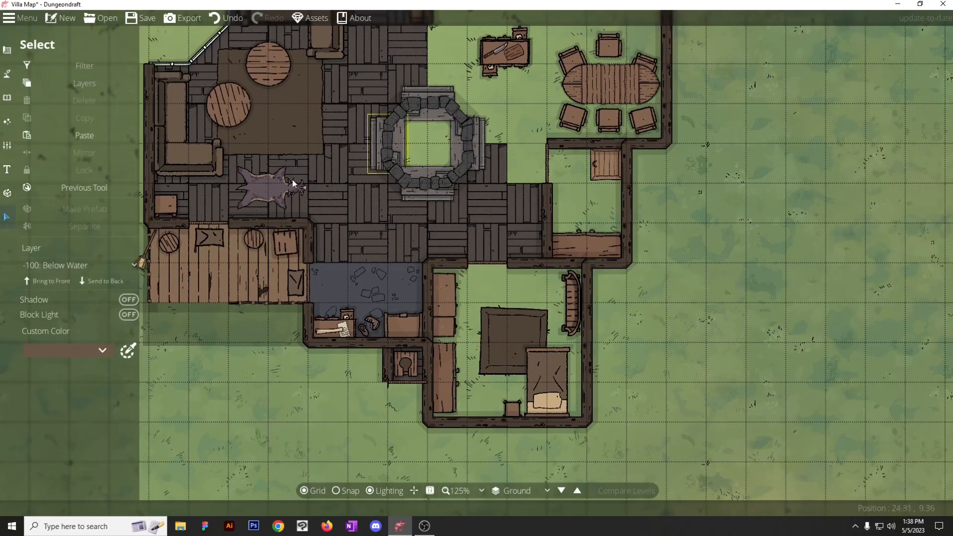
{"action": "left_click", "coordinate": [72, 187]}
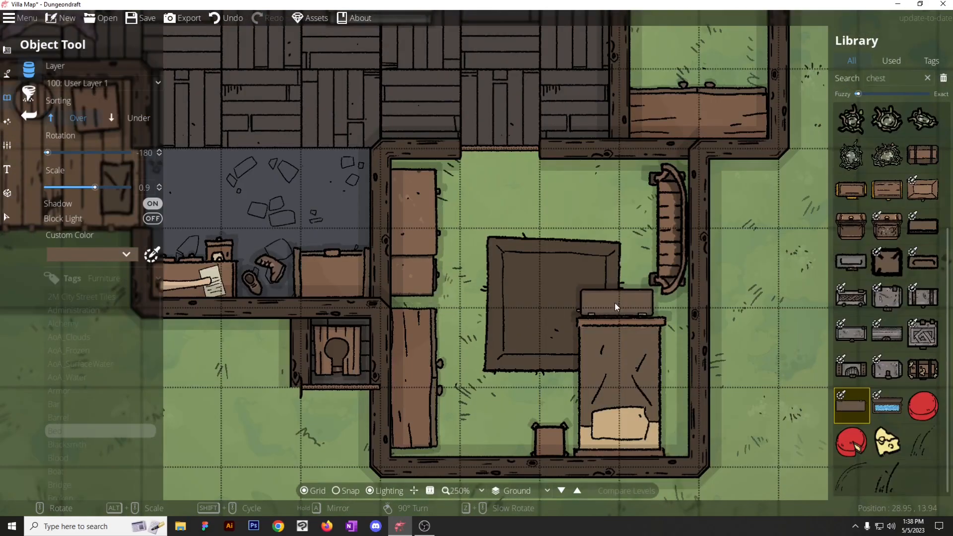
{"action": "scroll", "coordinate": [621, 306], "scroll_direction": "up", "scroll_amount": 1}
{"action": "left_click", "coordinate": [621, 305]}
Bring the bed to the front of its layer.
{"action": "left_click", "coordinate": [7, 217]}
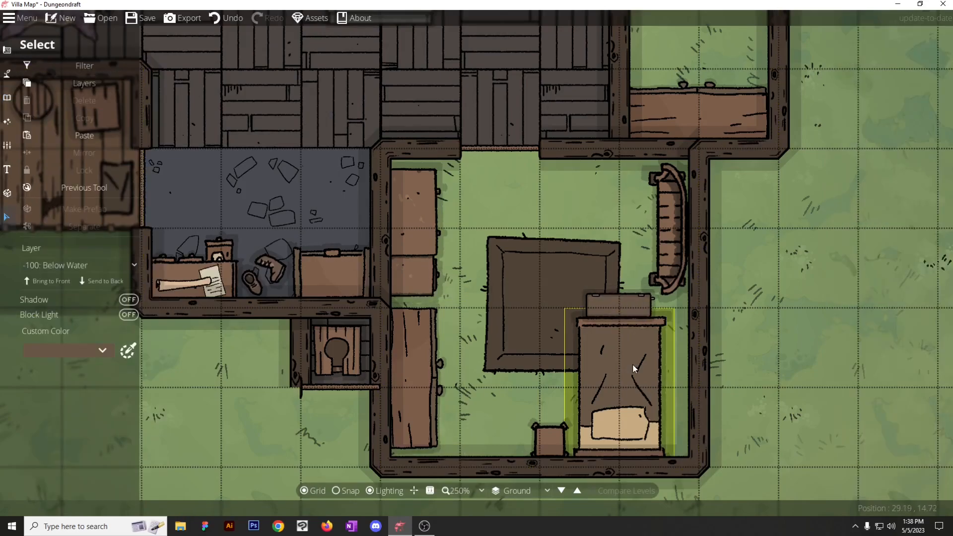
{"action": "left_click", "coordinate": [633, 404]}
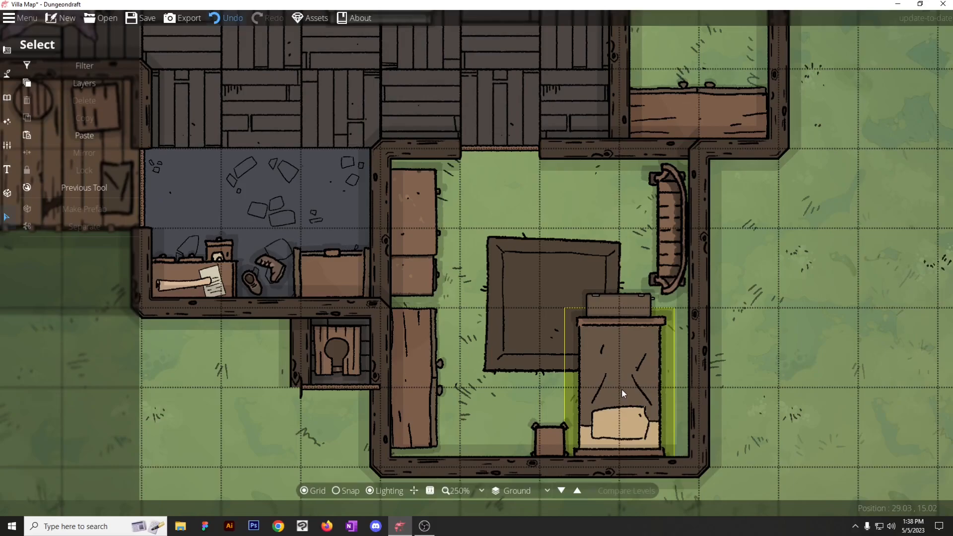
{"action": "left_click", "coordinate": [621, 389]}
{"action": "left_click", "coordinate": [40, 280]}
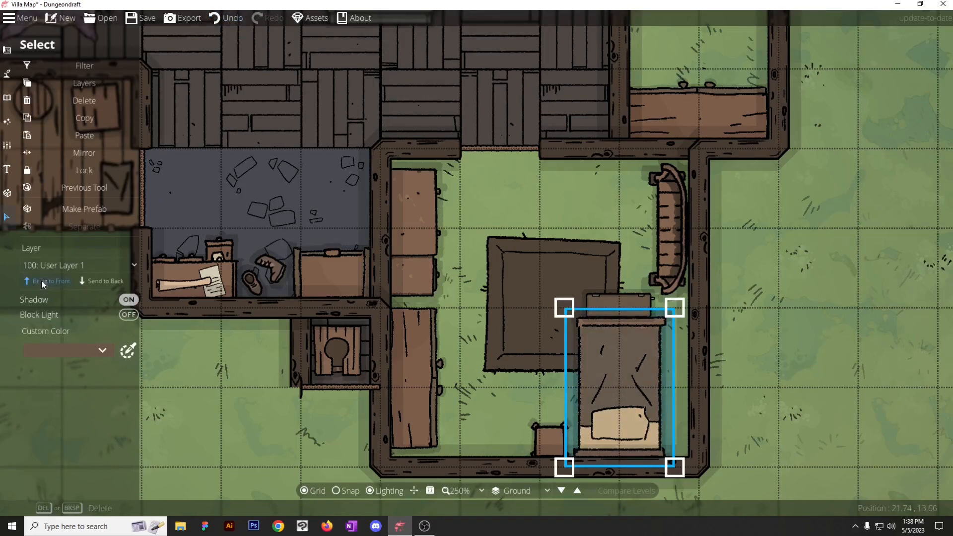
{"action": "left_click", "coordinate": [236, 424]}
Cover the whole bedroom floor with a rectangle of the dark herringbone wood pattern.
{"action": "scroll", "coordinate": [500, 340], "scroll_direction": "down", "scroll_amount": 4}
{"action": "left_click_drag", "start_coordinate": [396, 313], "coordinate": [456, 366]}
{"action": "left_click_drag", "start_coordinate": [385, 366], "coordinate": [236, 361]}
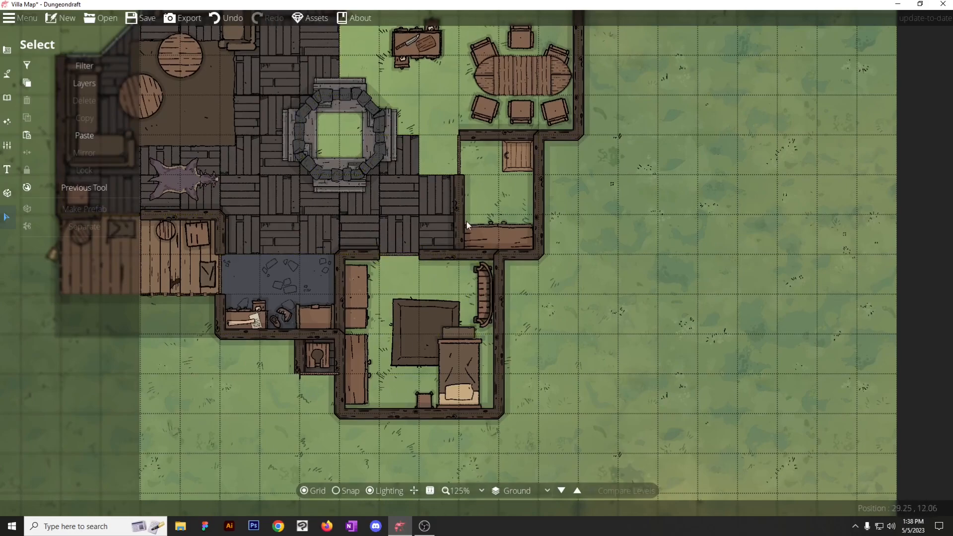
{"action": "left_click_drag", "start_coordinate": [428, 60], "coordinate": [480, 125]}
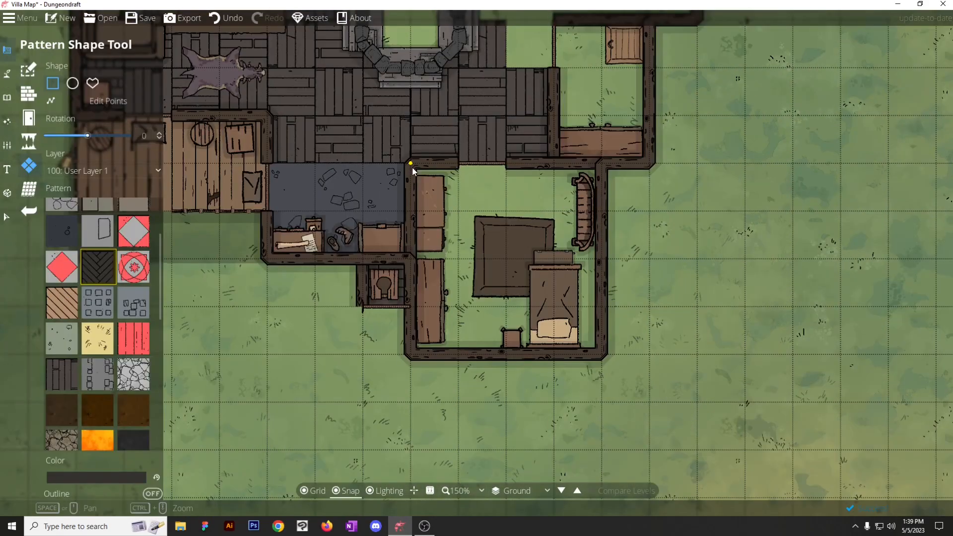
{"action": "left_click_drag", "start_coordinate": [410, 164], "coordinate": [602, 355]}
{"action": "scroll", "coordinate": [702, 406], "scroll_direction": "up", "scroll_amount": 3}
{"action": "scroll", "coordinate": [701, 406], "scroll_direction": "down", "scroll_amount": 3}
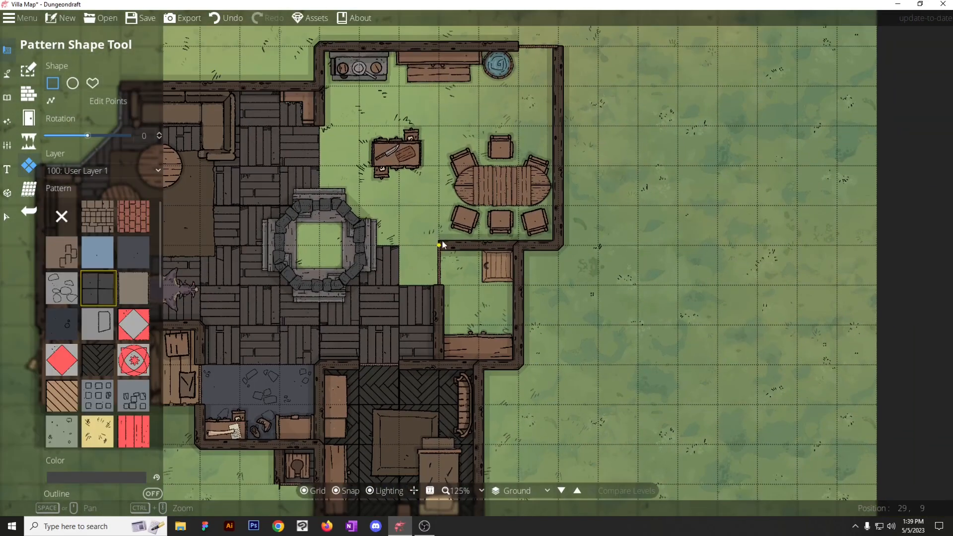
{"action": "mouse_move", "coordinate": [438, 245]}
{"action": "left_mouse_down"}
{"action": "mouse_move", "coordinate": [519, 356]}
{"action": "mouse_move", "coordinate": [515, 367]}
{"action": "left_mouse_up"}
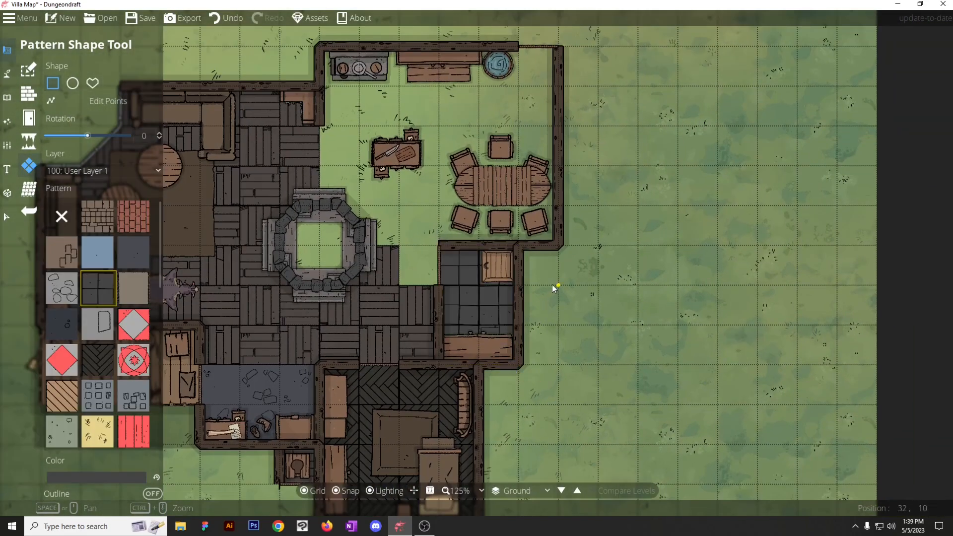
{"action": "scroll", "coordinate": [393, 277], "scroll_direction": "down", "scroll_amount": 2}
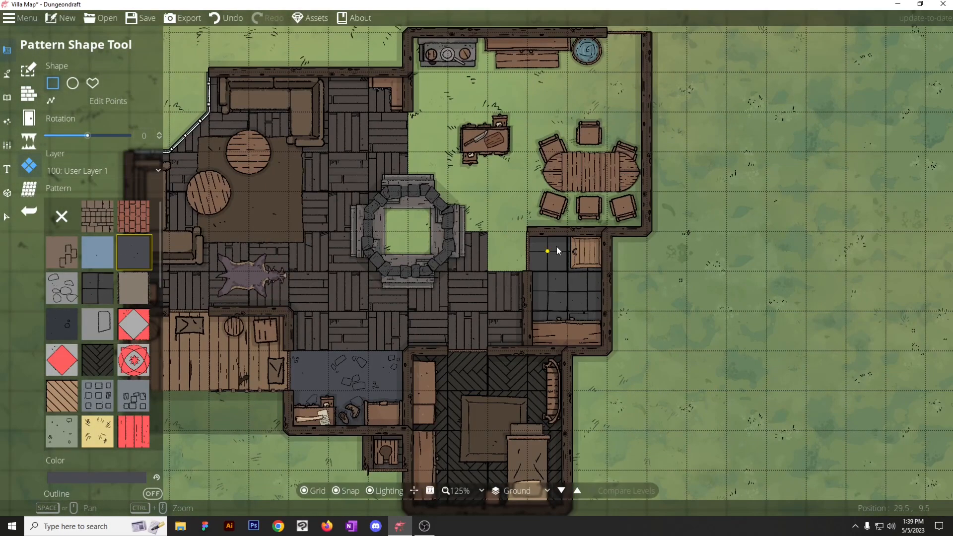
{"action": "key", "text": "ctrl+z"}
Cover the small storage room south of the dining area with a rectangle of the dark blue-grey stone pattern.
{"action": "left_click_drag", "start_coordinate": [529, 233], "coordinate": [606, 350]}
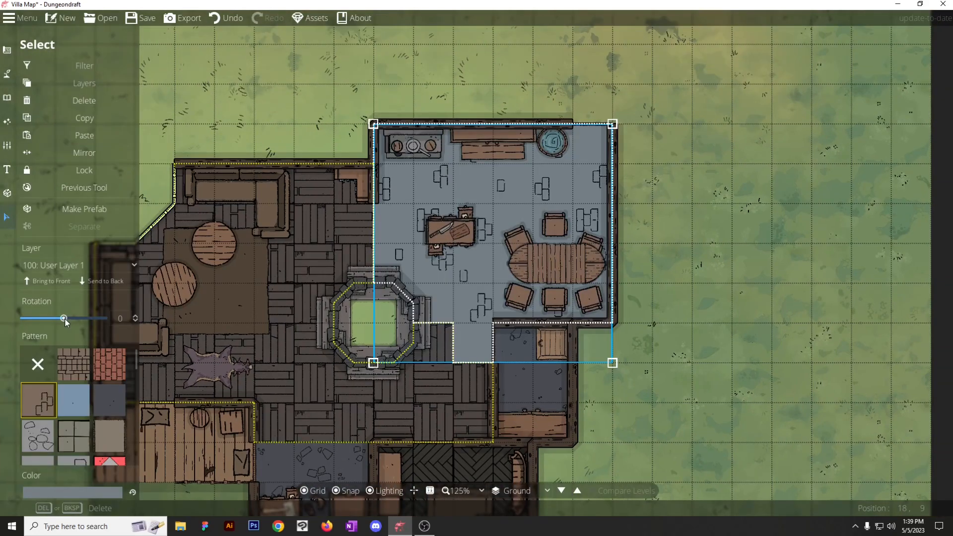
Rotate the kitchen and dining floor's brick pattern to -90° and recolour it to a darker neutral grey.
{"action": "left_click_drag", "start_coordinate": [64, 319], "coordinate": [46, 323]}
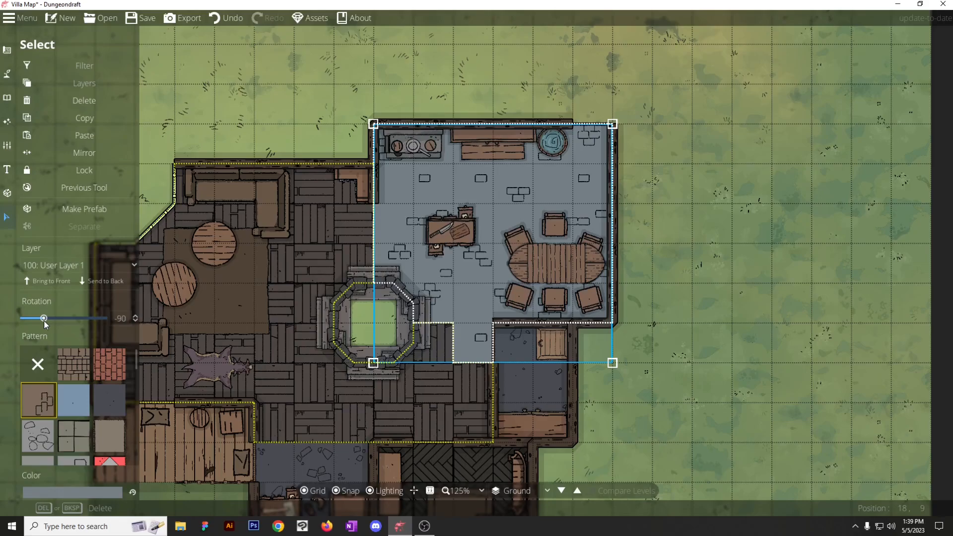
{"action": "left_click", "coordinate": [698, 314]}
{"action": "scroll", "coordinate": [683, 338], "scroll_direction": "down", "scroll_amount": 2}
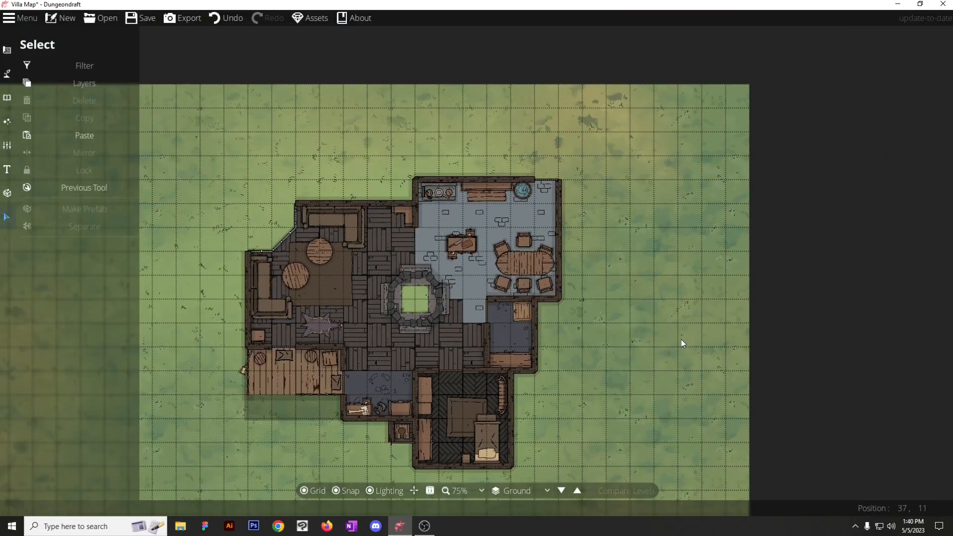
{"action": "left_click", "coordinate": [501, 220]}
{"action": "left_click_drag", "start_coordinate": [642, 304], "coordinate": [659, 275]}
{"action": "left_click", "coordinate": [52, 490]}
{"action": "left_click_drag", "start_coordinate": [14, 314], "coordinate": [14, 324]}
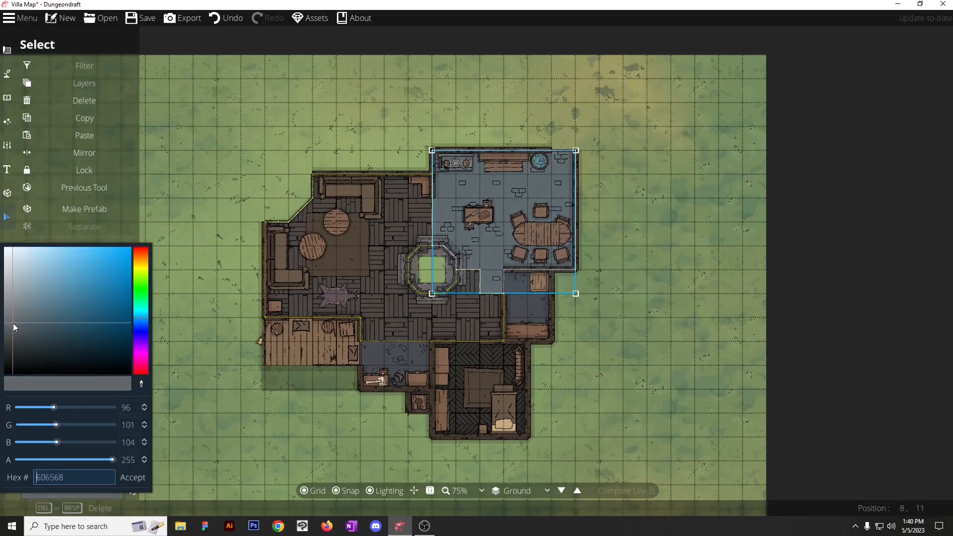
{"action": "left_click_drag", "start_coordinate": [14, 324], "coordinate": [13, 326]}
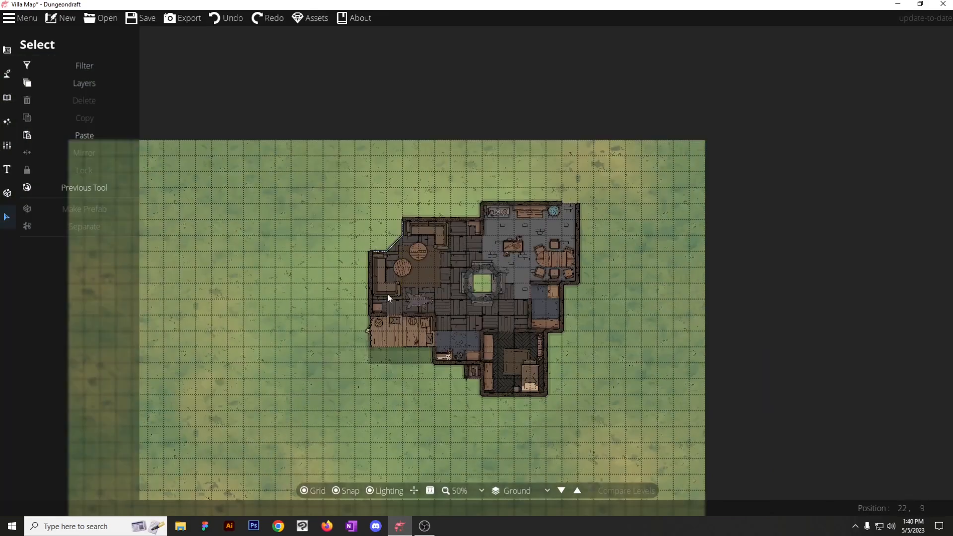
Place copies of the flat elongated boulder at 0.6 scale and varied rotations along the inner edge of the central stone ring.
{"action": "left_click_drag", "start_coordinate": [346, 334], "coordinate": [312, 282]}
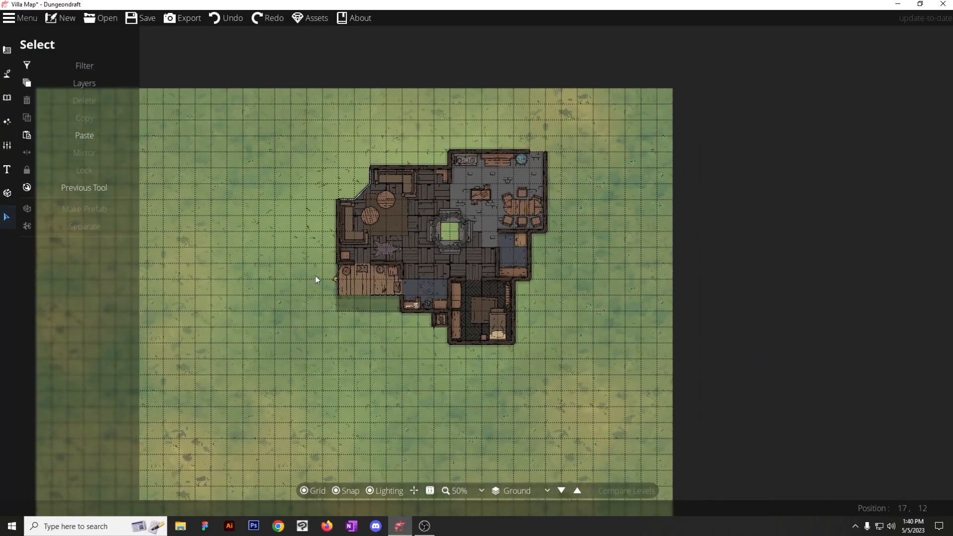
{"action": "scroll", "coordinate": [434, 208], "scroll_direction": "up", "scroll_amount": 4}
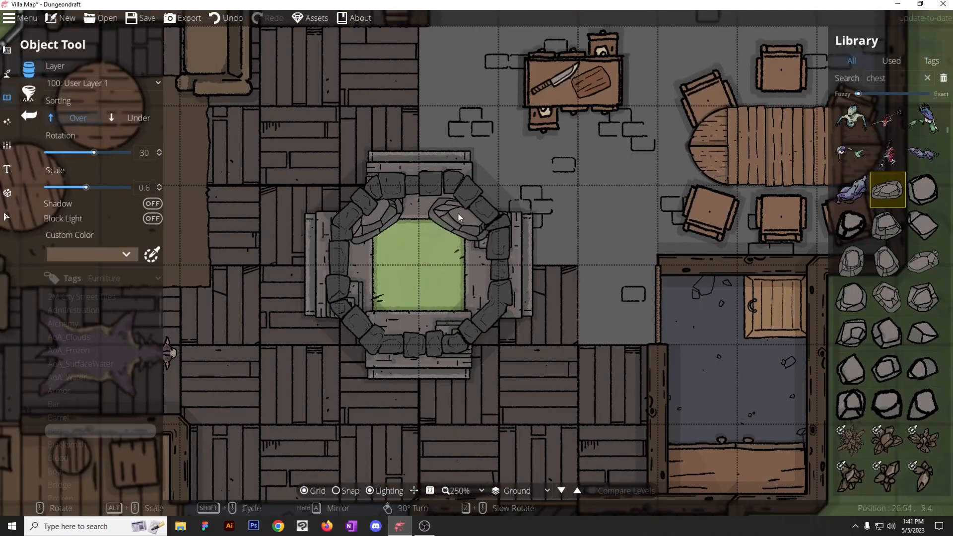
{"action": "scroll", "coordinate": [463, 213], "scroll_direction": "up", "scroll_amount": 1}
{"action": "left_click", "coordinate": [464, 213]}
{"action": "scroll", "coordinate": [436, 246], "scroll_direction": "up", "scroll_amount": 7}
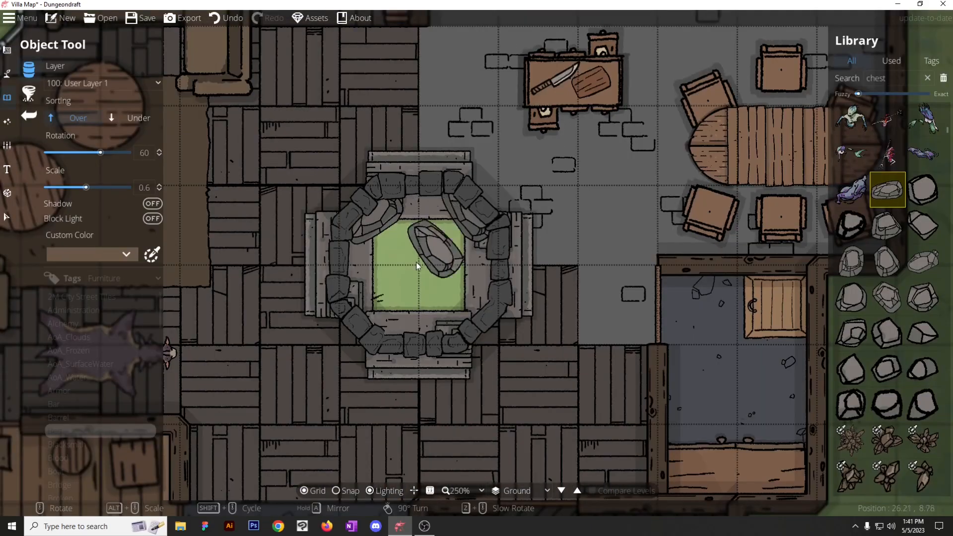
{"action": "left_click", "coordinate": [369, 311]}
{"action": "scroll", "coordinate": [448, 318], "scroll_direction": "up", "scroll_amount": 13}
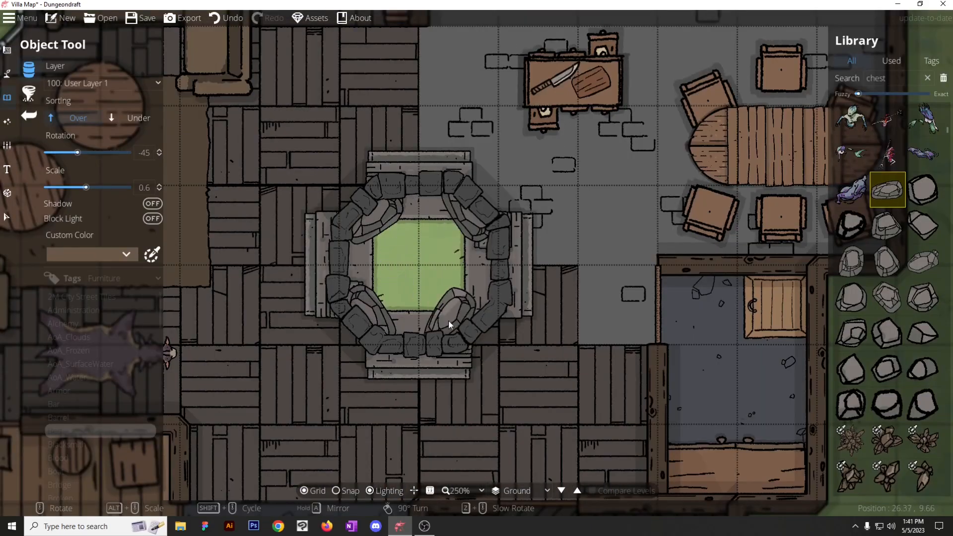
{"action": "left_click", "coordinate": [478, 293]}
{"action": "scroll", "coordinate": [484, 295], "scroll_direction": "up", "scroll_amount": 7}
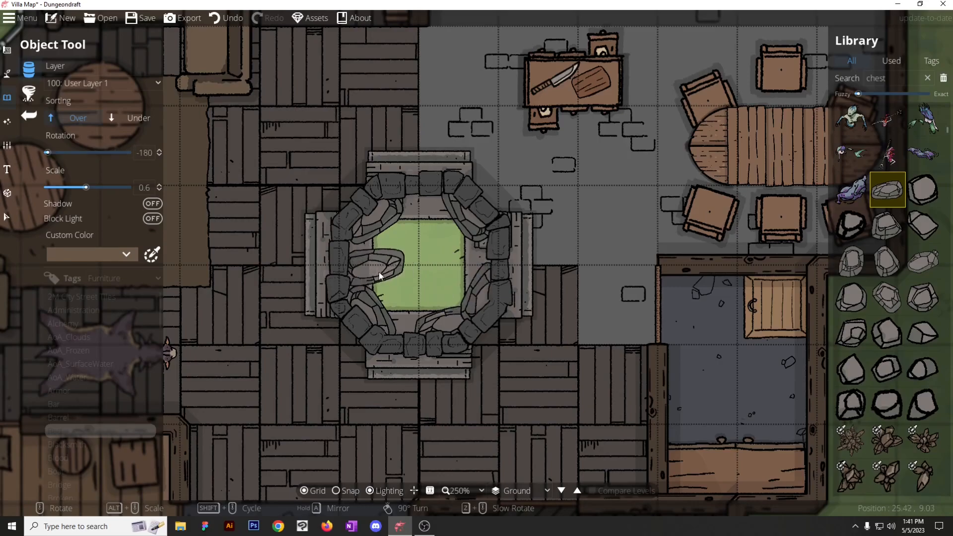
{"action": "left_click", "coordinate": [355, 264]}
Add more boulders at 0.5 scale, sorted under and variously rotated, to fill an inner row of the central stone ring.
{"action": "left_click", "coordinate": [854, 260]}
{"action": "scroll", "coordinate": [420, 210], "scroll_direction": "up", "scroll_amount": 3}
{"action": "scroll", "coordinate": [422, 207], "scroll_direction": "down", "scroll_amount": 5}
{"action": "scroll", "coordinate": [423, 205], "scroll_direction": "down", "scroll_amount": 4}
{"action": "scroll", "coordinate": [422, 205], "scroll_direction": "up", "scroll_amount": 4}
{"action": "scroll", "coordinate": [422, 206], "scroll_direction": "down", "scroll_amount": 1}
{"action": "left_click", "coordinate": [423, 205]}
{"action": "scroll", "coordinate": [470, 259], "scroll_direction": "up", "scroll_amount": 4}
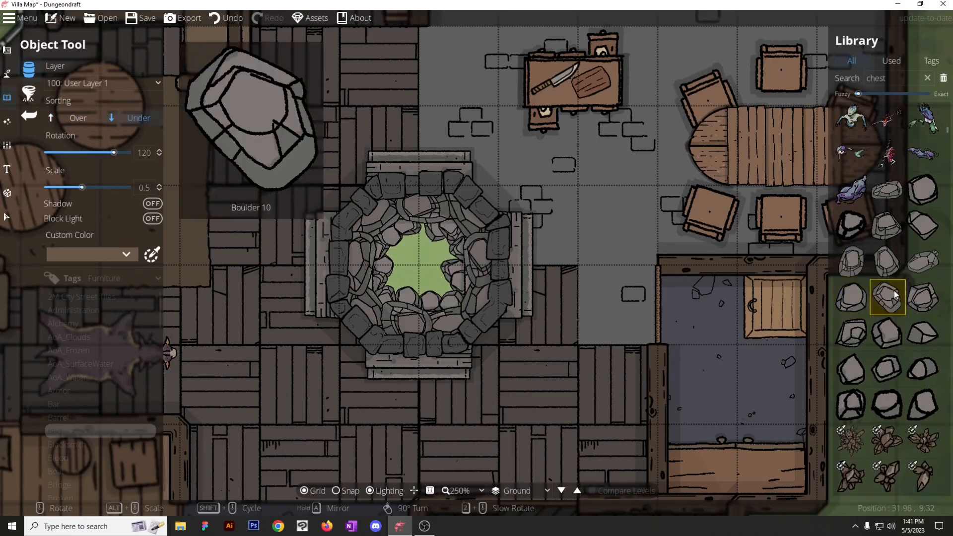
Fill the remaining centre of the stone ring with copies of Boulder 04 at 0.5 scale, rotated and sorted under.
{"action": "left_click", "coordinate": [887, 260]}
{"action": "left_click", "coordinate": [888, 225]}
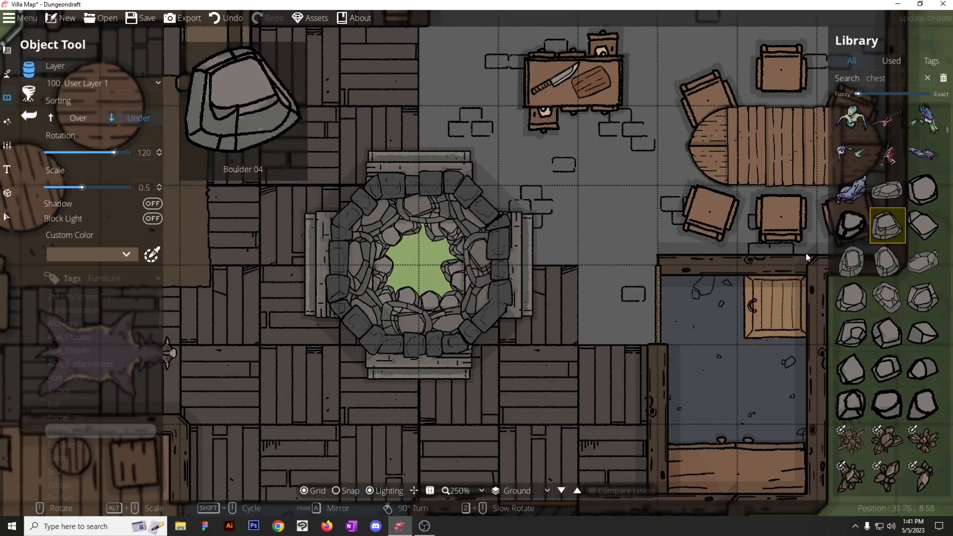
{"action": "scroll", "coordinate": [423, 247], "scroll_direction": "down", "scroll_amount": 7}
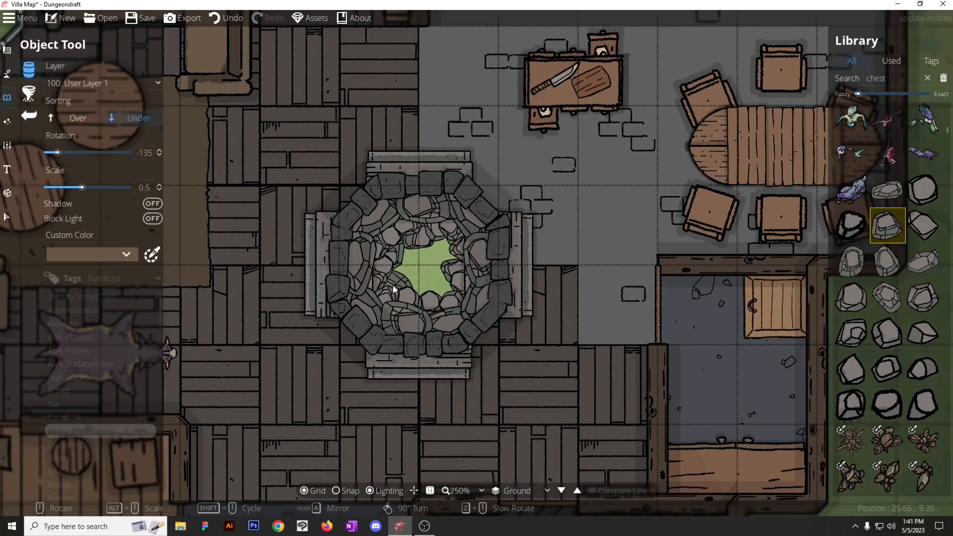
{"action": "left_click", "coordinate": [397, 283]}
{"action": "left_click", "coordinate": [430, 284]}
{"action": "left_click", "coordinate": [427, 276]}
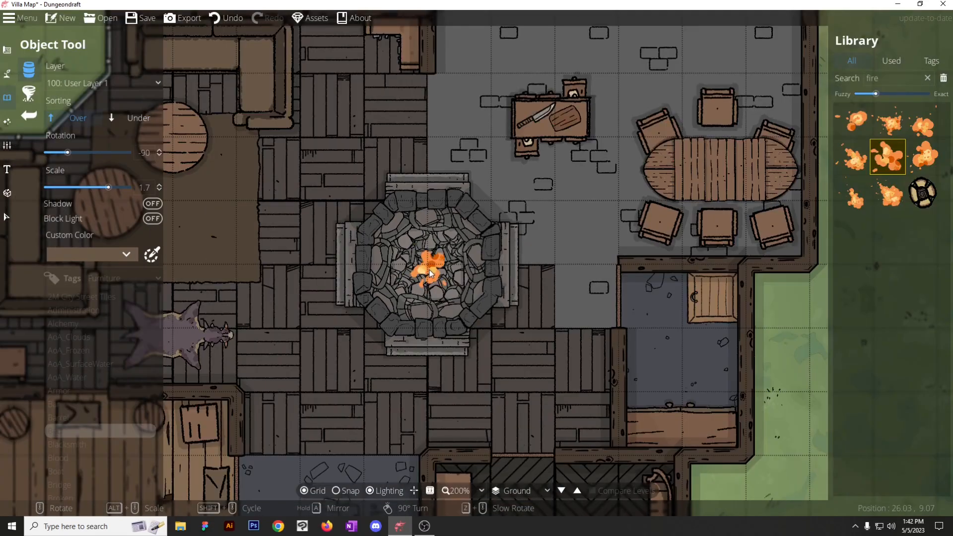
Place an enlarged fire burst over the boulders in the centre of the stone ring.
{"action": "scroll", "coordinate": [430, 274], "scroll_direction": "up", "scroll_amount": 8}
{"action": "left_click", "coordinate": [921, 124]}
{"action": "left_click", "coordinate": [888, 121]}
{"action": "scroll", "coordinate": [407, 285], "scroll_direction": "down", "scroll_amount": 8}
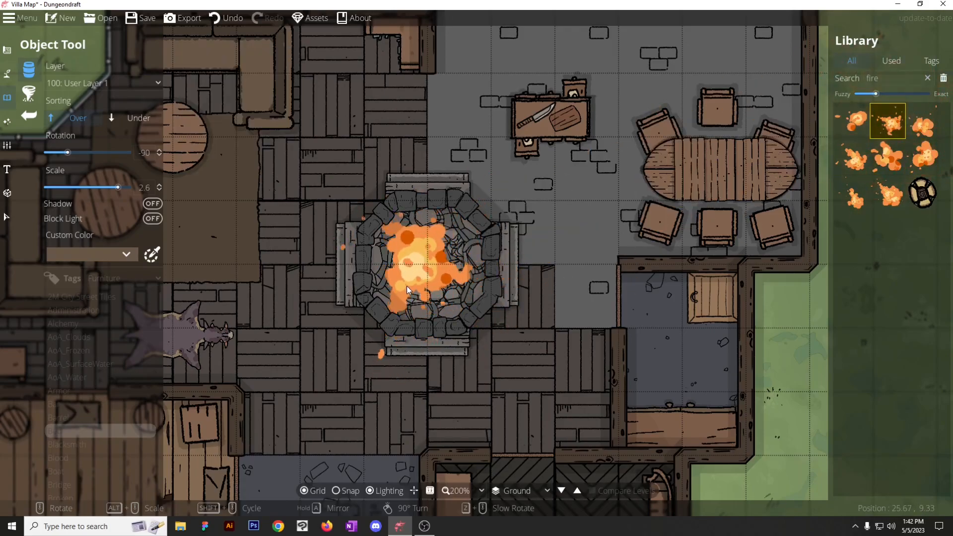
{"action": "scroll", "coordinate": [411, 284], "scroll_direction": "up", "scroll_amount": 9}
{"action": "scroll", "coordinate": [423, 255], "scroll_direction": "up", "scroll_amount": 2, "text": "alt"}
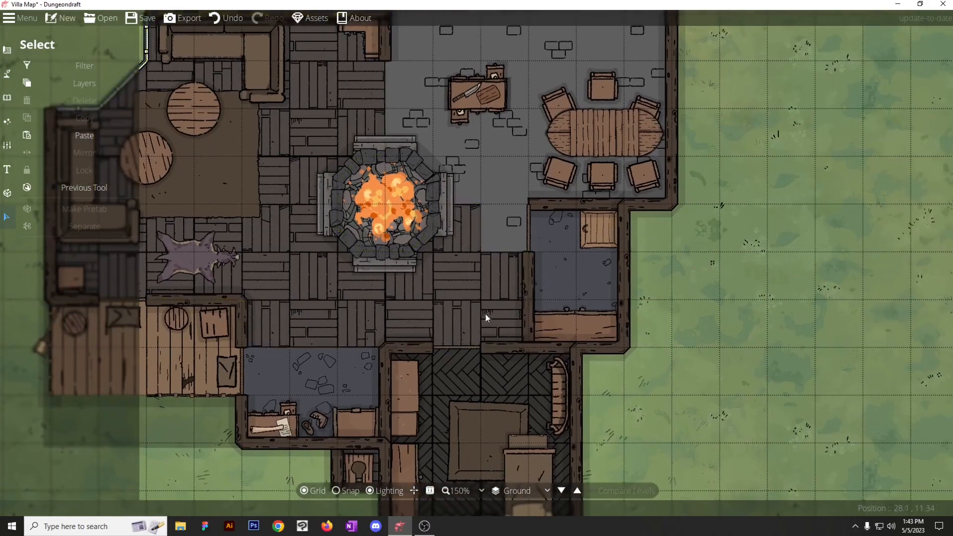
Review the furnished villa up close and within the whole surrounding map.
{"action": "scroll", "coordinate": [486, 316], "scroll_direction": "down", "scroll_amount": 2}
{"action": "left_click_drag", "start_coordinate": [490, 294], "coordinate": [501, 294]}
{"action": "scroll", "coordinate": [493, 252], "scroll_direction": "up", "scroll_amount": 2}
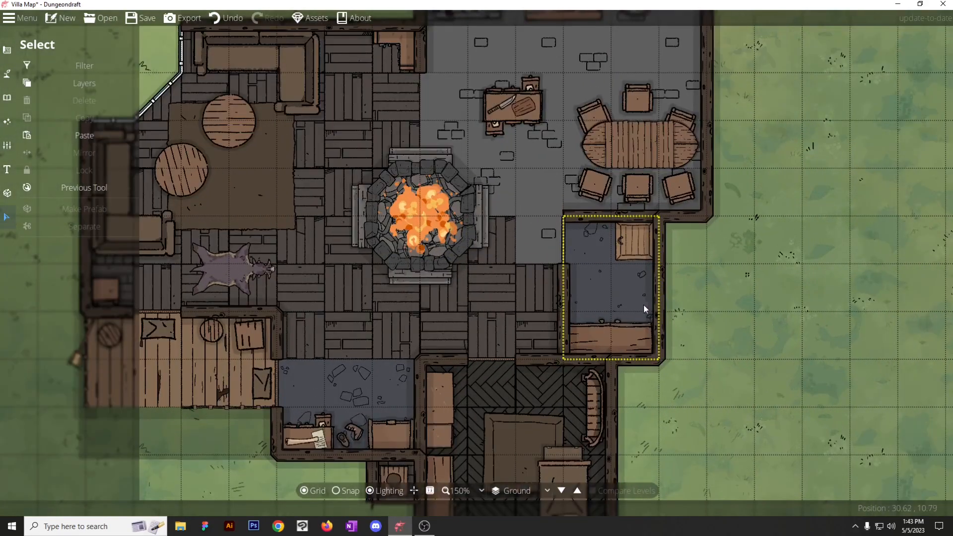
{"action": "left_click_drag", "start_coordinate": [642, 302], "coordinate": [689, 311]}
{"action": "scroll", "coordinate": [670, 331], "scroll_direction": "down", "scroll_amount": 5}
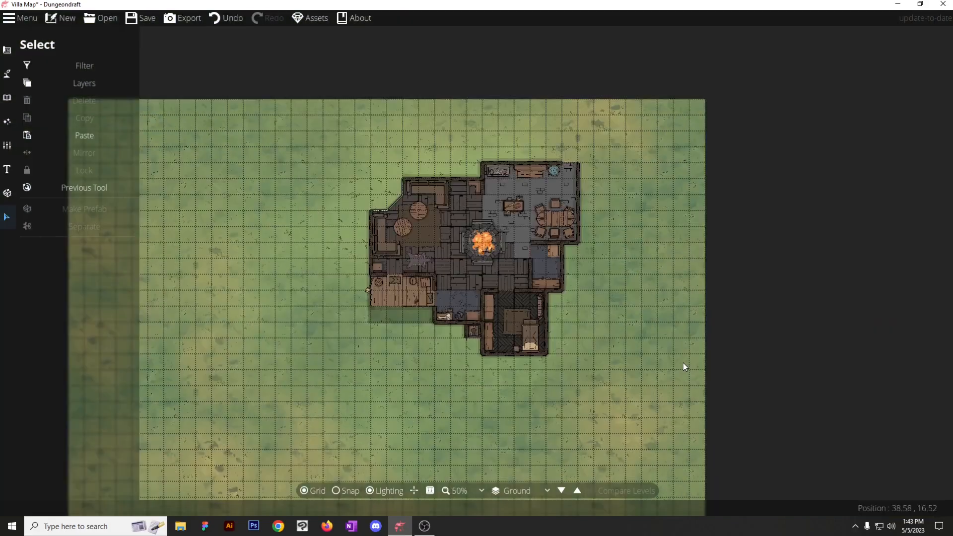
{"action": "left_click_drag", "start_coordinate": [684, 366], "coordinate": [700, 342]}
{"action": "scroll", "coordinate": [700, 342], "scroll_direction": "up", "scroll_amount": 1}
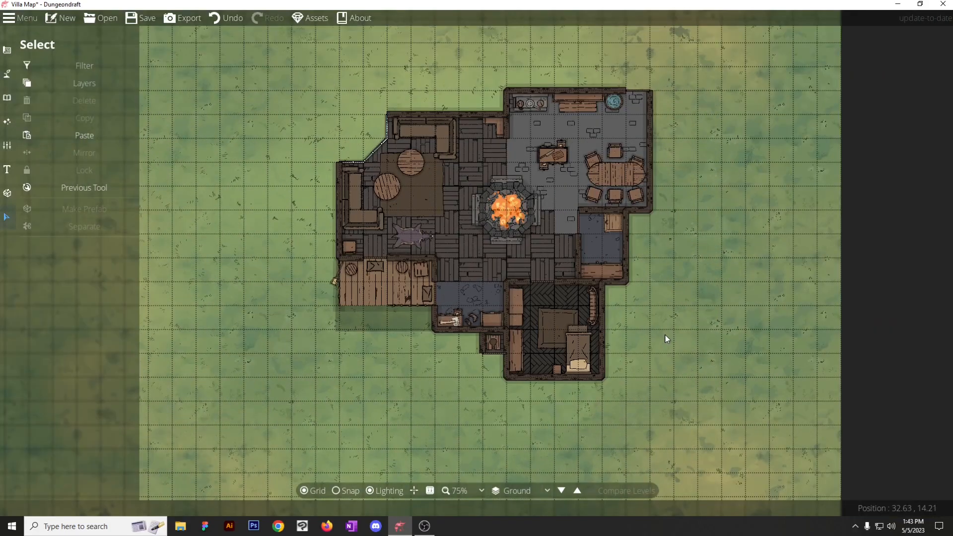
{"action": "scroll", "coordinate": [667, 339], "scroll_direction": "down", "scroll_amount": 2}
Filter the object library to the Nature tag set and switch to the Scatter Tool.
{"action": "left_click", "coordinate": [7, 98]}
{"action": "left_click", "coordinate": [46, 68]}
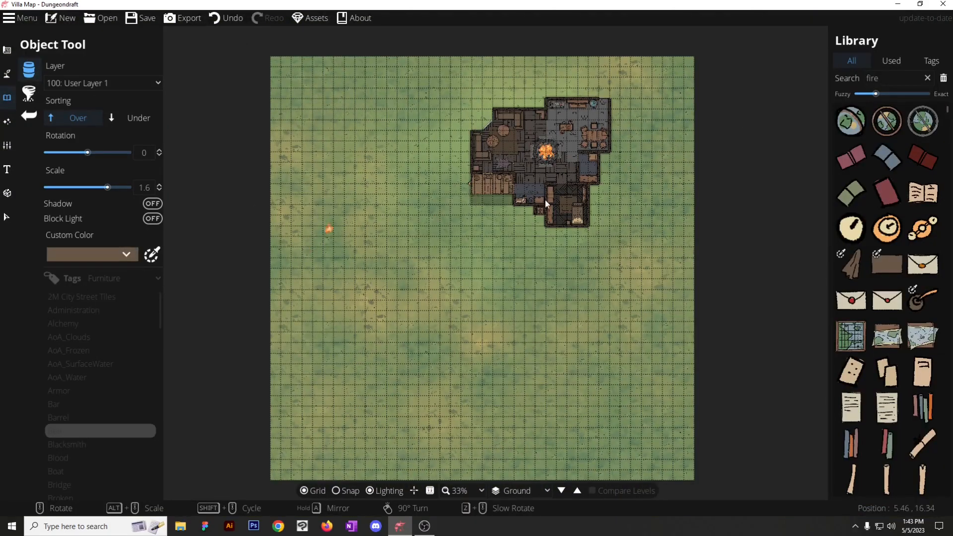
{"action": "left_click", "coordinate": [124, 278]}
{"action": "left_click", "coordinate": [117, 426]}
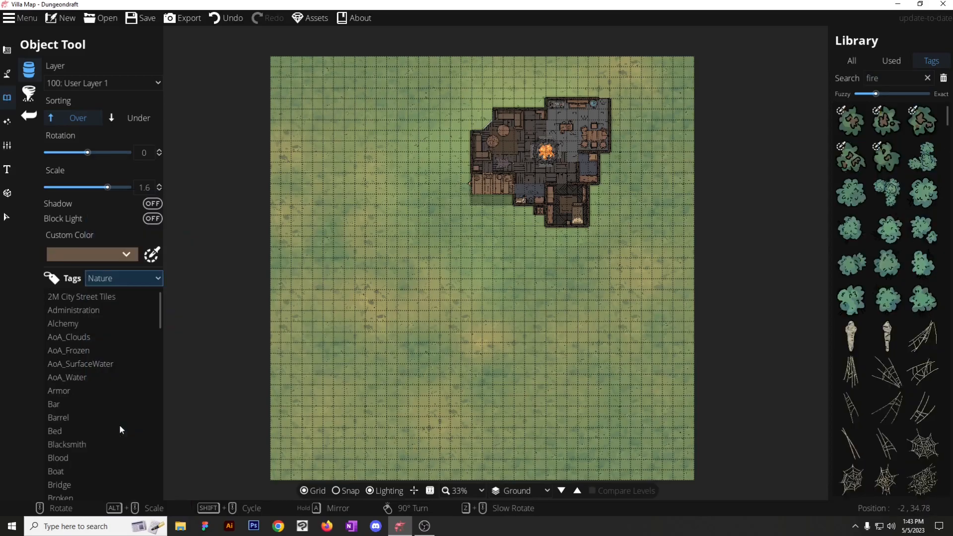
{"action": "scroll", "coordinate": [883, 278], "scroll_direction": "down", "scroll_amount": 5}
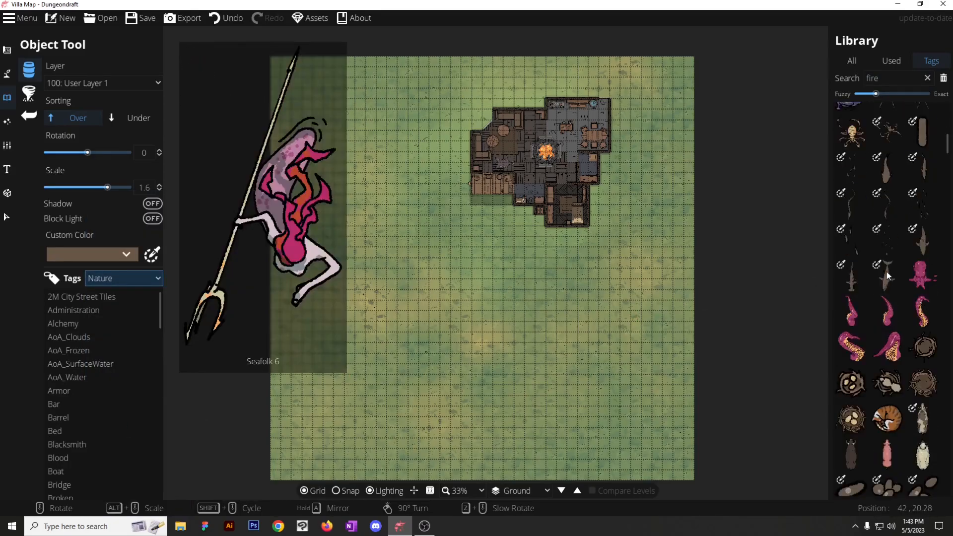
{"action": "left_click", "coordinate": [29, 92]}
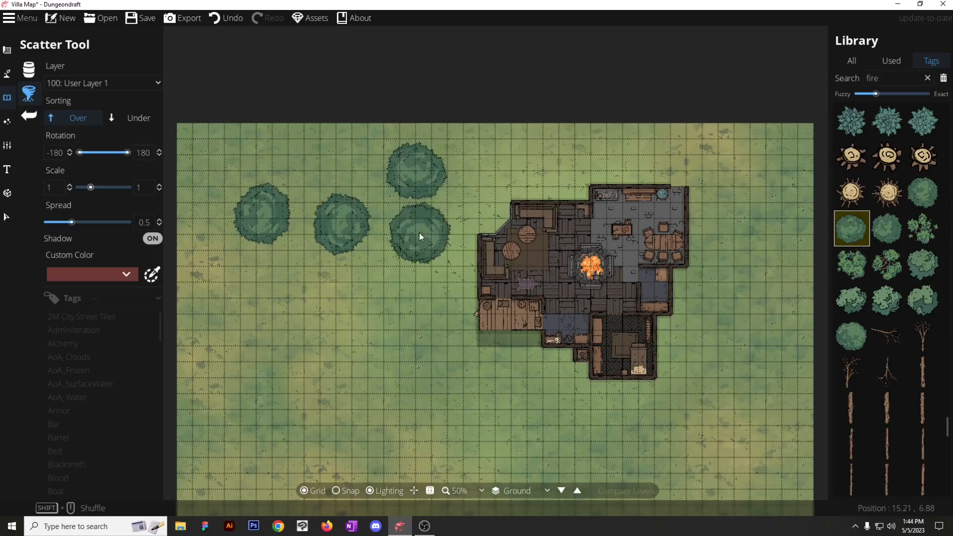
Undo the test trees west of the villa, then try and undo a scattered row of the same tree across the north side.
{"action": "left_click", "coordinate": [223, 20]}
{"action": "left_click", "coordinate": [224, 19]}
{"action": "left_click", "coordinate": [224, 20]}
{"action": "left_click", "coordinate": [225, 20]}
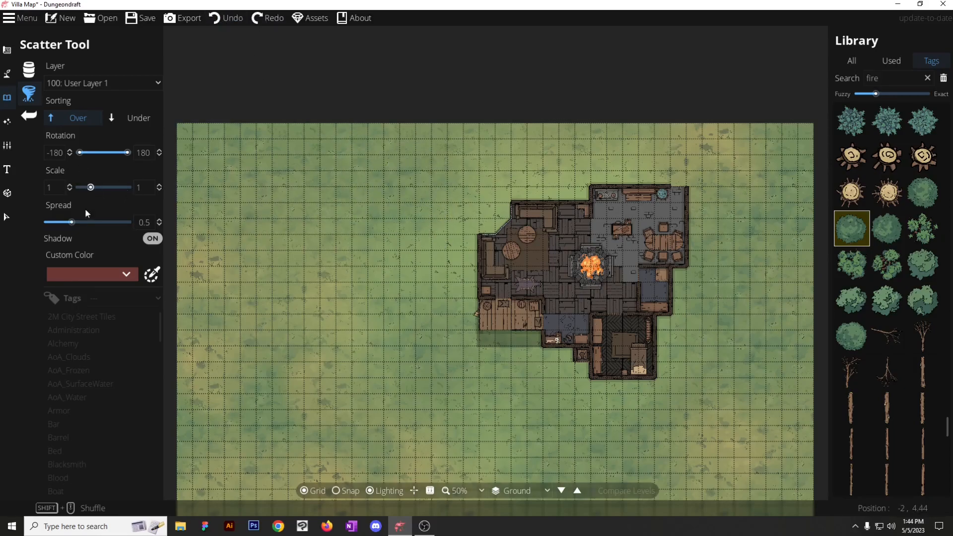
{"action": "left_click_drag", "start_coordinate": [241, 201], "coordinate": [688, 155]}
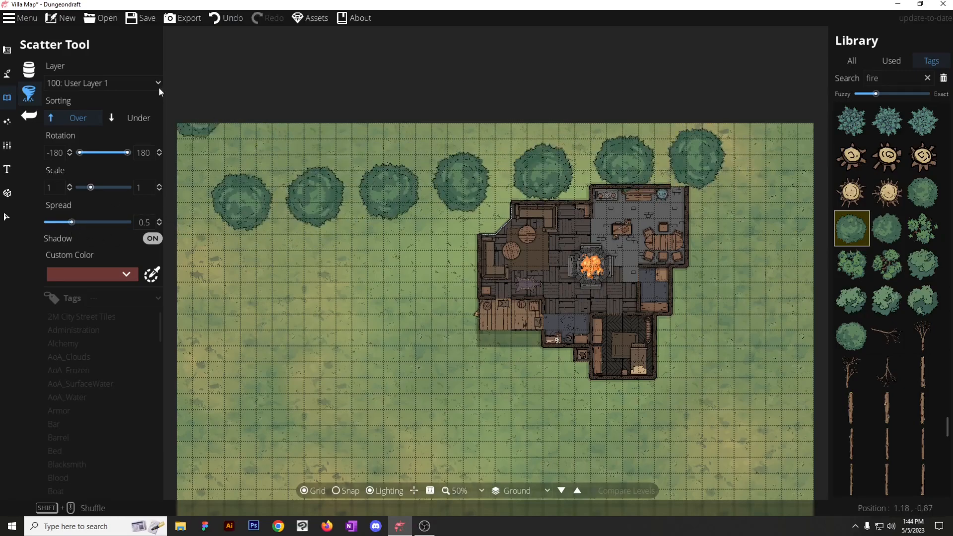
{"action": "left_click", "coordinate": [217, 20]}
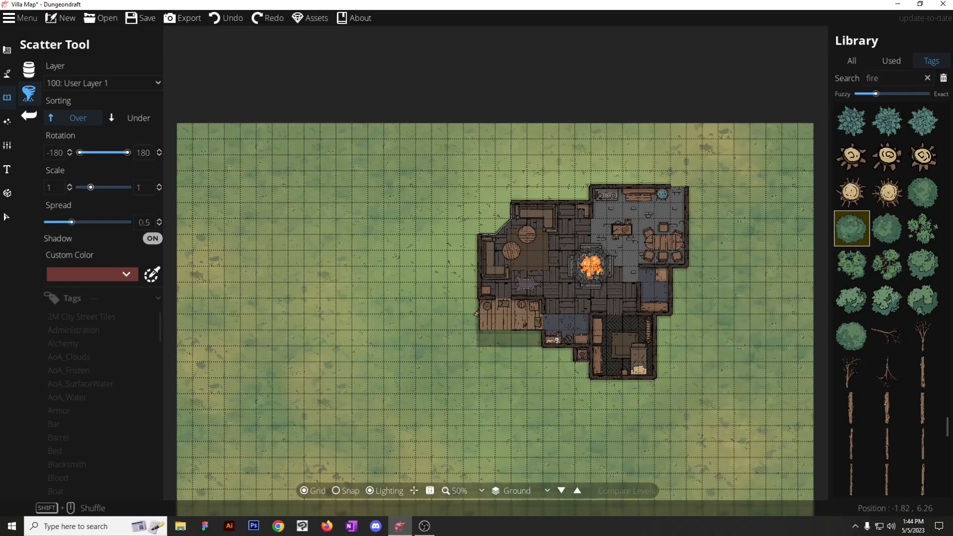
Select all eleven green leafy tree variants together as the mixed set to scatter.
{"action": "left_click", "coordinate": [916, 198]}
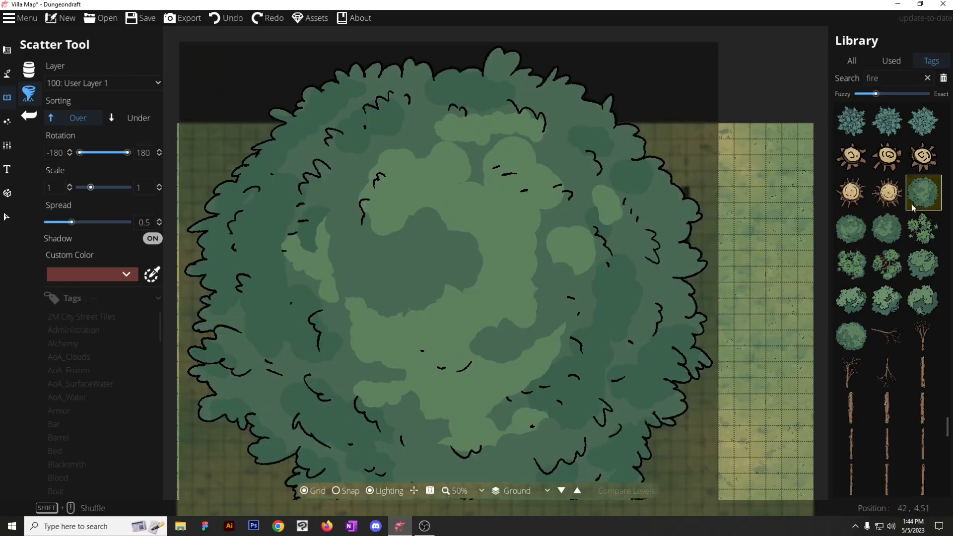
{"action": "left_click", "coordinate": [888, 231], "text": "ctrl"}
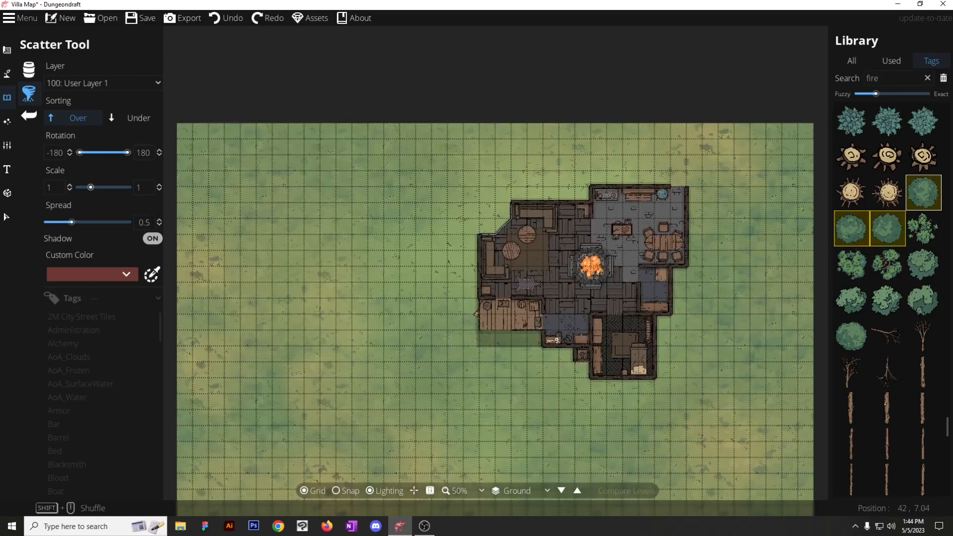
{"action": "left_click", "coordinate": [922, 232], "text": "ctrl"}
{"action": "left_click", "coordinate": [853, 272], "text": "ctrl"}
{"action": "left_click", "coordinate": [887, 269], "text": "ctrl"}
{"action": "left_click", "coordinate": [921, 268], "text": "ctrl"}
{"action": "left_click", "coordinate": [859, 305], "text": "ctrl"}
{"action": "left_click", "coordinate": [889, 303], "text": "ctrl"}
{"action": "left_click", "coordinate": [922, 302], "text": "ctrl"}
{"action": "left_click", "coordinate": [847, 338], "text": "ctrl"}
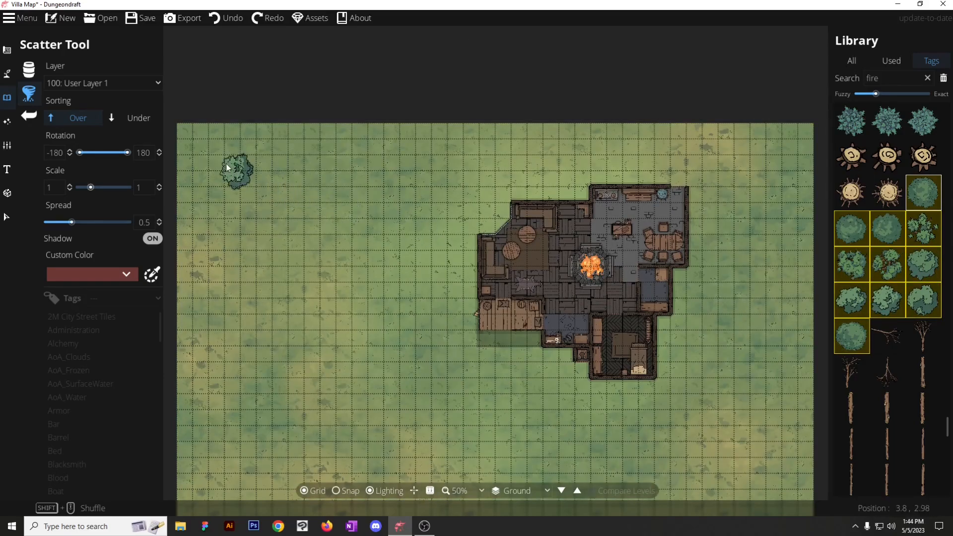
Scatter a loose cluster of mixed trees in the map's northwest corner, sorting one beneath the large tree and the rest over.
{"action": "left_click", "coordinate": [299, 234]}
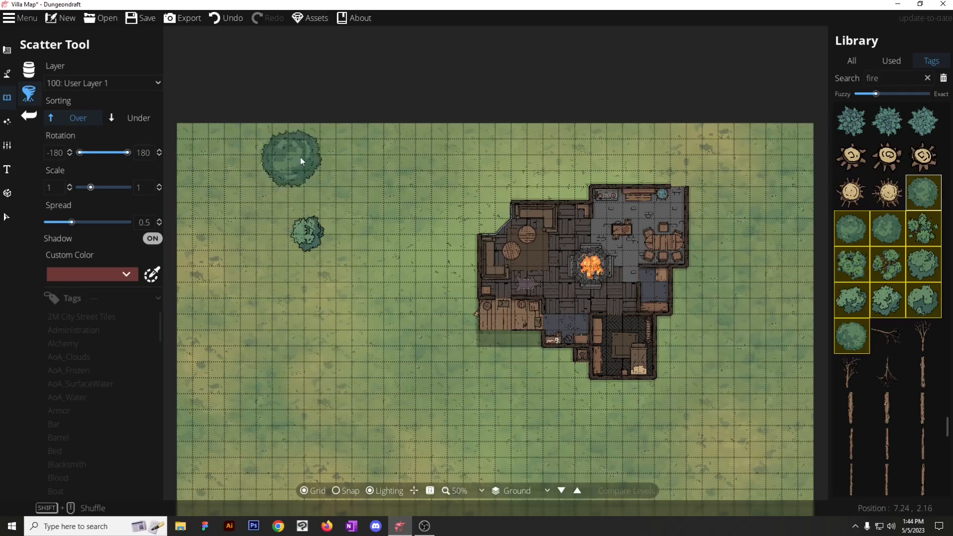
{"action": "left_click", "coordinate": [311, 140]}
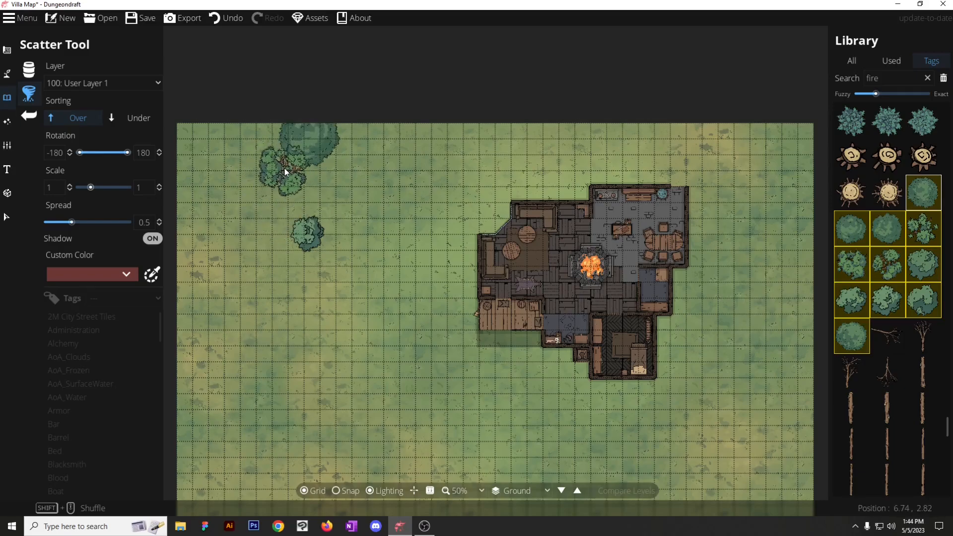
{"action": "left_click", "coordinate": [141, 119]}
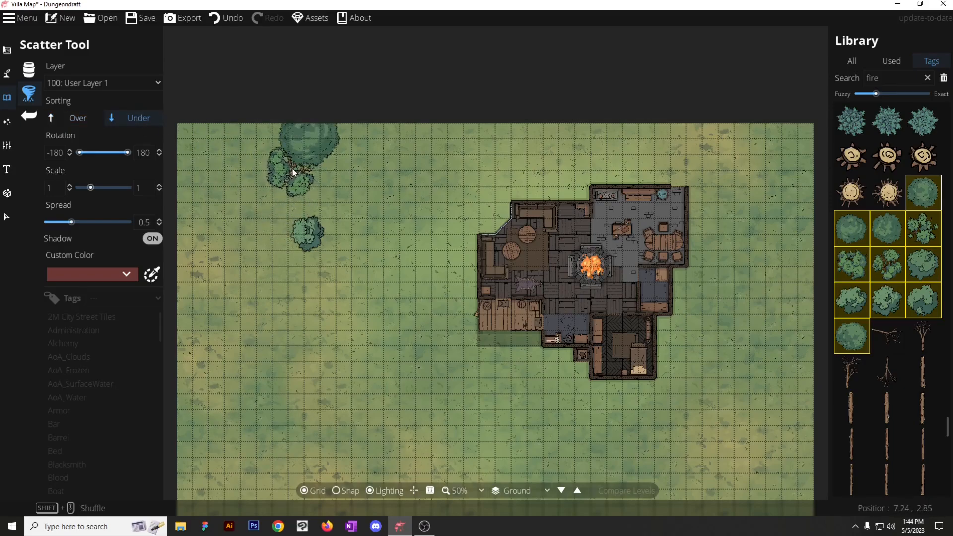
{"action": "left_click", "coordinate": [84, 121]}
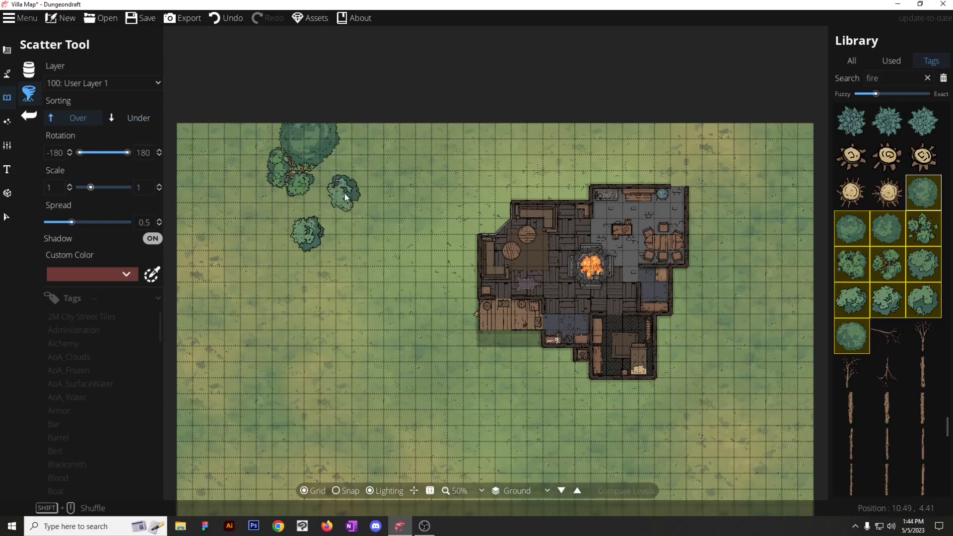
{"action": "left_click", "coordinate": [247, 216]}
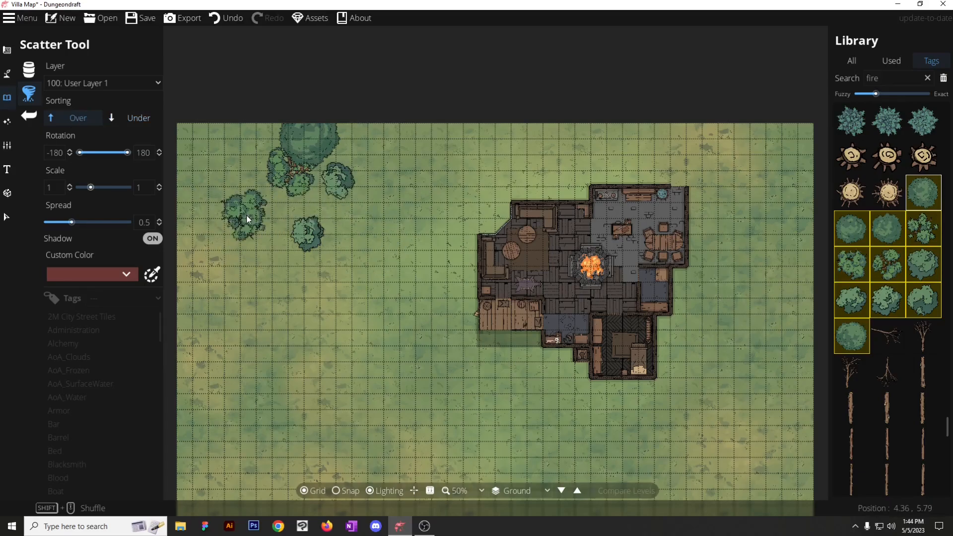
{"action": "left_click", "coordinate": [263, 264]}
{"action": "left_click", "coordinate": [210, 150]}
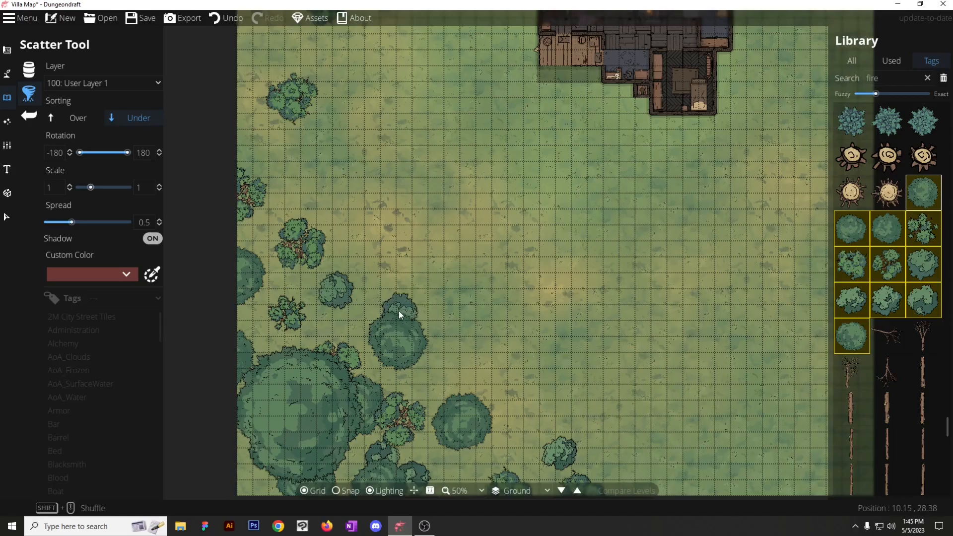
Scatter more mixed trees, sorted under, around the southwest grove and across the open grass south of the villa.
{"action": "left_click", "coordinate": [398, 311]}
{"action": "left_click", "coordinate": [470, 356]}
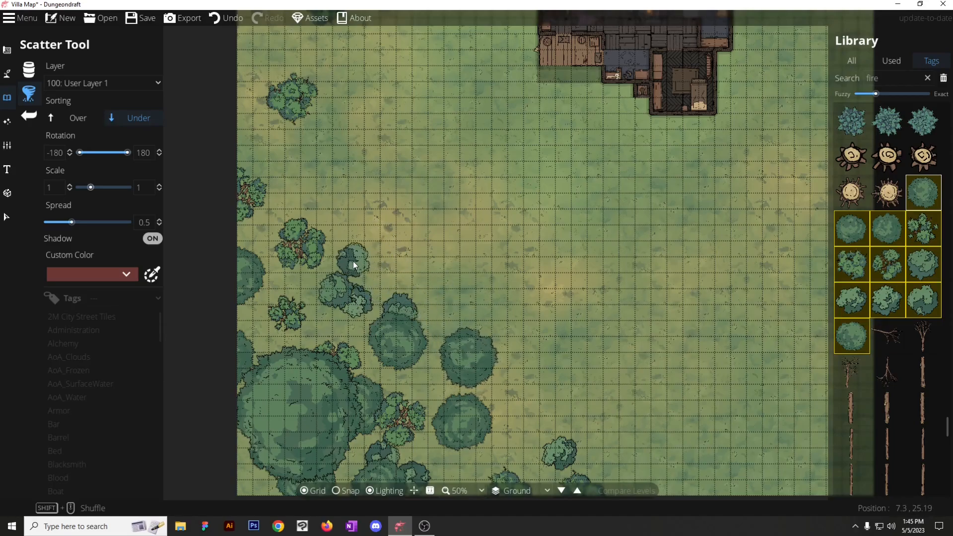
{"action": "scroll", "coordinate": [354, 260], "scroll_direction": "down", "scroll_amount": 1}
{"action": "left_click", "coordinate": [498, 322]}
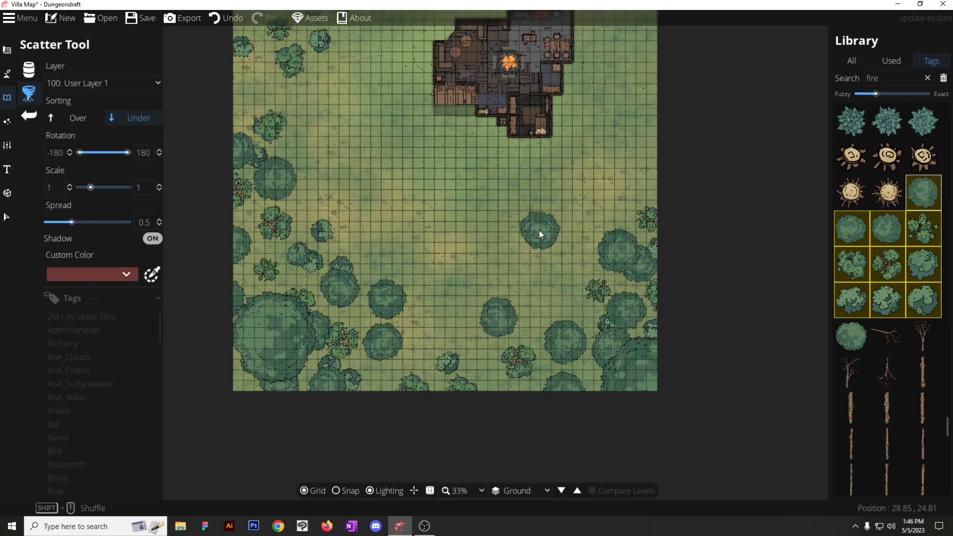
{"action": "left_click", "coordinate": [540, 231]}
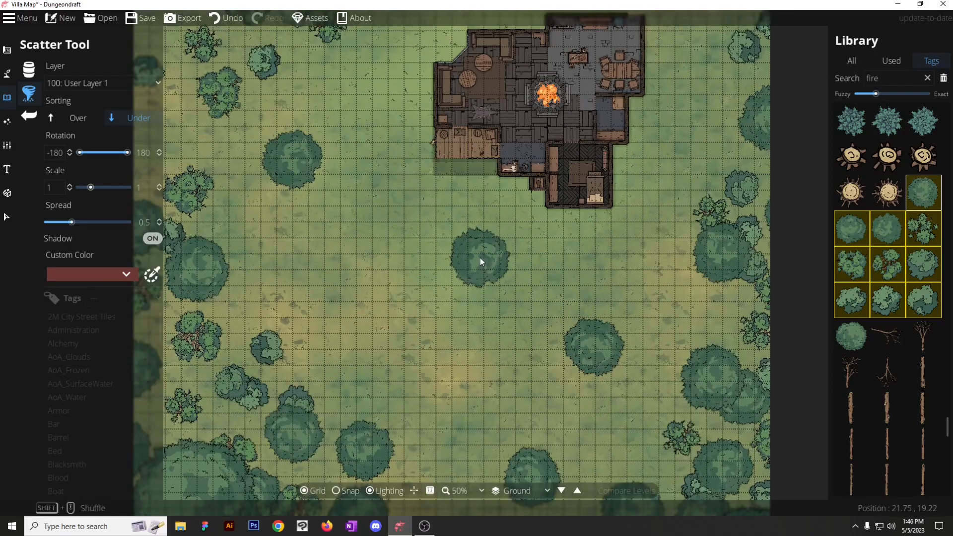
{"action": "scroll", "coordinate": [478, 261], "scroll_direction": "down", "scroll_amount": 1}
{"action": "left_click_drag", "start_coordinate": [457, 281], "coordinate": [454, 272]}
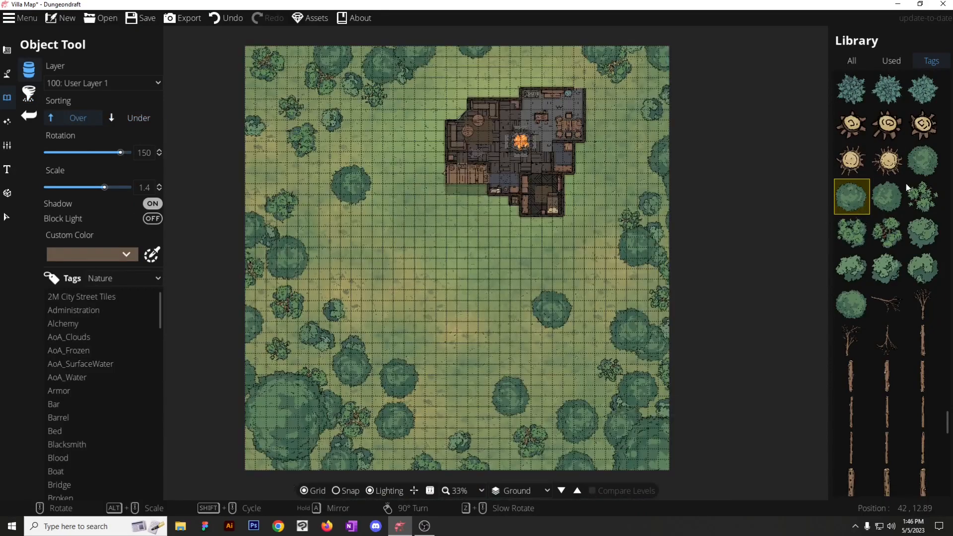
Place a rooted tree stump at 1.1 scale and -120° rotation on the grass just south of the villa.
{"action": "scroll", "coordinate": [907, 188], "scroll_direction": "up", "scroll_amount": 2}
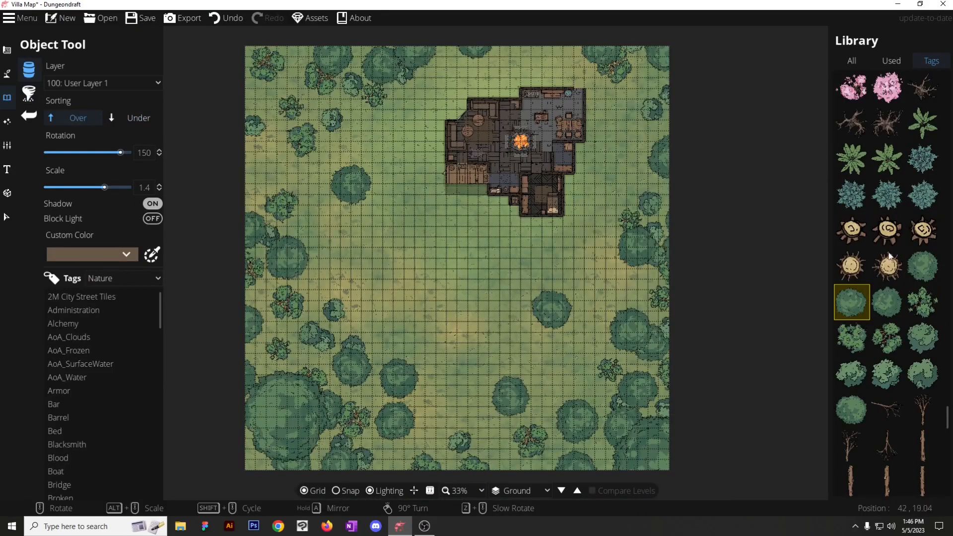
{"action": "left_click", "coordinate": [888, 266]}
{"action": "left_click_drag", "start_coordinate": [497, 215], "coordinate": [488, 250]}
{"action": "scroll", "coordinate": [445, 274], "scroll_direction": "up", "scroll_amount": 3}
{"action": "scroll", "coordinate": [475, 267], "scroll_direction": "up", "scroll_amount": 2}
{"action": "scroll", "coordinate": [480, 262], "scroll_direction": "down", "scroll_amount": 3}
{"action": "scroll", "coordinate": [482, 261], "scroll_direction": "up", "scroll_amount": 3}
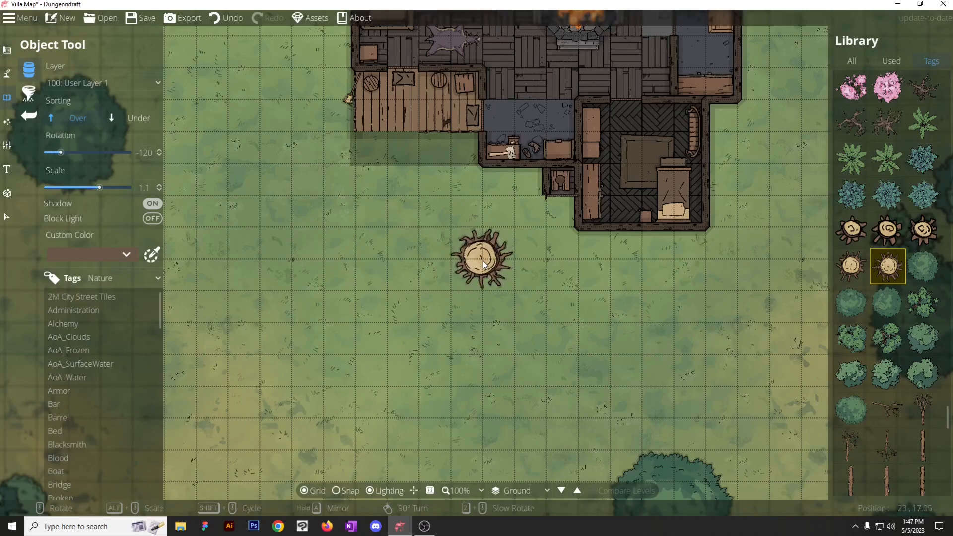
{"action": "left_click", "coordinate": [483, 263]}
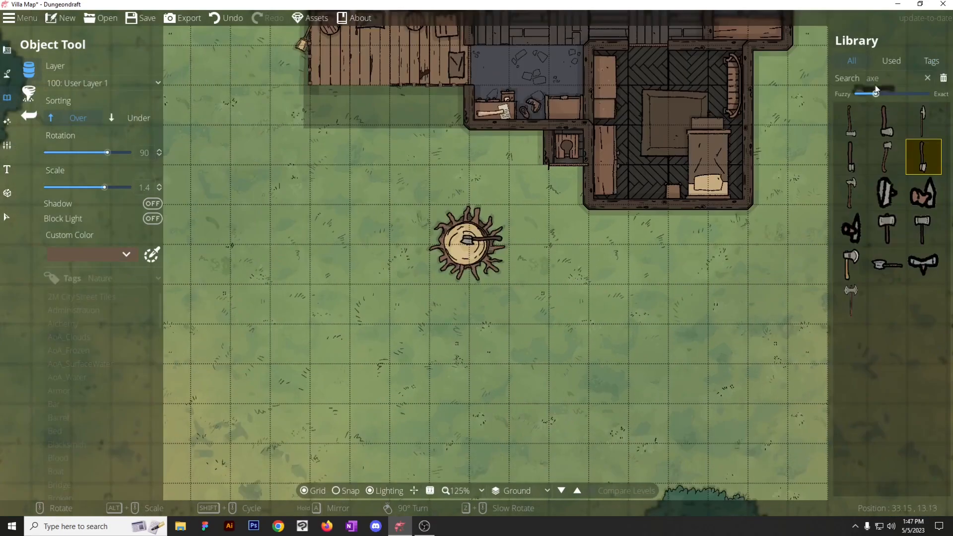
{"action": "key", "text": "Return"}
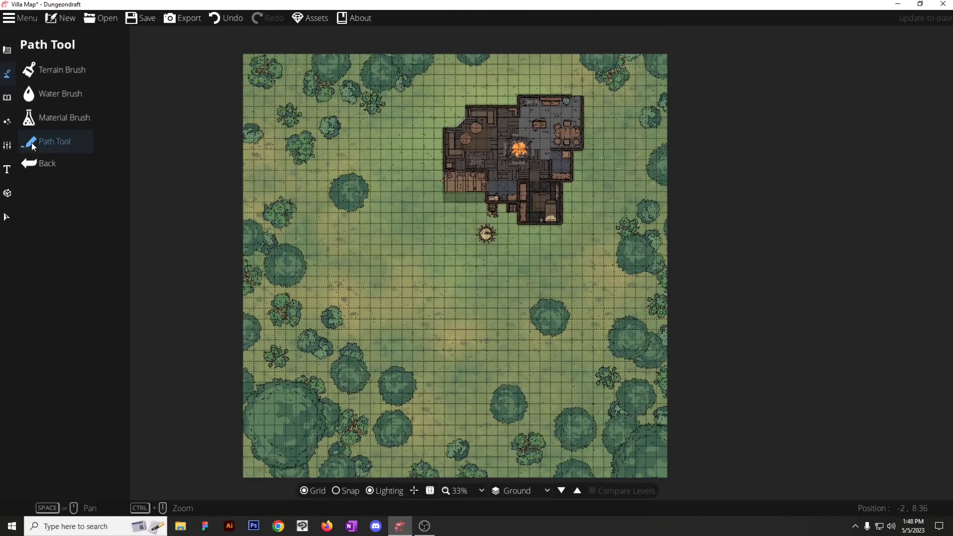
Choose a path texture for the Path Tool and set both its Transition In and Transition Out to Fade.
{"action": "left_click", "coordinate": [32, 142]}
{"action": "scroll", "coordinate": [884, 358], "scroll_direction": "down", "scroll_amount": 20}
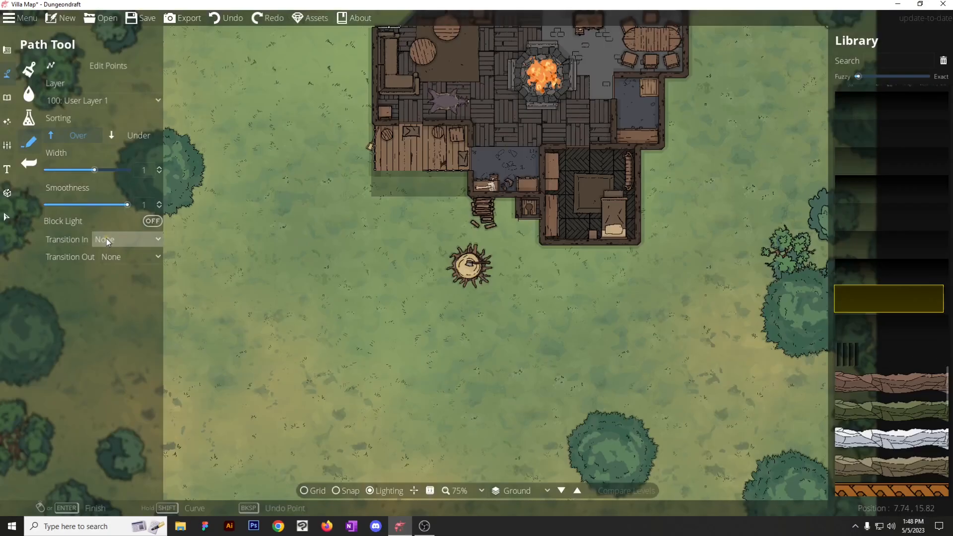
{"action": "left_click", "coordinate": [128, 257]}
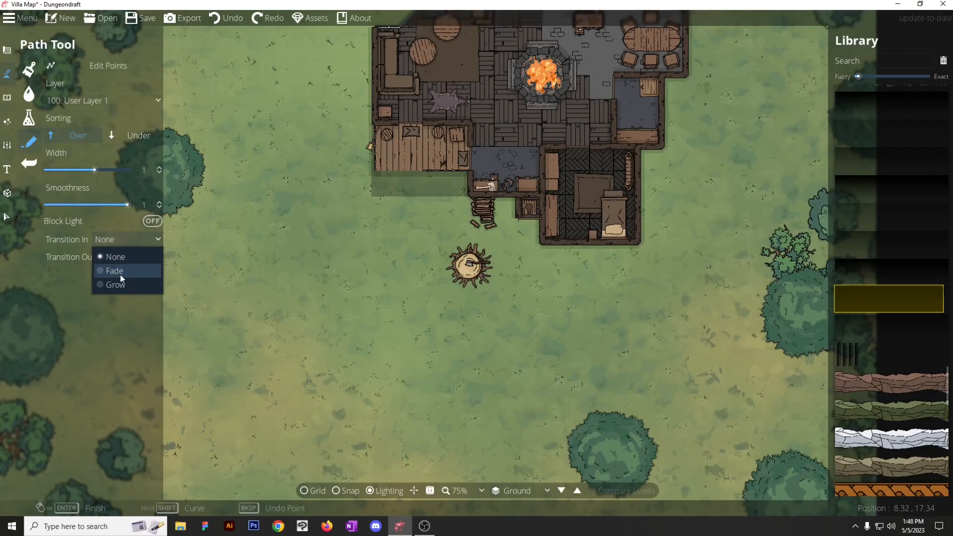
{"action": "left_click", "coordinate": [121, 275]}
{"action": "left_click", "coordinate": [124, 256]}
{"action": "left_click", "coordinate": [124, 288]}
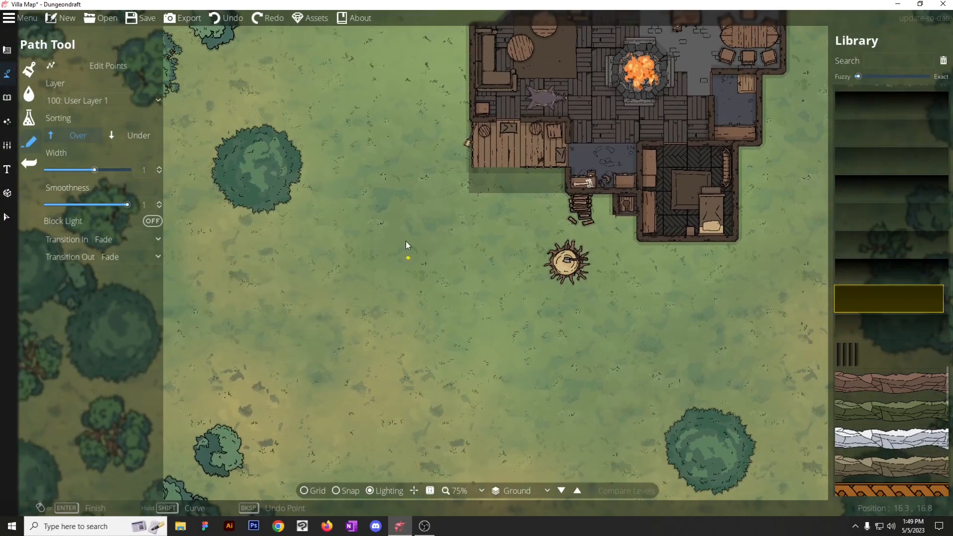
Draw two curving, fading shadow paths across the grass southwest and south of the villa to suggest hill contours.
{"action": "left_click_drag", "start_coordinate": [373, 248], "coordinate": [334, 373]}
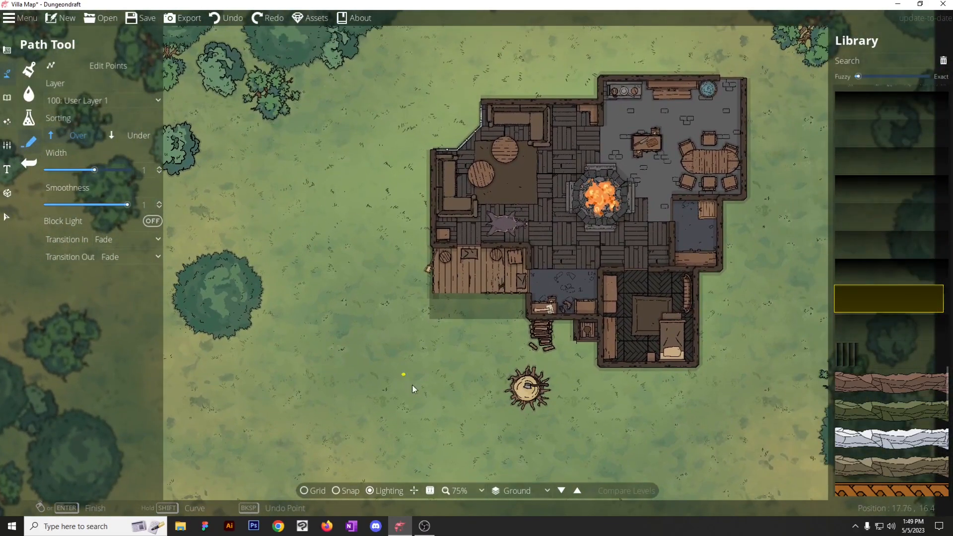
{"action": "scroll", "coordinate": [347, 357], "scroll_direction": "down", "scroll_amount": 4}
{"action": "scroll", "coordinate": [357, 332], "scroll_direction": "up", "scroll_amount": 2}
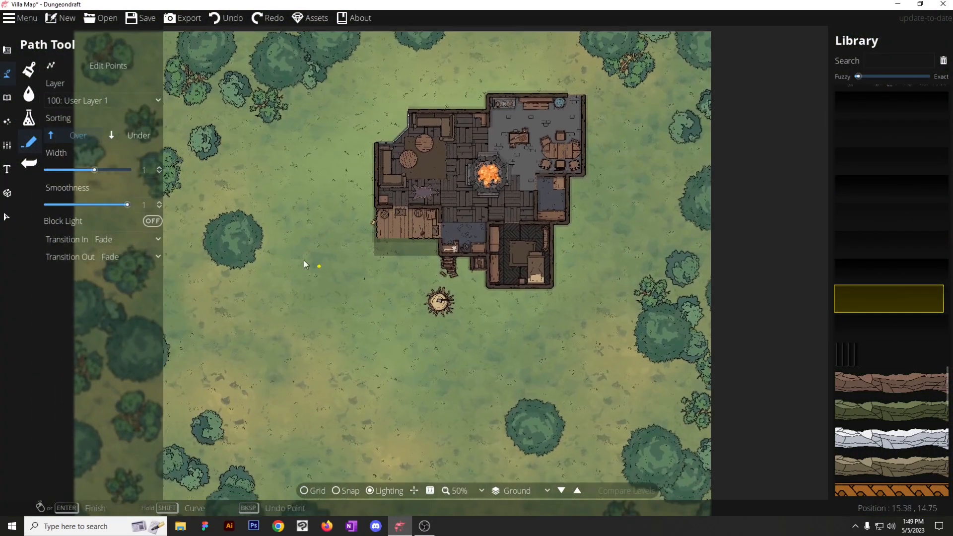
{"action": "scroll", "coordinate": [313, 296], "scroll_direction": "up", "scroll_amount": 1}
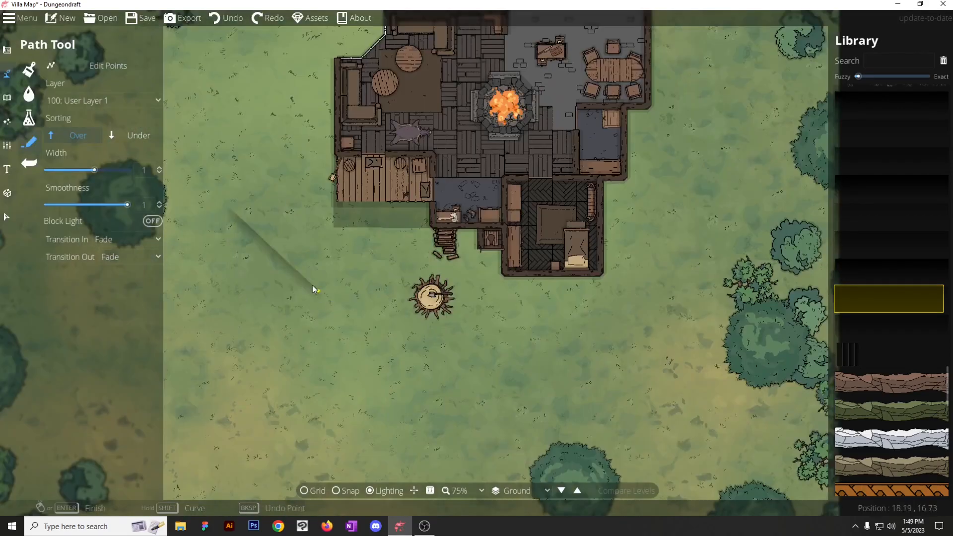
{"action": "left_click_drag", "start_coordinate": [251, 293], "coordinate": [292, 285]}
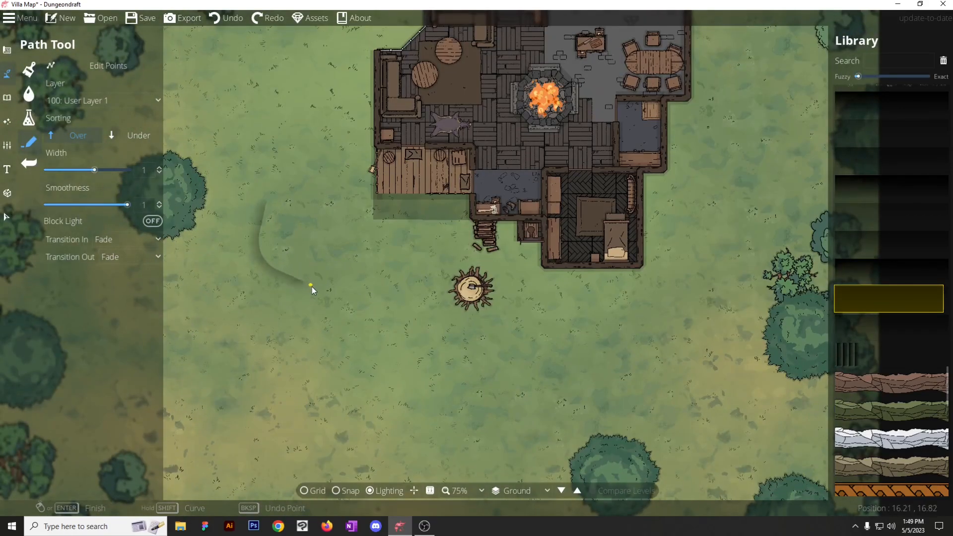
{"action": "right_click", "coordinate": [382, 347]}
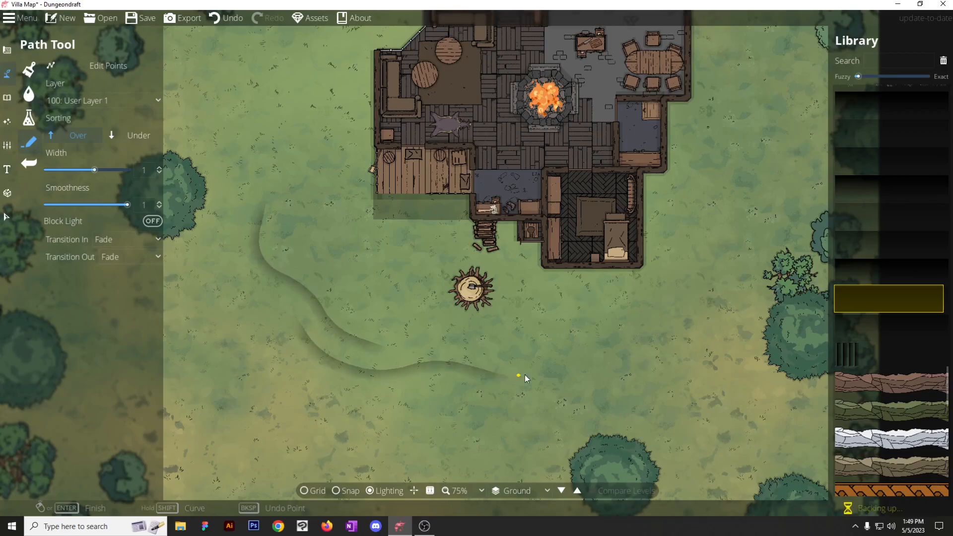
{"action": "right_click", "coordinate": [573, 391]}
Draw more fading contour paths on the grass along the villa's west and north sides.
{"action": "left_click_drag", "start_coordinate": [353, 345], "coordinate": [455, 451]}
{"action": "left_click", "coordinate": [397, 189]}
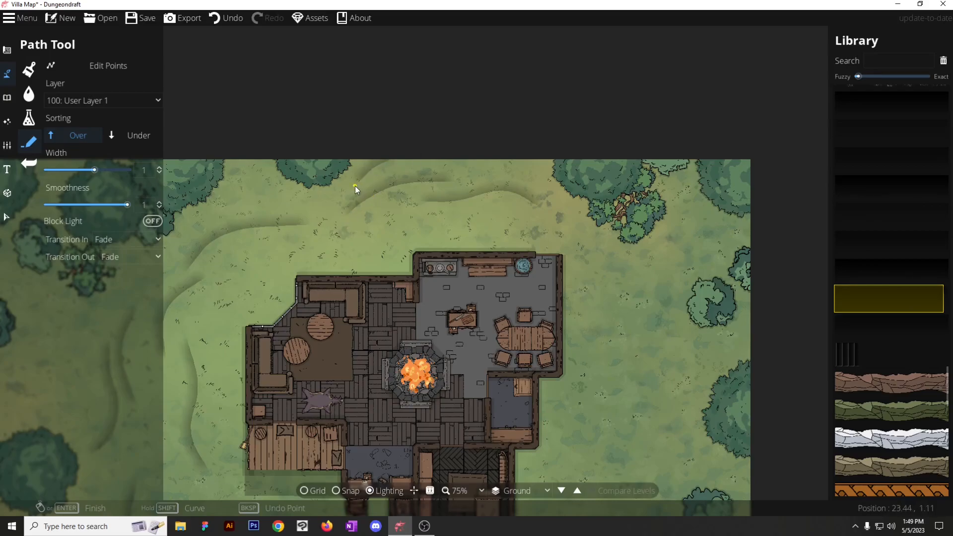
{"action": "right_click", "coordinate": [273, 204]}
{"action": "left_click_drag", "start_coordinate": [366, 228], "coordinate": [260, 244]}
Continue the fading contour paths down the villa's east side and in a wider ring across the southern grounds.
{"action": "left_click_drag", "start_coordinate": [447, 298], "coordinate": [355, 224]}
{"action": "left_click", "coordinate": [397, 361]}
{"action": "left_click", "coordinate": [416, 333]}
{"action": "left_click", "coordinate": [415, 300]}
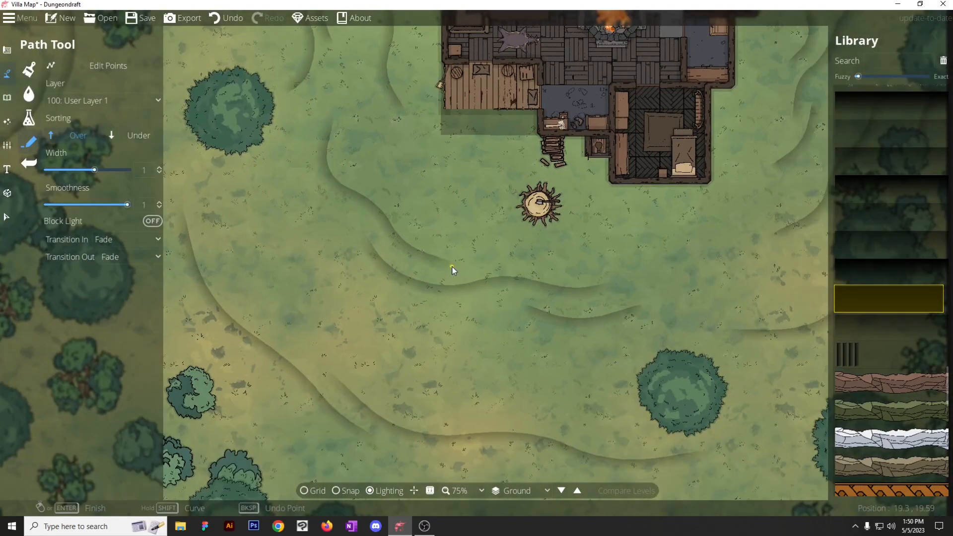
{"action": "scroll", "coordinate": [452, 270], "scroll_direction": "down", "scroll_amount": 5}
{"action": "scroll", "coordinate": [436, 285], "scroll_direction": "up", "scroll_amount": 4}
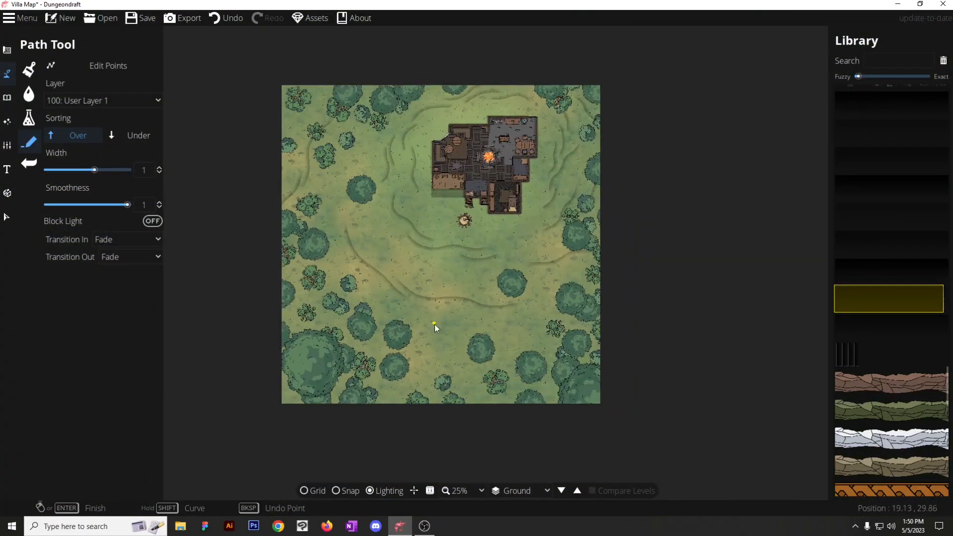
{"action": "scroll", "coordinate": [421, 305], "scroll_direction": "down", "scroll_amount": 2}
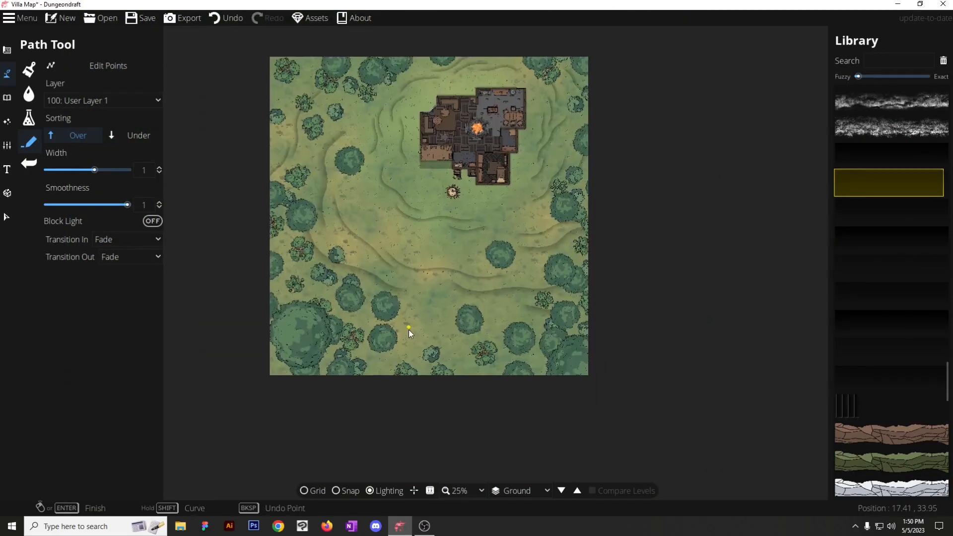
{"action": "scroll", "coordinate": [416, 311], "scroll_direction": "up", "scroll_amount": 2}
{"action": "left_click_drag", "start_coordinate": [499, 279], "coordinate": [370, 481]}
{"action": "scroll", "coordinate": [431, 210], "scroll_direction": "up", "scroll_amount": 1}
{"action": "left_click_drag", "start_coordinate": [431, 210], "coordinate": [411, 333]}
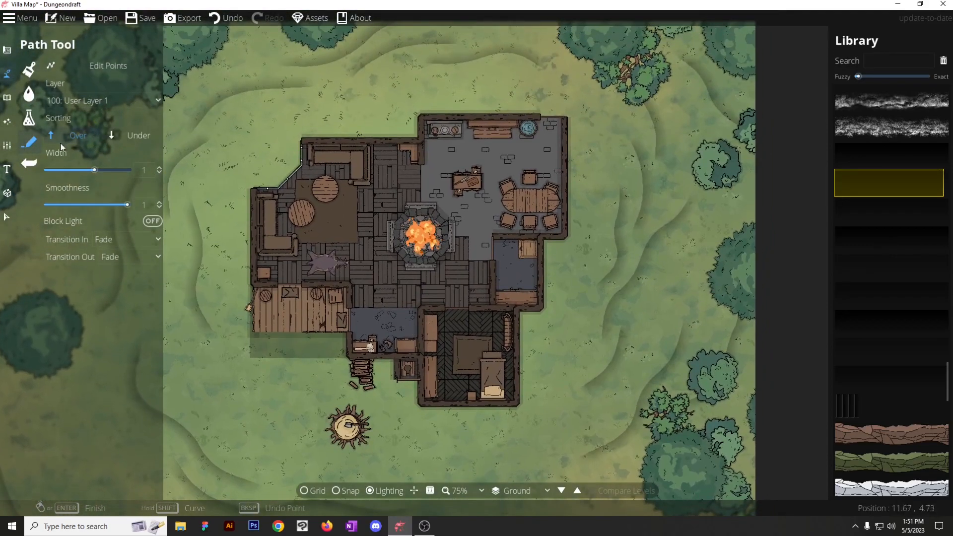
Set up the Pattern Shape Tool with the freeform shape and the translucent dark shadow pattern.
{"action": "left_click", "coordinate": [6, 95]}
{"action": "left_click", "coordinate": [7, 72]}
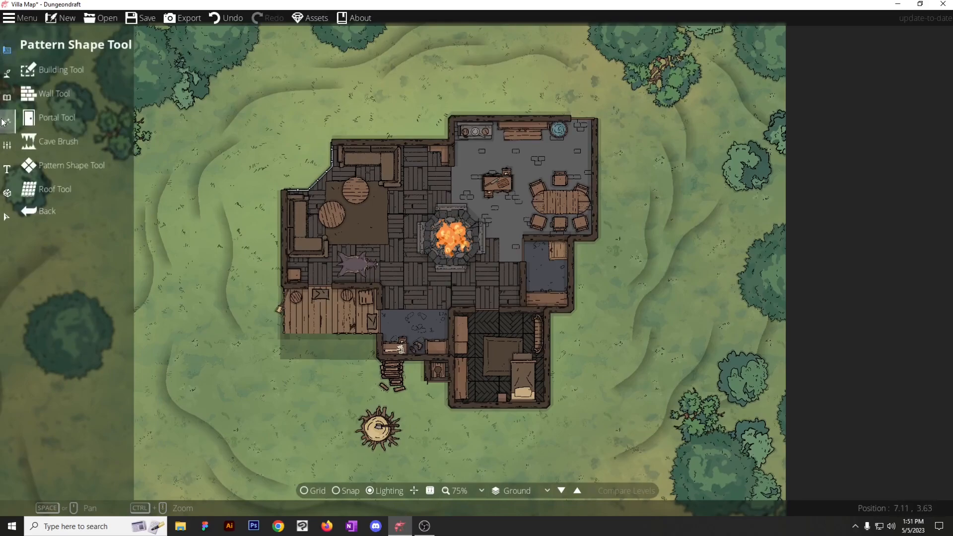
{"action": "left_click", "coordinate": [37, 171]}
{"action": "scroll", "coordinate": [55, 331], "scroll_direction": "down", "scroll_amount": 10}
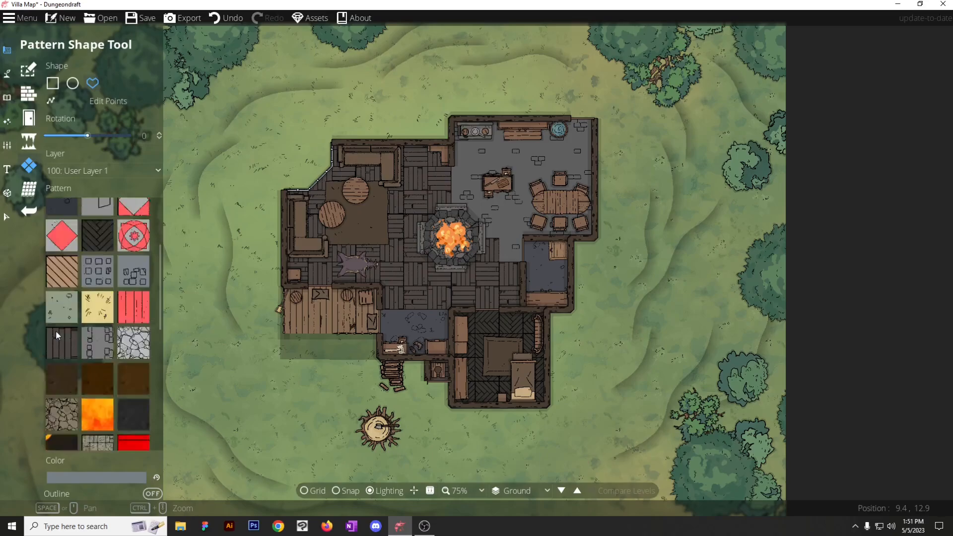
{"action": "left_click", "coordinate": [128, 351]}
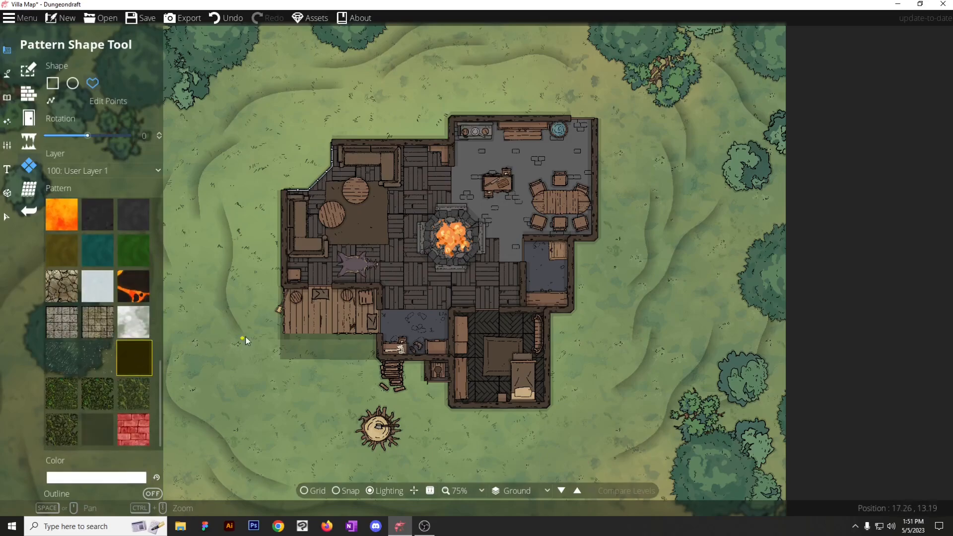
{"action": "left_click", "coordinate": [385, 354]}
{"action": "left_click", "coordinate": [435, 337]}
{"action": "left_click", "coordinate": [375, 247]}
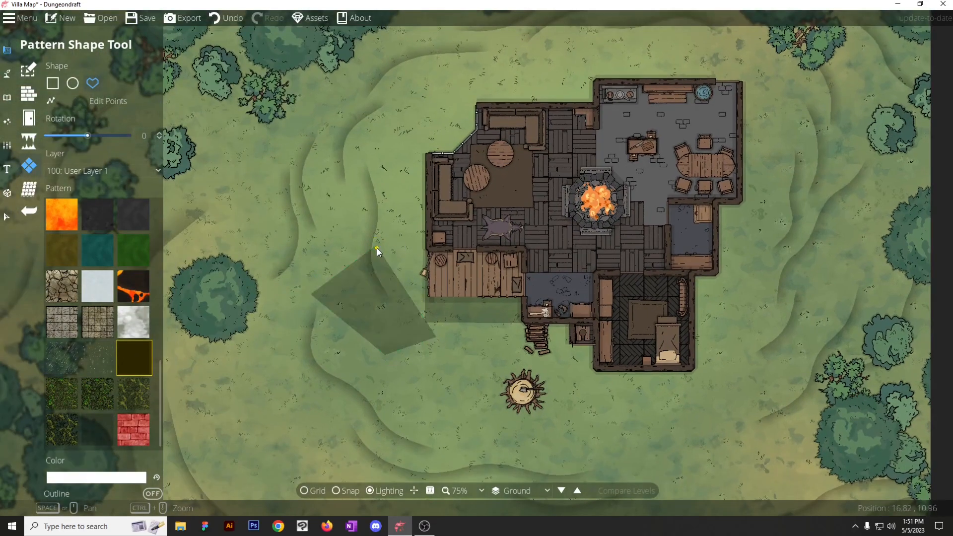
{"action": "key", "text": "ctrl+z"}
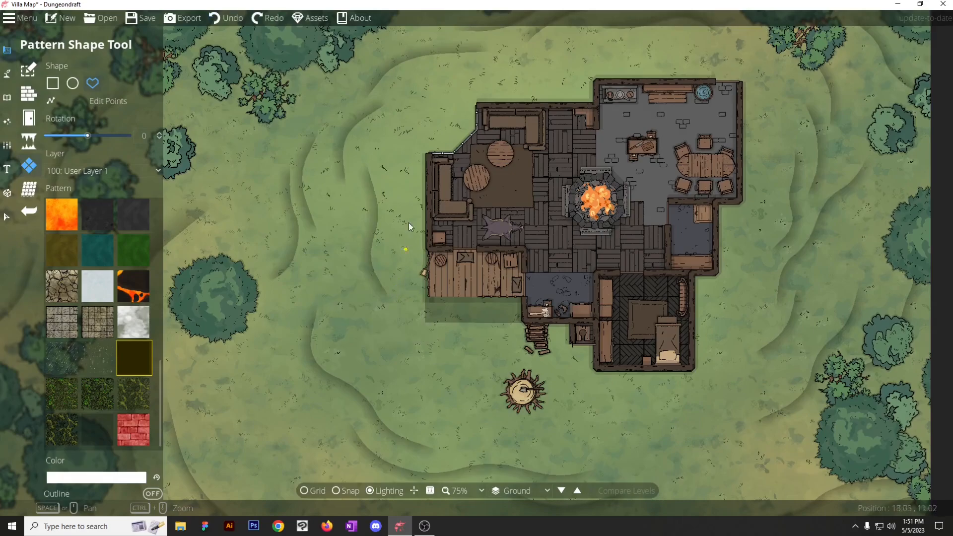
Draw a freeform shadow shape along the outside of the villa's north and east walls, and turn on point editing.
{"action": "scroll", "coordinate": [407, 236], "scroll_direction": "up", "scroll_amount": 3}
{"action": "scroll", "coordinate": [371, 257], "scroll_direction": "down", "scroll_amount": 3}
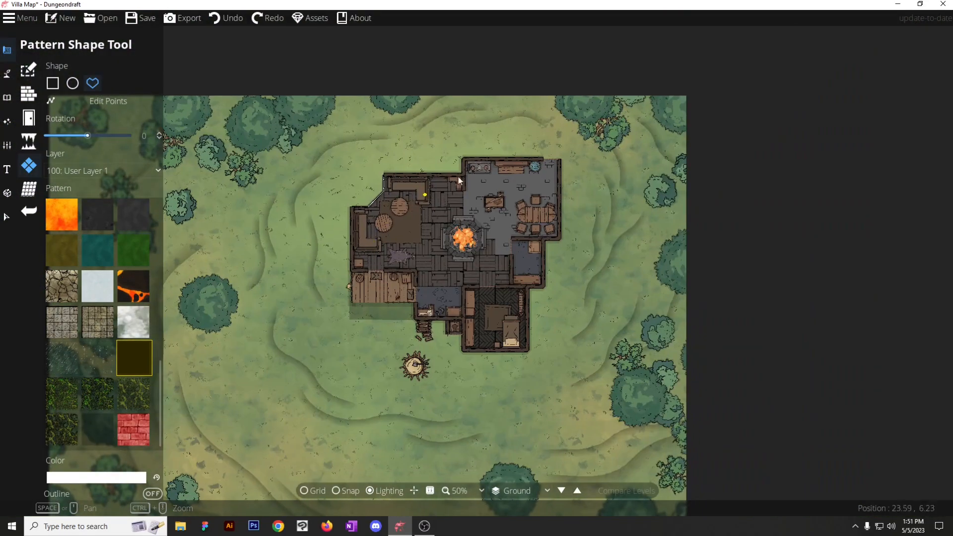
{"action": "left_click_drag", "start_coordinate": [331, 368], "coordinate": [376, 307]}
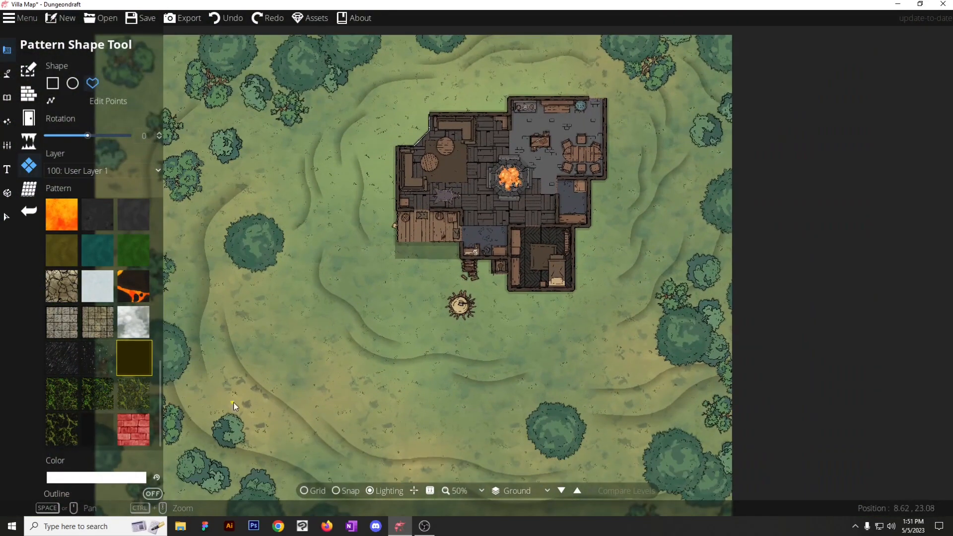
{"action": "scroll", "coordinate": [318, 348], "scroll_direction": "down", "scroll_amount": 2}
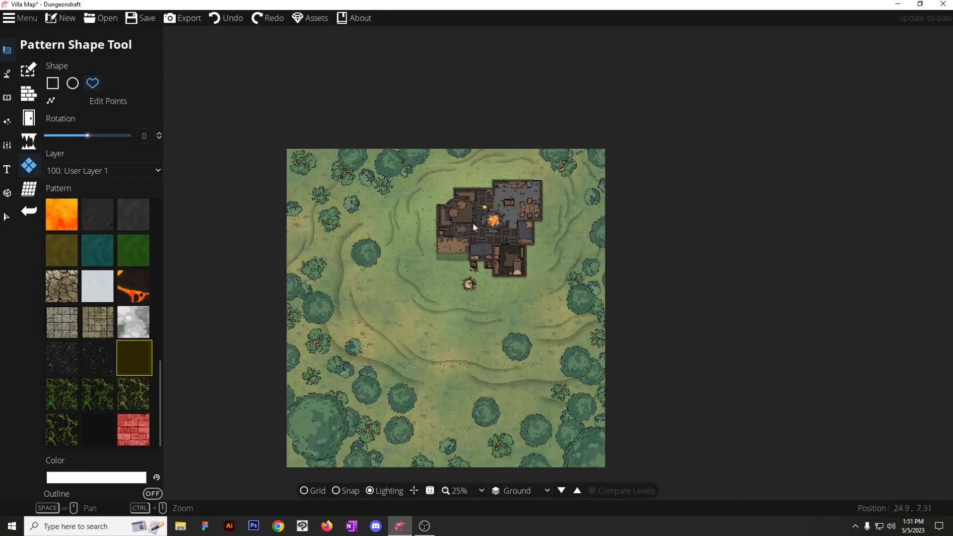
{"action": "scroll", "coordinate": [503, 210], "scroll_direction": "up", "scroll_amount": 5}
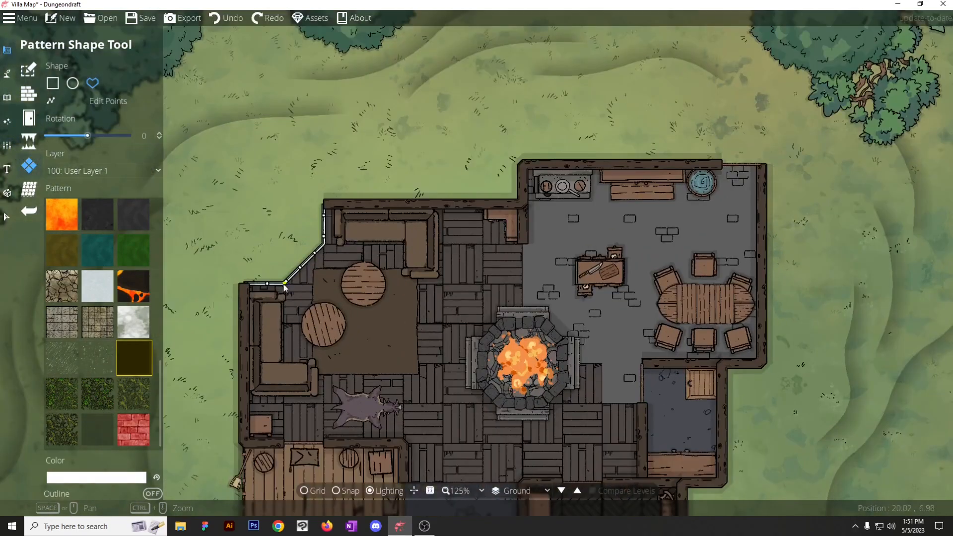
{"action": "left_click", "coordinate": [264, 252]}
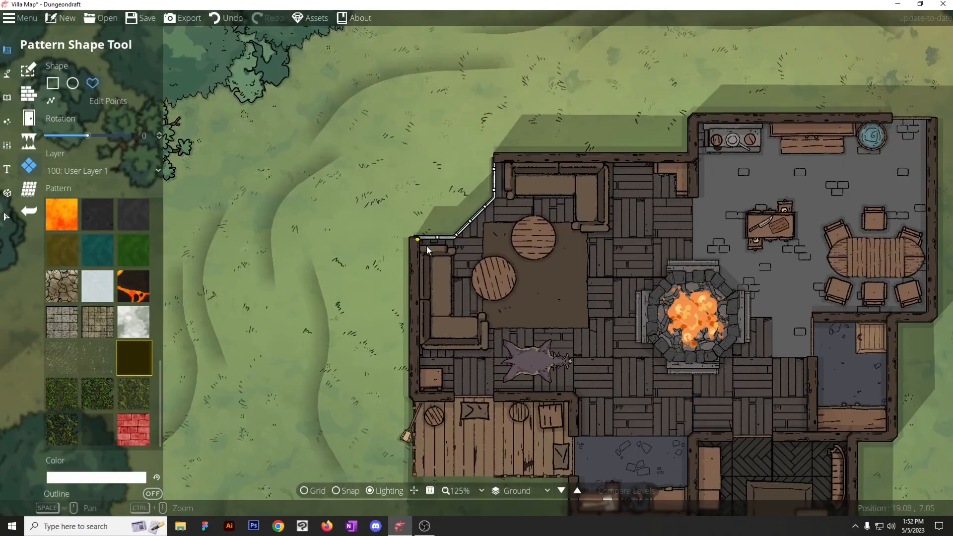
{"action": "scroll", "coordinate": [556, 327], "scroll_direction": "down", "scroll_amount": 2}
{"action": "left_click_drag", "start_coordinate": [539, 317], "coordinate": [489, 263]}
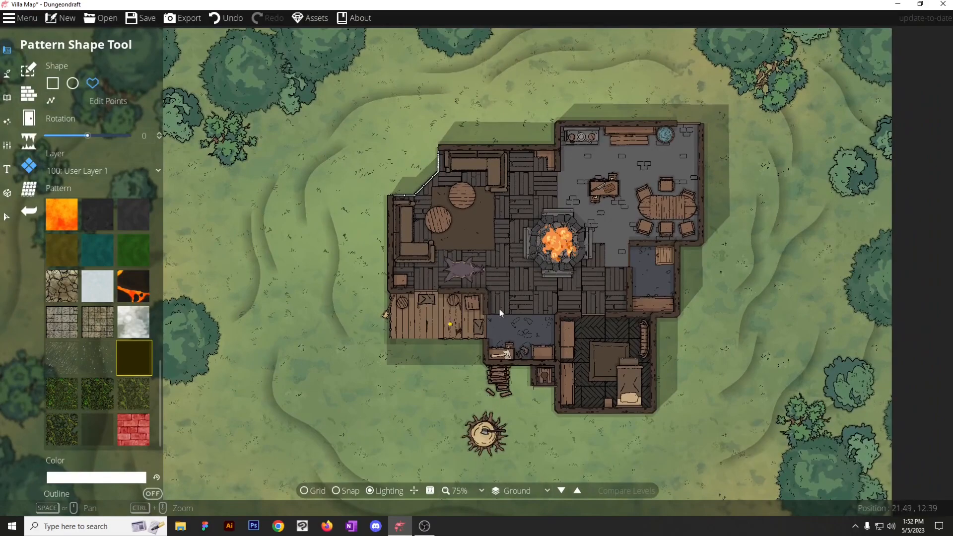
{"action": "left_click_drag", "start_coordinate": [468, 299], "coordinate": [415, 293]}
{"action": "scroll", "coordinate": [477, 159], "scroll_direction": "down", "scroll_amount": 2}
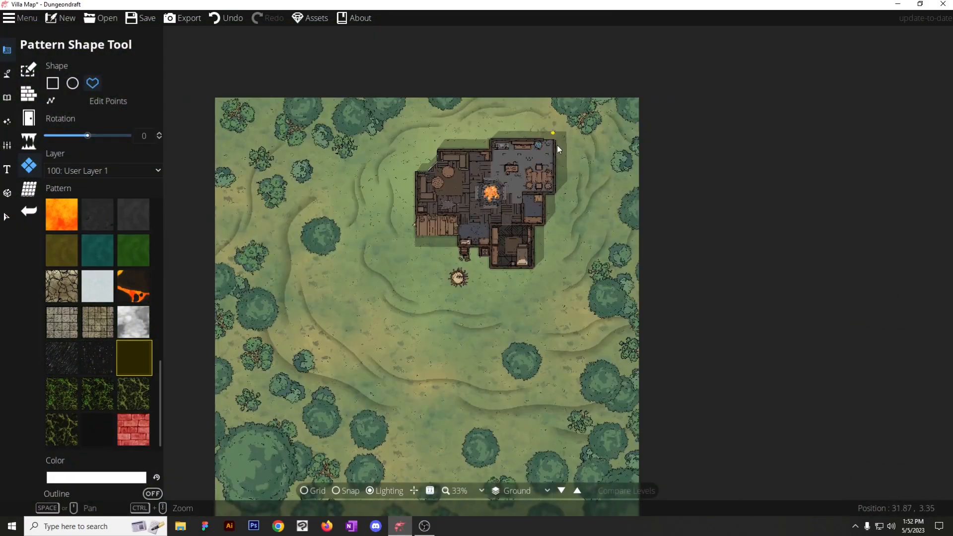
{"action": "scroll", "coordinate": [529, 137], "scroll_direction": "up", "scroll_amount": 5}
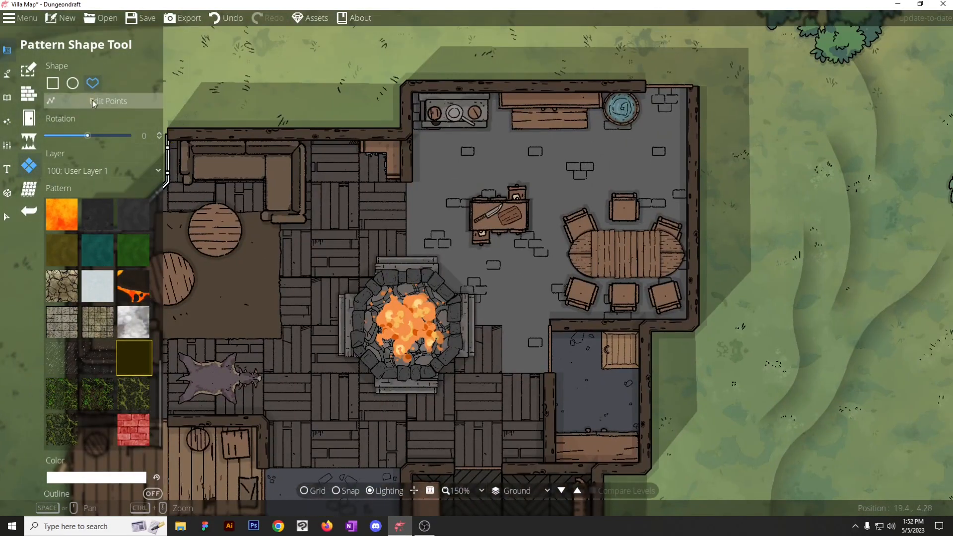
{"action": "left_click", "coordinate": [92, 100]}
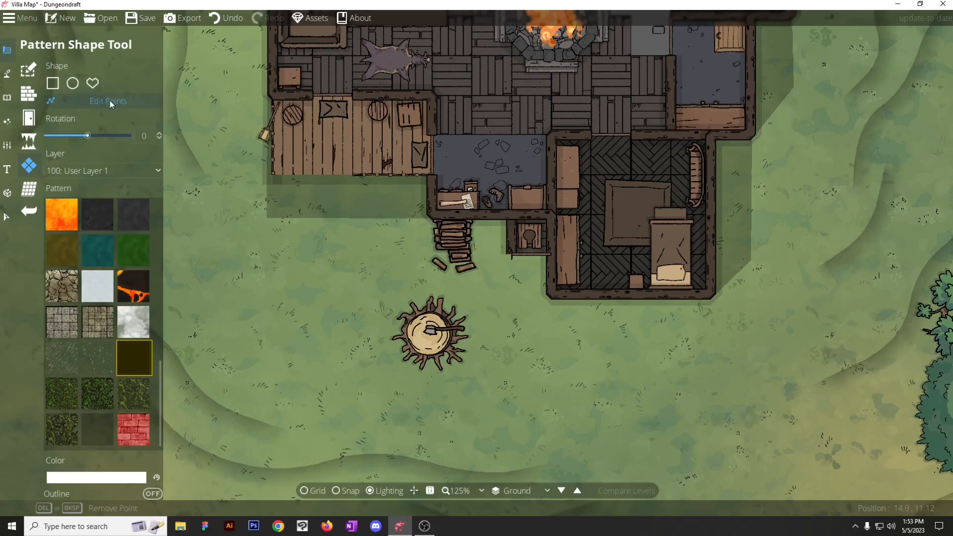
Return to freeform drawing and add a small rounded shadow on the northeast side of the tree stump.
{"action": "left_click", "coordinate": [93, 83]}
{"action": "scroll", "coordinate": [365, 252], "scroll_direction": "down", "scroll_amount": 2}
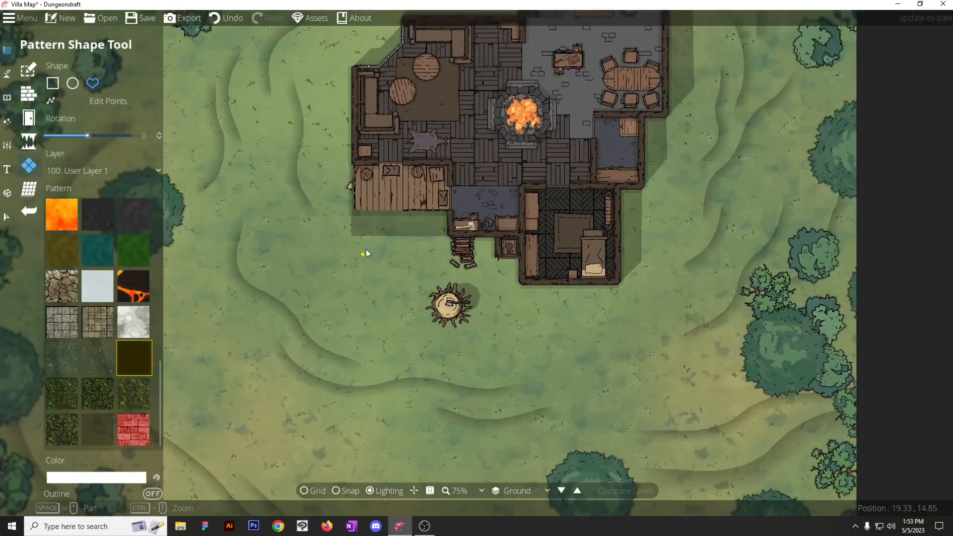
{"action": "scroll", "coordinate": [430, 259], "scroll_direction": "down", "scroll_amount": 2}
{"action": "scroll", "coordinate": [434, 288], "scroll_direction": "up", "scroll_amount": 3}
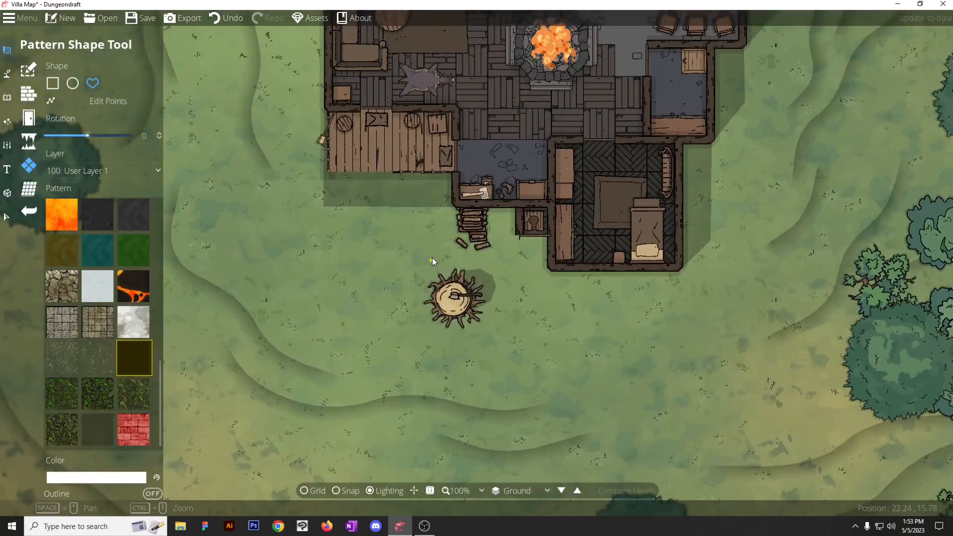
{"action": "scroll", "coordinate": [413, 266], "scroll_direction": "down", "scroll_amount": 3}
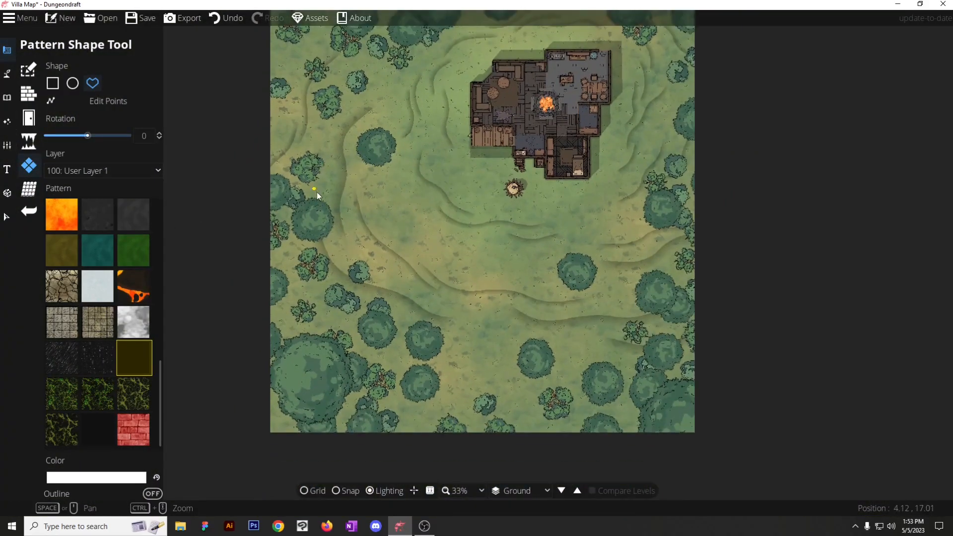
{"action": "left_click_drag", "start_coordinate": [384, 246], "coordinate": [361, 272]}
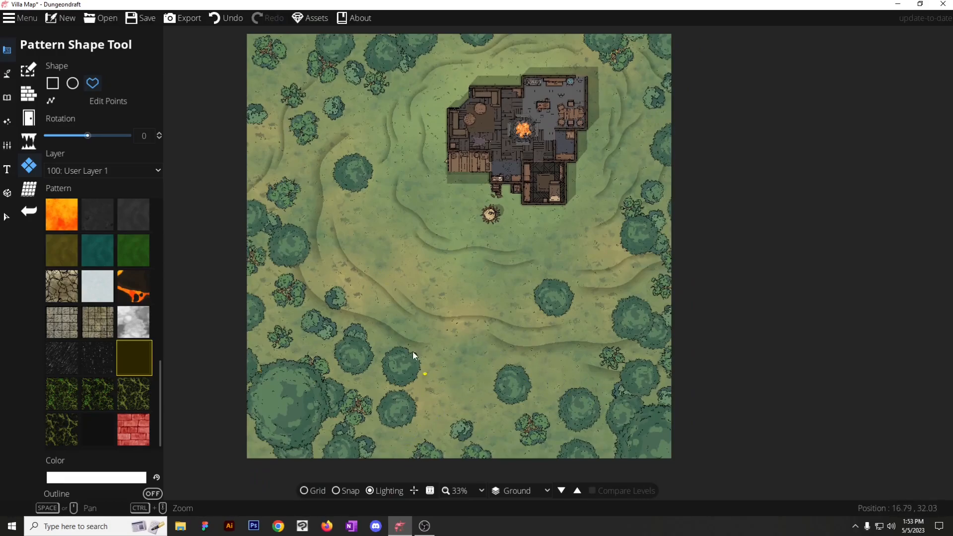
Set up the Path Tool with the green cliff texture and set Transition Out to Shrink.
{"action": "left_click", "coordinate": [7, 98]}
{"action": "left_click_drag", "start_coordinate": [480, 420], "coordinate": [431, 328]}
{"action": "scroll", "coordinate": [430, 328], "scroll_direction": "up", "scroll_amount": 3}
{"action": "left_click", "coordinate": [8, 51]}
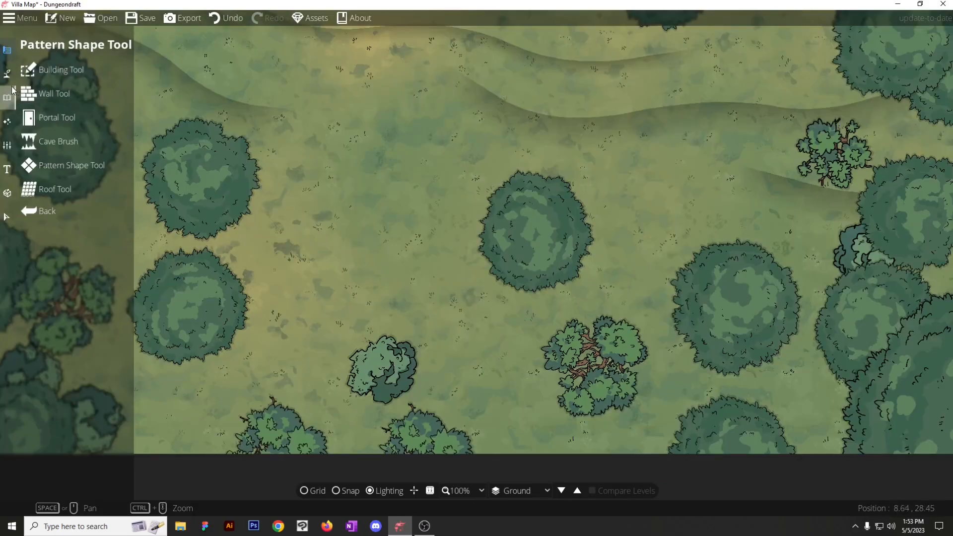
{"action": "left_click", "coordinate": [7, 75]}
{"action": "left_click", "coordinate": [47, 142]}
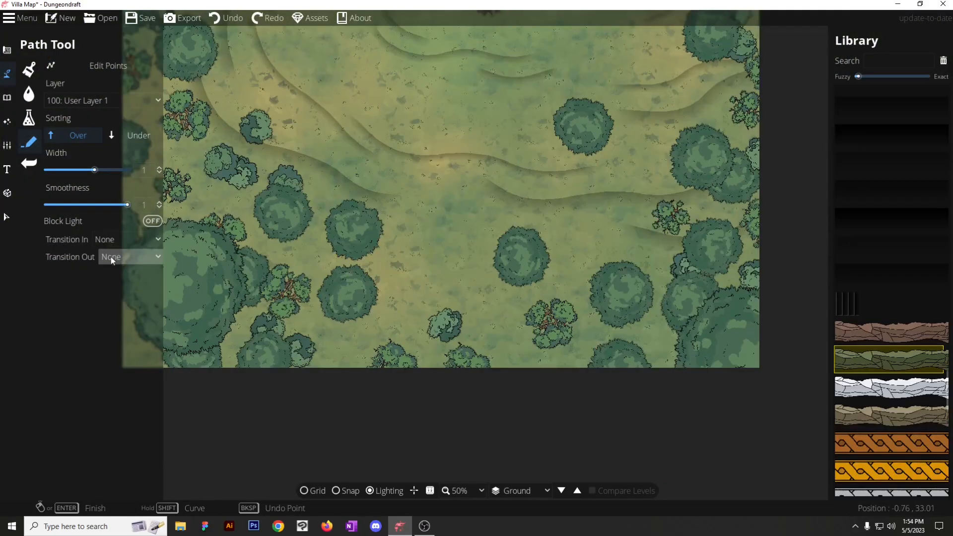
{"action": "left_click", "coordinate": [111, 257]}
{"action": "left_click", "coordinate": [117, 288]}
Draw a cliff path from the map's southern edge, winding north and west between the southeastern trees onto the open grass.
{"action": "mouse_move", "coordinate": [659, 318]}
{"action": "left_mouse_down"}
{"action": "mouse_move", "coordinate": [649, 256]}
{"action": "mouse_move", "coordinate": [588, 236]}
{"action": "mouse_move", "coordinate": [554, 247]}
{"action": "left_mouse_up"}
{"action": "mouse_move", "coordinate": [523, 212]}
{"action": "left_mouse_down"}
{"action": "mouse_move", "coordinate": [455, 236]}
{"action": "mouse_move", "coordinate": [454, 271]}
{"action": "mouse_move", "coordinate": [431, 285]}
{"action": "mouse_move", "coordinate": [430, 302]}
{"action": "left_mouse_up"}
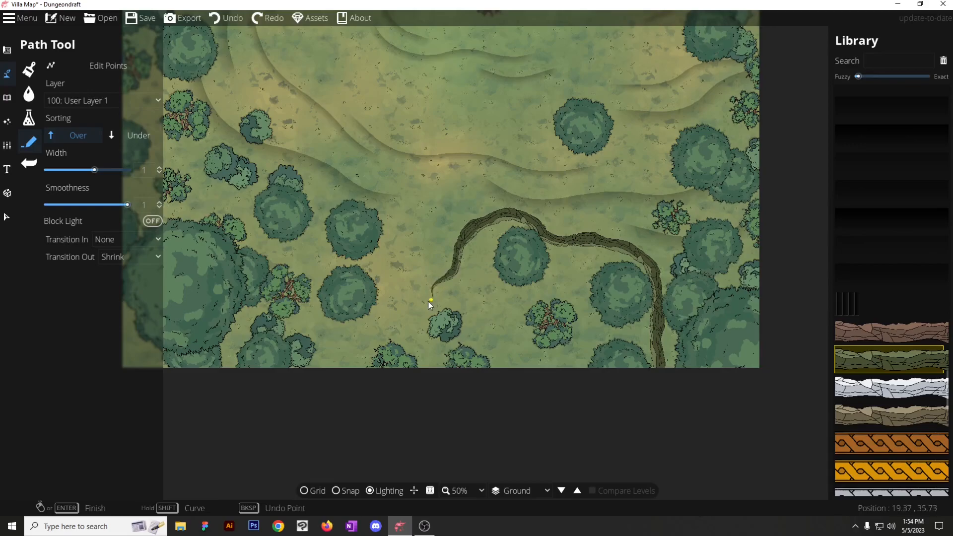
{"action": "right_click", "coordinate": [419, 302]}
Edit the cliff path's points and delete the surplus ones at its tapered western end.
{"action": "scroll", "coordinate": [474, 324], "scroll_direction": "up", "scroll_amount": 5}
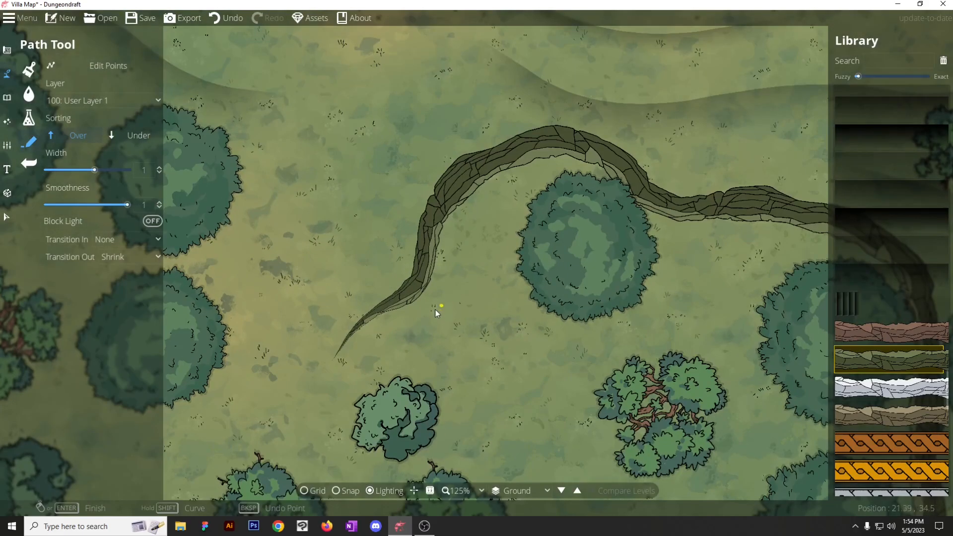
{"action": "left_click", "coordinate": [104, 73]}
{"action": "left_click", "coordinate": [369, 307]}
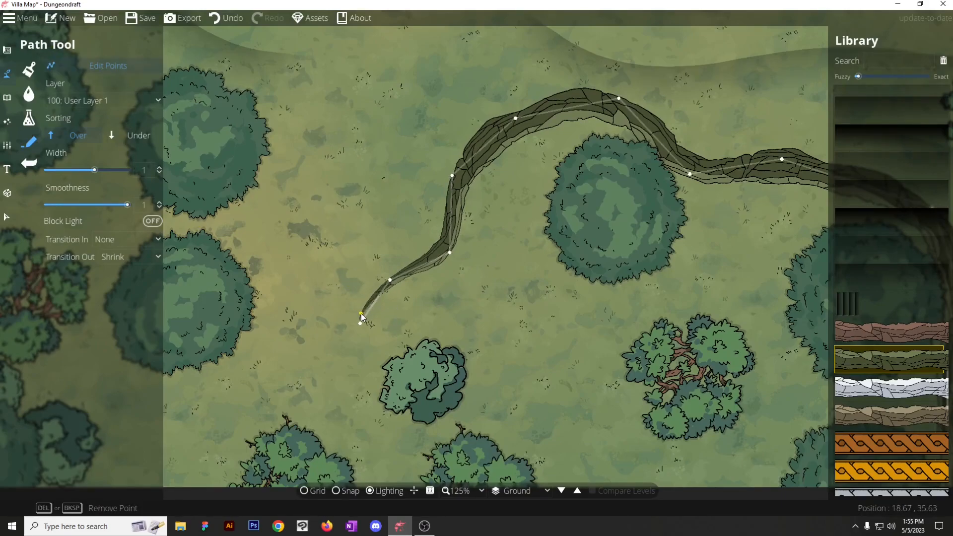
{"action": "key", "text": "Delete"}
{"action": "key", "text": "Delete"}
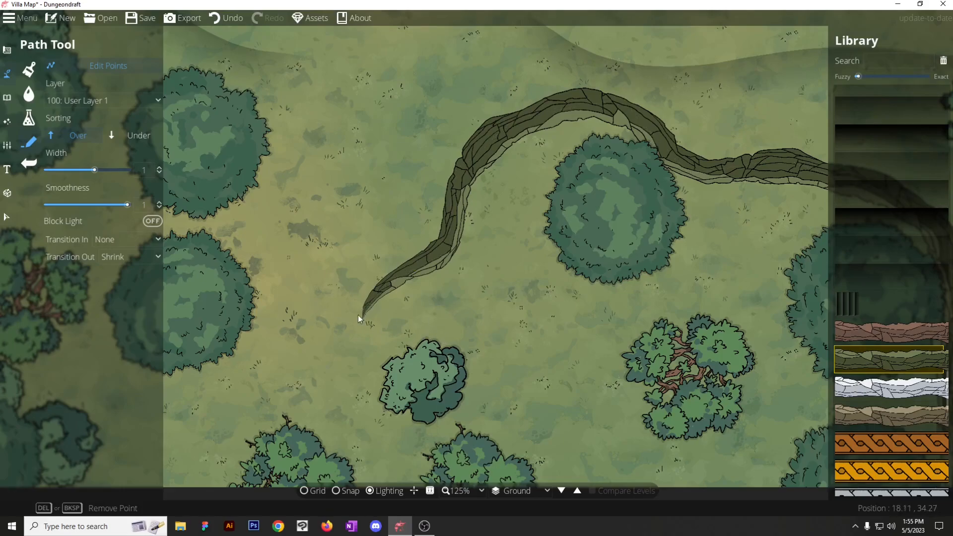
{"action": "scroll", "coordinate": [428, 315], "scroll_direction": "down", "scroll_amount": 2}
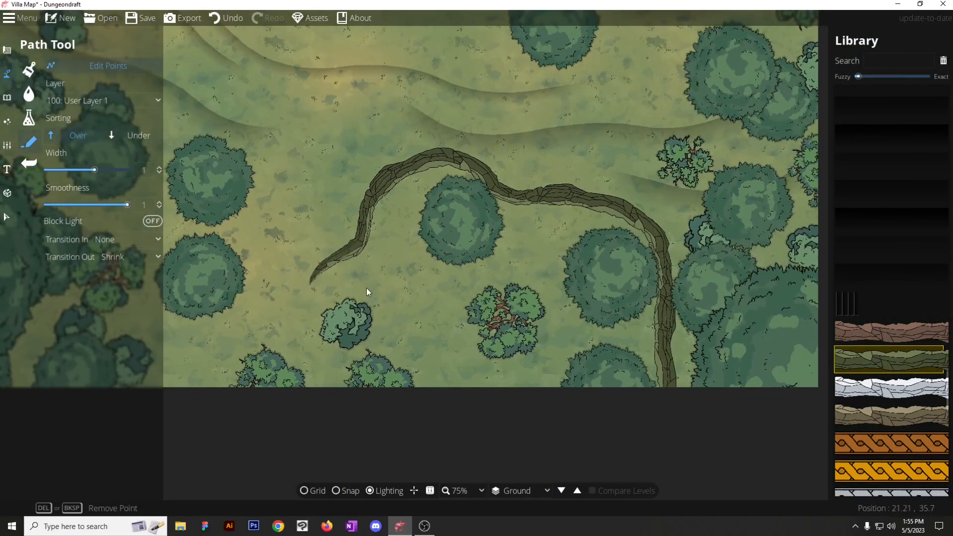
Leave point editing and draw a second cliff path, sorted Under, along the first cliff's outer side from the map's southern edge to its western tip.
{"action": "scroll", "coordinate": [368, 285], "scroll_direction": "up", "scroll_amount": 1}
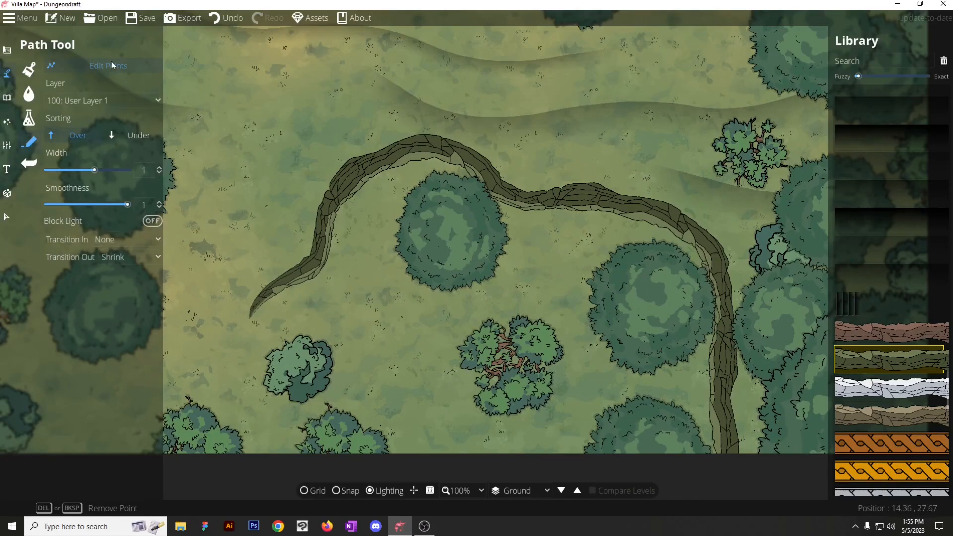
{"action": "left_click", "coordinate": [112, 63]}
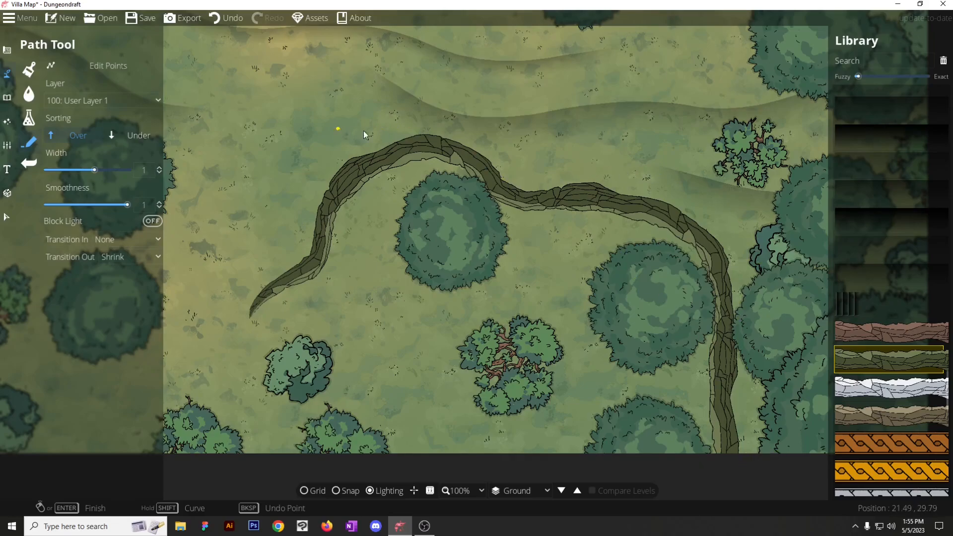
{"action": "key", "text": "ctrl+z"}
{"action": "mouse_move", "coordinate": [727, 340]}
{"action": "left_mouse_down"}
{"action": "mouse_move", "coordinate": [733, 259]}
{"action": "mouse_move", "coordinate": [705, 218]}
{"action": "mouse_move", "coordinate": [653, 188]}
{"action": "mouse_move", "coordinate": [580, 174]}
{"action": "mouse_move", "coordinate": [523, 191]}
{"action": "mouse_move", "coordinate": [459, 137]}
{"action": "mouse_move", "coordinate": [416, 130]}
{"action": "mouse_move", "coordinate": [344, 144]}
{"action": "mouse_move", "coordinate": [335, 183]}
{"action": "mouse_move", "coordinate": [308, 197]}
{"action": "mouse_move", "coordinate": [305, 267]}
{"action": "mouse_move", "coordinate": [256, 316]}
{"action": "left_mouse_up"}
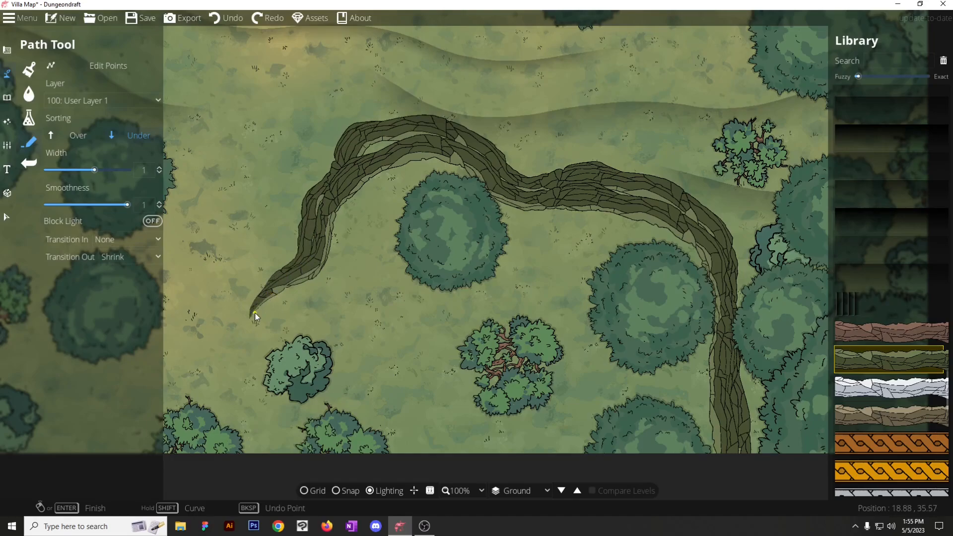
{"action": "right_click", "coordinate": [254, 313]}
Select and delete the hill contour paths crossing the grass just north of the cliff.
{"action": "left_click_drag", "start_coordinate": [543, 284], "coordinate": [489, 419]}
{"action": "left_click", "coordinate": [6, 217]}
{"action": "left_click_drag", "start_coordinate": [446, 252], "coordinate": [455, 236]}
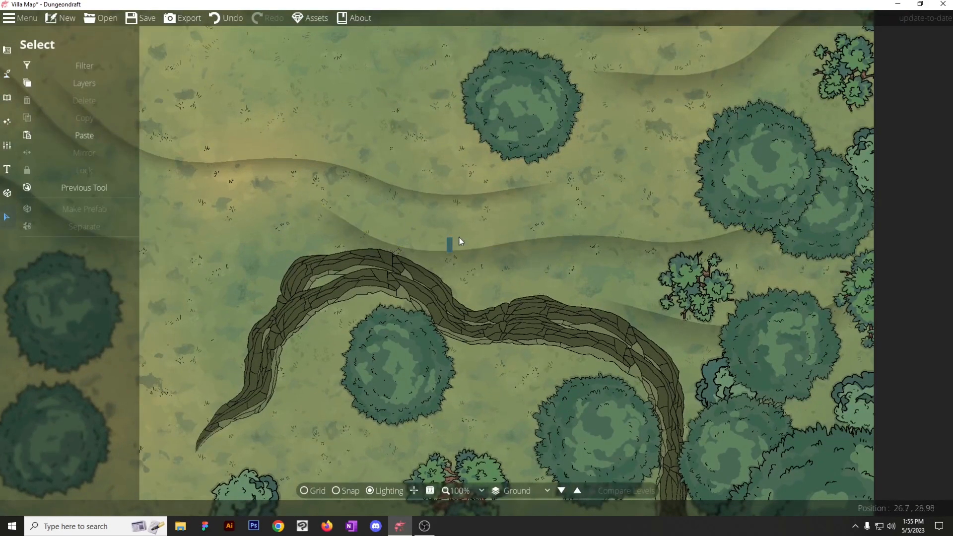
{"action": "left_click", "coordinate": [440, 249]}
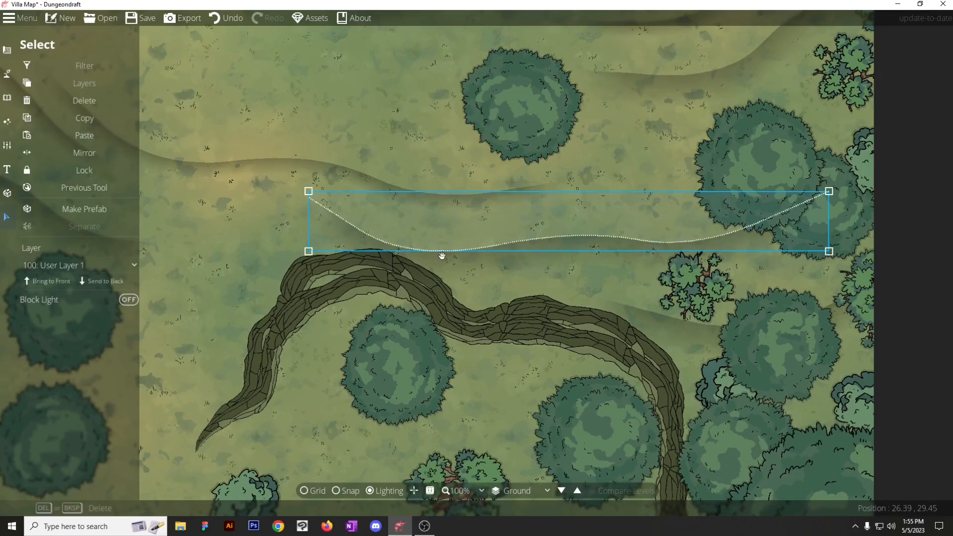
{"action": "left_click_drag", "start_coordinate": [439, 248], "coordinate": [471, 135]}
{"action": "left_click", "coordinate": [466, 297]}
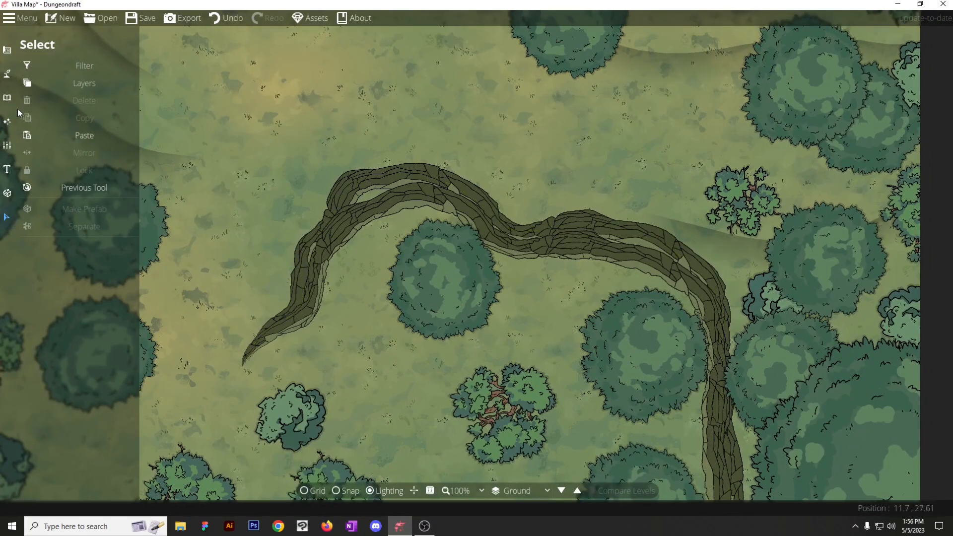
Set up the Path Tool with the soft shadow texture and set Transition Out to Fade.
{"action": "left_click", "coordinate": [82, 189]}
{"action": "left_click", "coordinate": [7, 97]}
{"action": "left_click", "coordinate": [44, 72]}
{"action": "left_click", "coordinate": [7, 73]}
{"action": "left_click", "coordinate": [44, 149]}
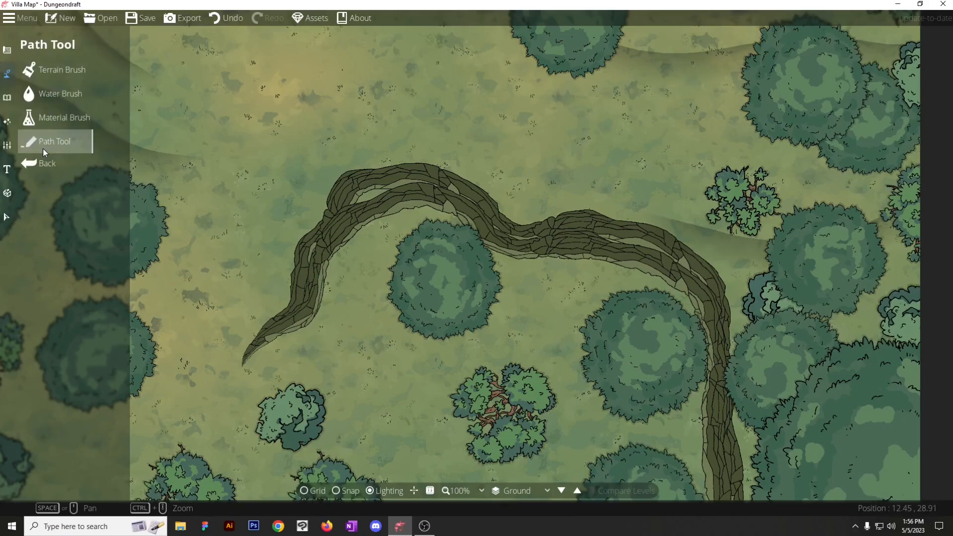
{"action": "scroll", "coordinate": [876, 298], "scroll_direction": "down", "scroll_amount": 5}
{"action": "scroll", "coordinate": [874, 350], "scroll_direction": "down", "scroll_amount": 10}
{"action": "left_click", "coordinate": [104, 257]}
{"action": "left_click", "coordinate": [115, 276]}
{"action": "left_click", "coordinate": [119, 263]}
{"action": "left_click", "coordinate": [118, 290]}
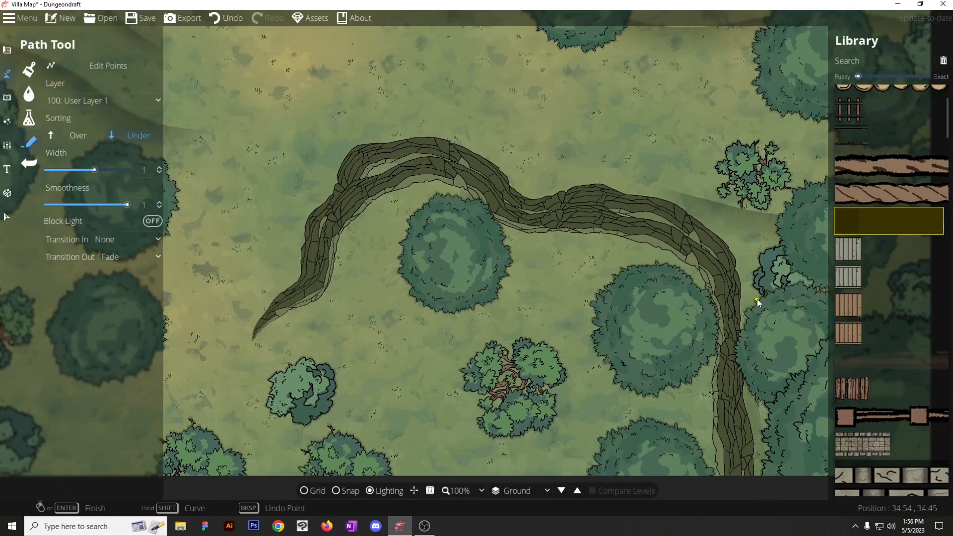
{"action": "left_click", "coordinate": [734, 240]}
{"action": "left_click", "coordinate": [684, 201]}
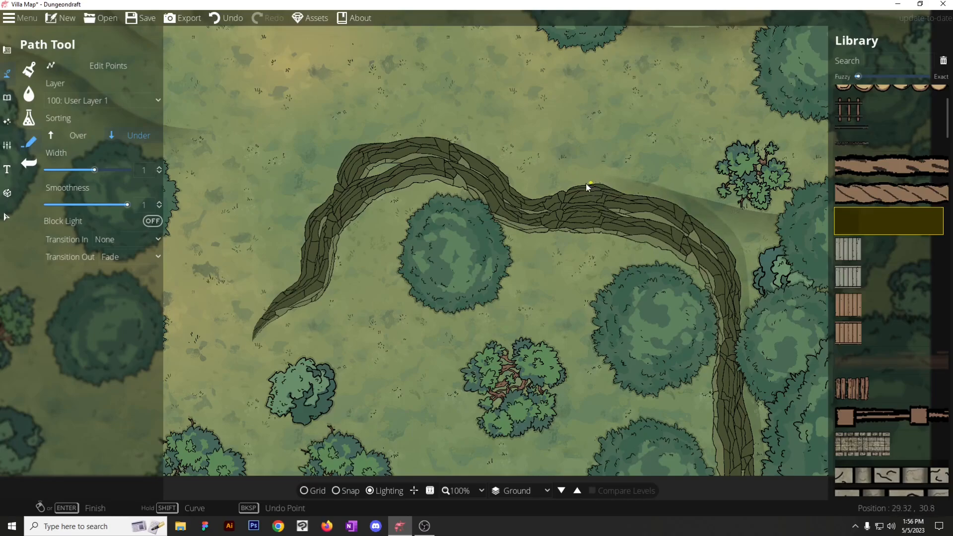
{"action": "left_click", "coordinate": [589, 182]}
{"action": "left_click", "coordinate": [224, 18]}
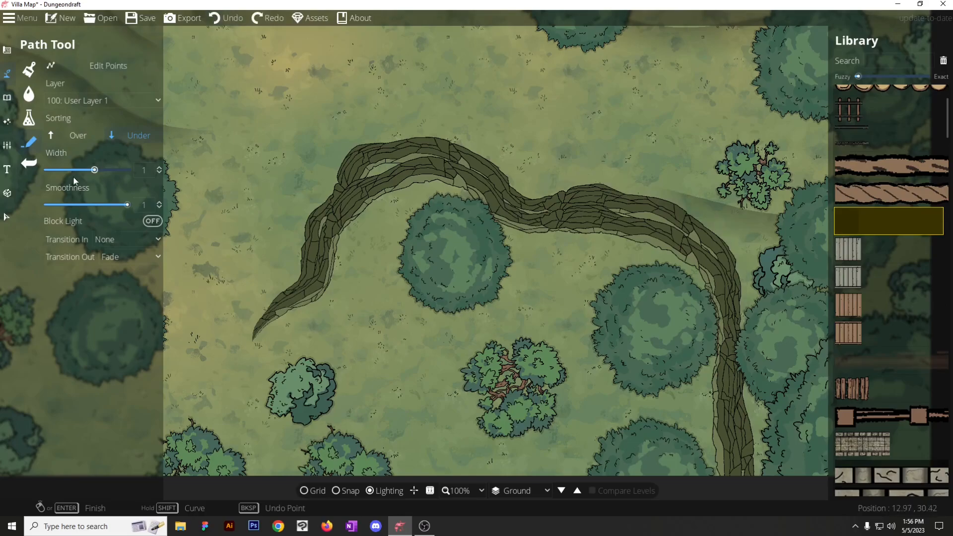
Set the path width to 1.75 and draw a shadow path along the cliff's northern and western outer edge, ending at its tapered tip.
{"action": "left_click_drag", "start_coordinate": [95, 170], "coordinate": [108, 170]}
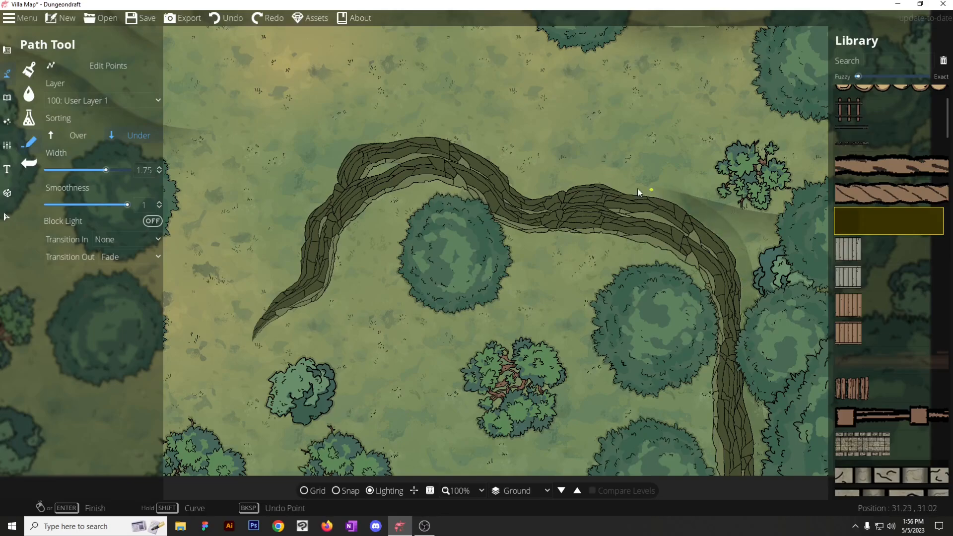
{"action": "left_click", "coordinate": [579, 179]}
{"action": "left_click", "coordinate": [535, 201]}
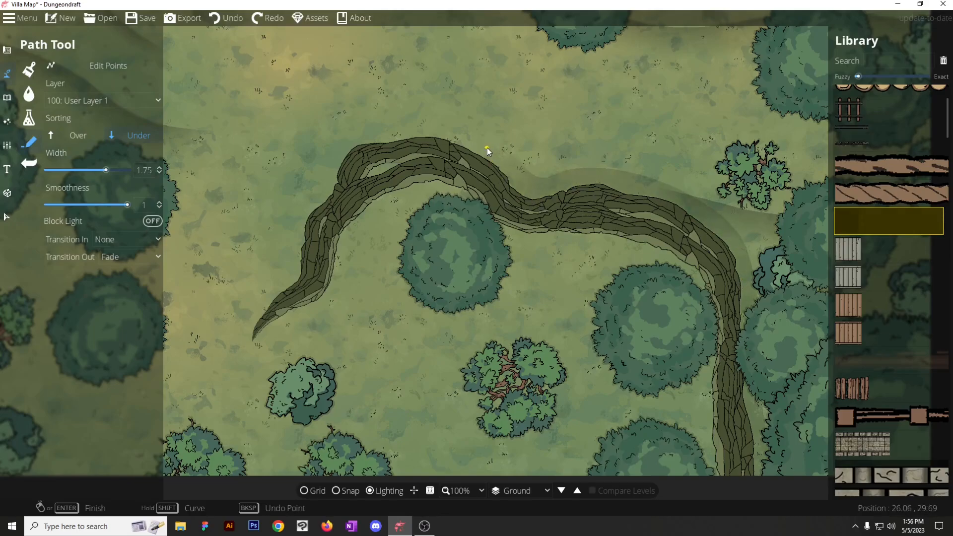
{"action": "left_click", "coordinate": [487, 148]}
{"action": "left_click", "coordinate": [413, 123]}
{"action": "left_click", "coordinate": [347, 136]}
{"action": "left_click", "coordinate": [328, 177]}
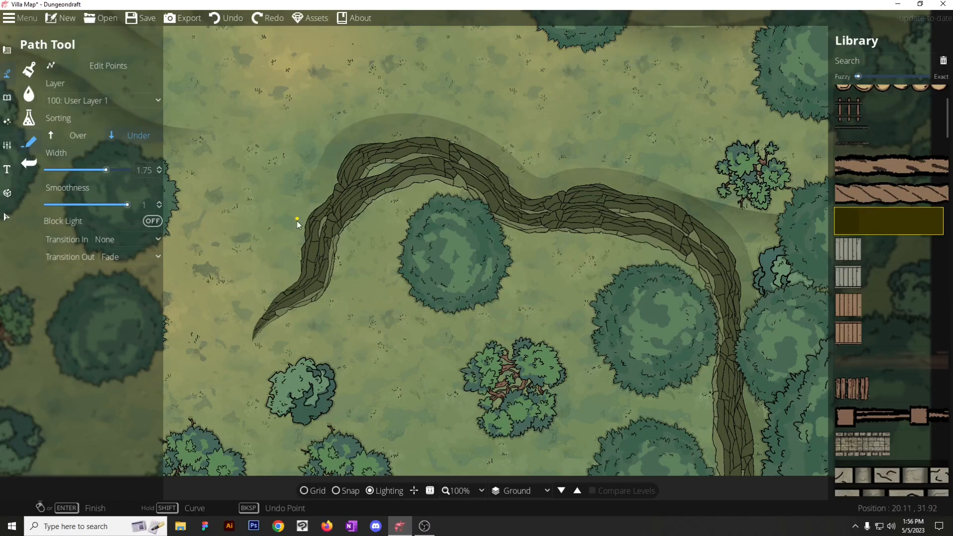
{"action": "left_click", "coordinate": [298, 222]}
{"action": "left_click", "coordinate": [297, 265]}
{"action": "left_click", "coordinate": [274, 298]}
{"action": "left_click", "coordinate": [257, 326]}
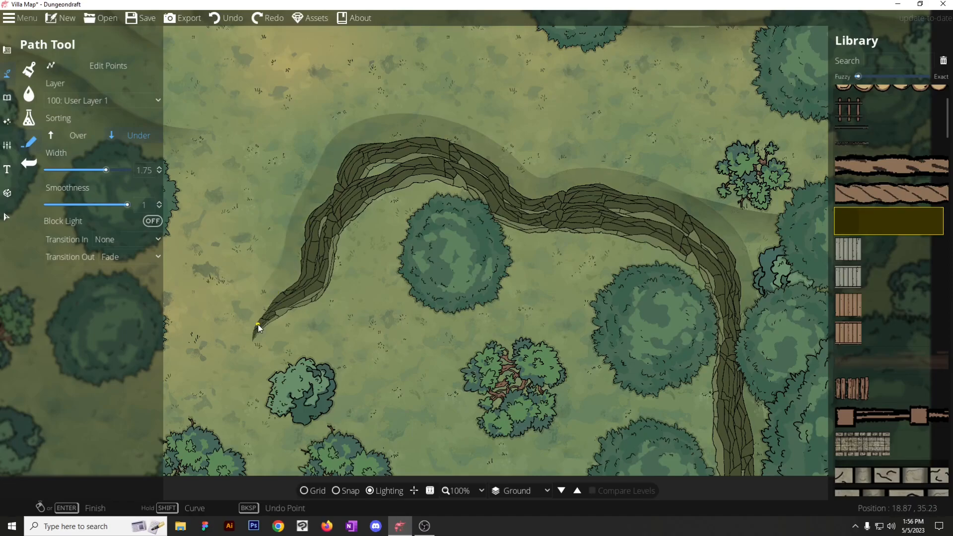
{"action": "right_click", "coordinate": [258, 326]}
Finish path drawing and save the map.
{"action": "right_click", "coordinate": [510, 293]}
{"action": "scroll", "coordinate": [472, 281], "scroll_direction": "down", "scroll_amount": 4}
{"action": "scroll", "coordinate": [439, 263], "scroll_direction": "up", "scroll_amount": 2}
{"action": "scroll", "coordinate": [423, 279], "scroll_direction": "down", "scroll_amount": 1}
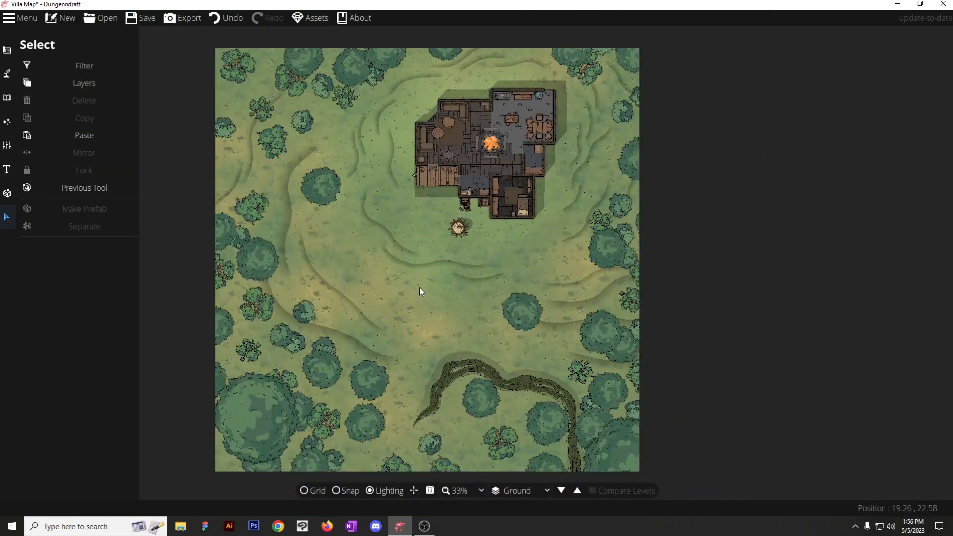
{"action": "left_click", "coordinate": [7, 121]}
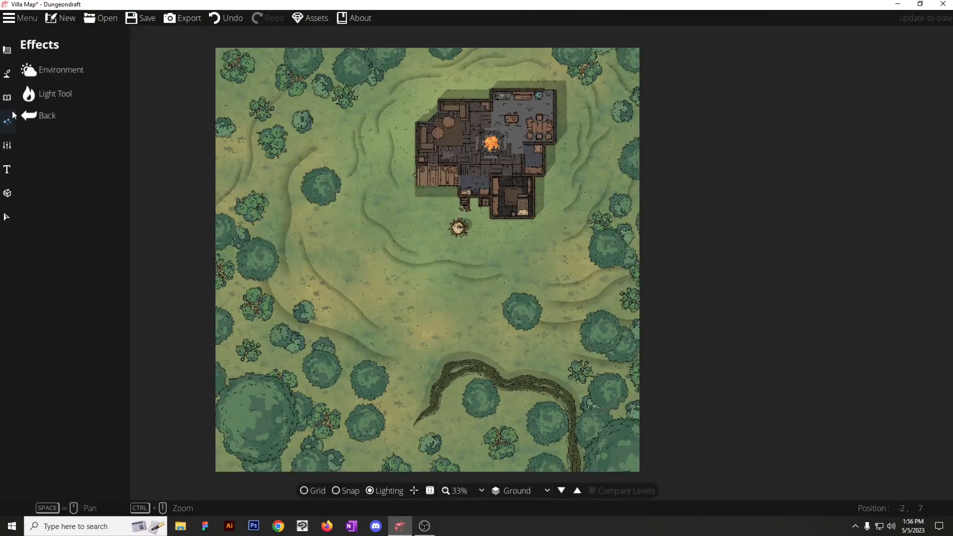
{"action": "left_click", "coordinate": [134, 18]}
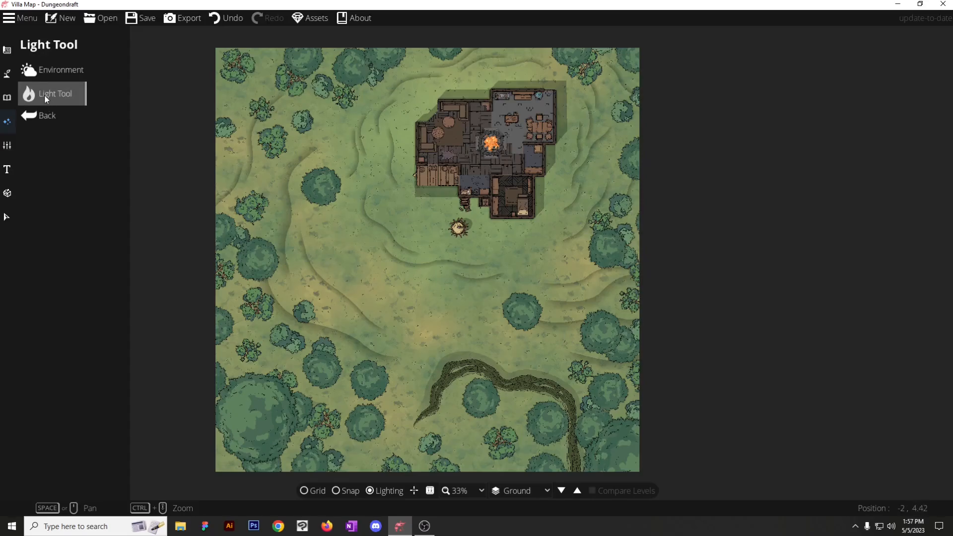
Set the environment's ambient light to the dark bluish grey 5a6062.
{"action": "left_click", "coordinate": [50, 70]}
{"action": "left_click", "coordinate": [102, 82]}
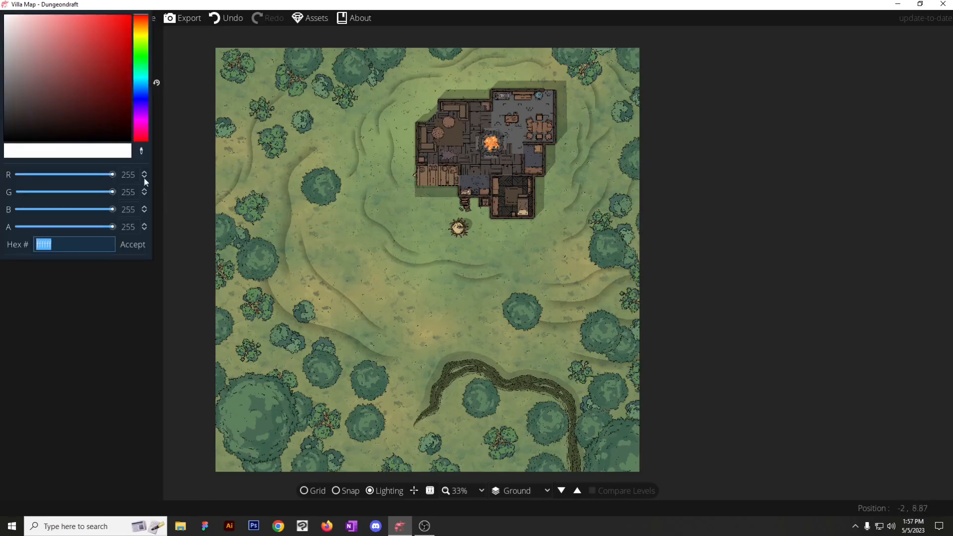
{"action": "left_click_drag", "start_coordinate": [18, 54], "coordinate": [69, 28]}
{"action": "left_click_drag", "start_coordinate": [142, 31], "coordinate": [140, 22]}
{"action": "left_click_drag", "start_coordinate": [65, 35], "coordinate": [13, 93]}
{"action": "left_click", "coordinate": [135, 84]}
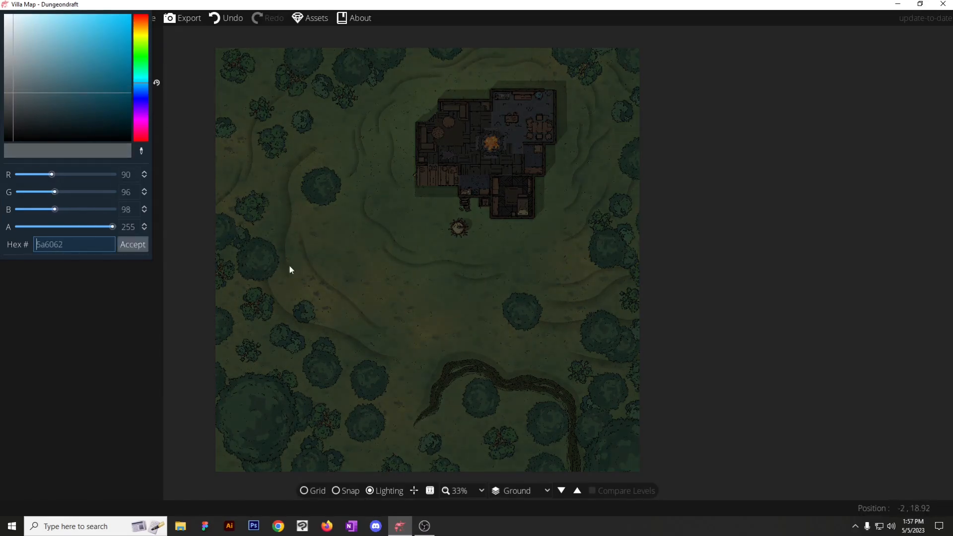
{"action": "left_click", "coordinate": [133, 252]}
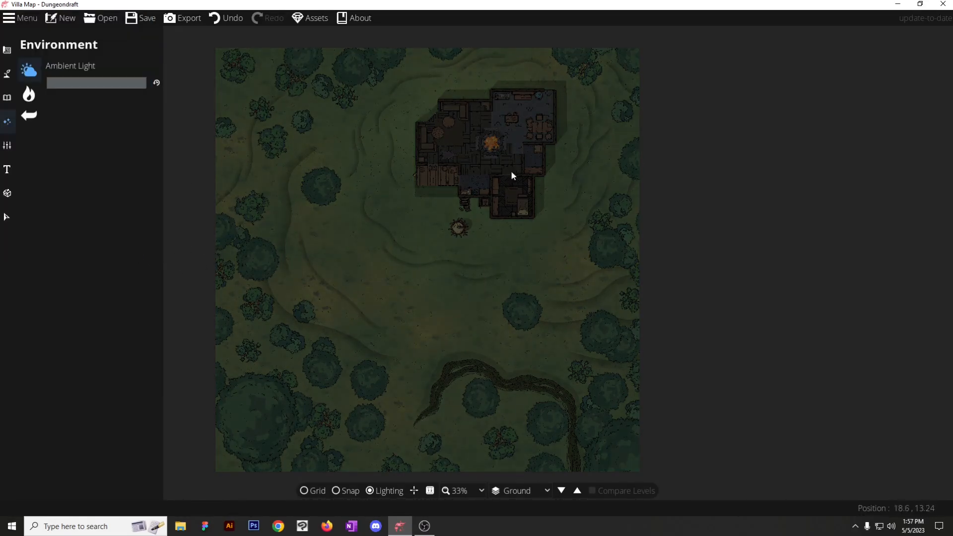
Set up the Light Tool with the soft radial glow style, shadows off, intensity 0.5 and range 20.
{"action": "left_click", "coordinate": [29, 94]}
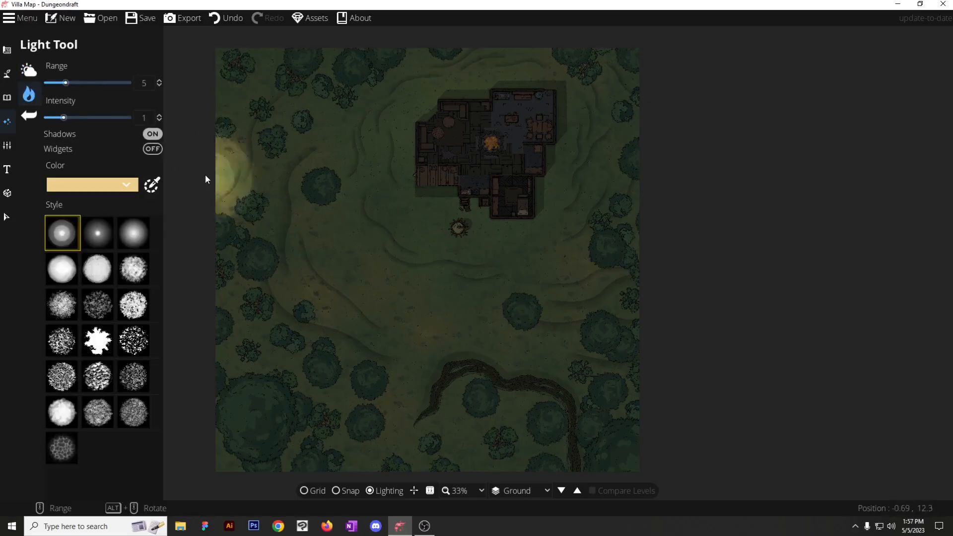
{"action": "left_click", "coordinate": [133, 233]}
{"action": "left_click", "coordinate": [405, 256]}
{"action": "scroll", "coordinate": [392, 278], "scroll_direction": "up", "scroll_amount": 10}
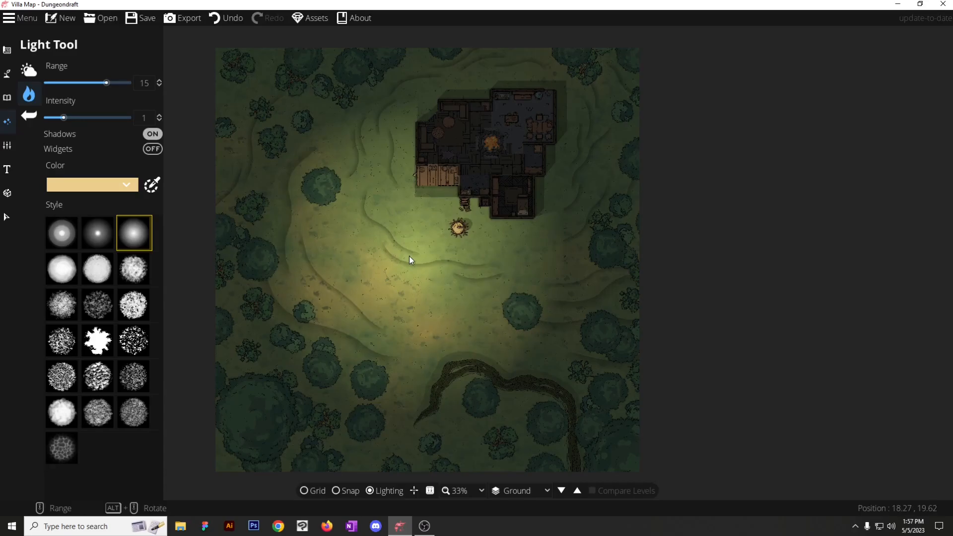
{"action": "left_click", "coordinate": [152, 134]}
{"action": "scroll", "coordinate": [336, 229], "scroll_direction": "up", "scroll_amount": 4}
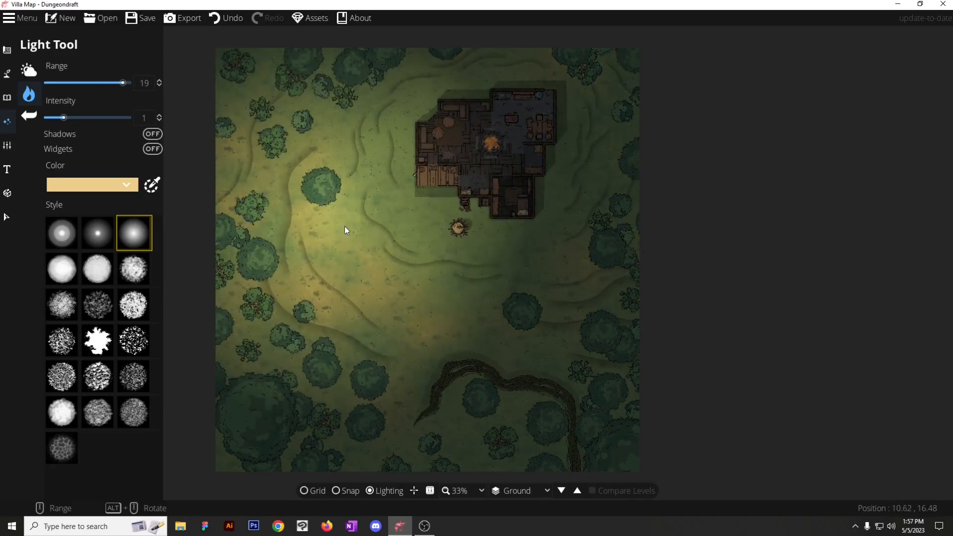
{"action": "scroll", "coordinate": [281, 311], "scroll_direction": "up", "scroll_amount": 1}
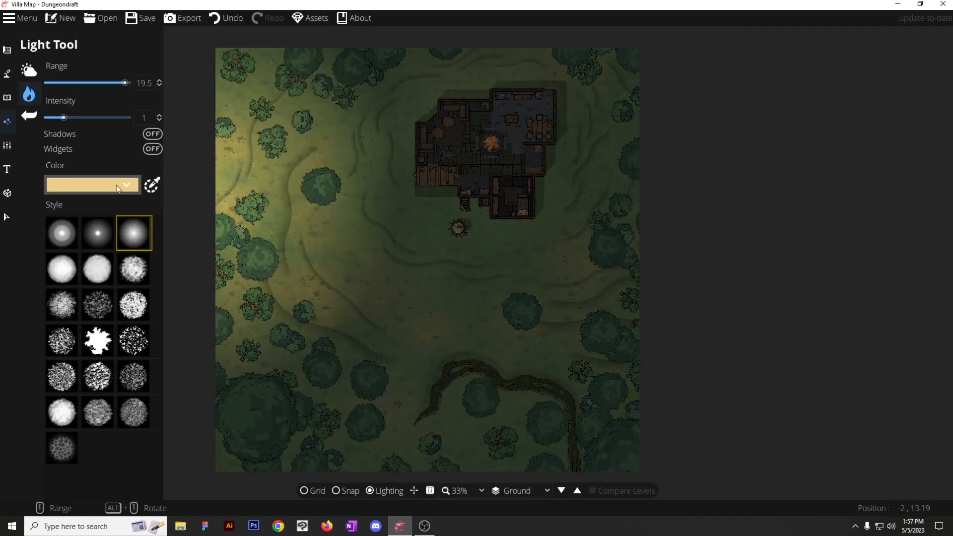
{"action": "left_click_drag", "start_coordinate": [64, 118], "coordinate": [47, 118]}
{"action": "left_click", "coordinate": [29, 72]}
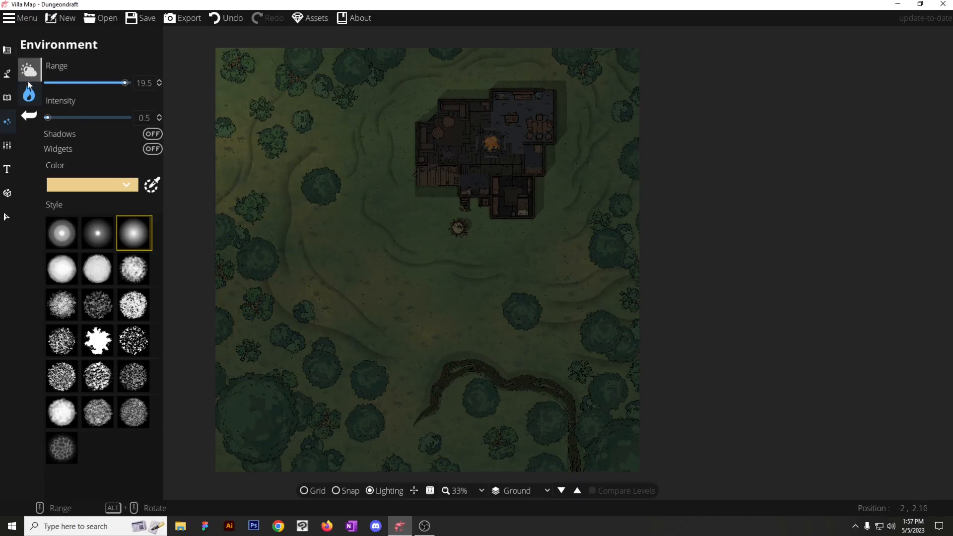
{"action": "scroll", "coordinate": [383, 315], "scroll_direction": "up", "scroll_amount": 1}
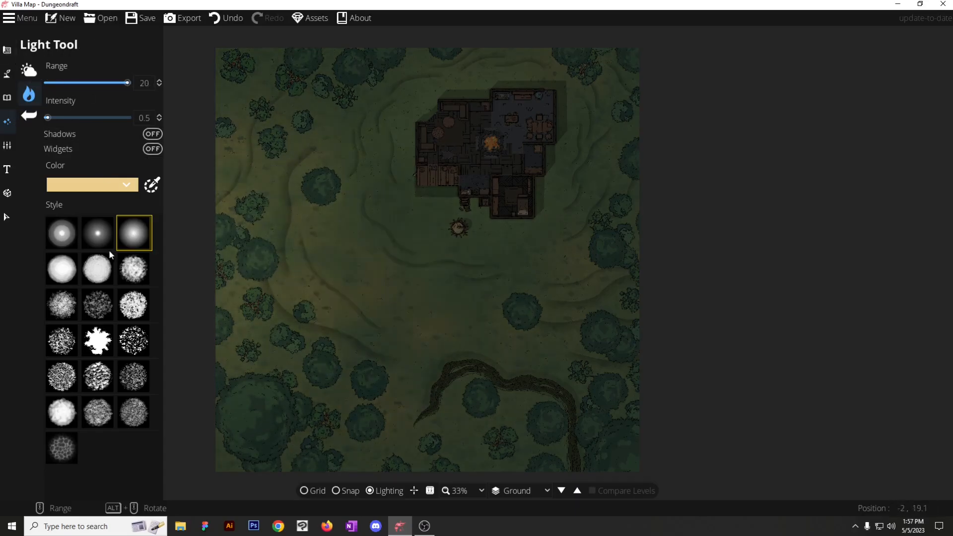
{"action": "left_click", "coordinate": [98, 340]}
{"action": "scroll", "coordinate": [429, 254], "scroll_direction": "down", "scroll_amount": 2}
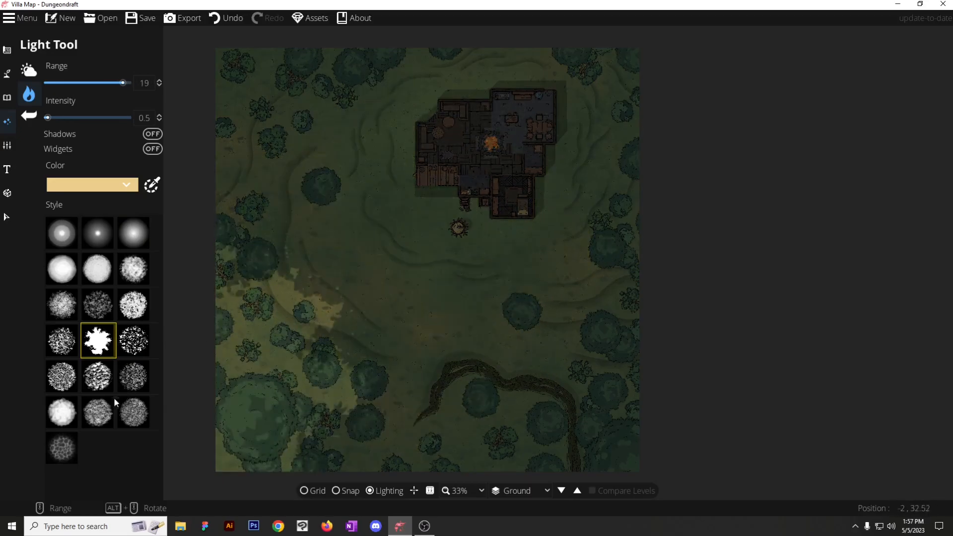
{"action": "left_click", "coordinate": [98, 412]}
{"action": "left_click", "coordinate": [134, 233]}
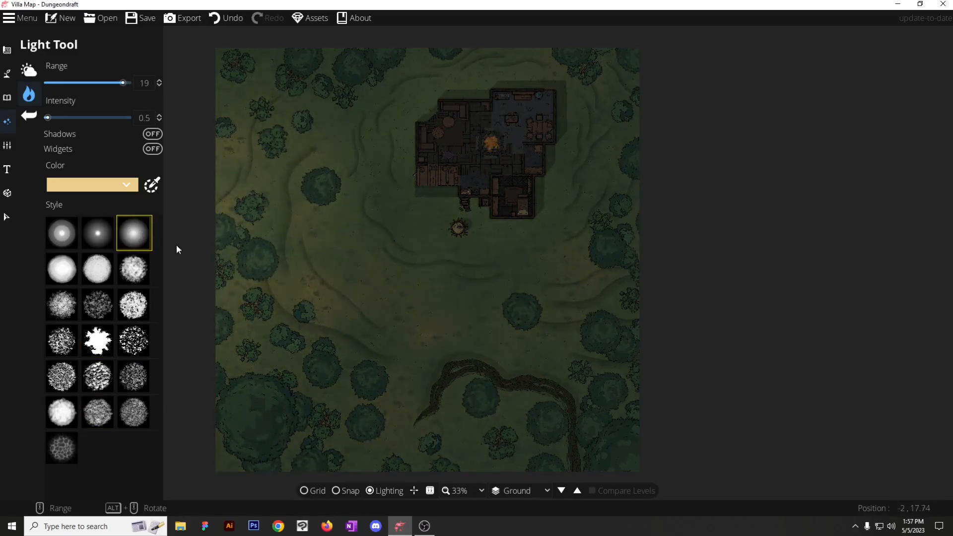
Place a soft glow light with range 20 over the fire in the villa's interior.
{"action": "scroll", "coordinate": [436, 257], "scroll_direction": "up", "scroll_amount": 1}
{"action": "scroll", "coordinate": [436, 257], "scroll_direction": "up", "scroll_amount": 1}
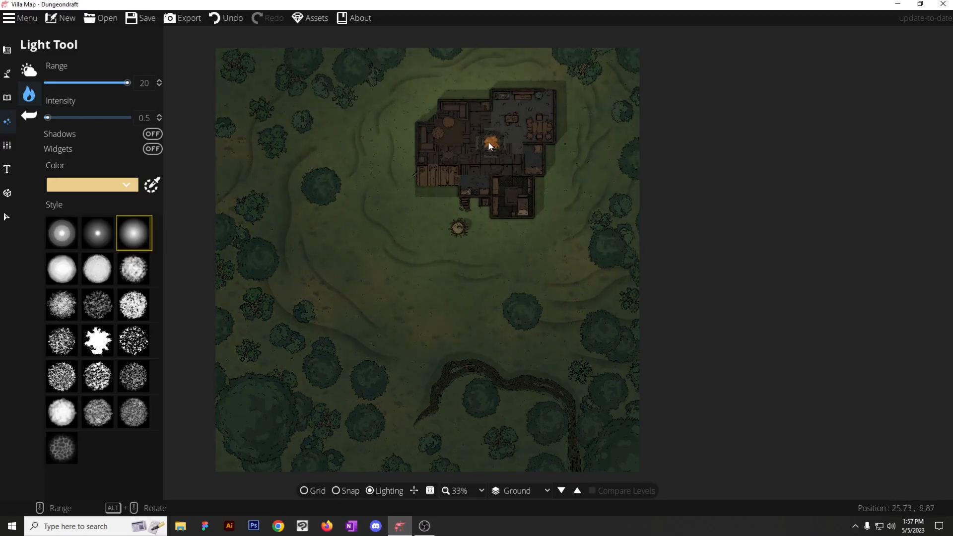
{"action": "left_click", "coordinate": [486, 141]}
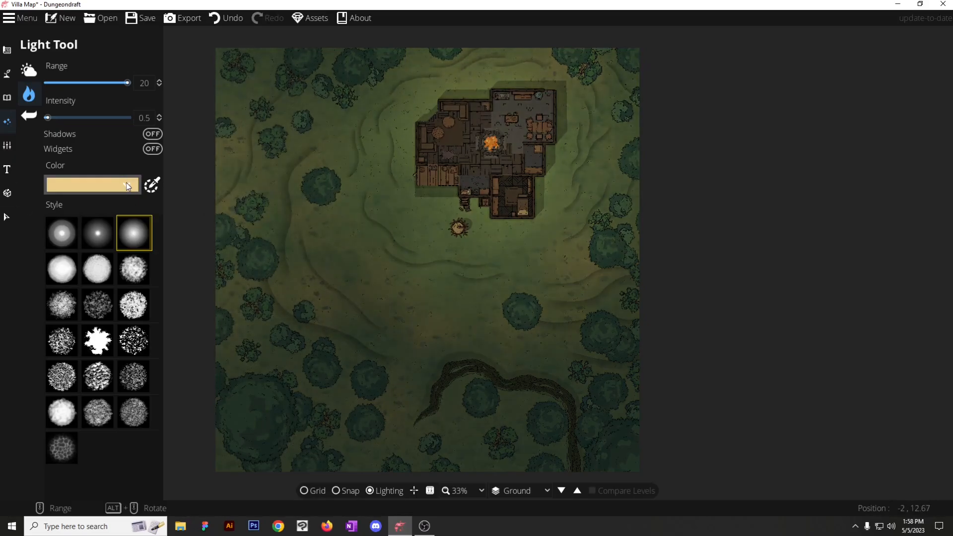
Add soft glow lights with a reduced range over the open grass southwest of the villa and the slope near the eastern edge.
{"action": "scroll", "coordinate": [255, 344], "scroll_direction": "down", "scroll_amount": 3}
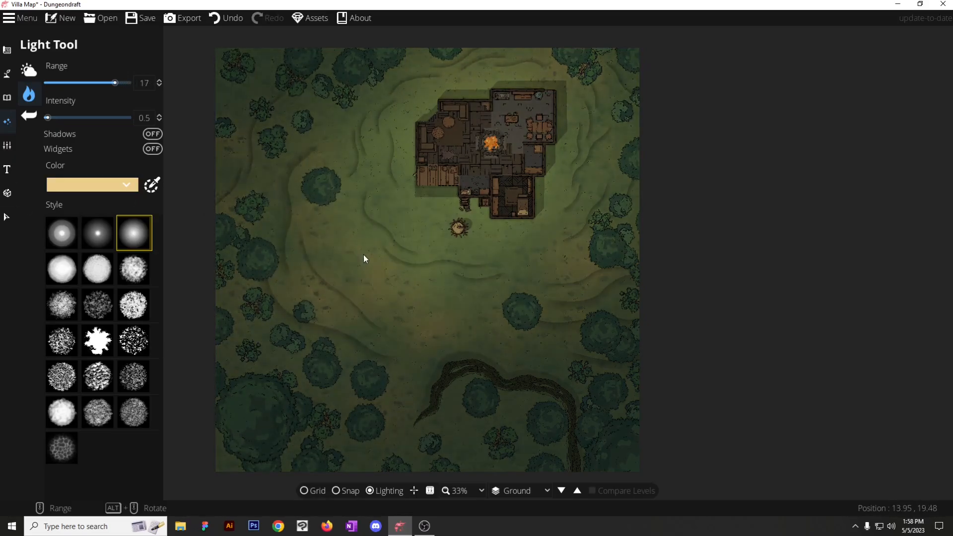
{"action": "scroll", "coordinate": [343, 273], "scroll_direction": "down", "scroll_amount": 2}
{"action": "scroll", "coordinate": [341, 271], "scroll_direction": "down", "scroll_amount": 1}
{"action": "left_click_drag", "start_coordinate": [647, 315], "coordinate": [622, 290]}
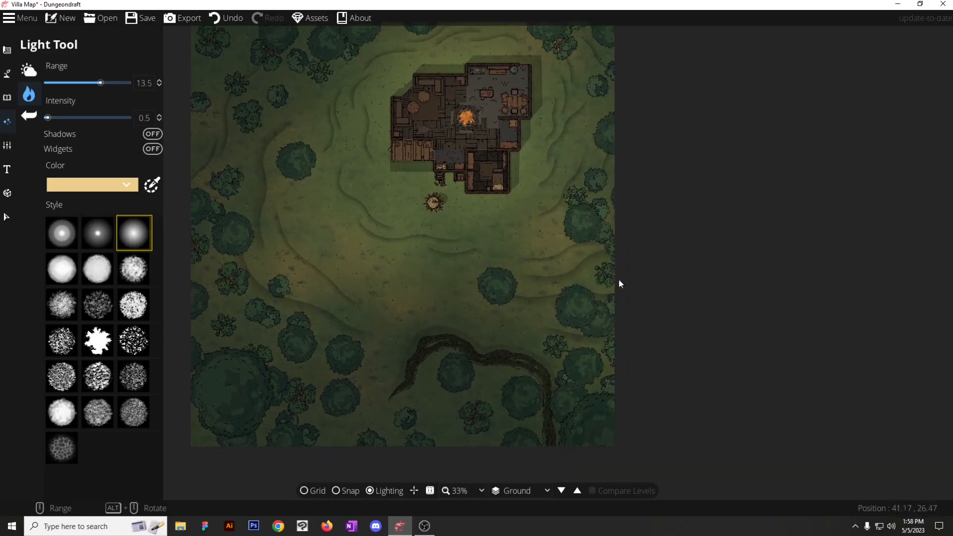
{"action": "scroll", "coordinate": [577, 263], "scroll_direction": "up", "scroll_amount": 2}
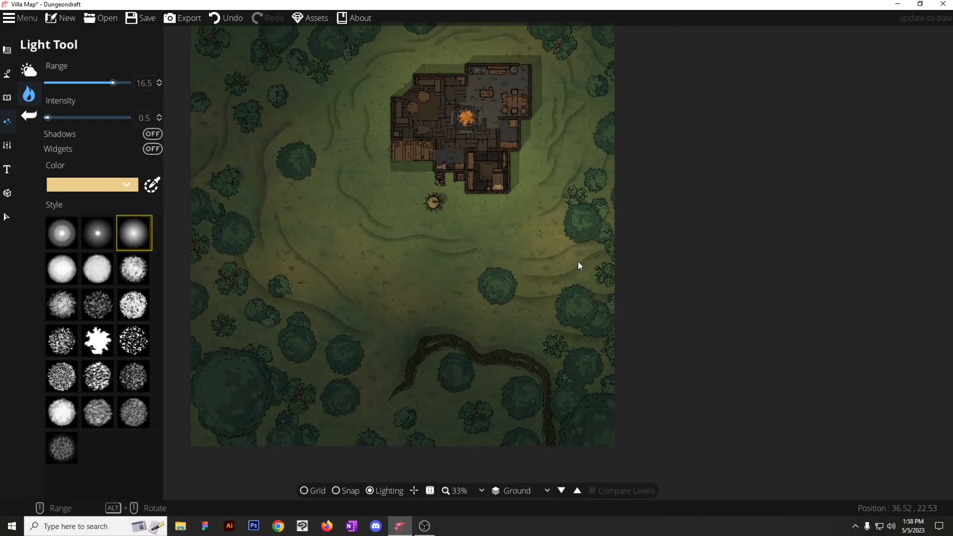
Add more soft glow lights of varying ranges over the grass inside the southern cliff bend and across the surrounding grounds.
{"action": "scroll", "coordinate": [472, 425], "scroll_direction": "down", "scroll_amount": 7}
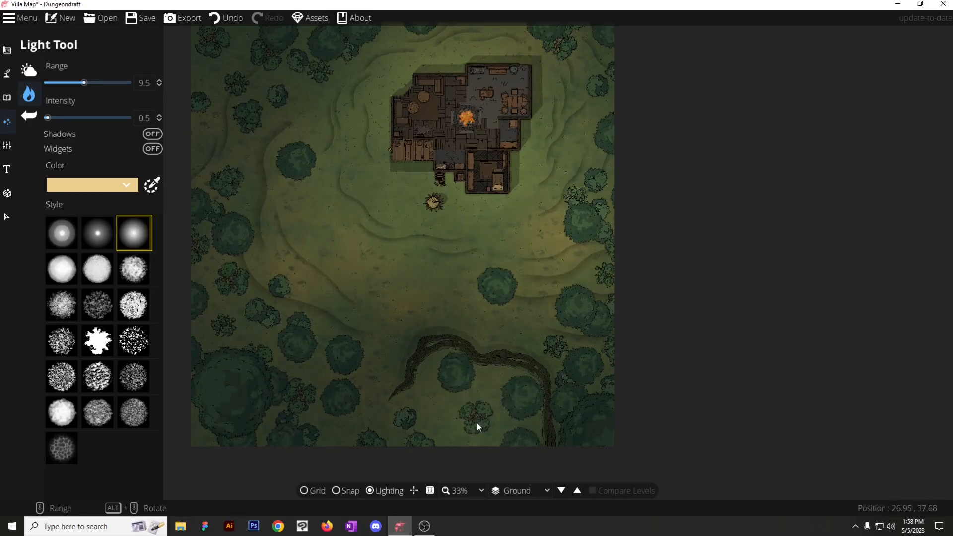
{"action": "scroll", "coordinate": [491, 421], "scroll_direction": "up", "scroll_amount": 2}
{"action": "scroll", "coordinate": [447, 375], "scroll_direction": "down", "scroll_amount": 4}
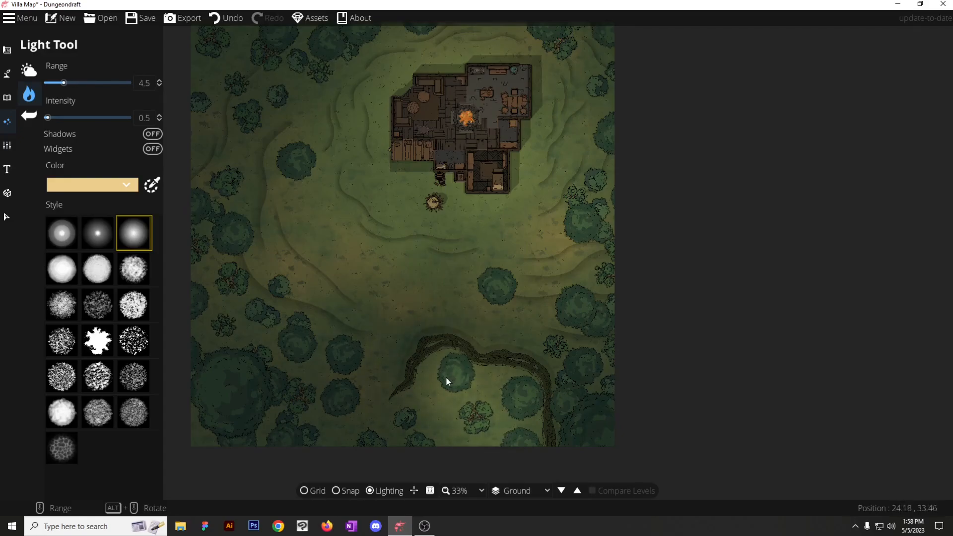
{"action": "scroll", "coordinate": [443, 376], "scroll_direction": "up", "scroll_amount": 3}
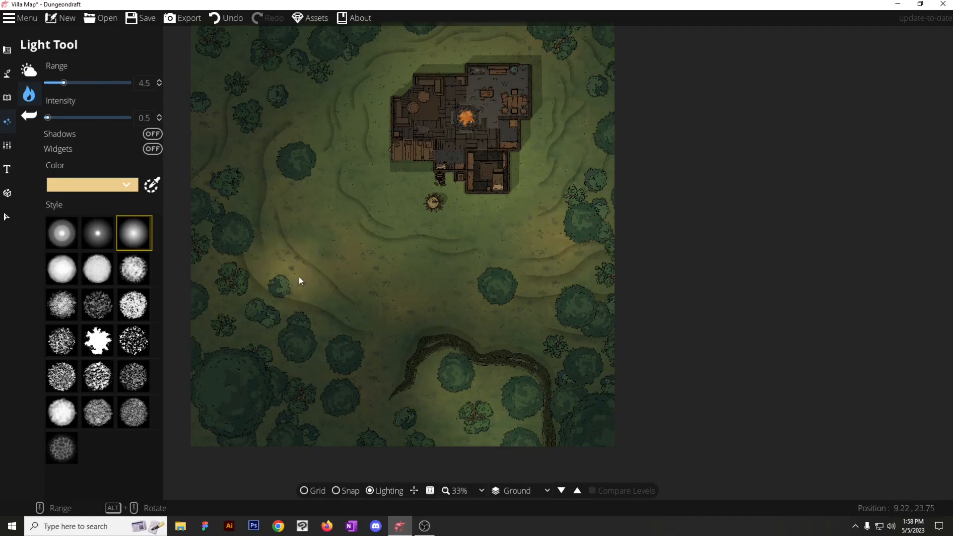
{"action": "scroll", "coordinate": [455, 451], "scroll_direction": "down", "scroll_amount": 3}
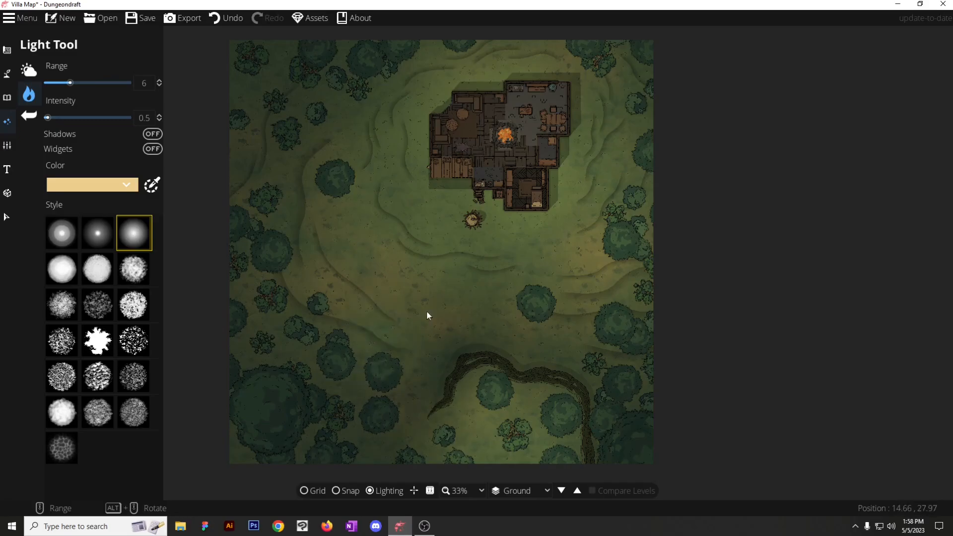
{"action": "scroll", "coordinate": [214, 254], "scroll_direction": "down", "scroll_amount": 2}
{"action": "scroll", "coordinate": [298, 226], "scroll_direction": "down", "scroll_amount": 1}
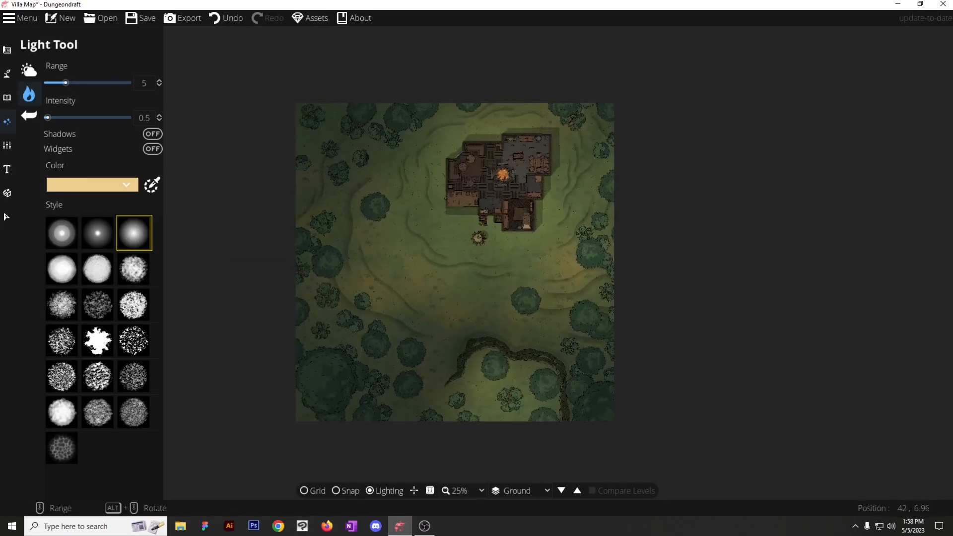
{"action": "scroll", "coordinate": [478, 193], "scroll_direction": "up", "scroll_amount": 19}
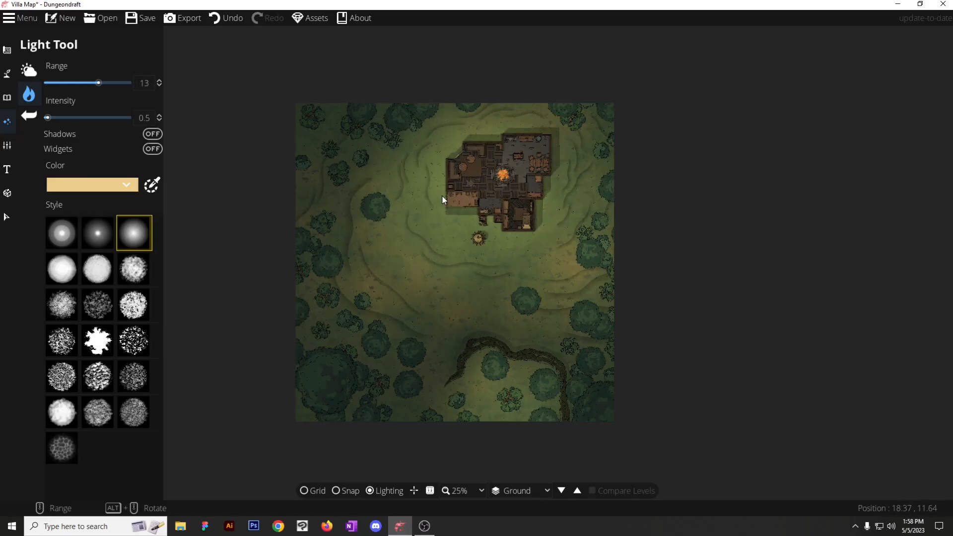
{"action": "scroll", "coordinate": [440, 194], "scroll_direction": "up", "scroll_amount": 9}
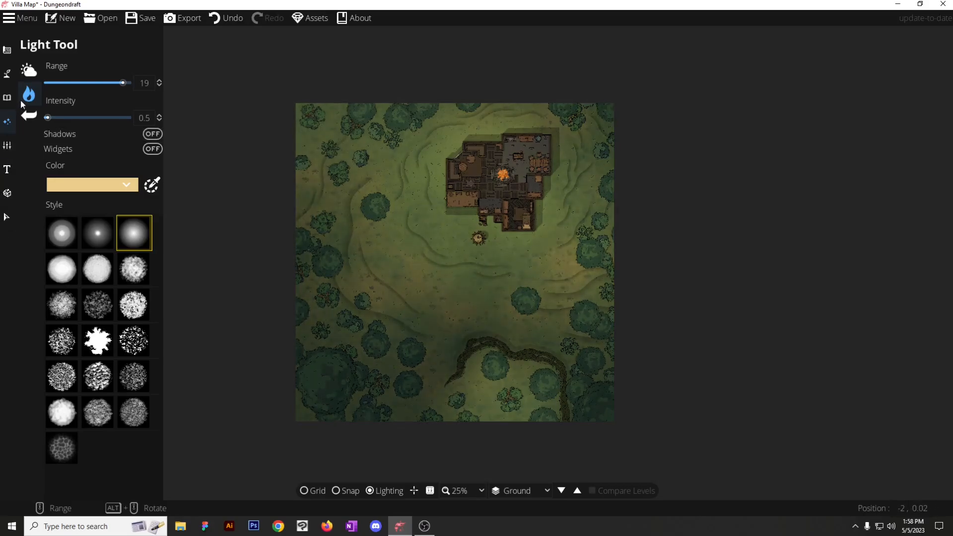
Lighten the environment's ambient light to the grey 7d8384.
{"action": "left_click", "coordinate": [29, 70]}
{"action": "left_click", "coordinate": [61, 83]}
{"action": "left_click_drag", "start_coordinate": [14, 93], "coordinate": [11, 76]}
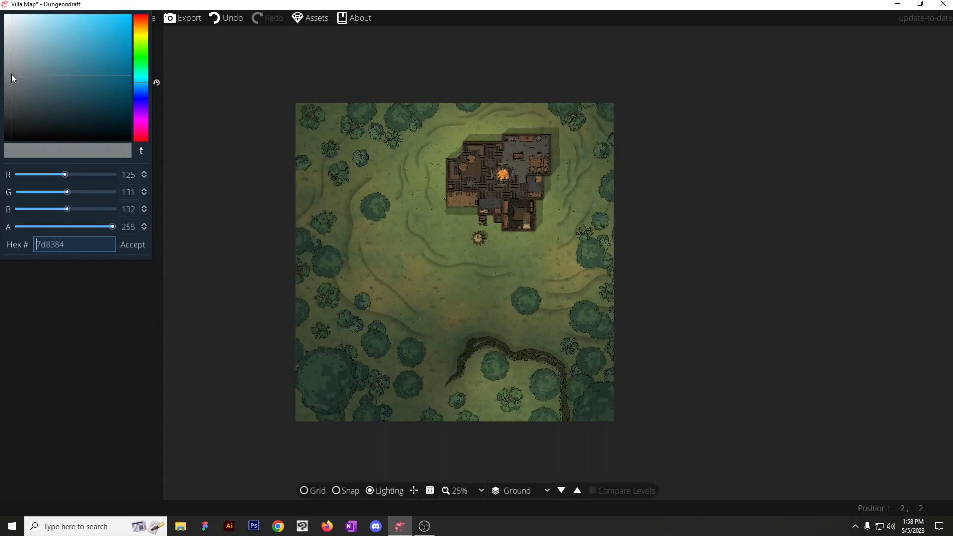
{"action": "left_click", "coordinate": [133, 243]}
Turn on the grid display over the map and save the map file.
{"action": "scroll", "coordinate": [398, 261], "scroll_direction": "up", "scroll_amount": 3}
{"action": "left_click_drag", "start_coordinate": [413, 238], "coordinate": [386, 165]}
{"action": "scroll", "coordinate": [387, 238], "scroll_direction": "down", "scroll_amount": 2}
{"action": "scroll", "coordinate": [417, 171], "scroll_direction": "up", "scroll_amount": 3}
{"action": "scroll", "coordinate": [398, 258], "scroll_direction": "down", "scroll_amount": 2}
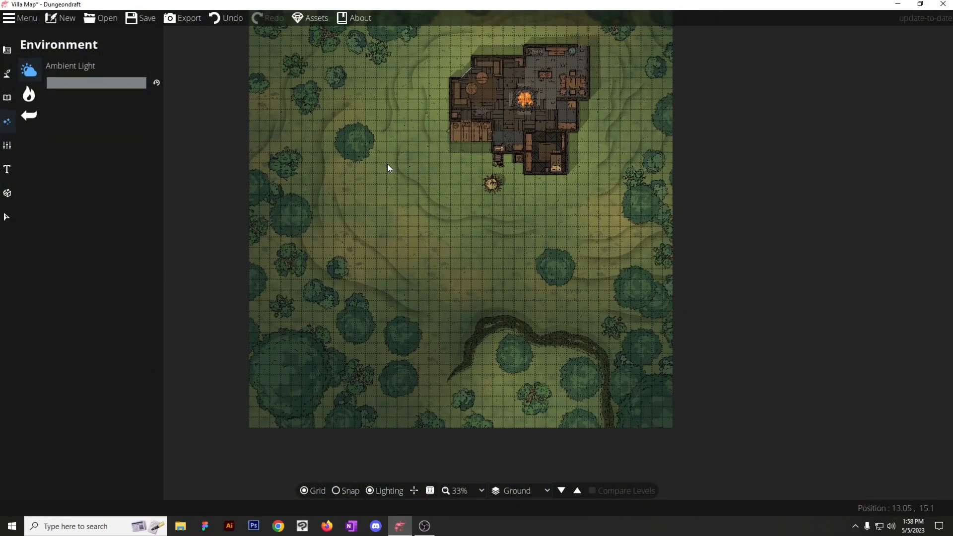
{"action": "key", "text": "ctrl+s"}
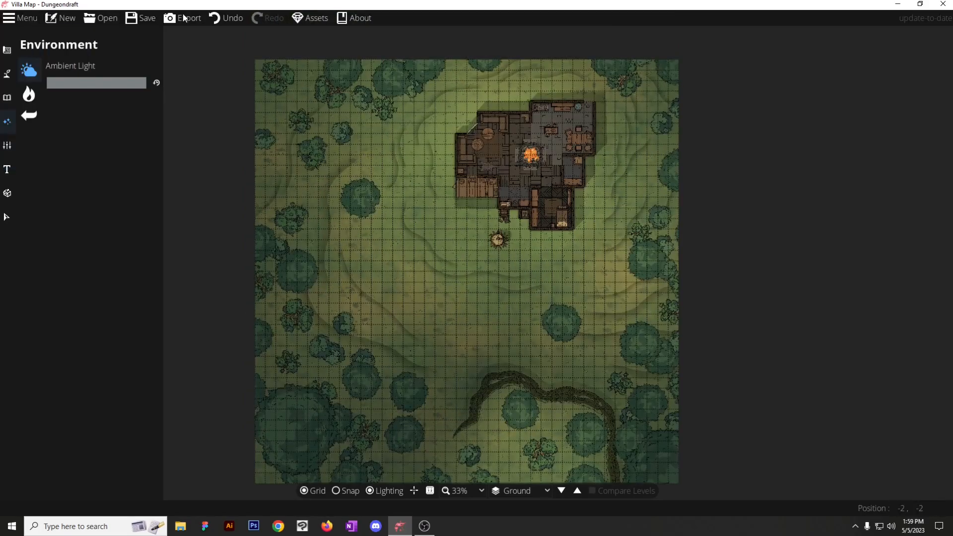
Export the map as the PNG Villa.png in the West Marches folder, using the Optimal Halved grid preset with grid and lighting on.
{"action": "left_click", "coordinate": [182, 20]}
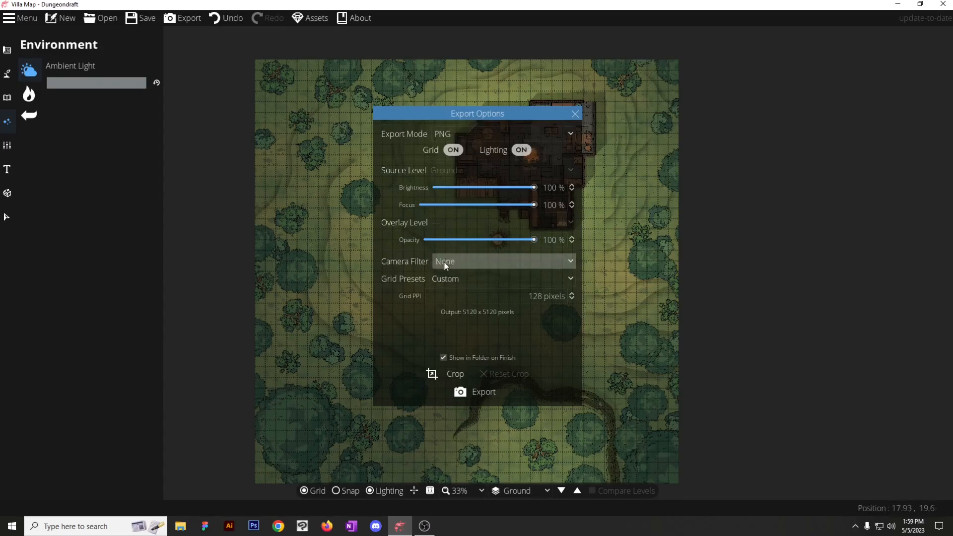
{"action": "left_click", "coordinate": [452, 279]}
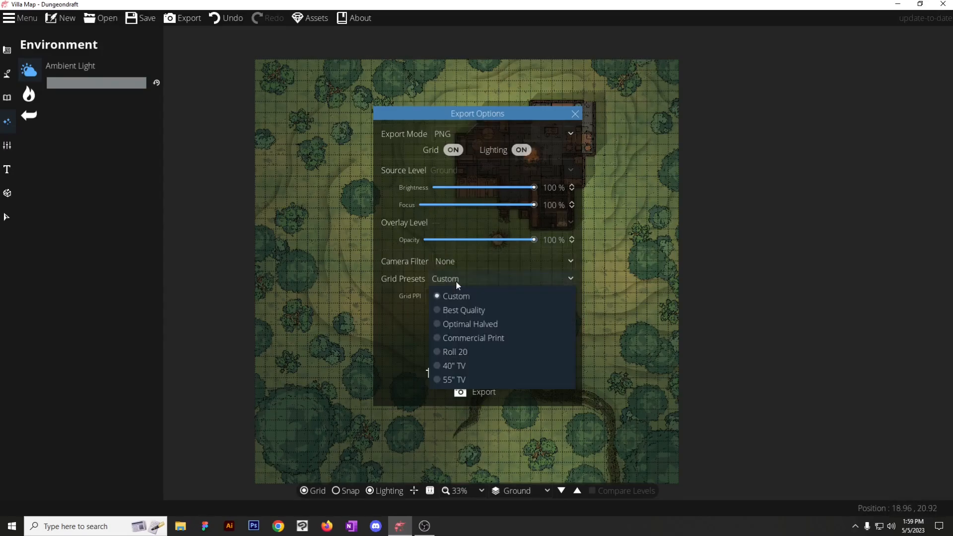
{"action": "left_click", "coordinate": [460, 324]}
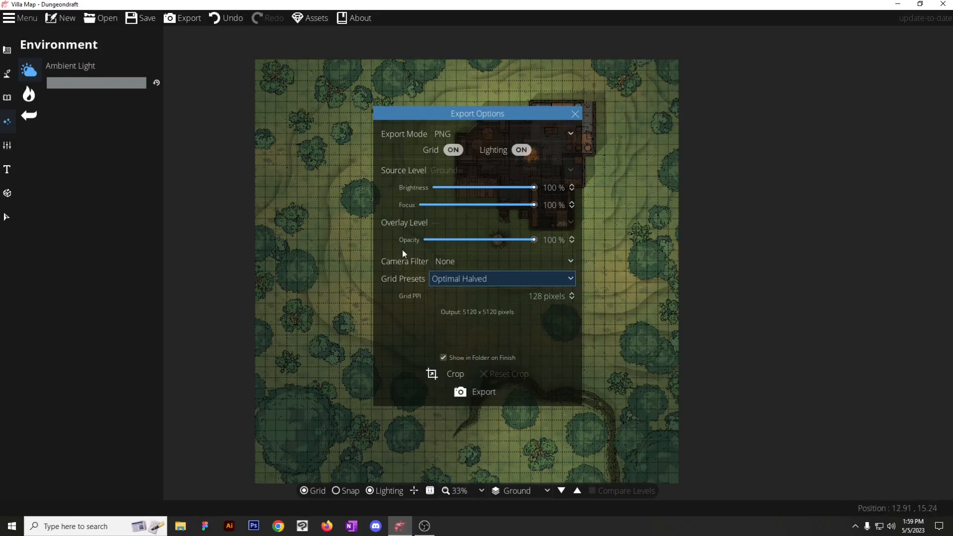
{"action": "left_click", "coordinate": [455, 377]}
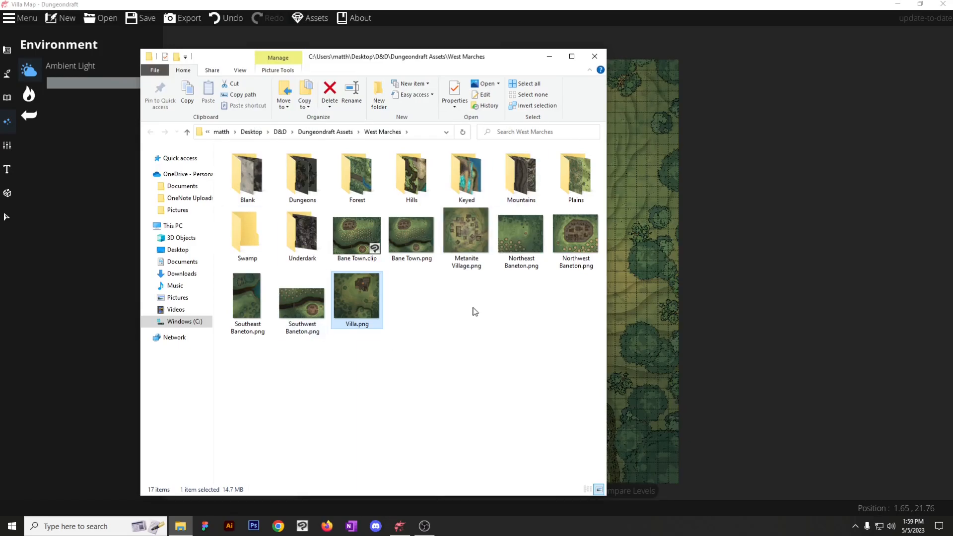
{"action": "left_click", "coordinate": [550, 56]}
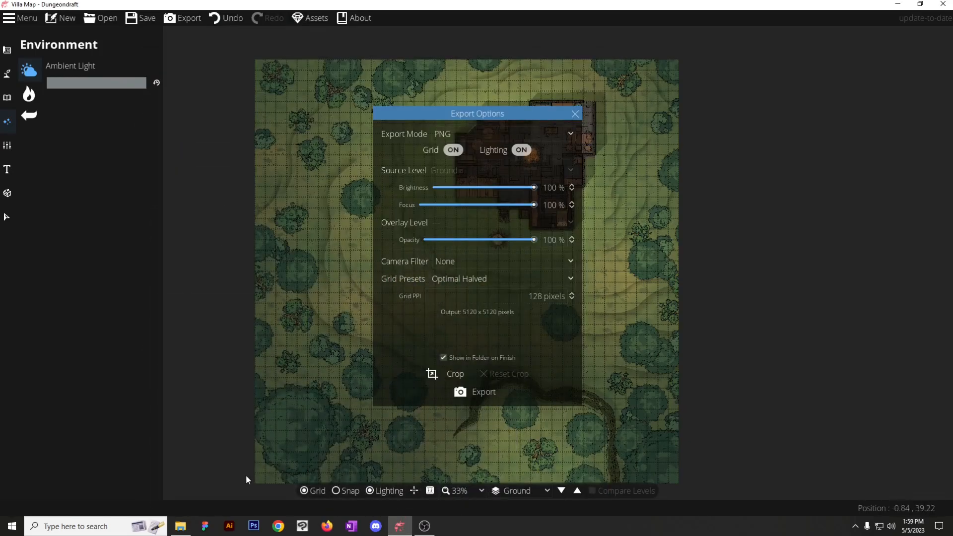
Launch Photoshop, return to the West Marches folder and open the exported Villa.png in the image viewer.
{"action": "left_click", "coordinate": [253, 525]}
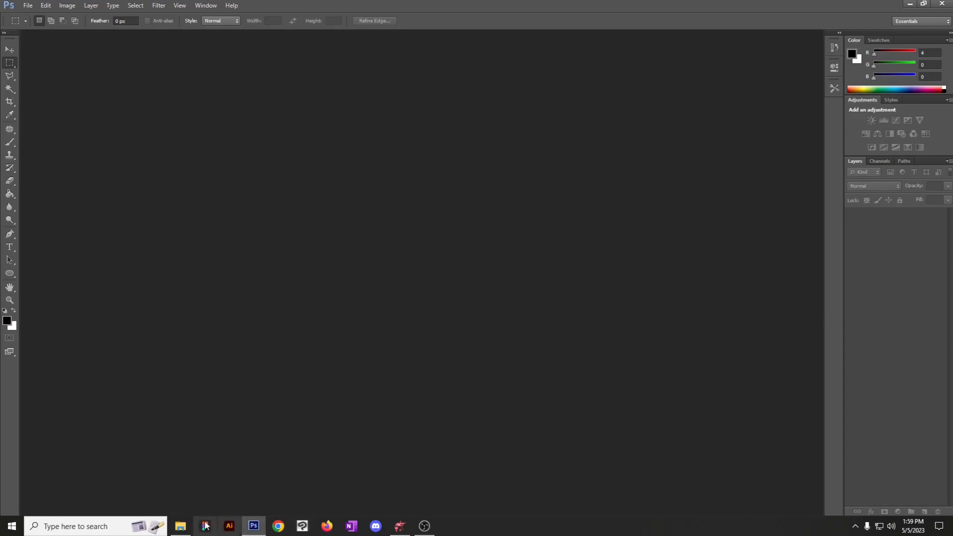
{"action": "left_click", "coordinate": [181, 526]}
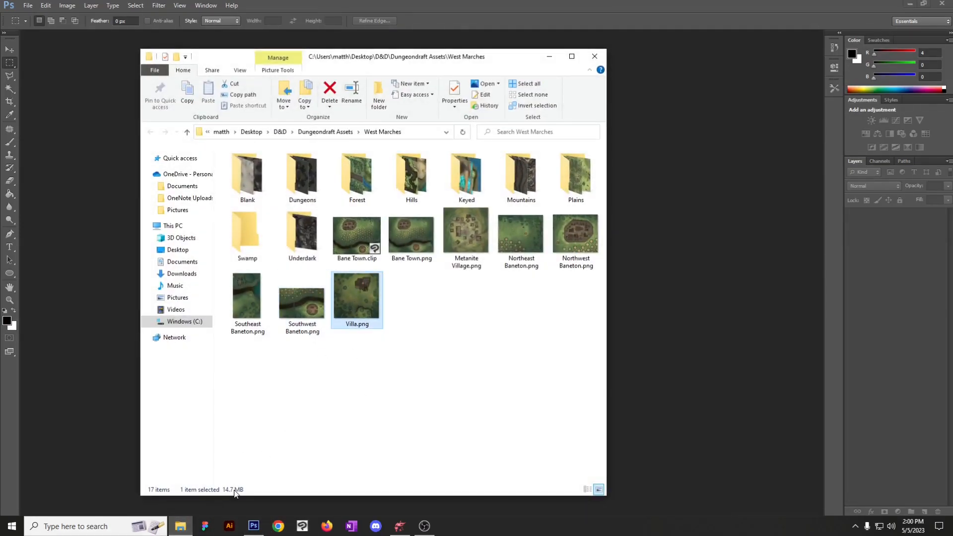
{"action": "double_click", "coordinate": [374, 322]}
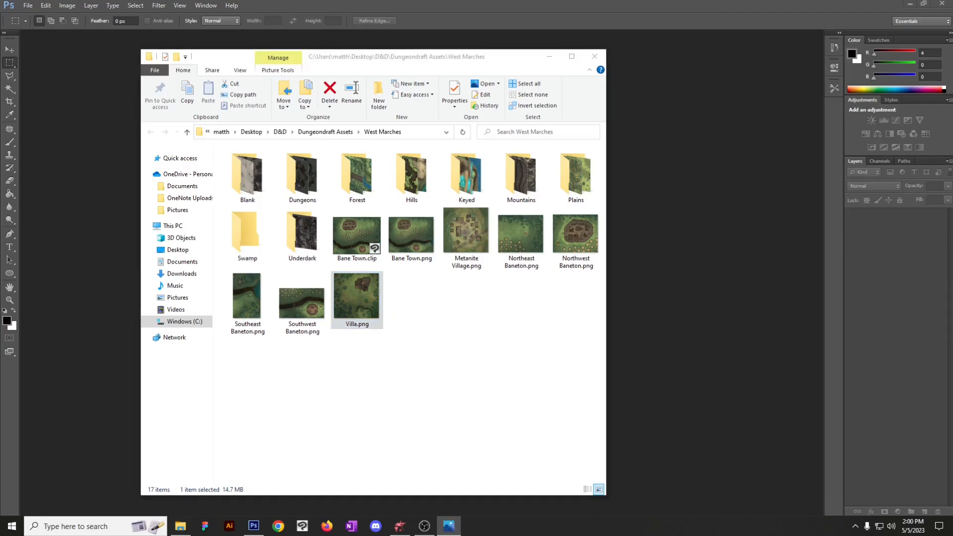
Examine the exported map closely, checking the villa's rooms, the tree stump, the shadows and the surrounding slopes, and close the viewer.
{"action": "scroll", "coordinate": [571, 198], "scroll_direction": "up", "scroll_amount": 3}
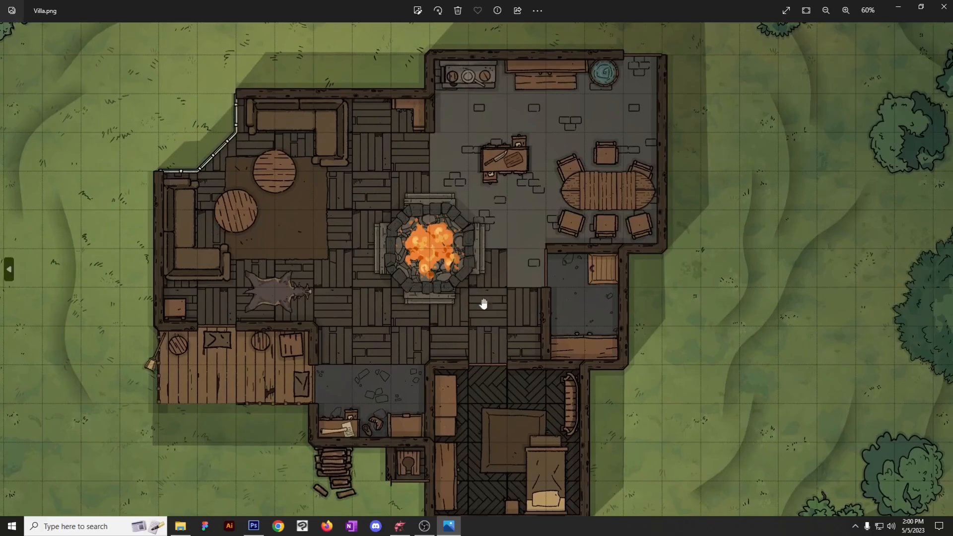
{"action": "scroll", "coordinate": [471, 337], "scroll_direction": "down", "scroll_amount": 5}
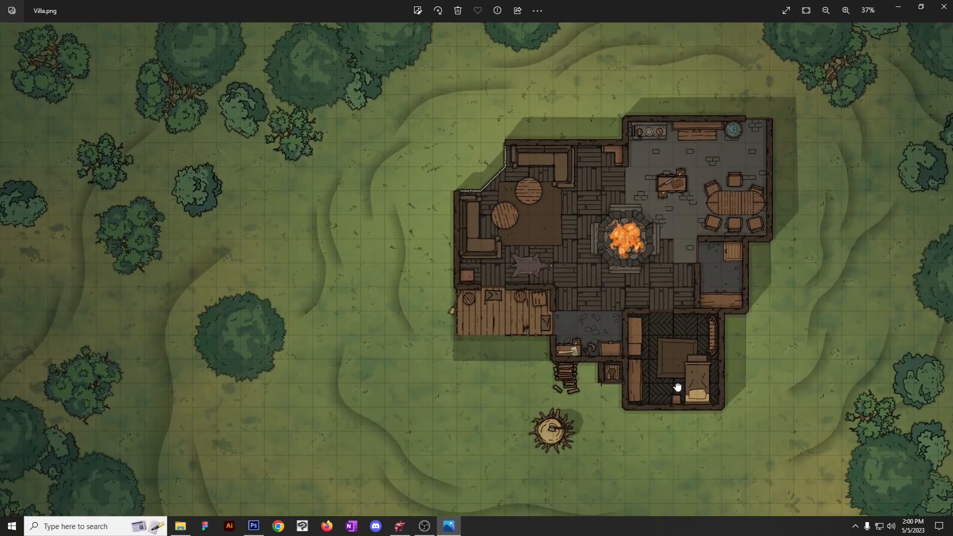
{"action": "left_click_drag", "start_coordinate": [678, 388], "coordinate": [476, 126]}
{"action": "scroll", "coordinate": [502, 164], "scroll_direction": "down", "scroll_amount": 6}
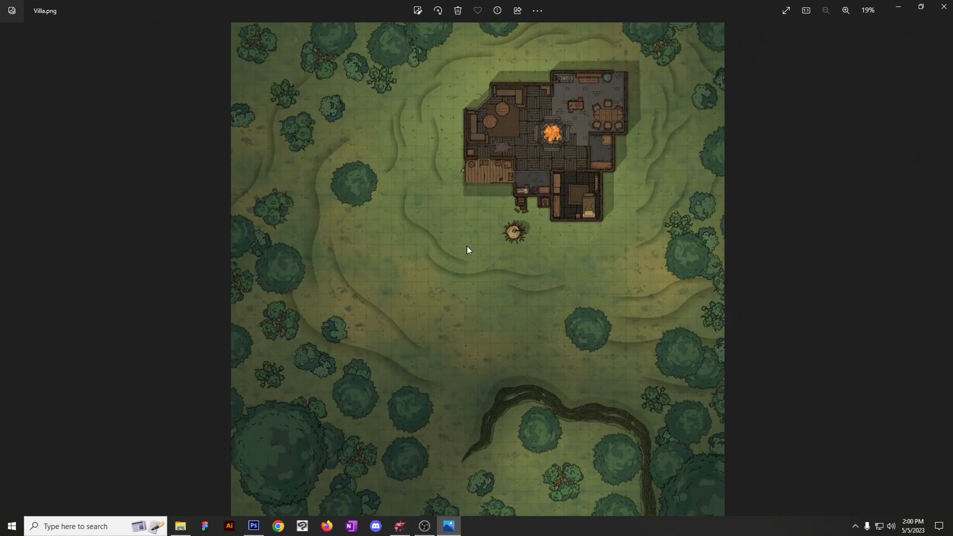
{"action": "scroll", "coordinate": [462, 248], "scroll_direction": "up", "scroll_amount": 8}
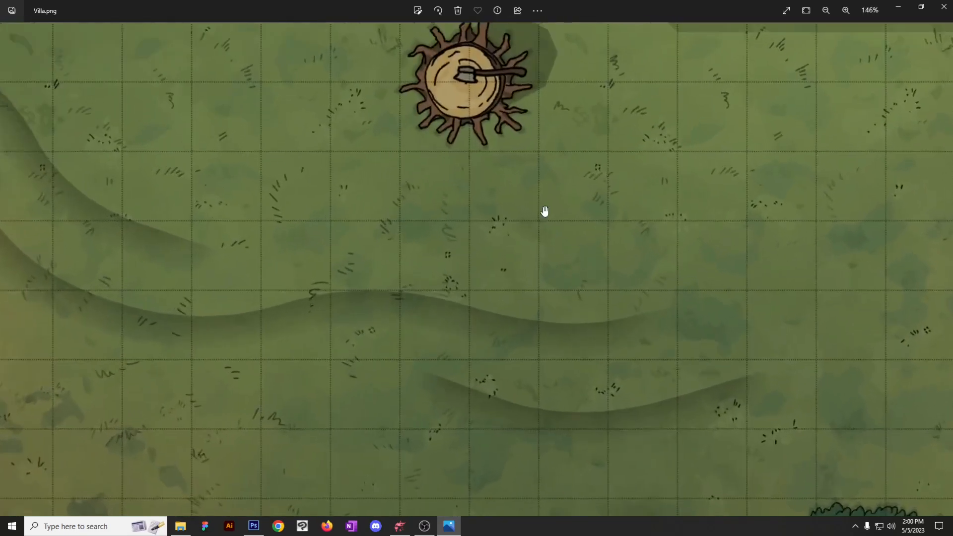
{"action": "scroll", "coordinate": [521, 238], "scroll_direction": "up", "scroll_amount": 2}
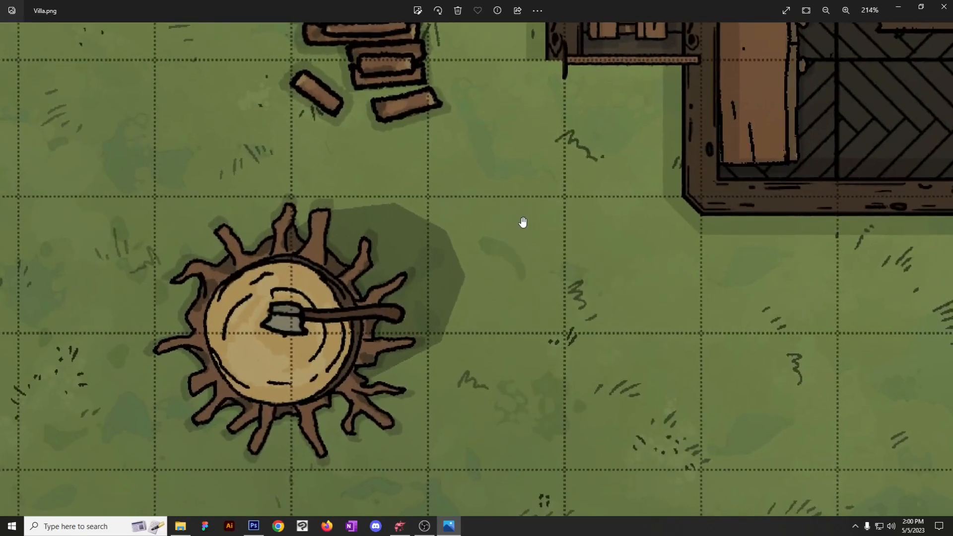
{"action": "left_click_drag", "start_coordinate": [522, 221], "coordinate": [349, 480]}
{"action": "scroll", "coordinate": [434, 330], "scroll_direction": "down", "scroll_amount": 5}
{"action": "left_click_drag", "start_coordinate": [420, 291], "coordinate": [377, 405]}
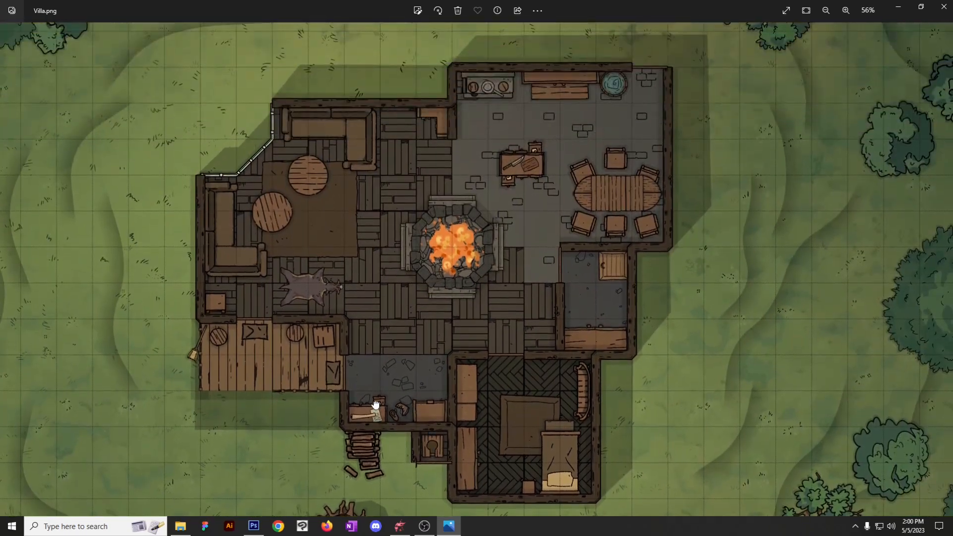
{"action": "scroll", "coordinate": [364, 320], "scroll_direction": "down", "scroll_amount": 1}
{"action": "left_click_drag", "start_coordinate": [381, 346], "coordinate": [449, 251]}
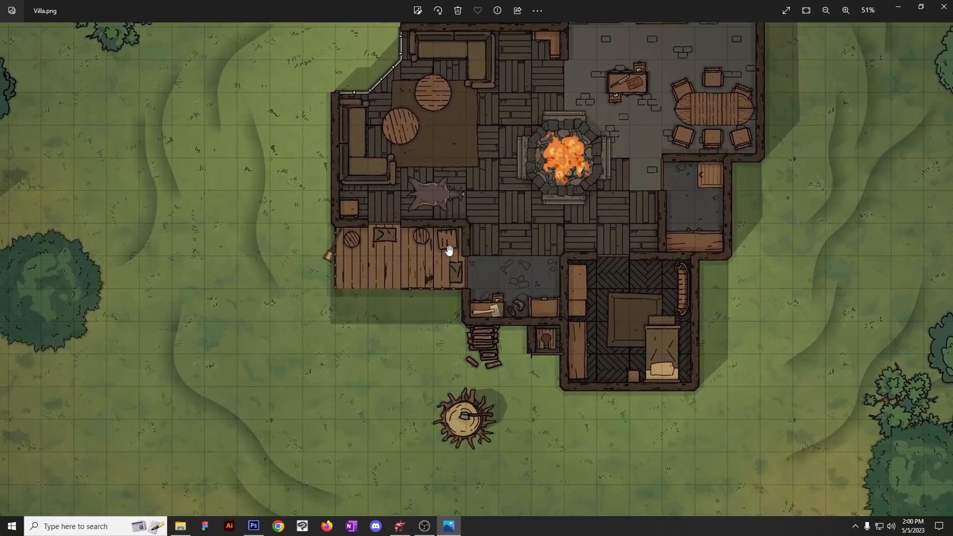
{"action": "scroll", "coordinate": [443, 328], "scroll_direction": "up", "scroll_amount": 3}
{"action": "scroll", "coordinate": [436, 332], "scroll_direction": "down", "scroll_amount": 5}
{"action": "left_click_drag", "start_coordinate": [434, 334], "coordinate": [520, 168]}
{"action": "left_click_drag", "start_coordinate": [468, 342], "coordinate": [516, 136]}
{"action": "left_click_drag", "start_coordinate": [567, 268], "coordinate": [347, 148]}
{"action": "left_click_drag", "start_coordinate": [565, 199], "coordinate": [298, 485]}
{"action": "left_click_drag", "start_coordinate": [360, 169], "coordinate": [413, 500]}
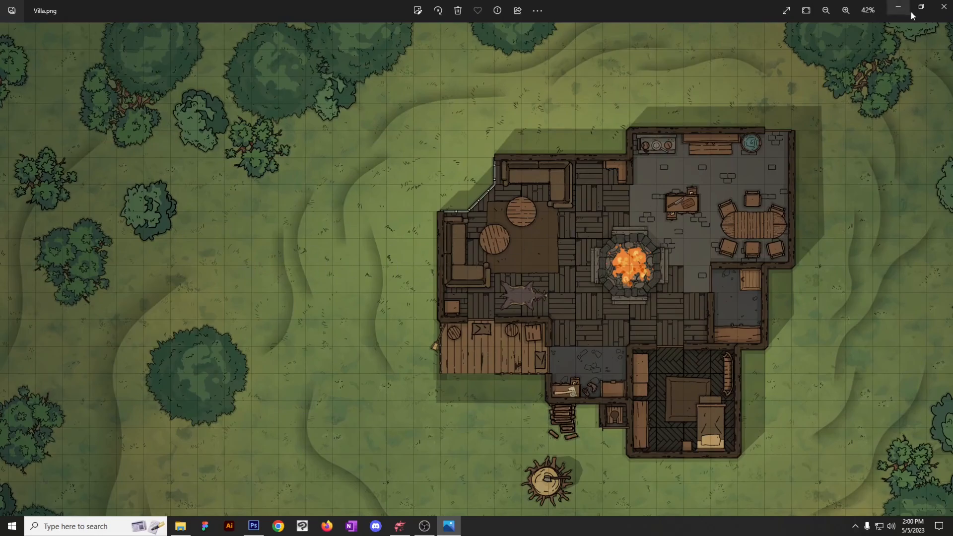
{"action": "left_click", "coordinate": [943, 7]}
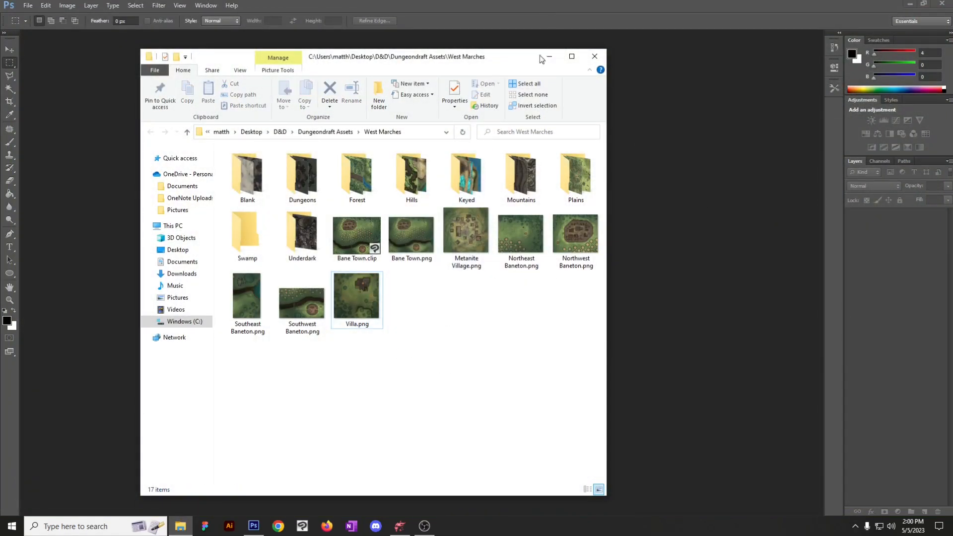
Load Villa.png from the folder into Photoshop, open it in Save for Web and inspect the optimized JPEG preview.
{"action": "left_click_drag", "start_coordinate": [452, 57], "coordinate": [760, 35]}
{"action": "left_click_drag", "start_coordinate": [659, 312], "coordinate": [296, 243]}
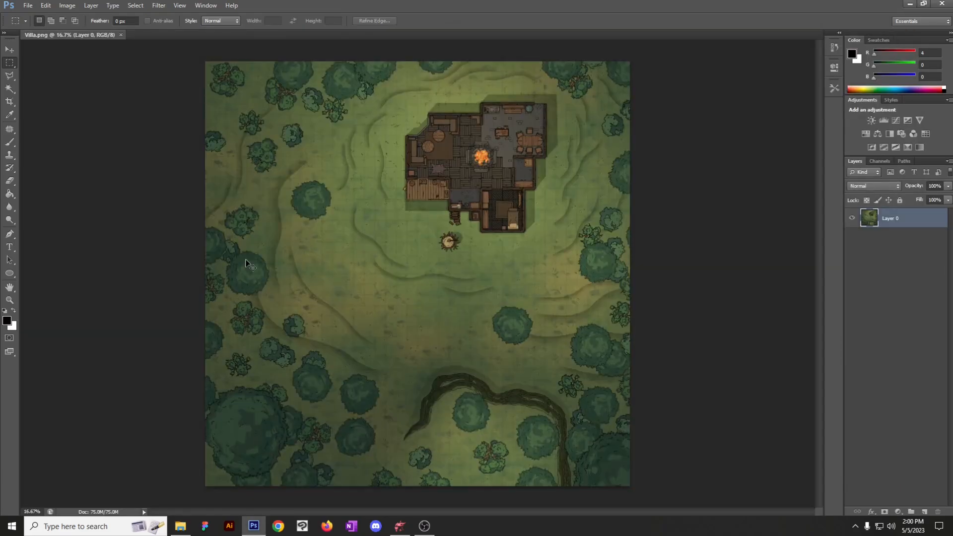
{"action": "key", "text": "ctrl+alt+shift+s"}
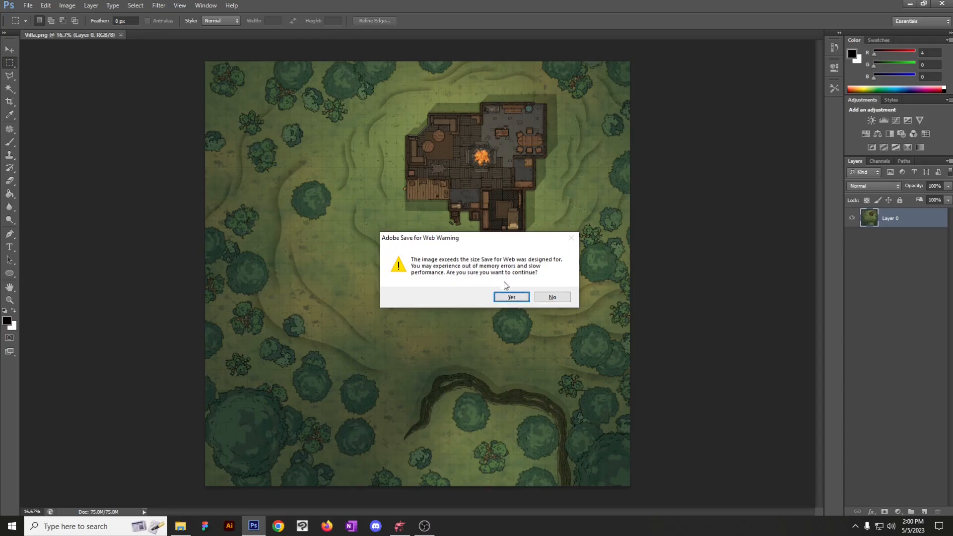
{"action": "left_click", "coordinate": [511, 298]}
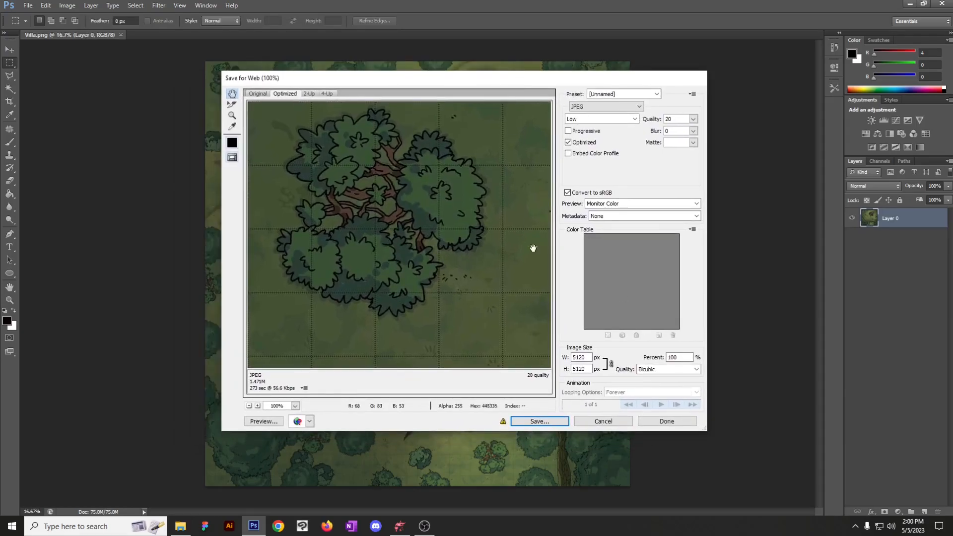
{"action": "left_click_drag", "start_coordinate": [403, 251], "coordinate": [408, 200]}
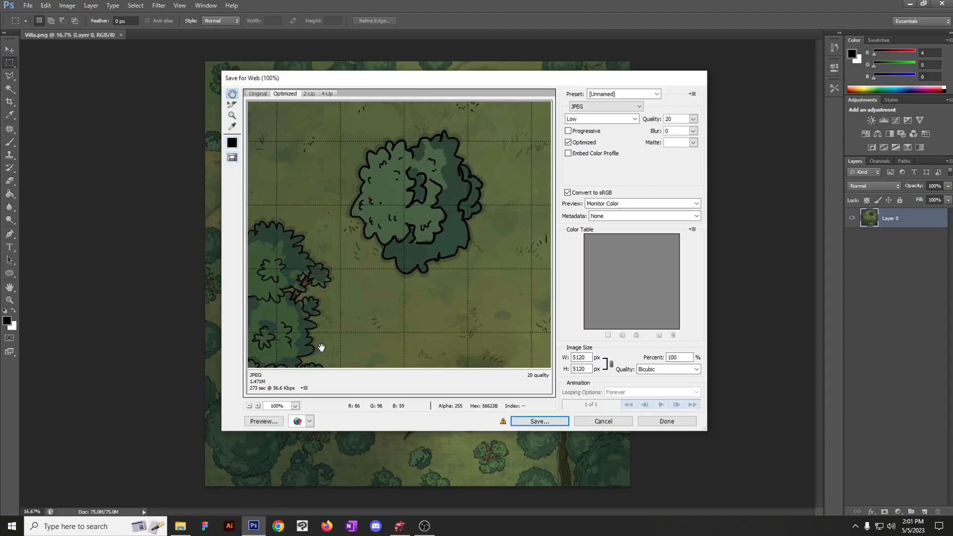
{"action": "left_click_drag", "start_coordinate": [432, 287], "coordinate": [413, 334]}
Set the JPEG quality to 40 and save the optimized image as Villa.jpg in the Examples folder.
{"action": "left_click", "coordinate": [665, 121]}
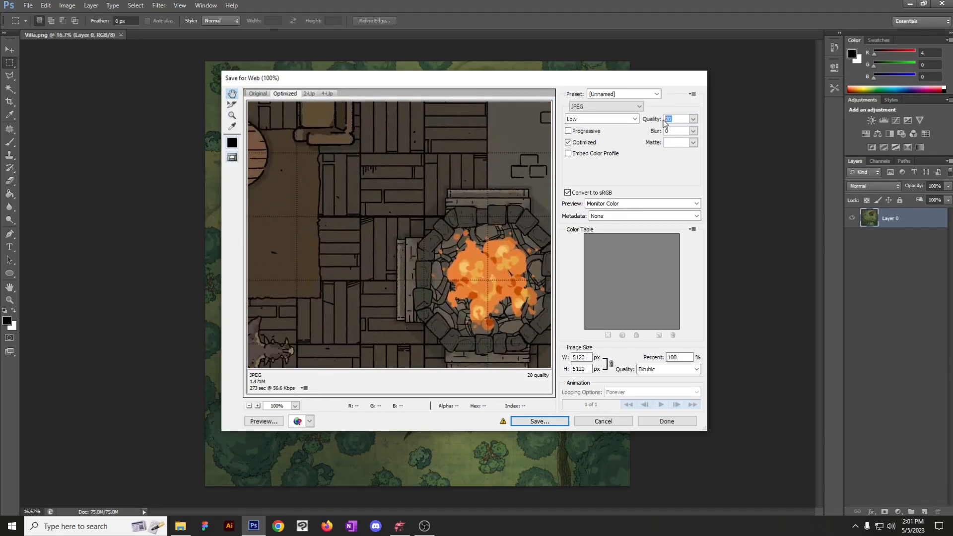
{"action": "left_click_drag", "start_coordinate": [669, 120], "coordinate": [664, 119]}
{"action": "type", "text": "4"}
{"action": "left_click_drag", "start_coordinate": [422, 230], "coordinate": [587, 285]}
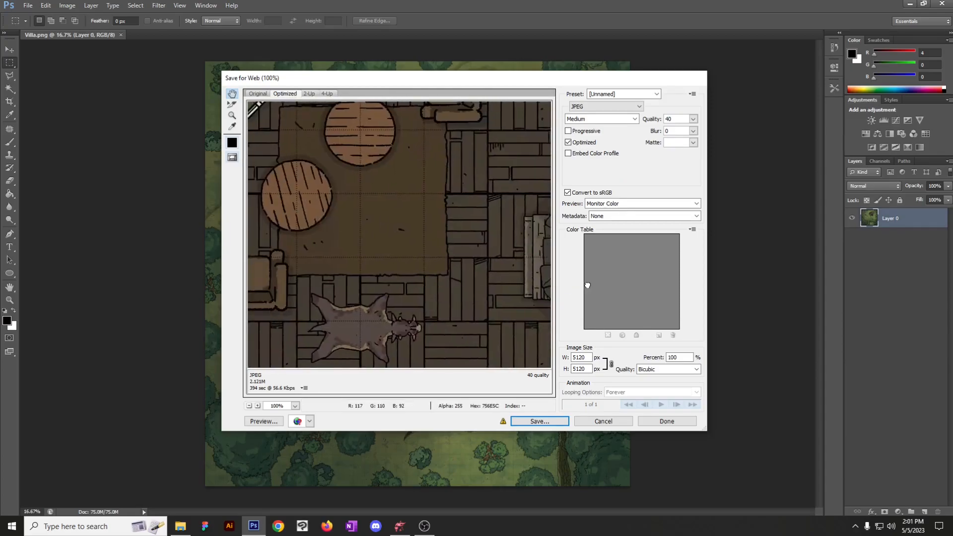
{"action": "left_click", "coordinate": [544, 422]}
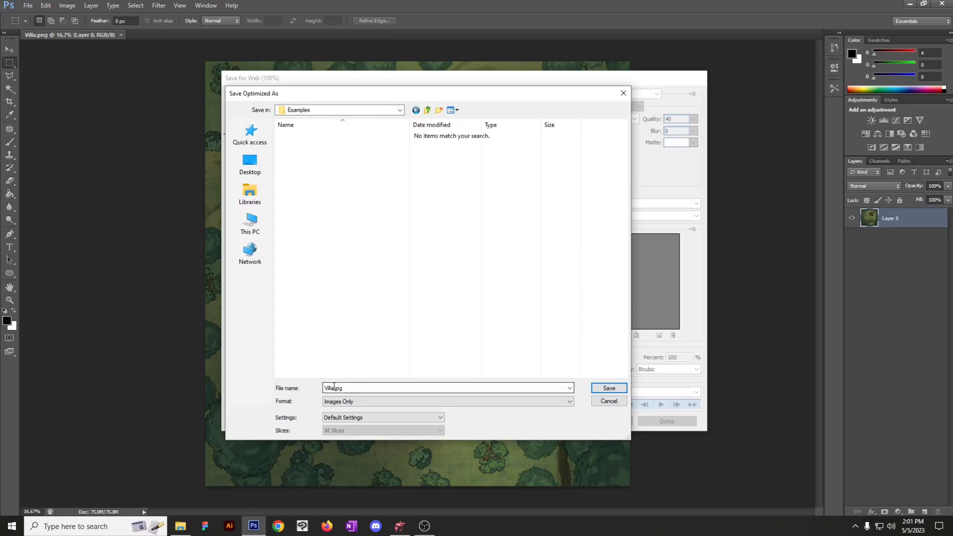
{"action": "left_click", "coordinate": [605, 387]}
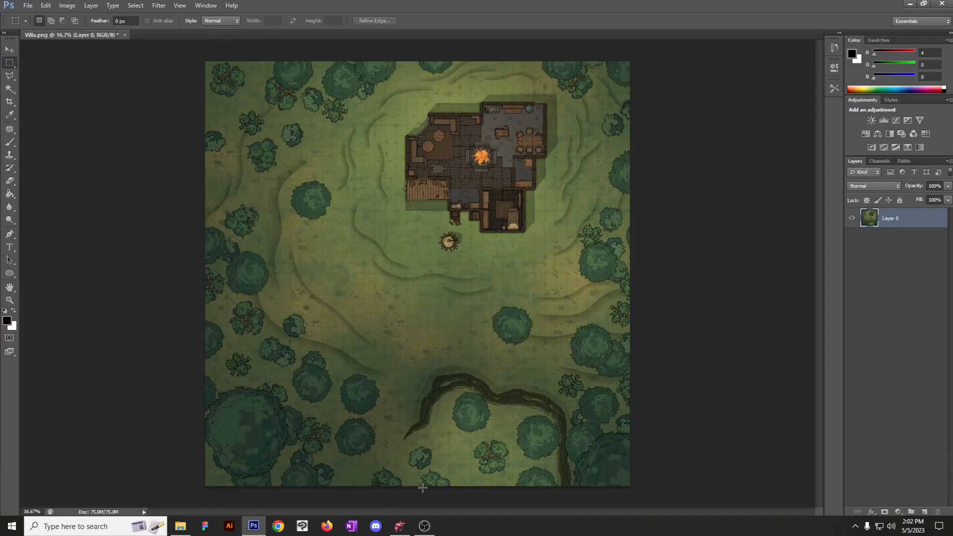
Switch from Photoshop to Foundry Virtual Tabletop and create a new scene named Villa.
{"action": "left_click", "coordinate": [910, 4]}
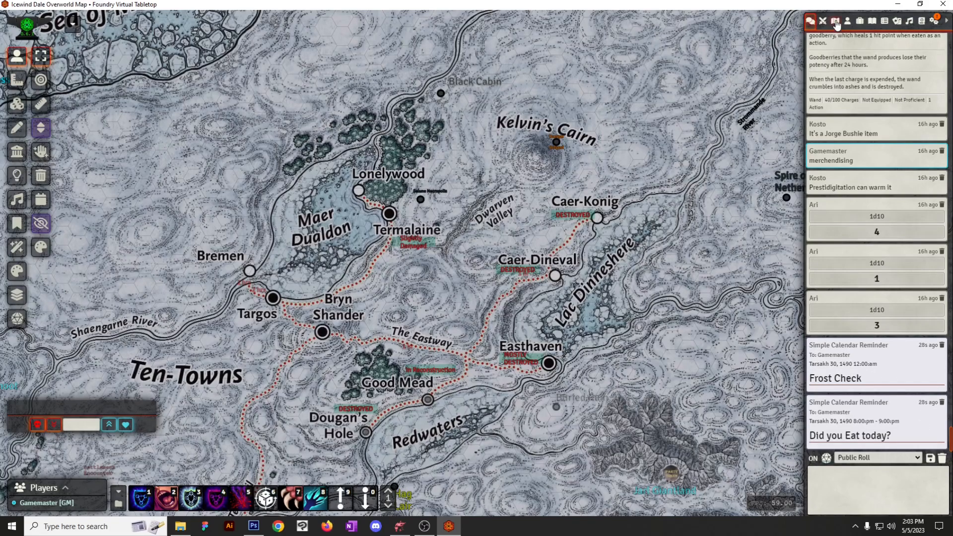
{"action": "left_click", "coordinate": [837, 23]}
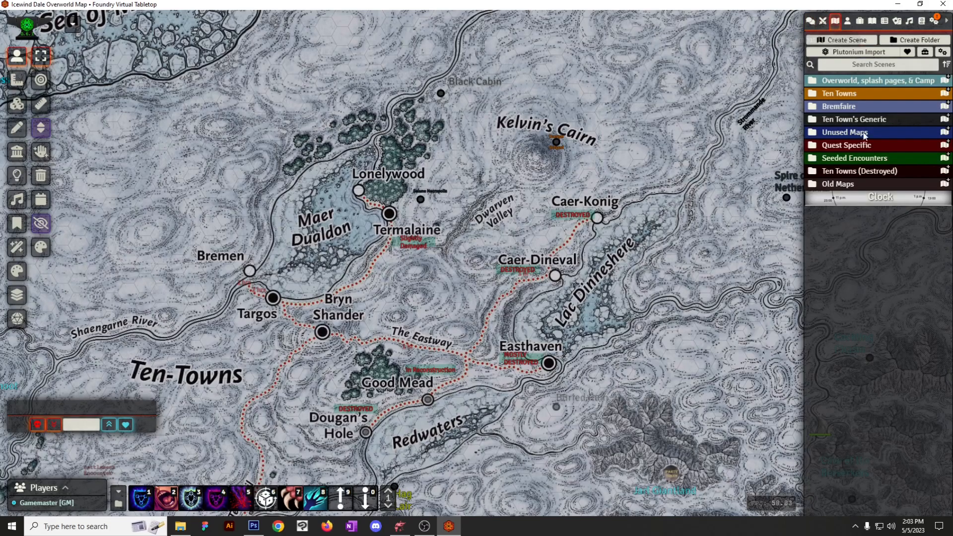
{"action": "left_click", "coordinate": [857, 43]}
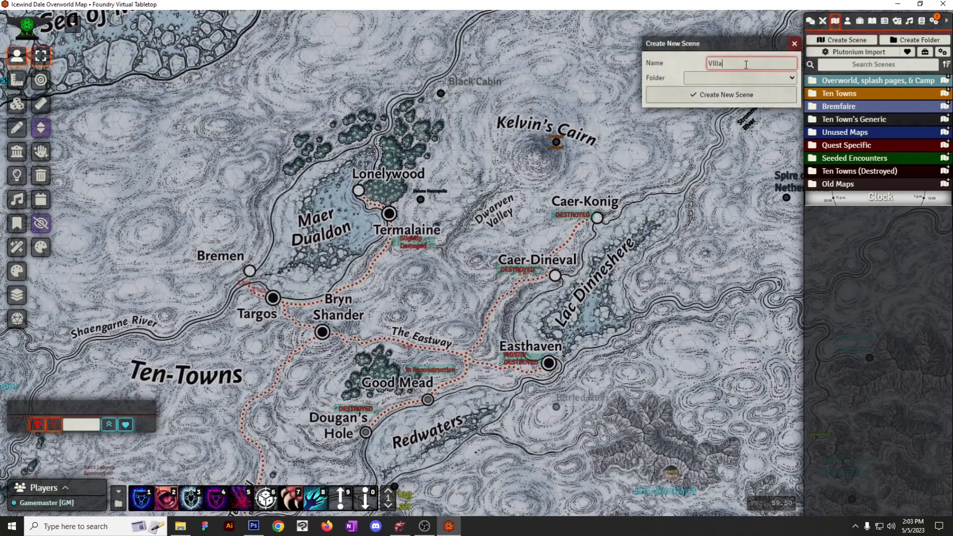
{"action": "left_click", "coordinate": [715, 102]}
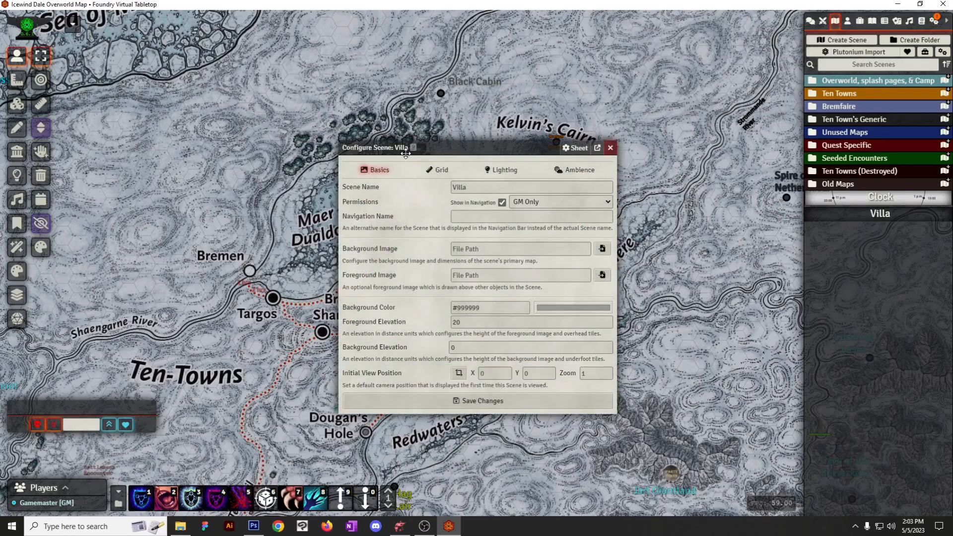
Set the Villa scene's background image to Villa.jpg from worlds/frostmaiden/Battlemaps/Examples and save the scene configuration.
{"action": "left_click_drag", "start_coordinate": [405, 154], "coordinate": [316, 99]}
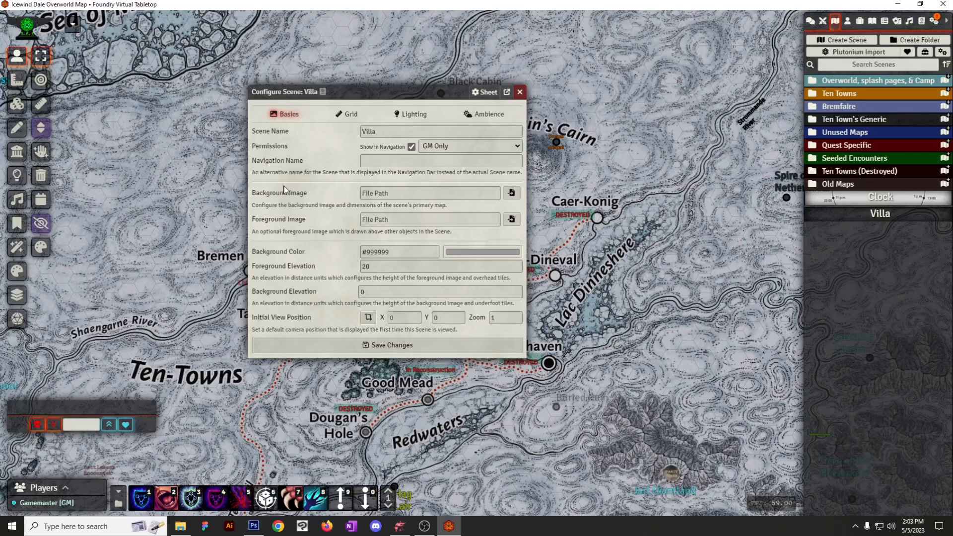
{"action": "left_click", "coordinate": [514, 194]}
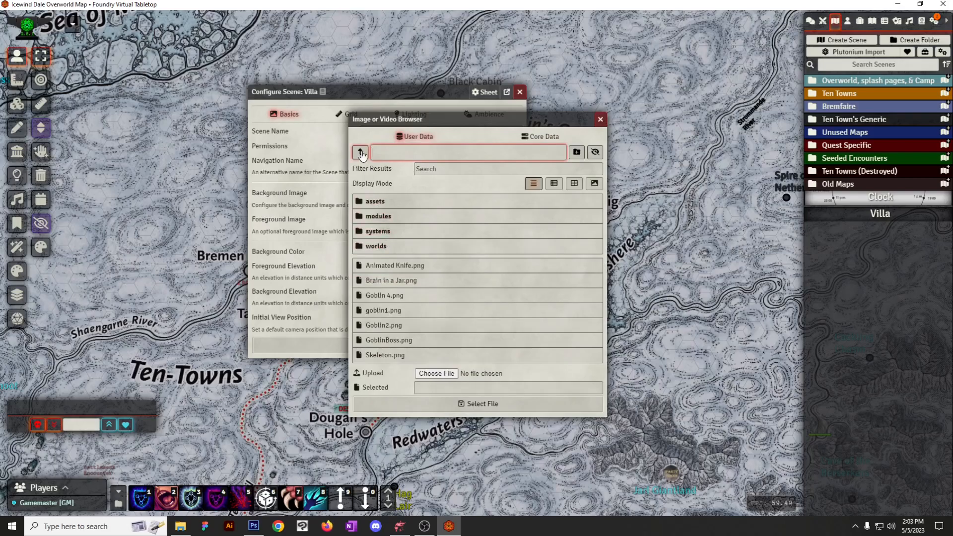
{"action": "left_click", "coordinate": [376, 246]}
{"action": "left_click", "coordinate": [376, 247]}
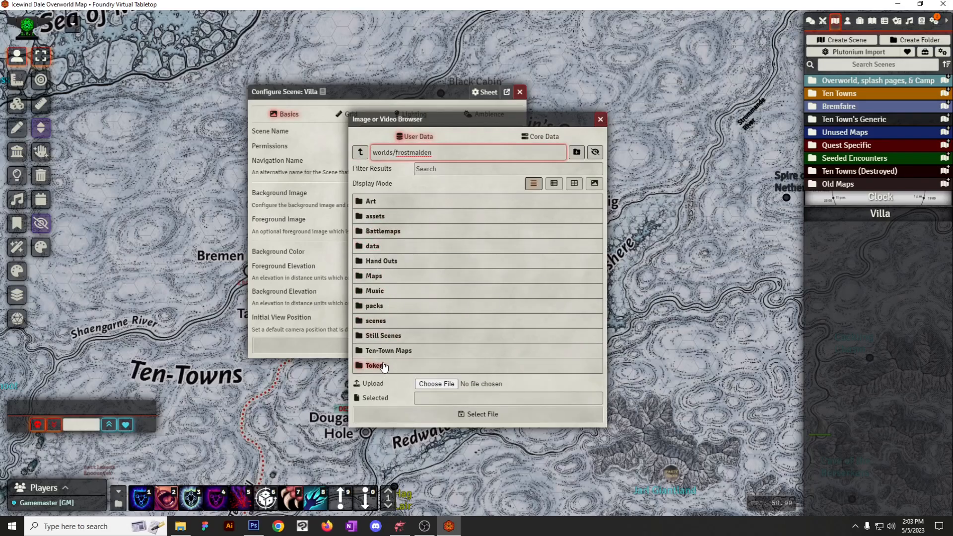
{"action": "left_click", "coordinate": [384, 231]}
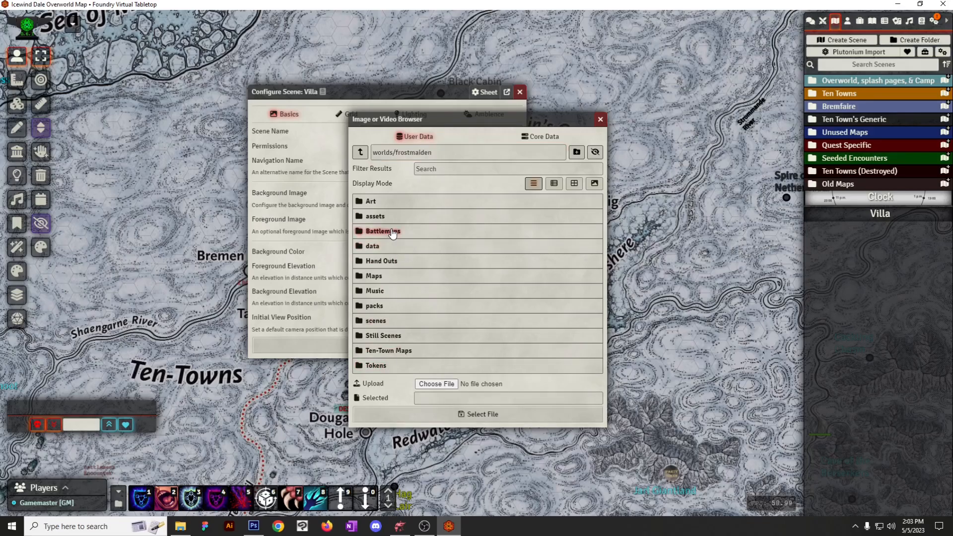
{"action": "left_click", "coordinate": [385, 117]}
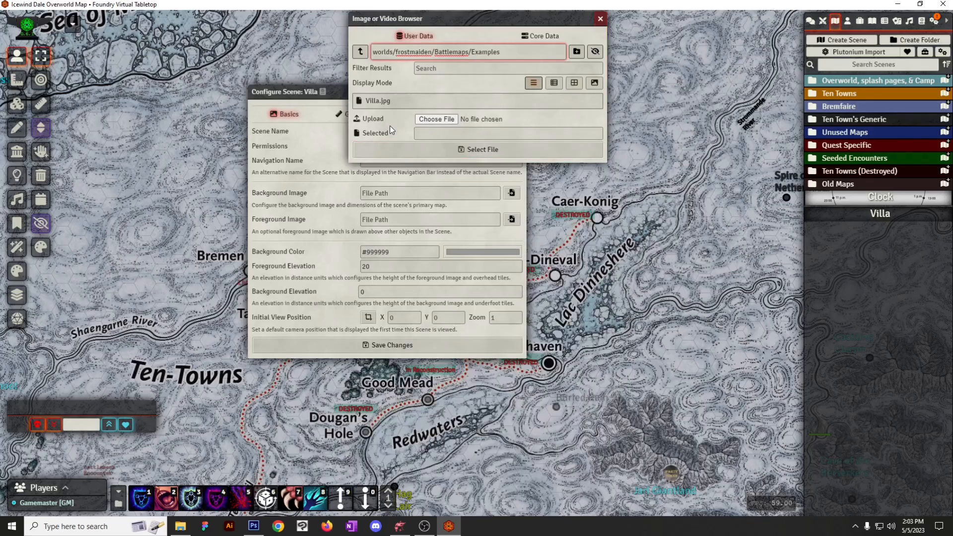
{"action": "left_click", "coordinate": [378, 101]}
{"action": "left_click", "coordinate": [479, 150]}
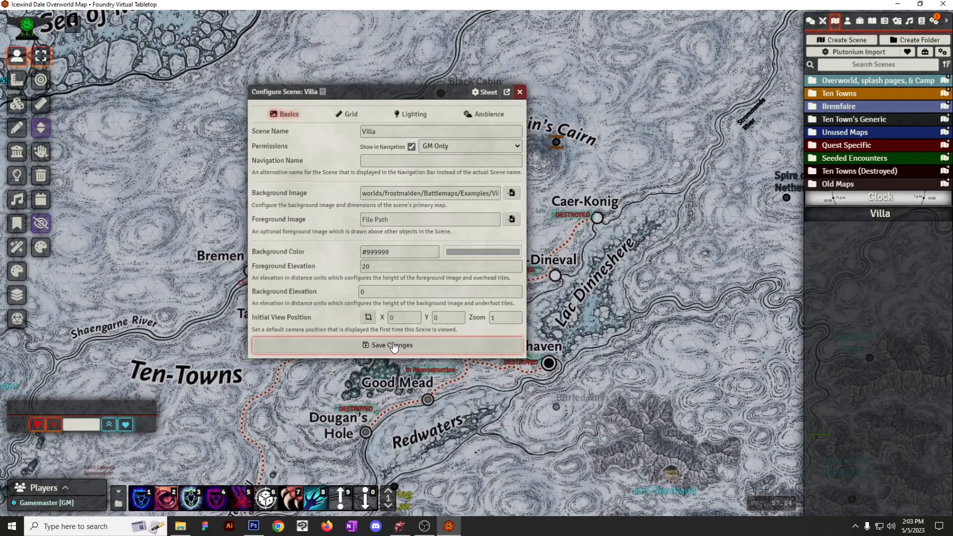
{"action": "left_click", "coordinate": [394, 347]}
{"action": "left_click", "coordinate": [436, 321]}
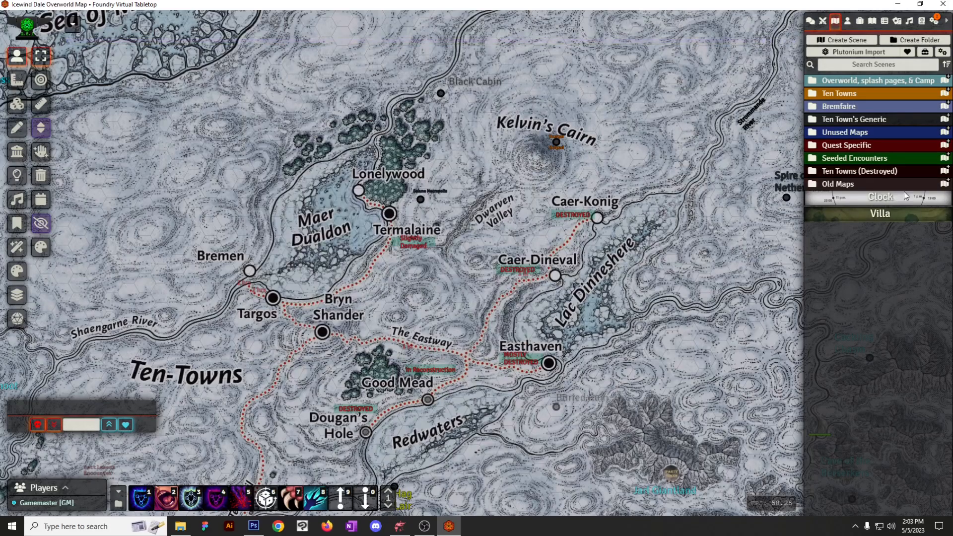
View the Villa scene and inspect how the scene grid lines up with the grid printed on the map.
{"action": "right_click", "coordinate": [880, 217]}
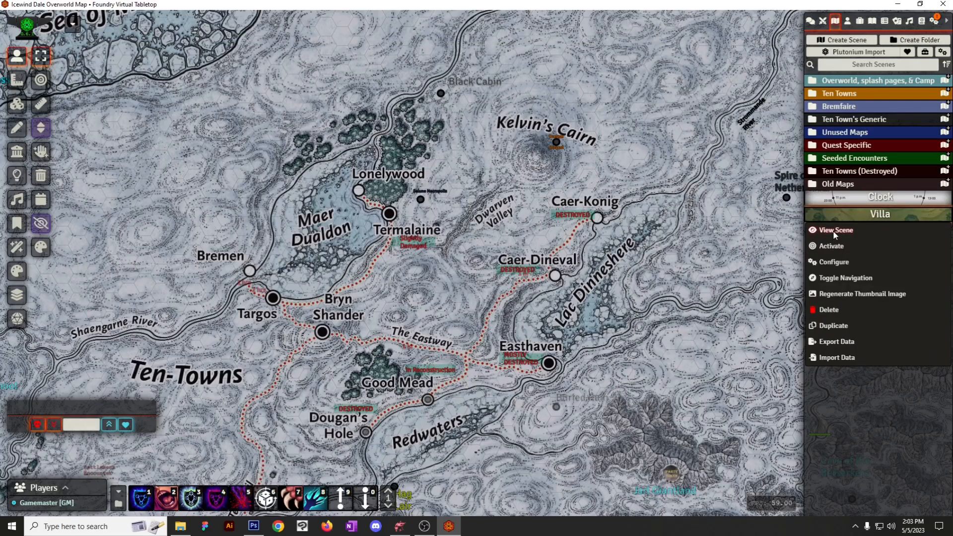
{"action": "left_click", "coordinate": [835, 232]}
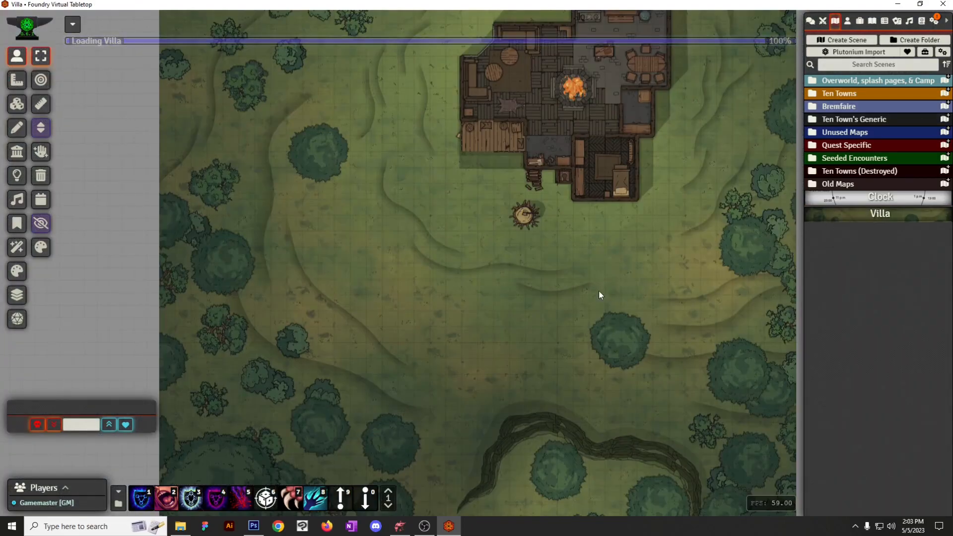
{"action": "scroll", "coordinate": [471, 306], "scroll_direction": "down", "scroll_amount": 15}
{"action": "scroll", "coordinate": [480, 388], "scroll_direction": "up", "scroll_amount": 15}
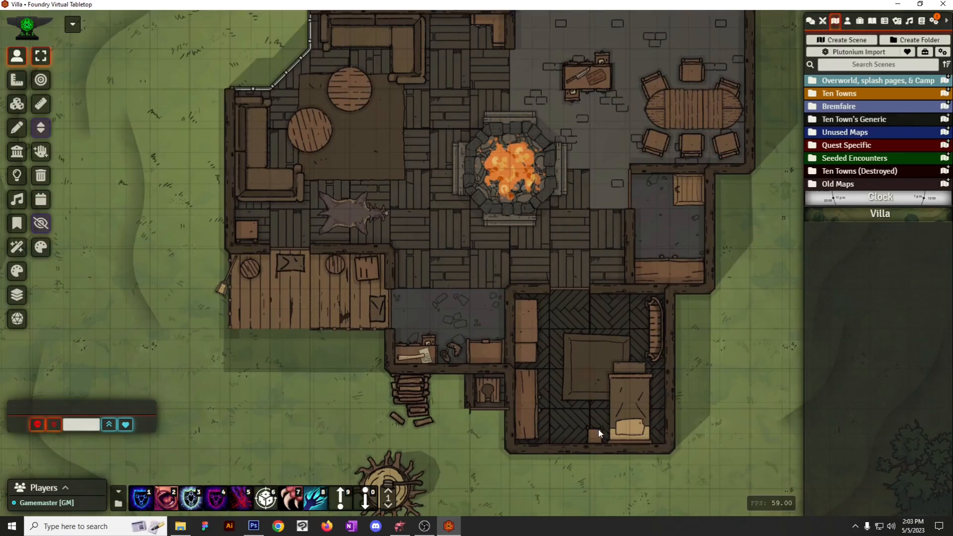
{"action": "scroll", "coordinate": [597, 427], "scroll_direction": "up", "scroll_amount": 10}
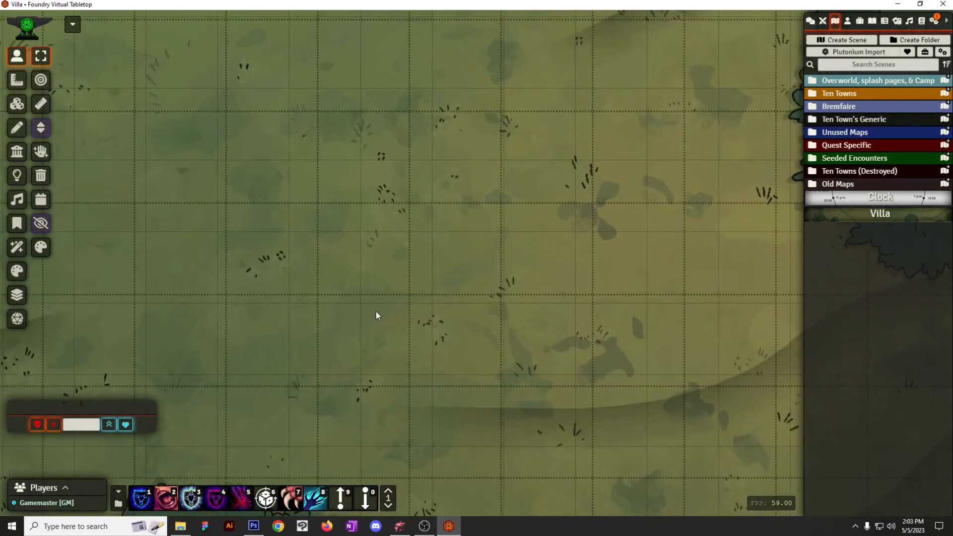
{"action": "scroll", "coordinate": [377, 306], "scroll_direction": "down", "scroll_amount": 12}
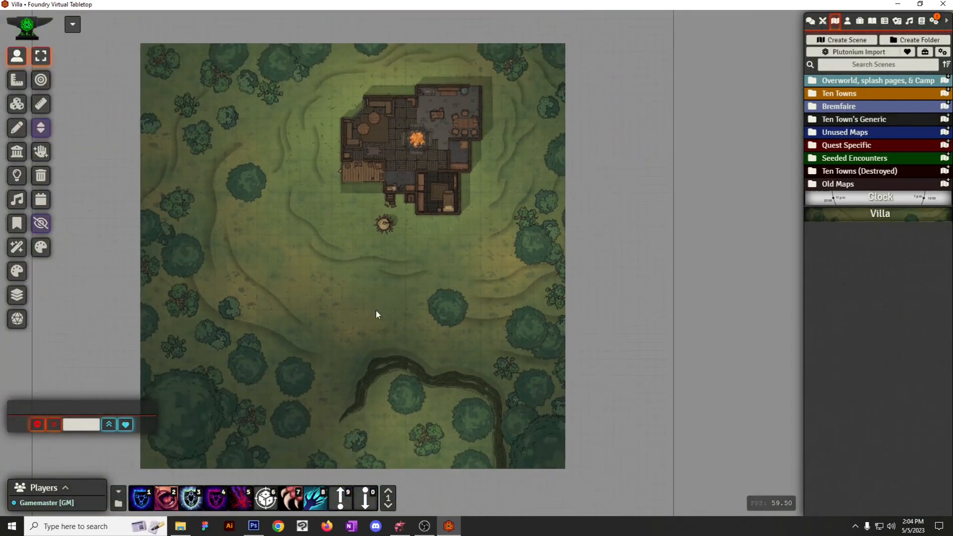
Set the Villa scene's background image scale to 0.781 with the Grid Configuration Tool and save the new scene dimensions.
{"action": "right_click", "coordinate": [855, 214]}
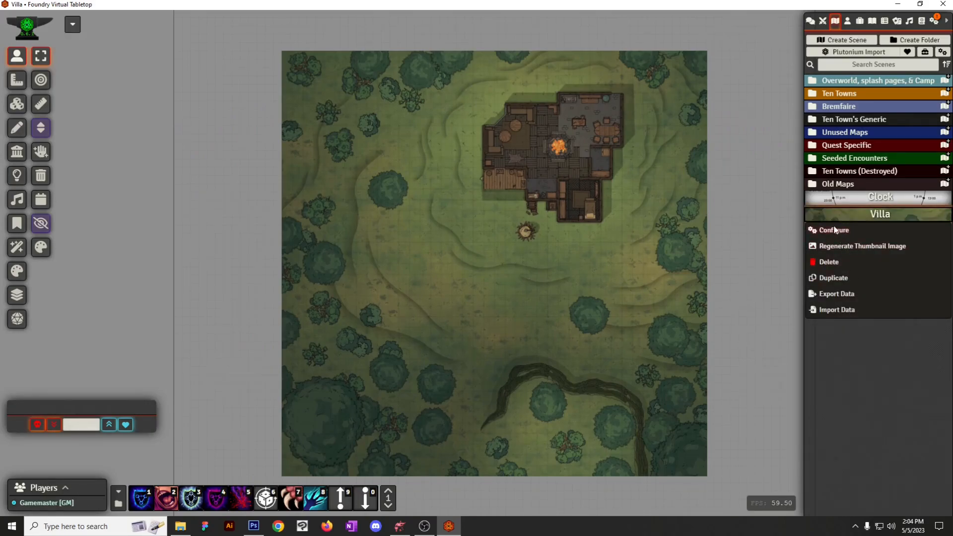
{"action": "left_click", "coordinate": [836, 230]}
{"action": "left_click", "coordinate": [349, 114]}
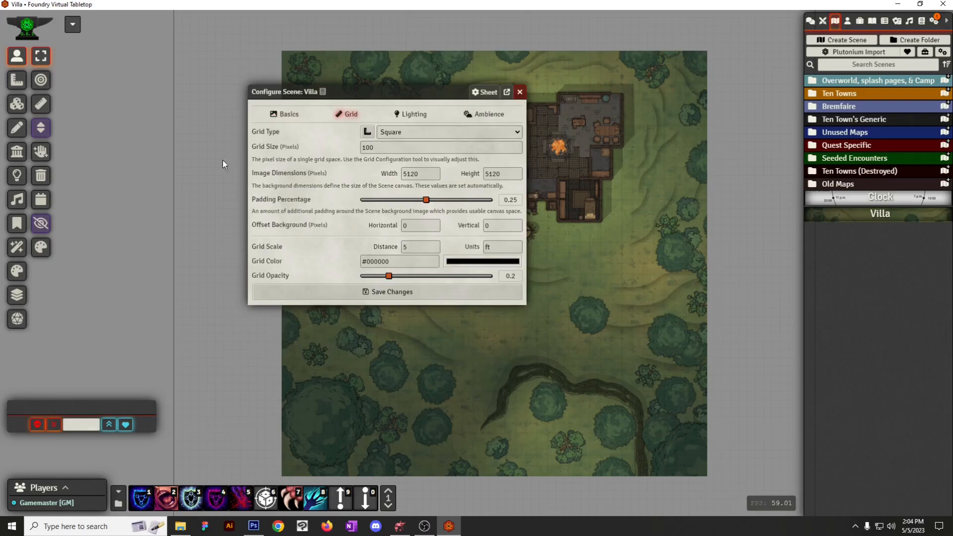
{"action": "left_click", "coordinate": [367, 133]}
{"action": "left_click", "coordinate": [469, 244]}
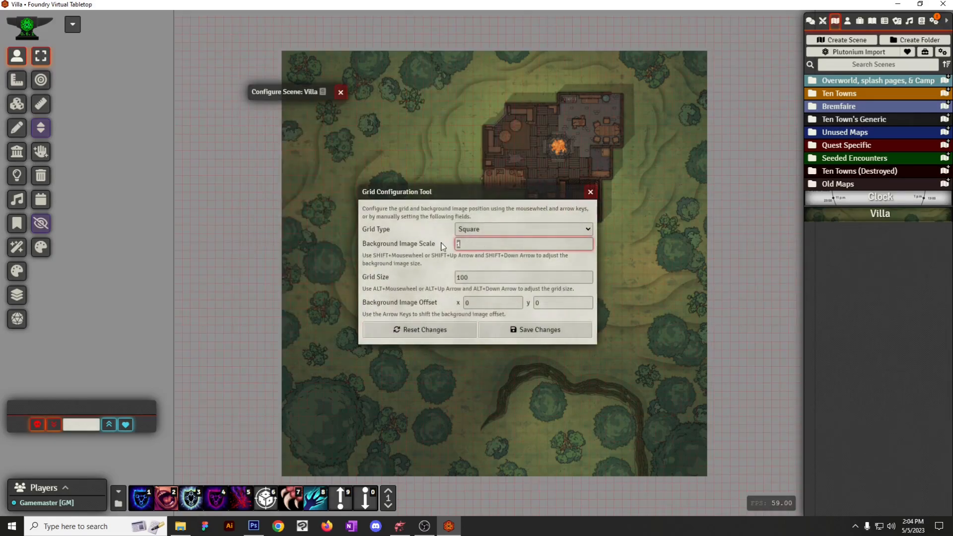
{"action": "type", "text": ".781"}
{"action": "left_click", "coordinate": [536, 330]}
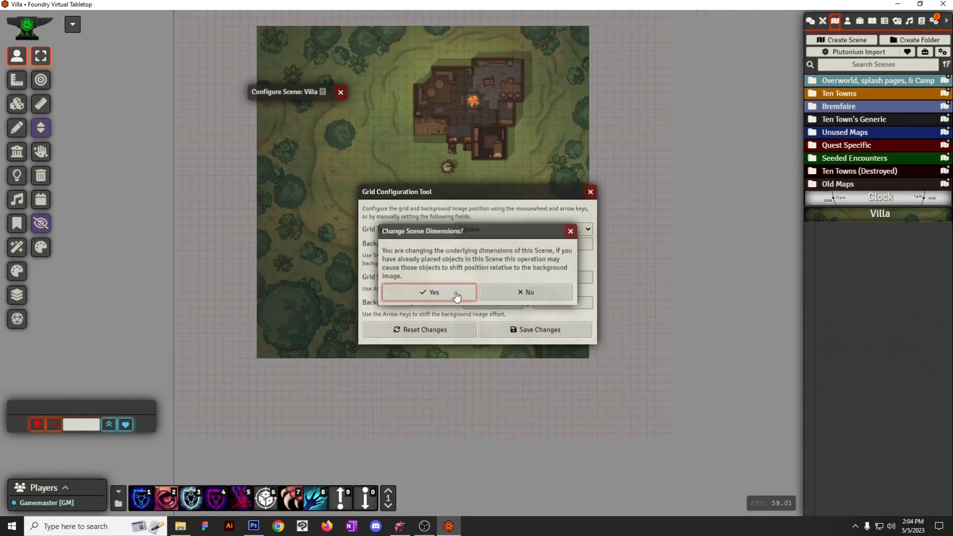
{"action": "left_click", "coordinate": [442, 294]}
Refine the background image scale to 0.7812 against the grid at the map's corner and save the changed dimensions.
{"action": "scroll", "coordinate": [483, 380], "scroll_direction": "up", "scroll_amount": 5}
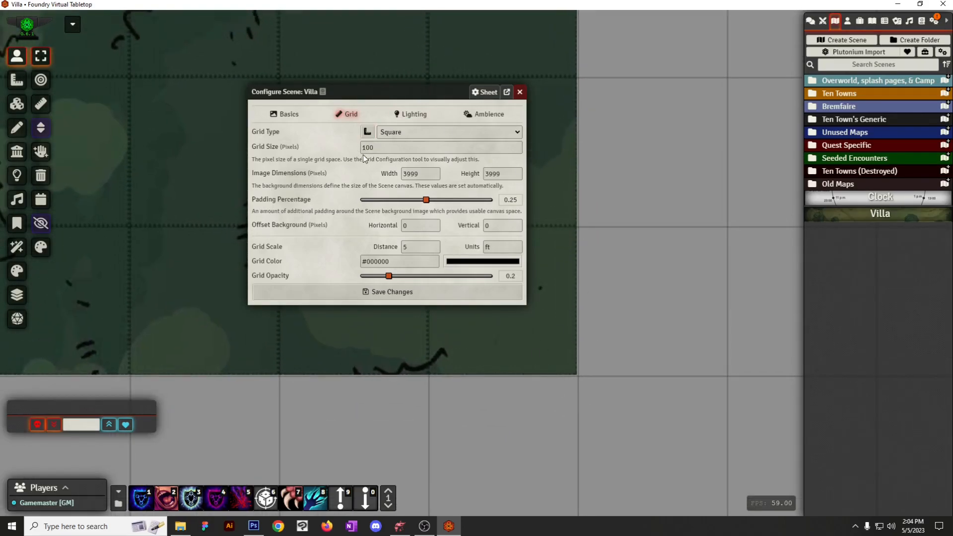
{"action": "left_click", "coordinate": [367, 132]}
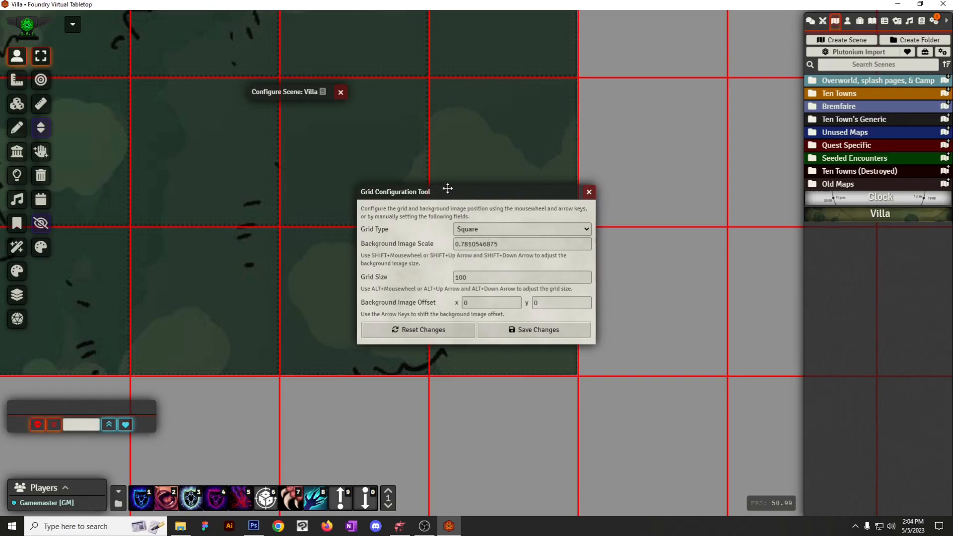
{"action": "left_click_drag", "start_coordinate": [453, 190], "coordinate": [286, 150]}
{"action": "left_click_drag", "start_coordinate": [331, 203], "coordinate": [315, 204]}
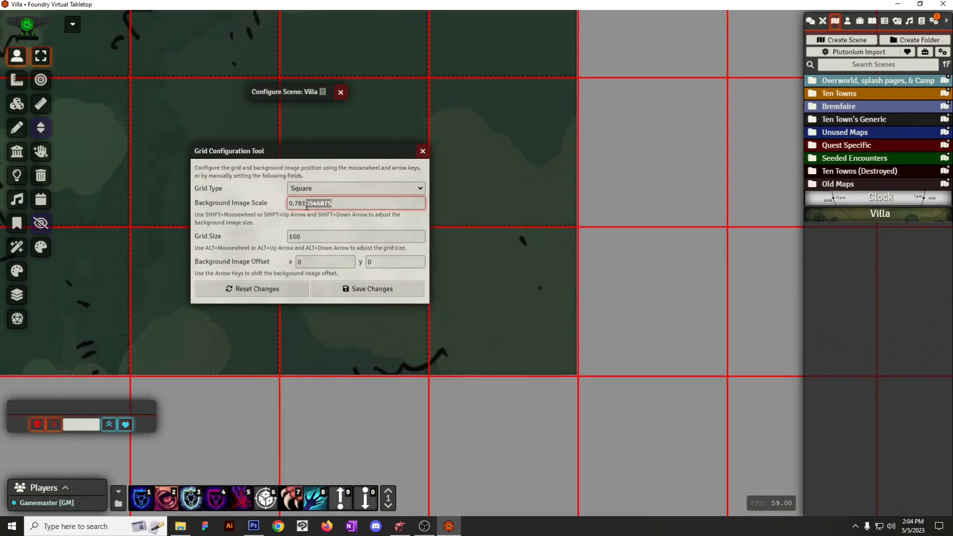
{"action": "type", "text": "11"}
{"action": "left_click", "coordinate": [273, 226]}
{"action": "left_click", "coordinate": [306, 204]}
{"action": "type", "text": "2"}
{"action": "left_click", "coordinate": [278, 224]}
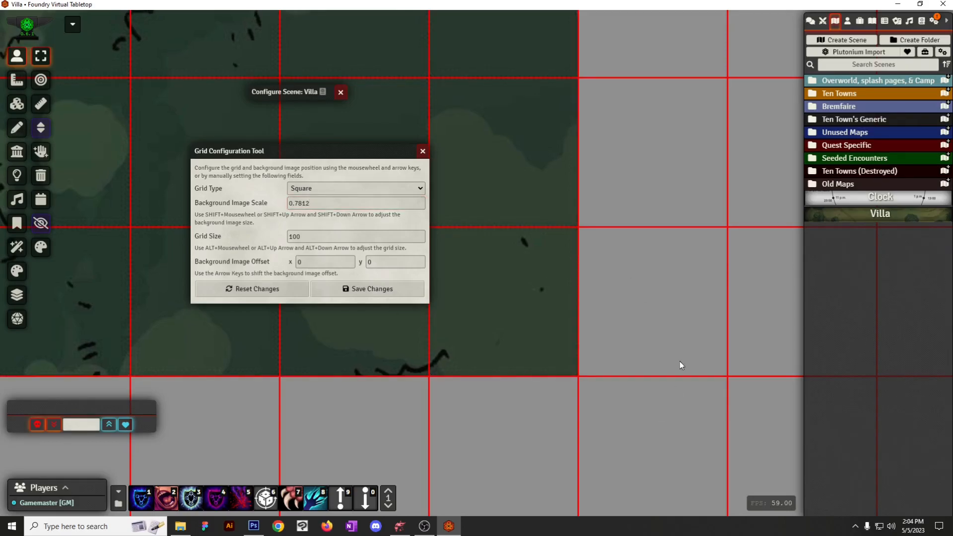
{"action": "left_click", "coordinate": [362, 292]}
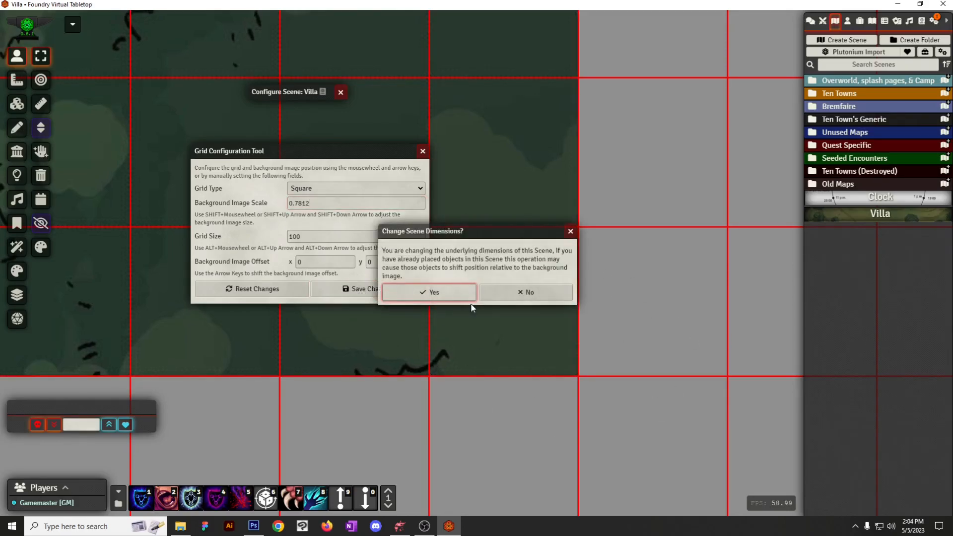
{"action": "left_click", "coordinate": [441, 294]}
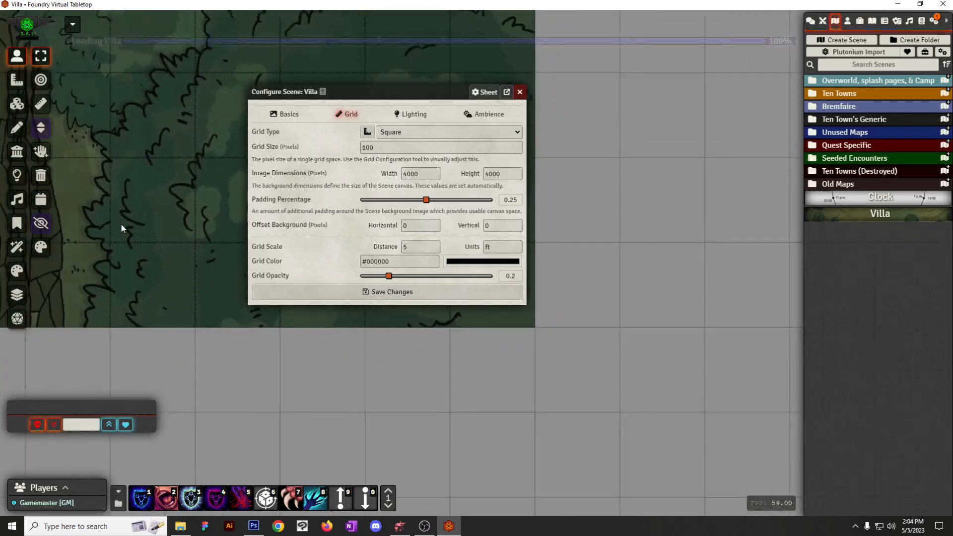
Reduce the Villa scene's padding percentage to 0.05 and save the changed scene dimensions.
{"action": "scroll", "coordinate": [191, 275], "scroll_direction": "down", "scroll_amount": 16}
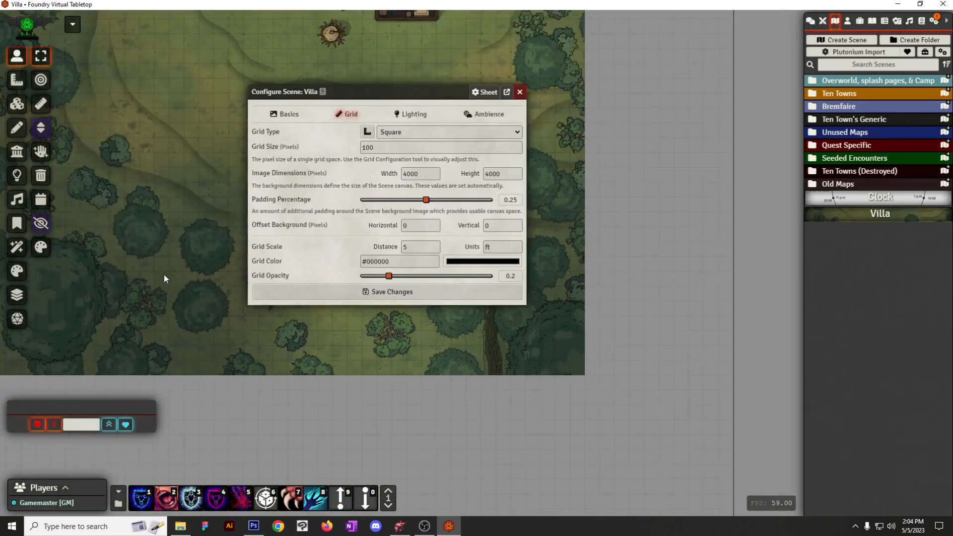
{"action": "left_click_drag", "start_coordinate": [166, 275], "coordinate": [282, 367]}
{"action": "scroll", "coordinate": [282, 368], "scroll_direction": "down", "scroll_amount": 6}
{"action": "left_click_drag", "start_coordinate": [358, 88], "coordinate": [549, 63]}
{"action": "scroll", "coordinate": [251, 257], "scroll_direction": "up", "scroll_amount": 4}
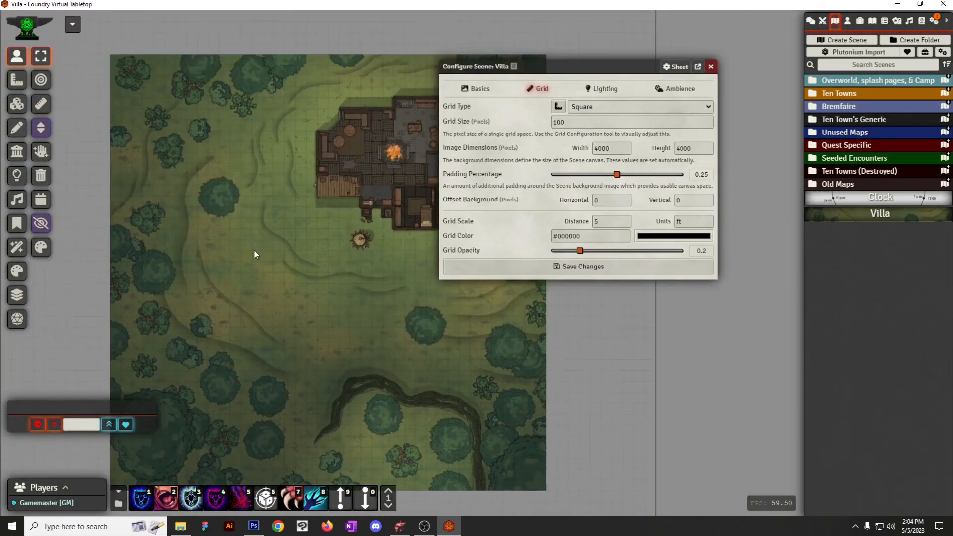
{"action": "scroll", "coordinate": [347, 246], "scroll_direction": "down", "scroll_amount": 7}
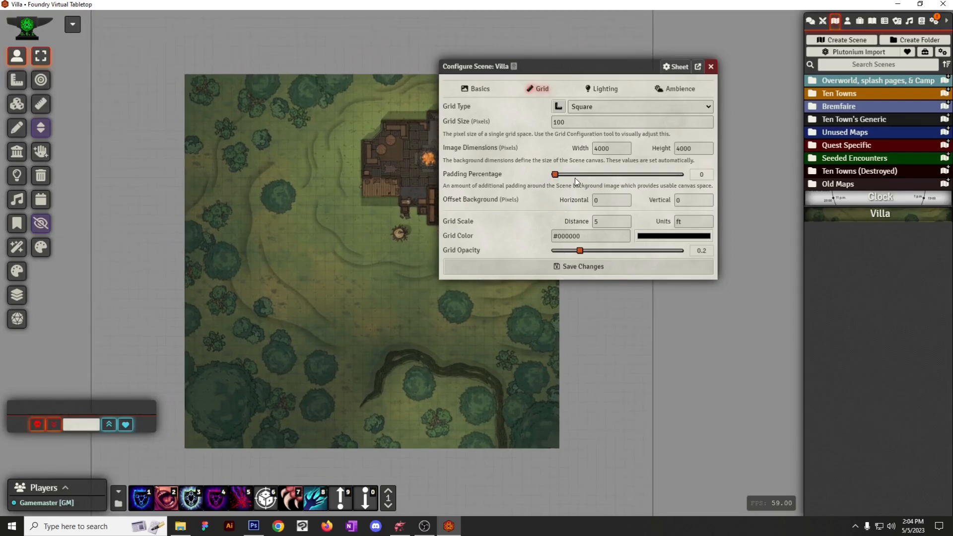
{"action": "left_click", "coordinate": [548, 266]}
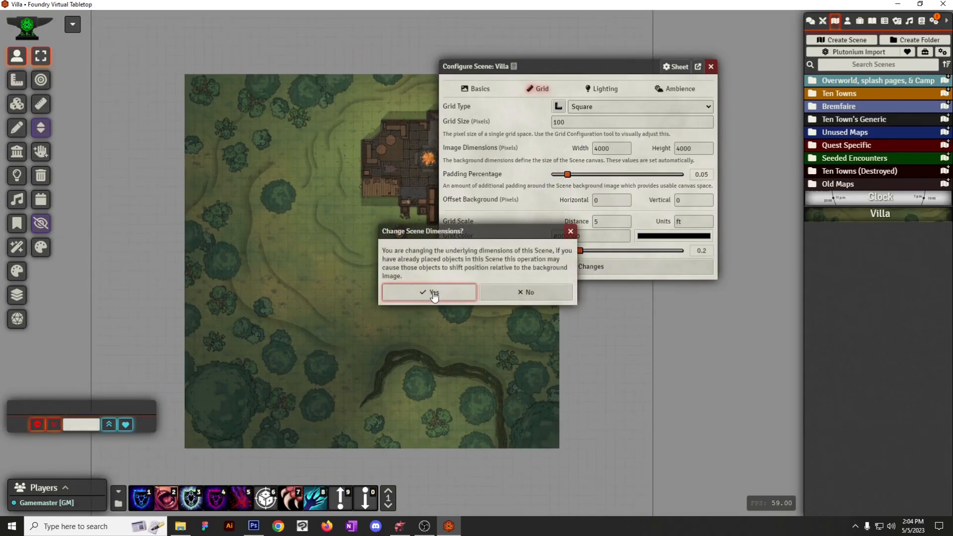
{"action": "left_click", "coordinate": [433, 292]}
Examine the padding and grid alignment around the map's northwest corner.
{"action": "scroll", "coordinate": [442, 324], "scroll_direction": "up", "scroll_amount": 6}
{"action": "left_click_drag", "start_coordinate": [392, 152], "coordinate": [467, 432]}
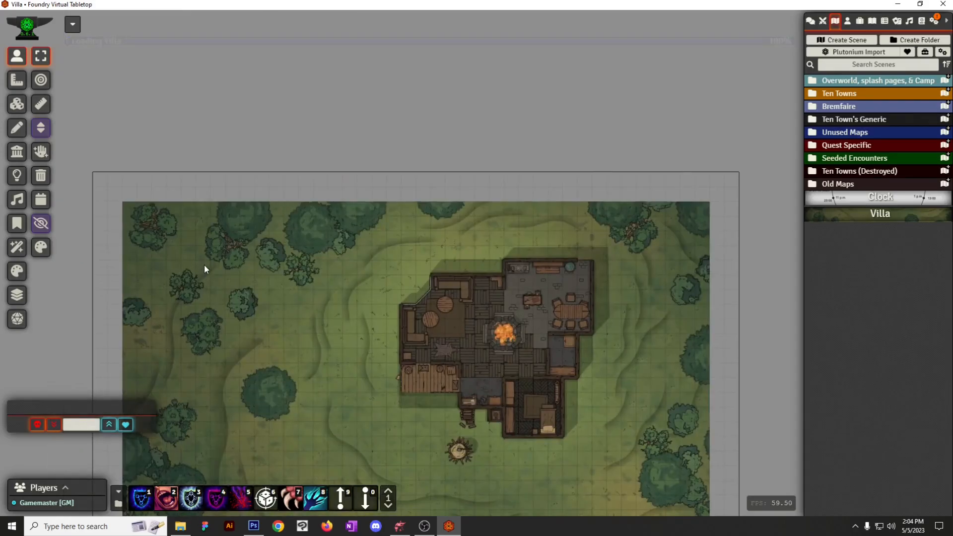
{"action": "scroll", "coordinate": [203, 285], "scroll_direction": "up", "scroll_amount": 5}
{"action": "left_click_drag", "start_coordinate": [203, 288], "coordinate": [347, 332]}
{"action": "scroll", "coordinate": [347, 333], "scroll_direction": "up", "scroll_amount": 8}
{"action": "left_click_drag", "start_coordinate": [496, 293], "coordinate": [550, 318]}
{"action": "scroll", "coordinate": [550, 318], "scroll_direction": "up", "scroll_amount": 5}
{"action": "left_click_drag", "start_coordinate": [165, 164], "coordinate": [344, 156]}
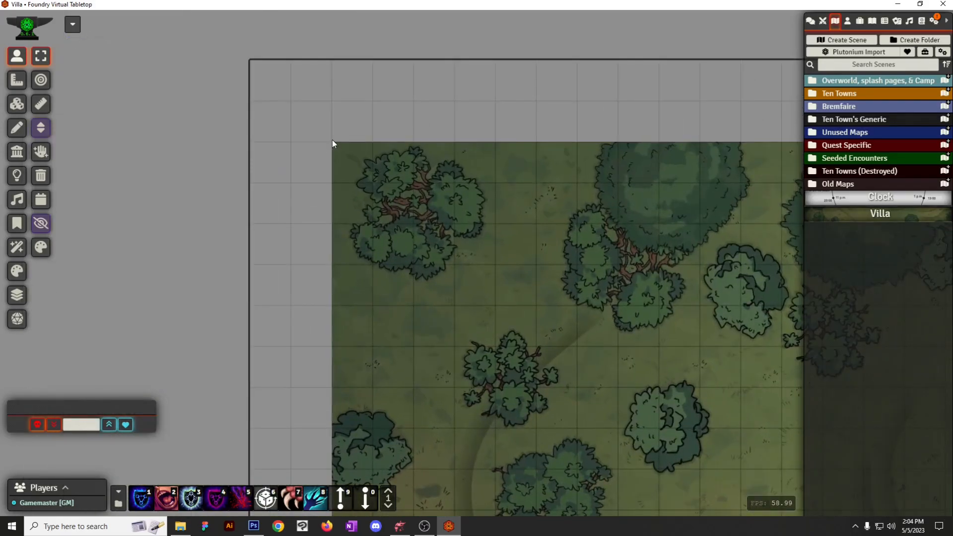
Draw walls along the deck's inner edges, the stone-floored entry room and the outhouse's west side, leaving gaps for doors.
{"action": "left_click", "coordinate": [17, 151]}
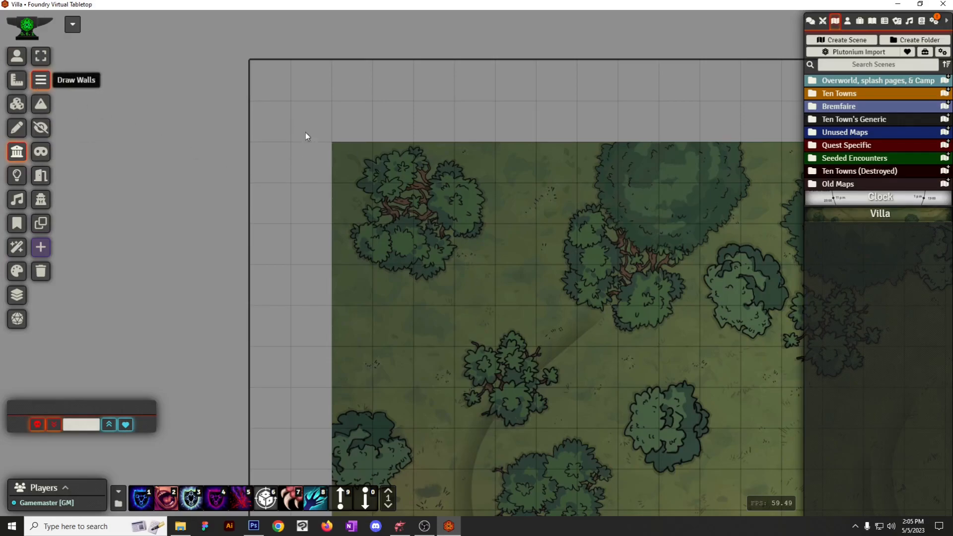
{"action": "mouse_move", "coordinate": [332, 142]}
{"action": "left_mouse_down"}
{"action": "mouse_move", "coordinate": [330, 531]}
{"action": "mouse_move", "coordinate": [308, 336]}
{"action": "mouse_move", "coordinate": [333, 286]}
{"action": "mouse_move", "coordinate": [653, 295]}
{"action": "mouse_move", "coordinate": [928, 279]}
{"action": "mouse_move", "coordinate": [940, 338]}
{"action": "mouse_move", "coordinate": [936, 294]}
{"action": "mouse_move", "coordinate": [770, 285]}
{"action": "mouse_move", "coordinate": [733, 2]}
{"action": "mouse_move", "coordinate": [768, 5]}
{"action": "mouse_move", "coordinate": [771, 144]}
{"action": "mouse_move", "coordinate": [40, 144]}
{"action": "mouse_move", "coordinate": [183, 144]}
{"action": "left_mouse_up"}
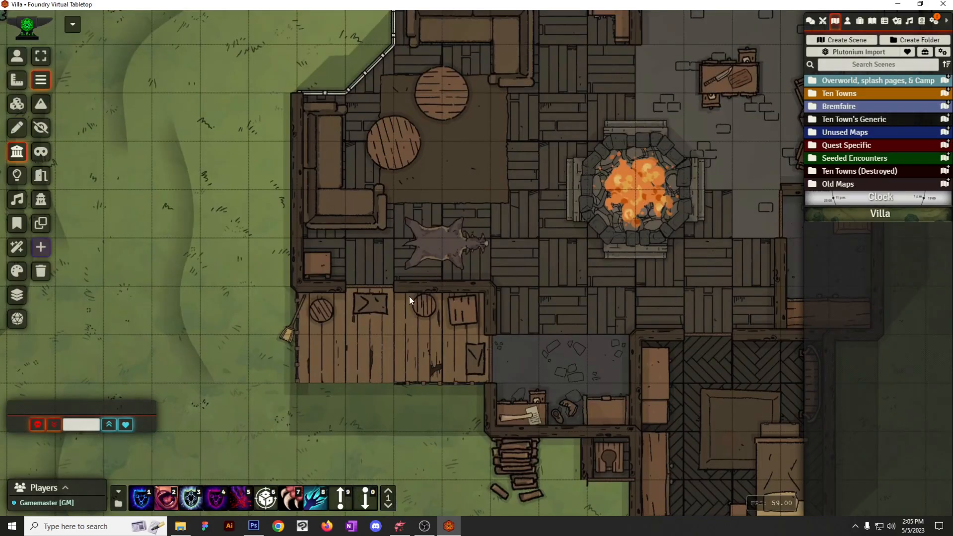
{"action": "scroll", "coordinate": [457, 293], "scroll_direction": "down", "scroll_amount": 2}
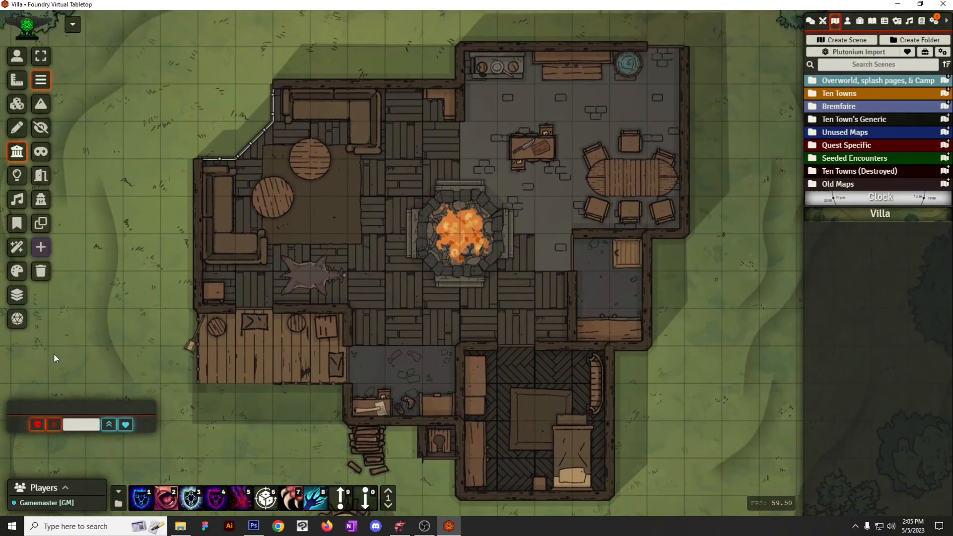
{"action": "scroll", "coordinate": [283, 297], "scroll_direction": "up", "scroll_amount": 3}
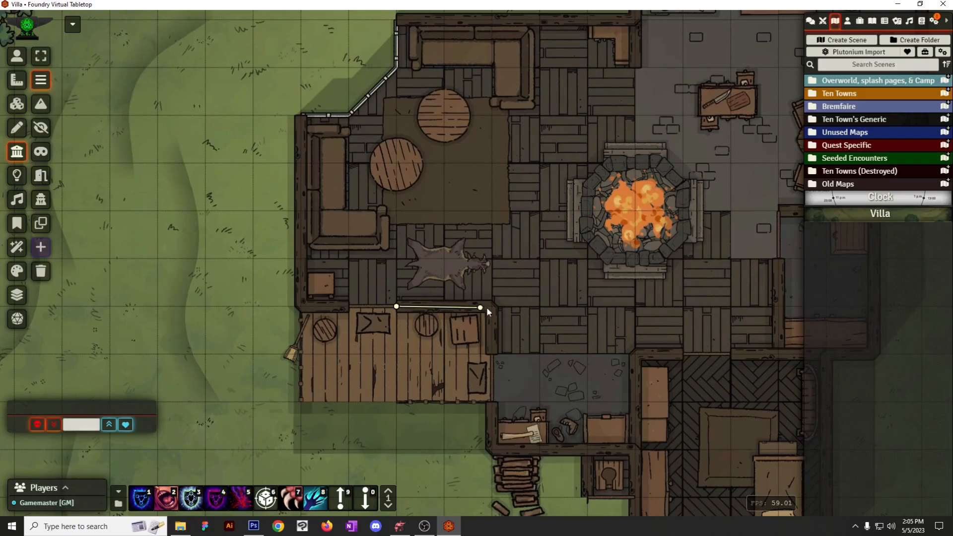
{"action": "left_click_drag", "start_coordinate": [492, 307], "coordinate": [493, 308]}
{"action": "mouse_move", "coordinate": [493, 308]}
{"action": "left_mouse_down"}
{"action": "mouse_move", "coordinate": [492, 363]}
{"action": "mouse_move", "coordinate": [492, 353]}
{"action": "left_mouse_up"}
{"action": "mouse_move", "coordinate": [505, 443]}
{"action": "left_mouse_down"}
{"action": "mouse_move", "coordinate": [354, 299]}
{"action": "mouse_move", "coordinate": [341, 312]}
{"action": "left_mouse_up"}
{"action": "mouse_move", "coordinate": [342, 310]}
{"action": "left_mouse_down"}
{"action": "mouse_move", "coordinate": [448, 317]}
{"action": "mouse_move", "coordinate": [483, 308]}
{"action": "mouse_move", "coordinate": [437, 319]}
{"action": "mouse_move", "coordinate": [436, 355]}
{"action": "left_mouse_up"}
{"action": "left_click_drag", "start_coordinate": [484, 305], "coordinate": [405, 270]}
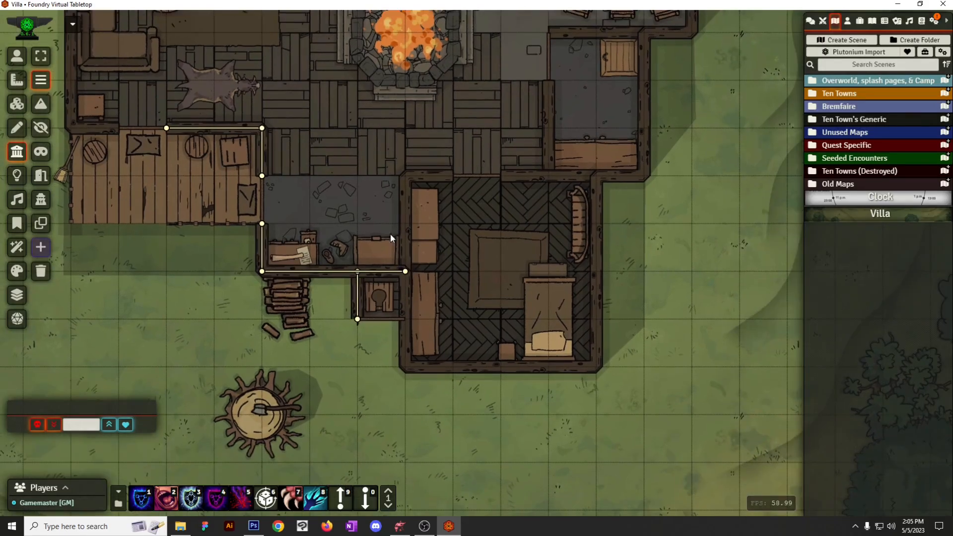
Draw walls around the bedroom with a doorway gap on its north side, extending them along the storage room's south and east sides.
{"action": "mouse_move", "coordinate": [452, 175]}
{"action": "left_mouse_down"}
{"action": "mouse_move", "coordinate": [405, 176]}
{"action": "mouse_move", "coordinate": [414, 354]}
{"action": "mouse_move", "coordinate": [405, 367]}
{"action": "mouse_move", "coordinate": [597, 368]}
{"action": "mouse_move", "coordinate": [589, 258]}
{"action": "mouse_move", "coordinate": [597, 176]}
{"action": "left_mouse_up"}
{"action": "left_click_drag", "start_coordinate": [654, 189], "coordinate": [453, 288]}
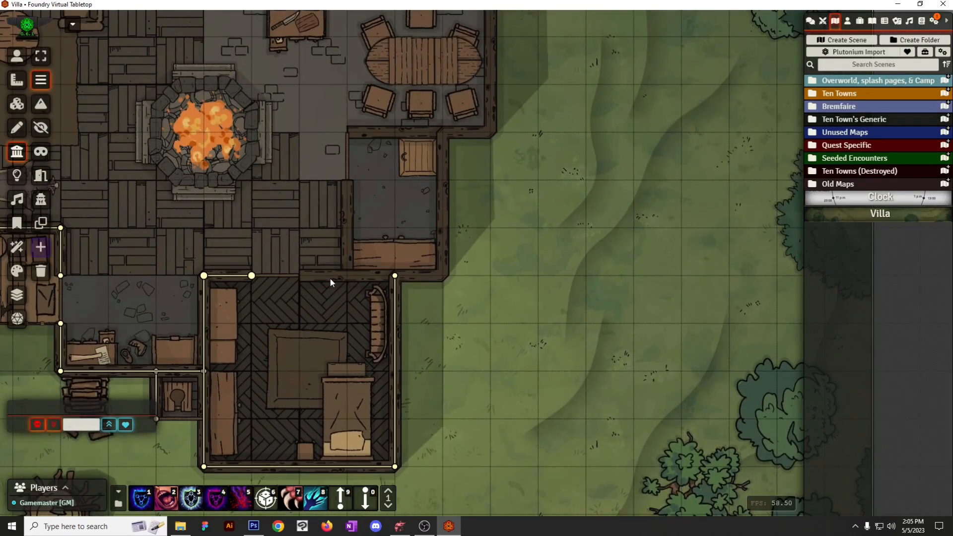
{"action": "mouse_move", "coordinate": [299, 276]}
{"action": "left_mouse_down"}
{"action": "mouse_move", "coordinate": [442, 275]}
{"action": "mouse_move", "coordinate": [450, 120]}
{"action": "mouse_move", "coordinate": [442, 132]}
{"action": "left_mouse_up"}
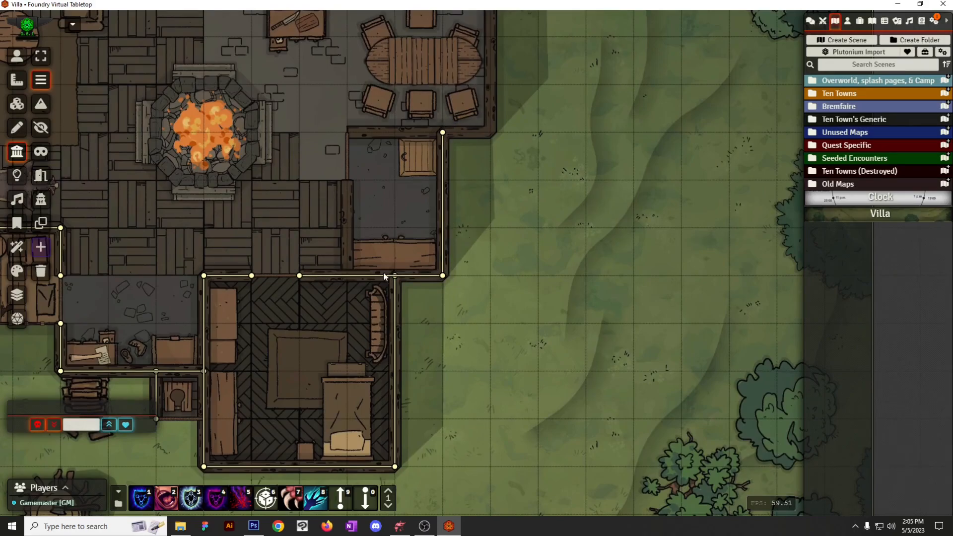
Complete the storage room's south, west and north walls, leaving a one-square doorway gap on its west side.
{"action": "mouse_move", "coordinate": [445, 279]}
{"action": "left_mouse_down"}
{"action": "mouse_move", "coordinate": [396, 277]}
{"action": "mouse_move", "coordinate": [442, 279]}
{"action": "left_mouse_up"}
{"action": "left_click_drag", "start_coordinate": [401, 202], "coordinate": [416, 240]}
{"action": "left_click_drag", "start_coordinate": [410, 317], "coordinate": [362, 316]}
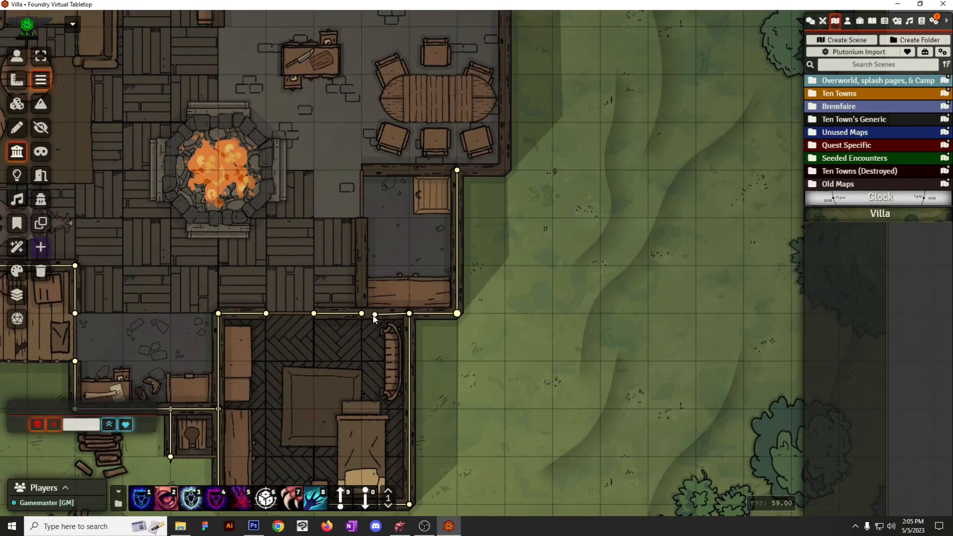
{"action": "left_click_drag", "start_coordinate": [362, 314], "coordinate": [362, 218]}
{"action": "left_click_drag", "start_coordinate": [368, 202], "coordinate": [423, 231]}
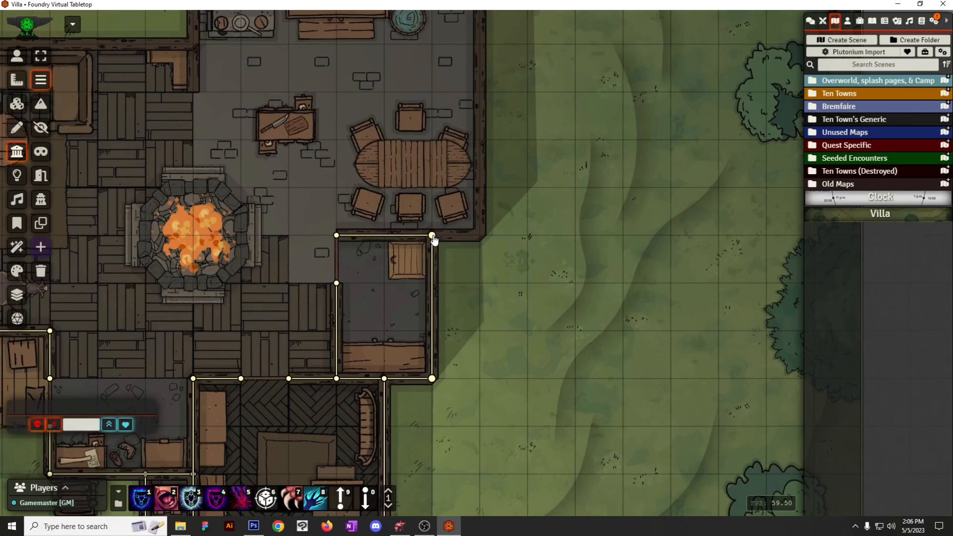
Draw walls along the kitchen's east, north and west sides, leaving a doorway gap near the northeast corner.
{"action": "mouse_move", "coordinate": [483, 234]}
{"action": "left_mouse_down"}
{"action": "mouse_move", "coordinate": [464, 38]}
{"action": "mouse_move", "coordinate": [481, 151]}
{"action": "mouse_move", "coordinate": [195, 146]}
{"action": "mouse_move", "coordinate": [193, 240]}
{"action": "left_mouse_up"}
{"action": "left_click_drag", "start_coordinate": [193, 193], "coordinate": [194, 194]}
{"action": "left_click_drag", "start_coordinate": [192, 244], "coordinate": [193, 241]}
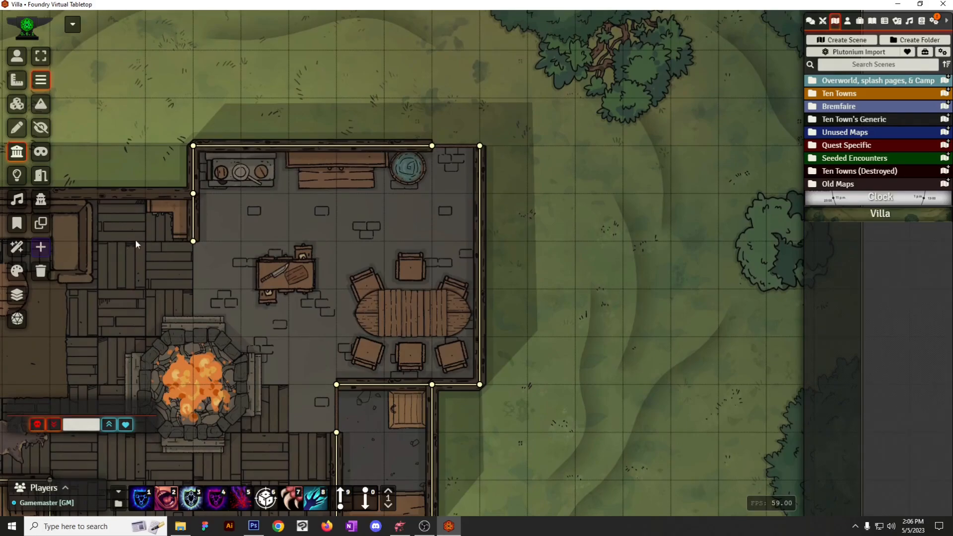
Draw the living room's north and west outer walls, leaving out the angled window section at the northwest corner.
{"action": "left_click_drag", "start_coordinate": [127, 246], "coordinate": [447, 225]}
{"action": "mouse_move", "coordinate": [513, 174]}
{"action": "left_mouse_down"}
{"action": "mouse_move", "coordinate": [412, 183]}
{"action": "mouse_move", "coordinate": [278, 174]}
{"action": "left_mouse_up"}
{"action": "mouse_move", "coordinate": [177, 285]}
{"action": "left_mouse_down"}
{"action": "mouse_move", "coordinate": [337, 197]}
{"action": "mouse_move", "coordinate": [341, 373]}
{"action": "mouse_move", "coordinate": [388, 374]}
{"action": "left_mouse_up"}
{"action": "left_click_drag", "start_coordinate": [606, 323], "coordinate": [169, 341]}
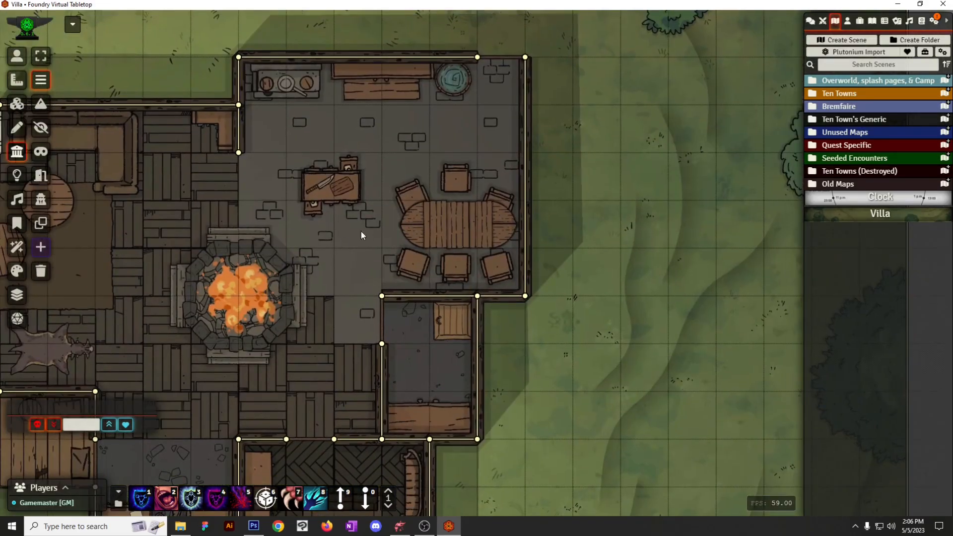
Draw doors in the wall gaps of the kitchen, storage room, bedroom, outhouse, entry room and the living room's deck side.
{"action": "left_click_drag", "start_coordinate": [319, 225], "coordinate": [368, 282]}
{"action": "left_click", "coordinate": [41, 175]}
{"action": "left_click_drag", "start_coordinate": [555, 116], "coordinate": [575, 117]}
{"action": "left_click_drag", "start_coordinate": [282, 262], "coordinate": [591, 165]}
{"action": "left_click_drag", "start_coordinate": [425, 229], "coordinate": [394, 86]}
{"action": "left_click_drag", "start_coordinate": [425, 292], "coordinate": [422, 303]}
{"action": "left_click_drag", "start_coordinate": [279, 211], "coordinate": [279, 210]}
{"action": "left_click_drag", "start_coordinate": [496, 283], "coordinate": [330, 183]}
{"action": "left_click_drag", "start_coordinate": [400, 300], "coordinate": [400, 301]}
{"action": "mouse_move", "coordinate": [401, 349]}
{"action": "left_mouse_down"}
{"action": "mouse_move", "coordinate": [407, 359]}
{"action": "mouse_move", "coordinate": [425, 306]}
{"action": "mouse_move", "coordinate": [401, 313]}
{"action": "mouse_move", "coordinate": [415, 255]}
{"action": "mouse_move", "coordinate": [401, 252]}
{"action": "mouse_move", "coordinate": [396, 362]}
{"action": "mouse_move", "coordinate": [401, 347]}
{"action": "left_mouse_up"}
{"action": "left_click", "coordinate": [41, 80]}
{"action": "left_click", "coordinate": [42, 181]}
{"action": "left_click_drag", "start_coordinate": [455, 200], "coordinate": [423, 274]}
{"action": "mouse_move", "coordinate": [472, 179]}
{"action": "left_mouse_down"}
{"action": "mouse_move", "coordinate": [472, 132]}
{"action": "mouse_move", "coordinate": [473, 288]}
{"action": "mouse_move", "coordinate": [549, 149]}
{"action": "left_mouse_up"}
{"action": "scroll", "coordinate": [548, 146], "scroll_direction": "down", "scroll_amount": 4}
{"action": "left_click_drag", "start_coordinate": [359, 275], "coordinate": [413, 223]}
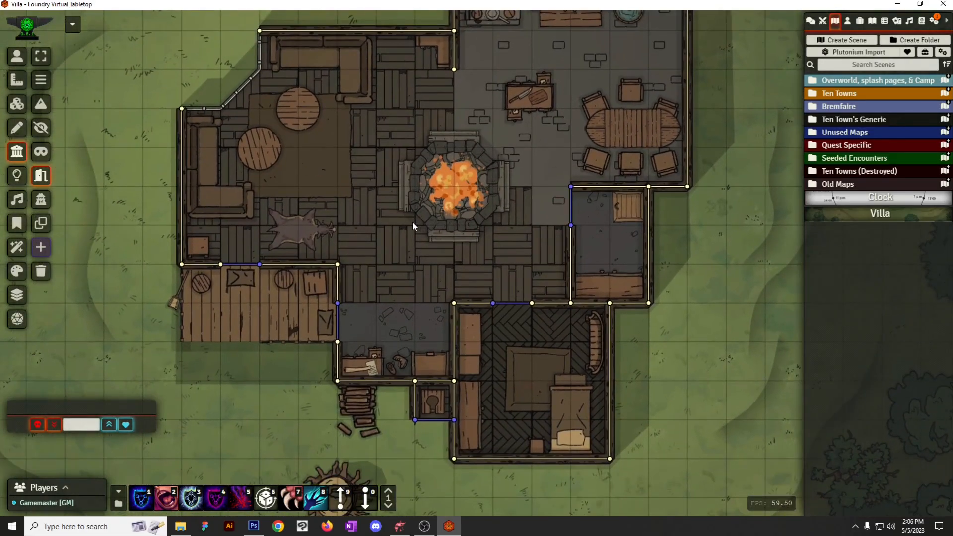
Draw invisible walls along the three window segments at the living room's northwest corner.
{"action": "left_click_drag", "start_coordinate": [290, 190], "coordinate": [389, 293]}
{"action": "scroll", "coordinate": [388, 291], "scroll_direction": "up", "scroll_amount": 6}
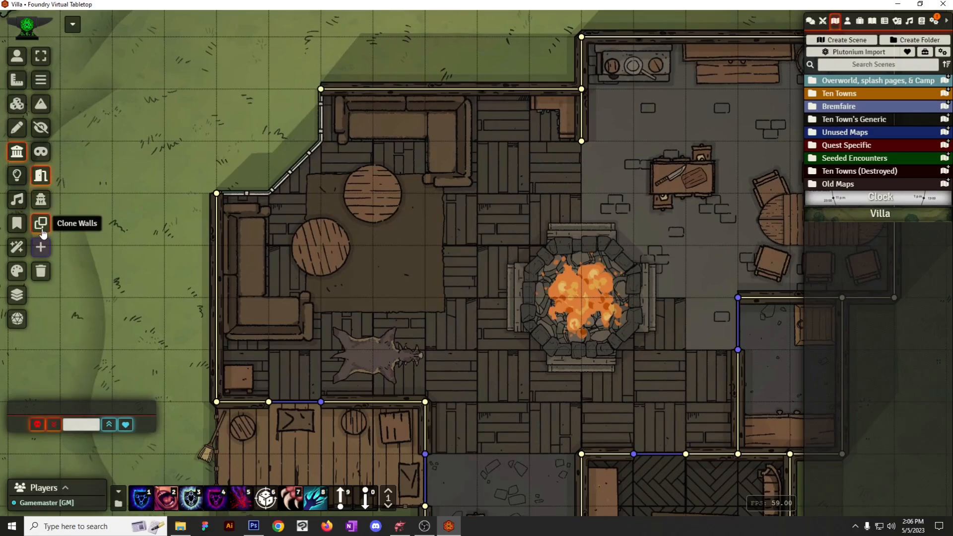
{"action": "left_click", "coordinate": [41, 128]}
{"action": "left_click", "coordinate": [216, 194], "text": "ctrl"}
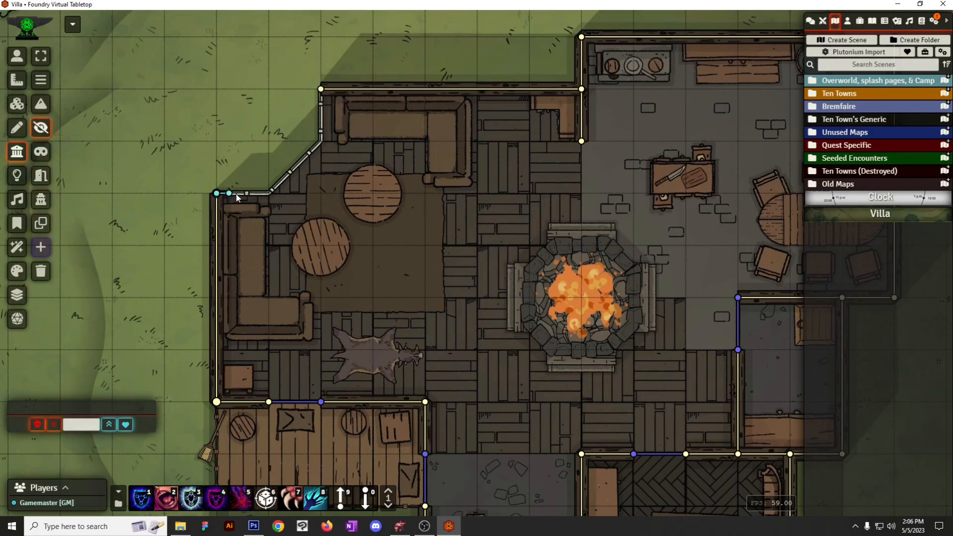
{"action": "left_click", "coordinate": [269, 194], "text": "ctrl"}
{"action": "left_click", "coordinate": [321, 142], "text": "ctrl"}
{"action": "left_click", "coordinate": [322, 89]}
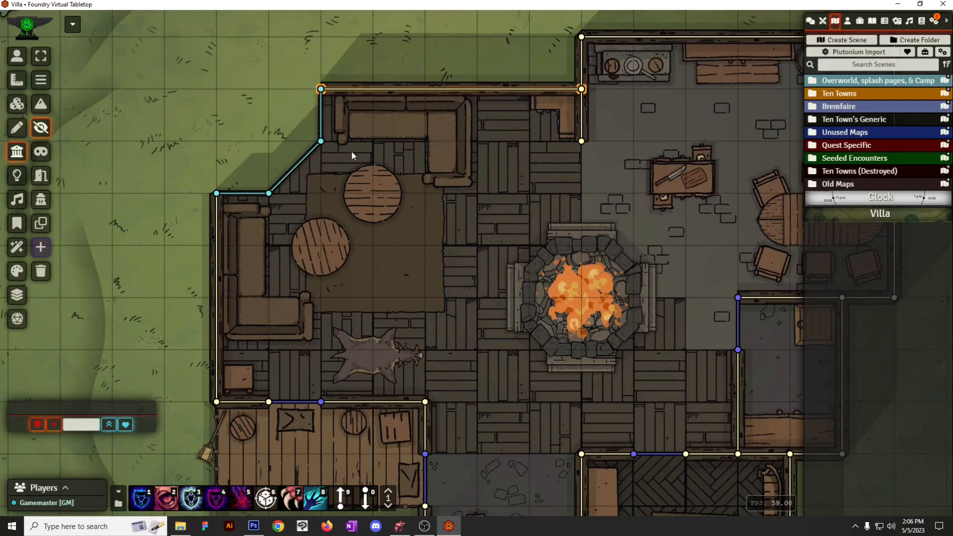
Place the Tester actor's token on the grass southwest of the villa's deck and select it.
{"action": "scroll", "coordinate": [482, 307], "scroll_direction": "down", "scroll_amount": 5}
{"action": "left_click_drag", "start_coordinate": [343, 287], "coordinate": [313, 208]}
{"action": "left_click", "coordinate": [10, 61]}
{"action": "left_click_drag", "start_coordinate": [333, 156], "coordinate": [419, 157]}
{"action": "scroll", "coordinate": [422, 208], "scroll_direction": "down", "scroll_amount": 4}
{"action": "left_click_drag", "start_coordinate": [425, 255], "coordinate": [457, 244]}
{"action": "left_click", "coordinate": [847, 23]}
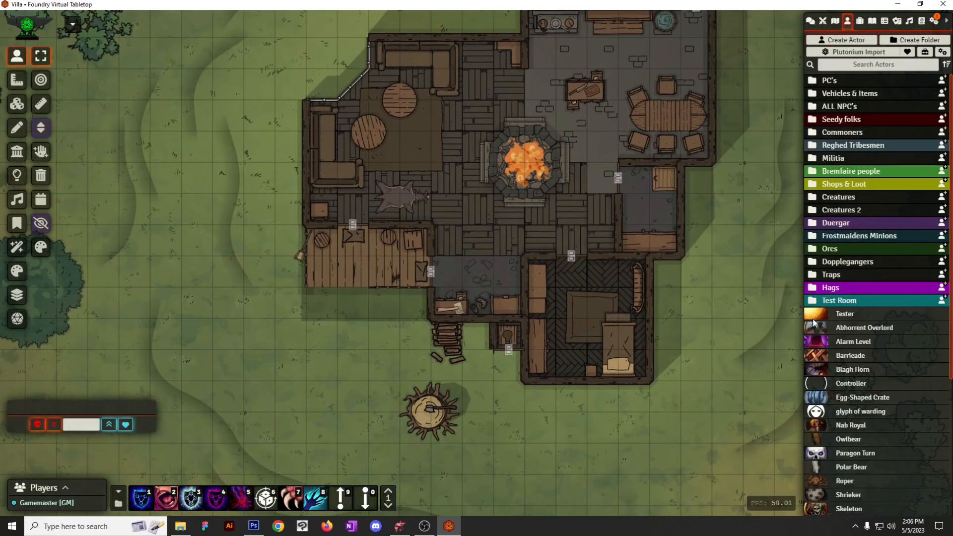
{"action": "left_click_drag", "start_coordinate": [847, 317], "coordinate": [320, 333]}
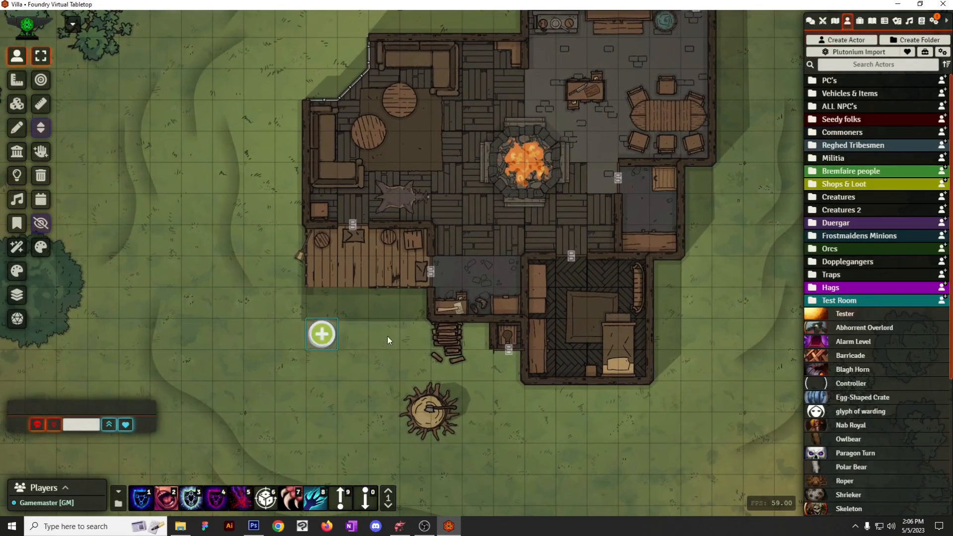
{"action": "left_click", "coordinate": [319, 331]}
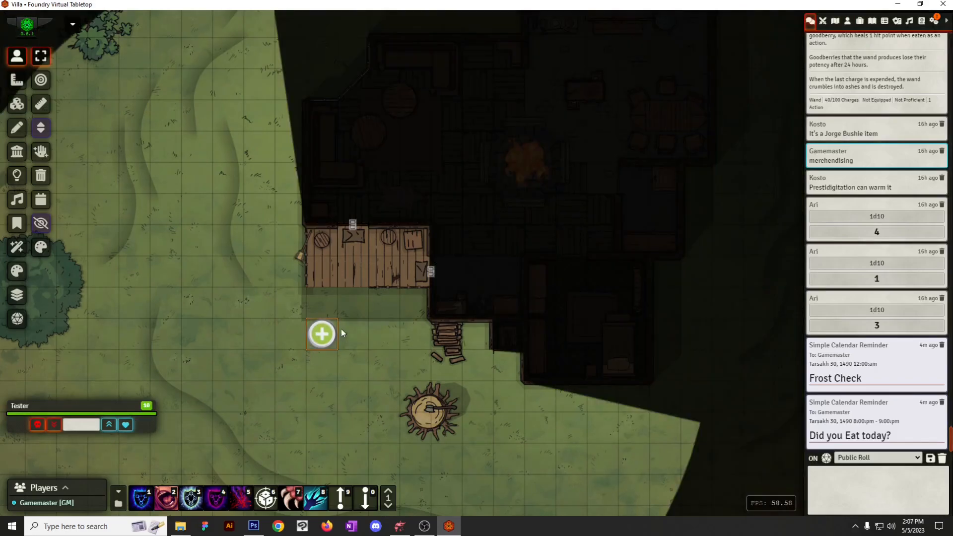
Move the Tester token around the outside of the villa to check sight through the walls and northwest windows.
{"action": "scroll", "coordinate": [357, 350], "scroll_direction": "down", "scroll_amount": 7}
{"action": "left_click_drag", "start_coordinate": [371, 333], "coordinate": [410, 240]}
{"action": "double_click", "coordinate": [402, 236]}
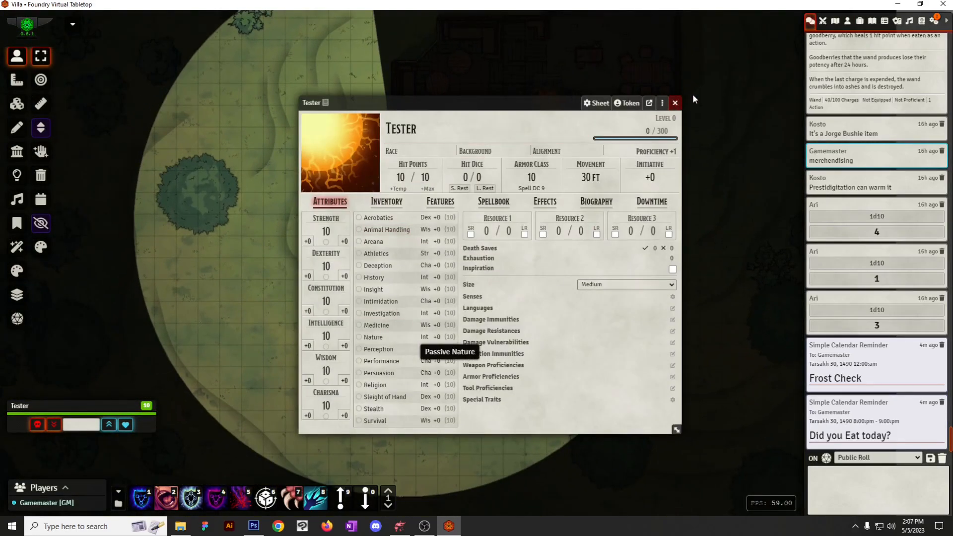
{"action": "left_click", "coordinate": [675, 103]}
{"action": "left_click_drag", "start_coordinate": [407, 235], "coordinate": [458, 266]}
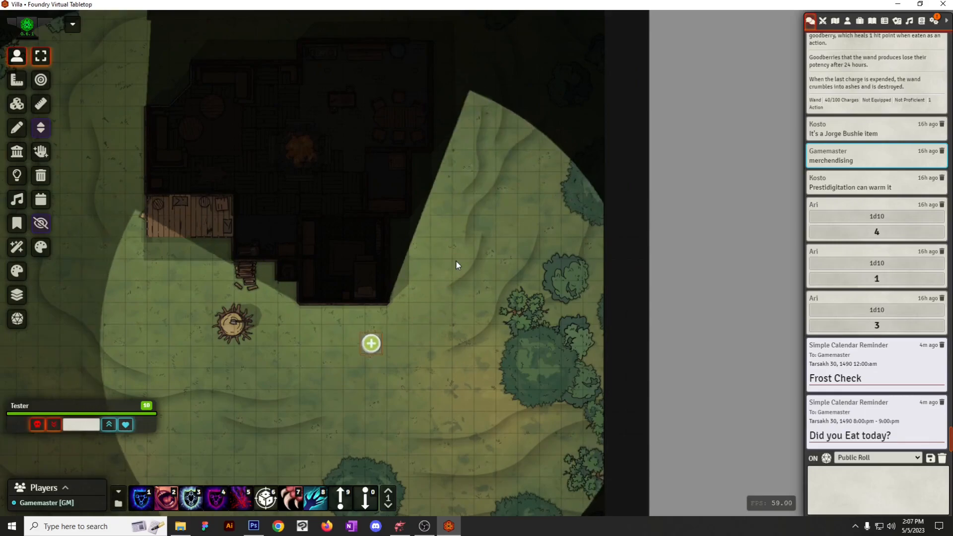
{"action": "left_click_drag", "start_coordinate": [472, 162], "coordinate": [468, 127]}
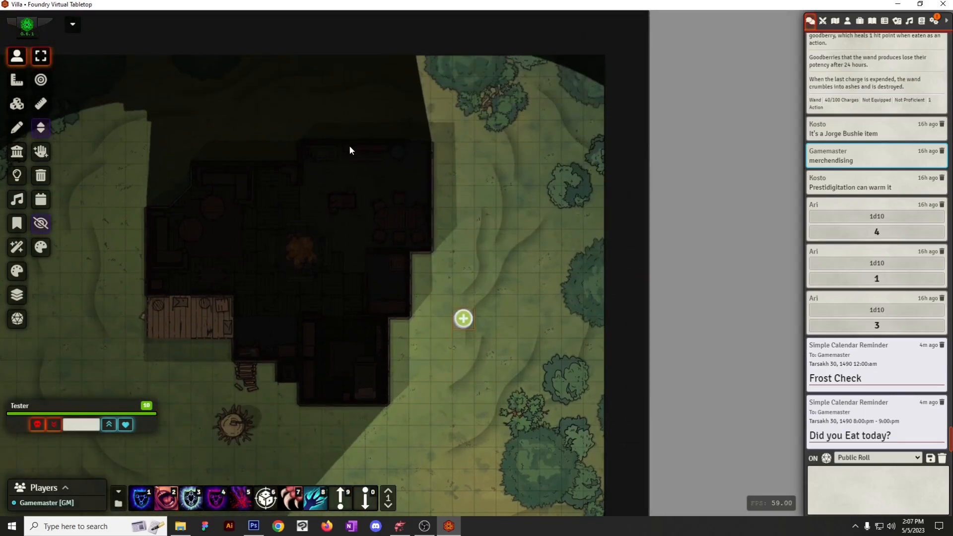
{"action": "left_click_drag", "start_coordinate": [353, 146], "coordinate": [422, 290]}
{"action": "left_click_drag", "start_coordinate": [526, 276], "coordinate": [307, 253]}
{"action": "left_click_drag", "start_coordinate": [213, 289], "coordinate": [481, 199]}
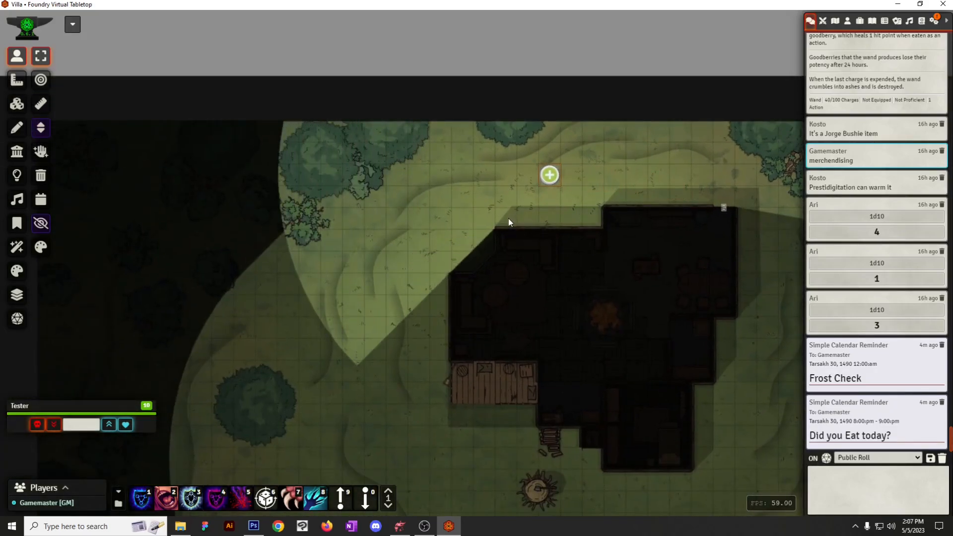
{"action": "left_click_drag", "start_coordinate": [432, 286], "coordinate": [412, 157]}
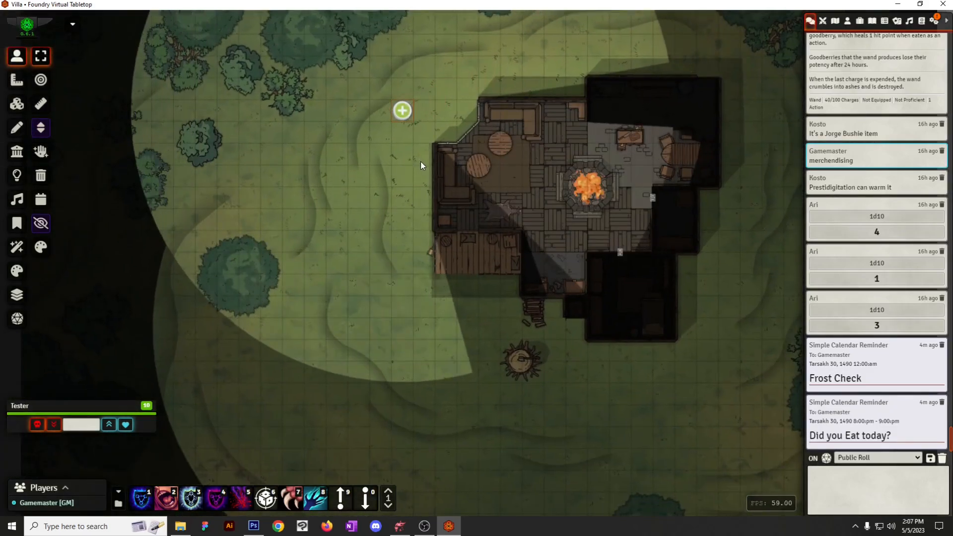
{"action": "left_click_drag", "start_coordinate": [403, 111], "coordinate": [403, 133]}
Add vision-blocking walls at the central fire pit.
{"action": "scroll", "coordinate": [398, 193], "scroll_direction": "up", "scroll_amount": 5}
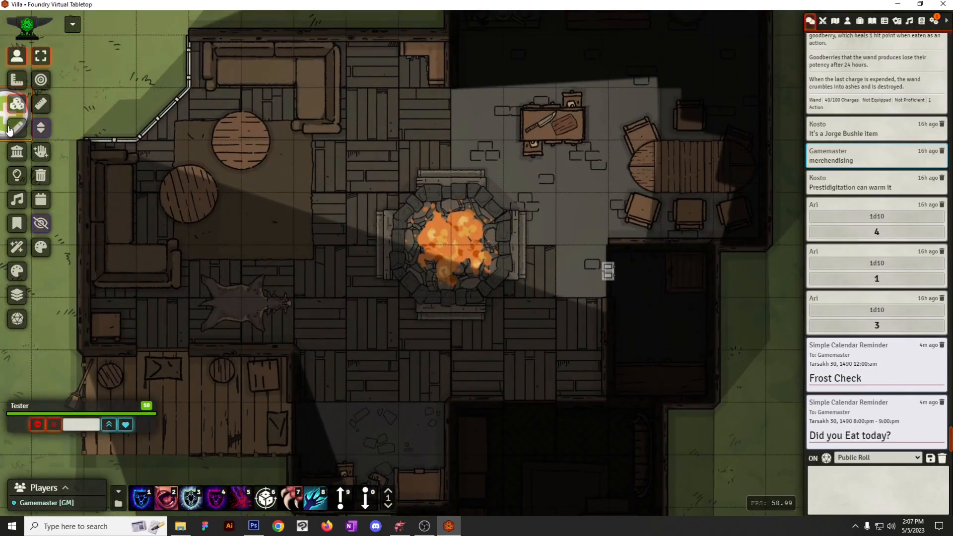
{"action": "left_click", "coordinate": [17, 151]}
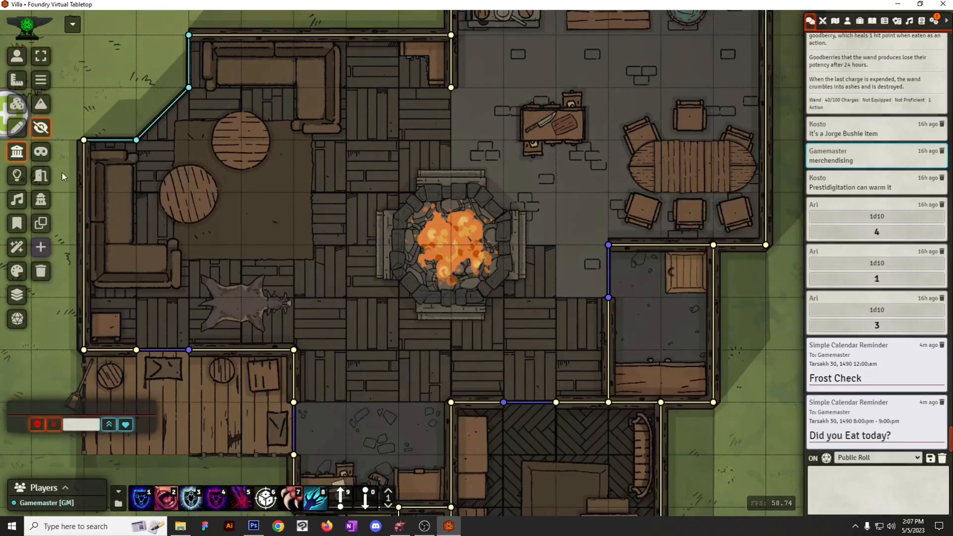
{"action": "scroll", "coordinate": [302, 245], "scroll_direction": "up", "scroll_amount": 3}
{"action": "scroll", "coordinate": [302, 244], "scroll_direction": "up", "scroll_amount": 1}
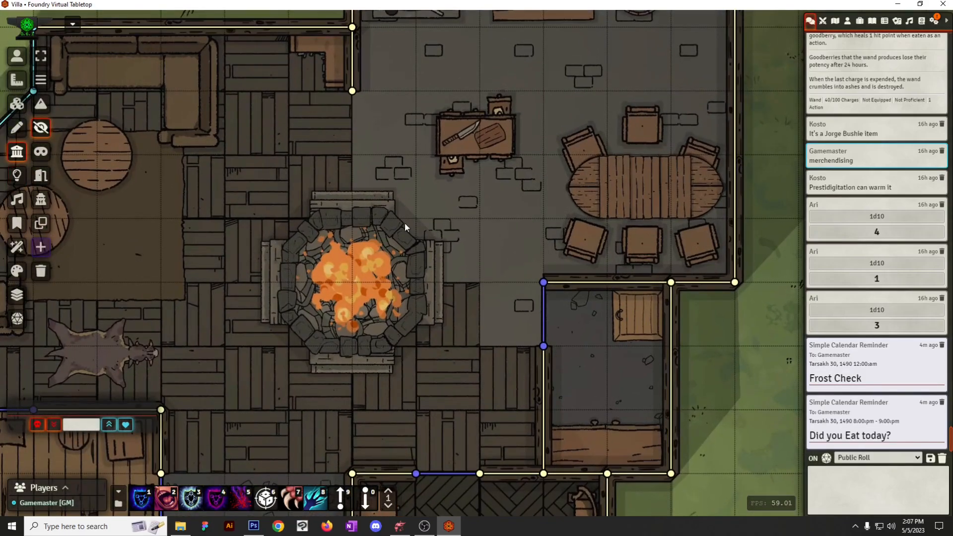
{"action": "scroll", "coordinate": [410, 277], "scroll_direction": "down", "scroll_amount": 2}
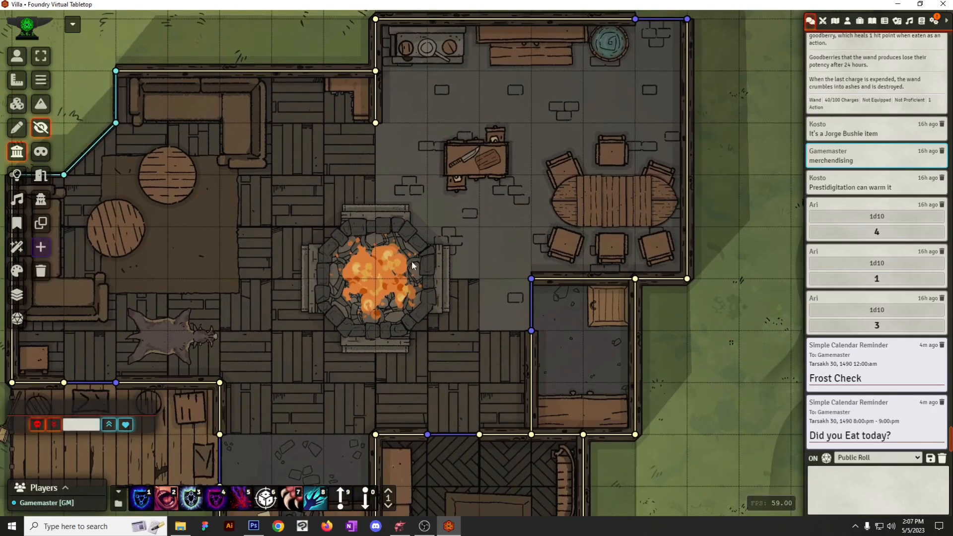
{"action": "left_click_drag", "start_coordinate": [317, 243], "coordinate": [374, 240]}
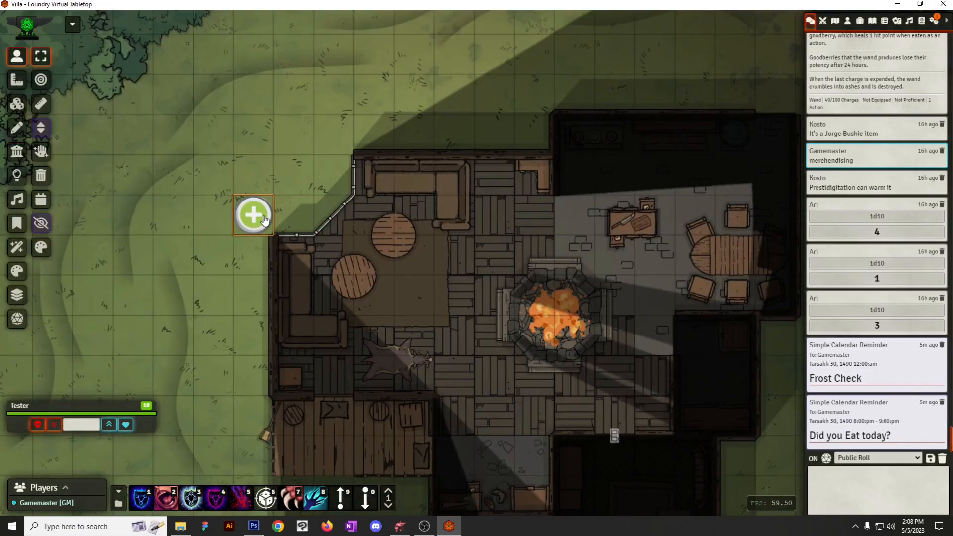
Reposition the Tester token outside the living room windows to check how the fire pit affects its view.
{"action": "left_click_drag", "start_coordinate": [293, 175], "coordinate": [258, 194]}
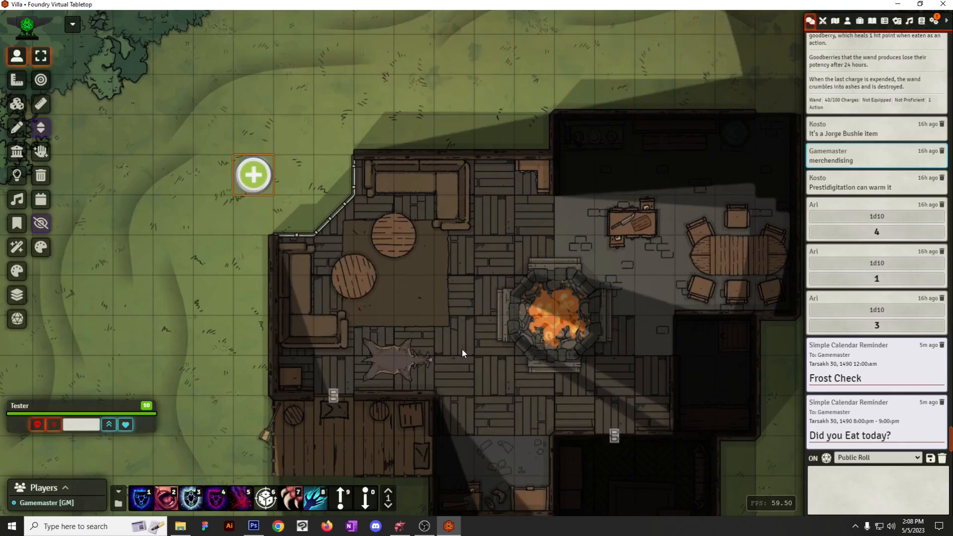
{"action": "scroll", "coordinate": [461, 346], "scroll_direction": "up", "scroll_amount": 4}
{"action": "left_click_drag", "start_coordinate": [457, 385], "coordinate": [295, 338]}
{"action": "left_click_drag", "start_coordinate": [111, 187], "coordinate": [187, 178]}
{"action": "left_click_drag", "start_coordinate": [291, 212], "coordinate": [315, 248]}
{"action": "scroll", "coordinate": [347, 312], "scroll_direction": "down", "scroll_amount": 9}
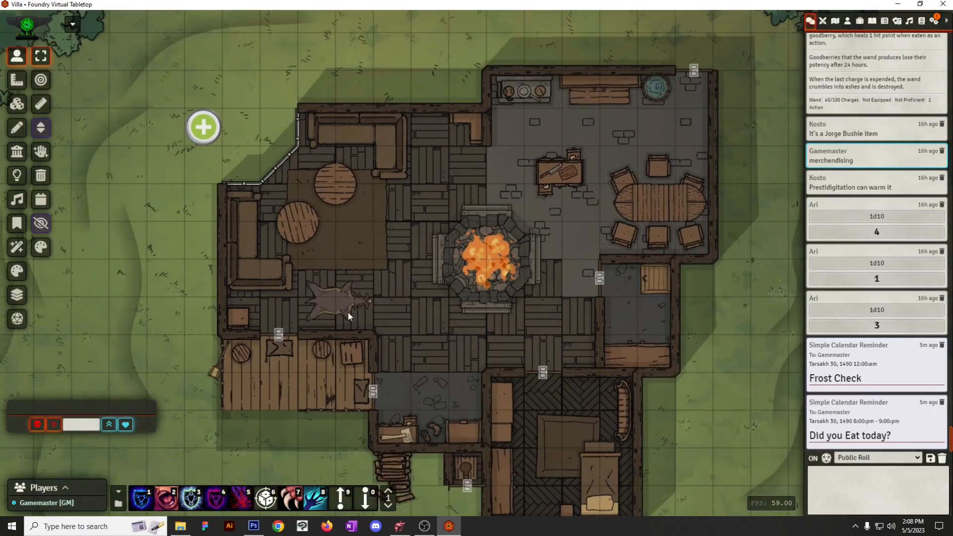
{"action": "left_click", "coordinate": [253, 153]}
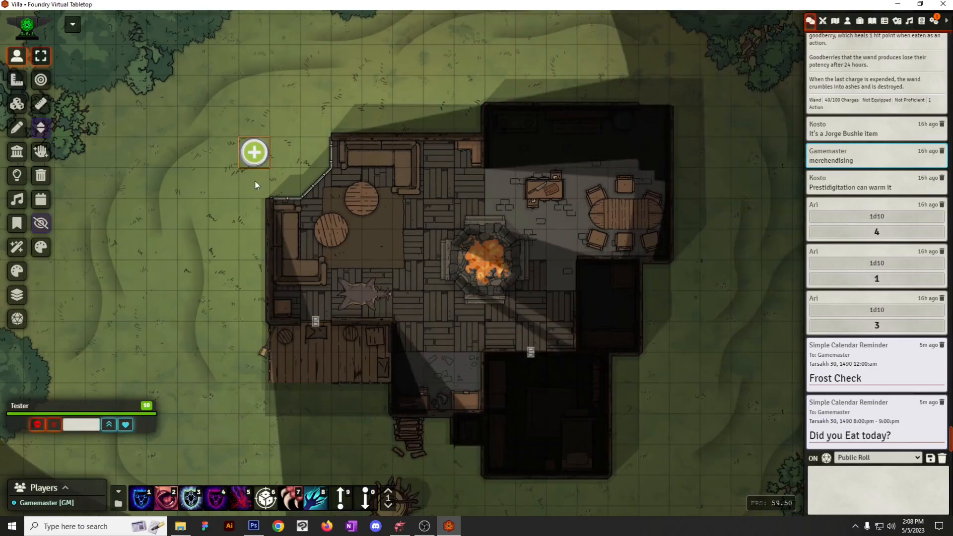
Move the Tester token down the villa's west side and onto the deck, and open the deck door.
{"action": "scroll", "coordinate": [283, 318], "scroll_direction": "up", "scroll_amount": 5}
{"action": "key", "text": "s"}
{"action": "key", "text": "s"}
{"action": "key", "text": "d"}
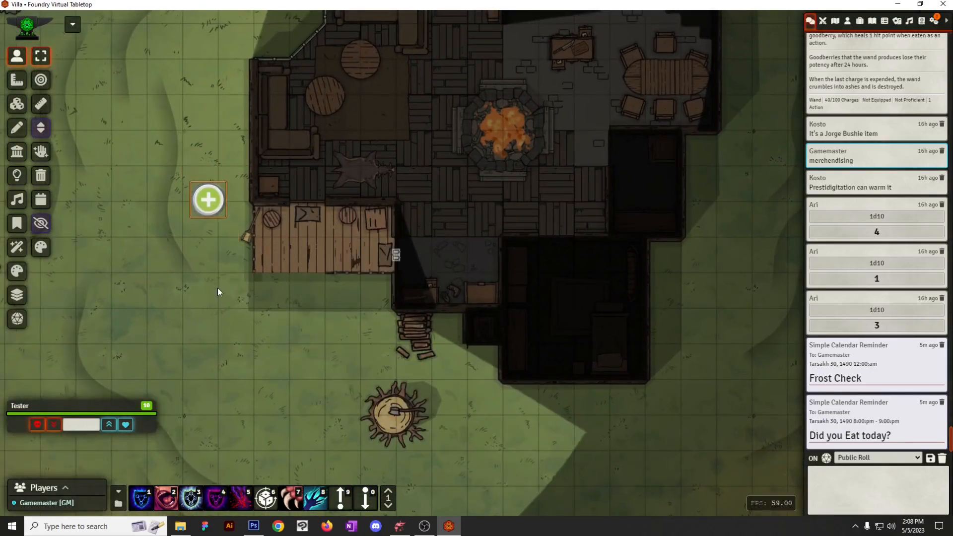
{"action": "key", "text": "s"}
{"action": "key", "text": "s"}
{"action": "left_click_drag", "start_coordinate": [239, 274], "coordinate": [309, 211]}
{"action": "left_click", "coordinate": [307, 207]}
Move the Tester token through the villa's rooms and out past the kitchen's north door, opening doors to test sight.
{"action": "left_click_drag", "start_coordinate": [350, 234], "coordinate": [477, 330]}
{"action": "left_click", "coordinate": [302, 276]}
{"action": "left_click", "coordinate": [392, 329]}
{"action": "left_click", "coordinate": [393, 329]}
{"action": "left_click_drag", "start_coordinate": [501, 279], "coordinate": [390, 275]}
{"action": "left_click_drag", "start_coordinate": [377, 325], "coordinate": [469, 113]}
{"action": "left_click", "coordinate": [436, 307]}
{"action": "left_click", "coordinate": [387, 247]}
{"action": "left_click", "coordinate": [388, 247]}
{"action": "scroll", "coordinate": [360, 209], "scroll_direction": "down", "scroll_amount": 5}
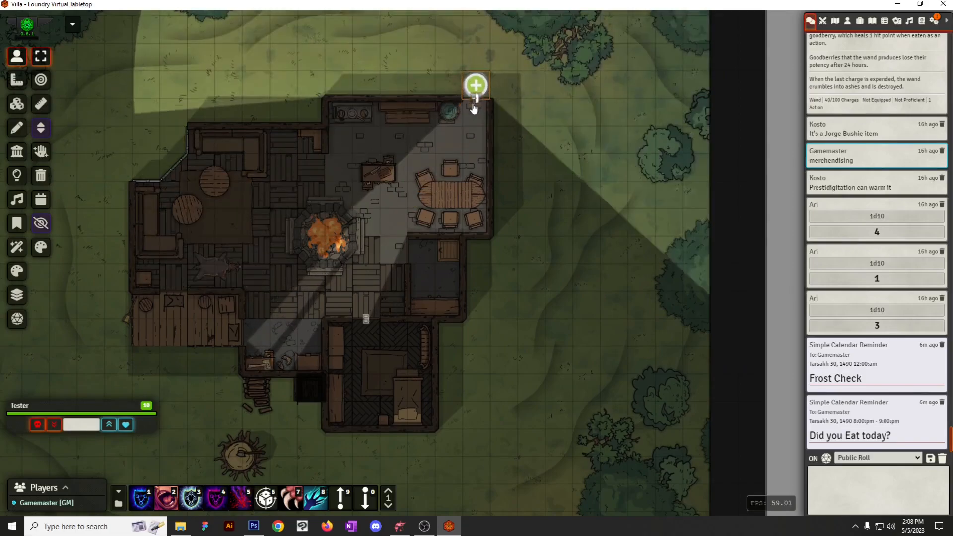
Move the Tester token around the villa's northwest exterior to the open ground southwest of the house.
{"action": "scroll", "coordinate": [188, 231], "scroll_direction": "down", "scroll_amount": 5}
{"action": "left_click", "coordinate": [180, 271]}
{"action": "left_click_drag", "start_coordinate": [188, 317], "coordinate": [388, 303]}
{"action": "scroll", "coordinate": [397, 327], "scroll_direction": "down", "scroll_amount": 5}
{"action": "left_click_drag", "start_coordinate": [405, 348], "coordinate": [472, 222]}
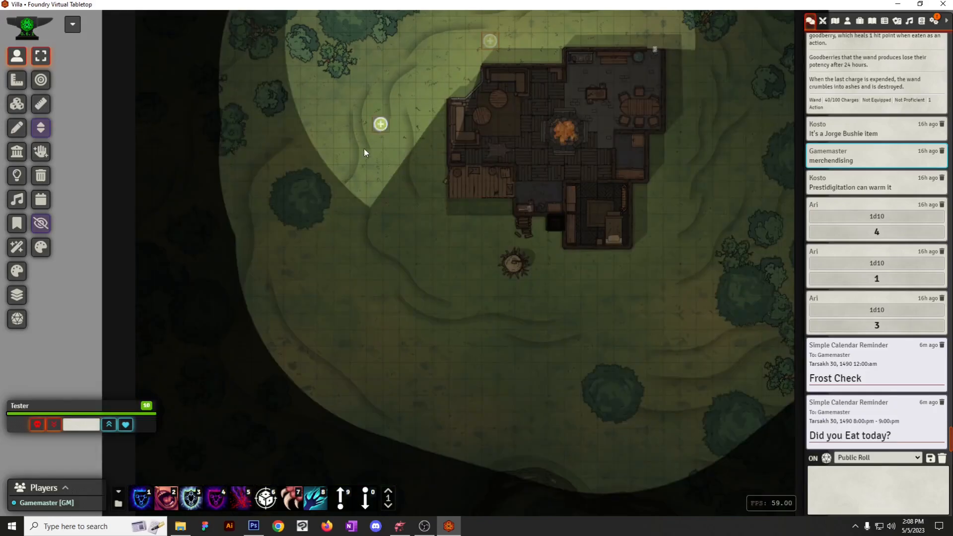
{"action": "scroll", "coordinate": [422, 314], "scroll_direction": "down", "scroll_amount": 4}
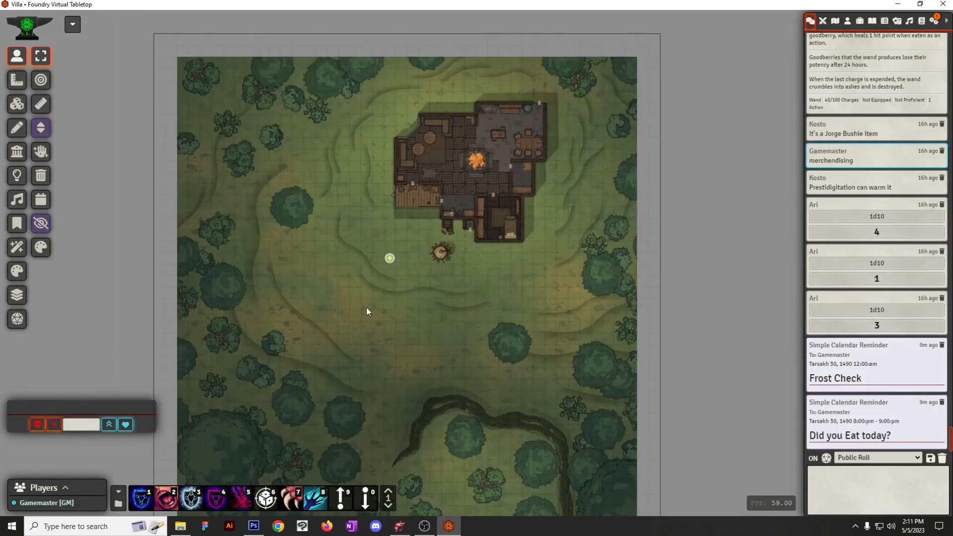
Delete the Tester token from the Villa scene.
{"action": "scroll", "coordinate": [360, 294], "scroll_direction": "up", "scroll_amount": 2}
{"action": "left_click", "coordinate": [441, 231]}
{"action": "key", "text": "Delete"}
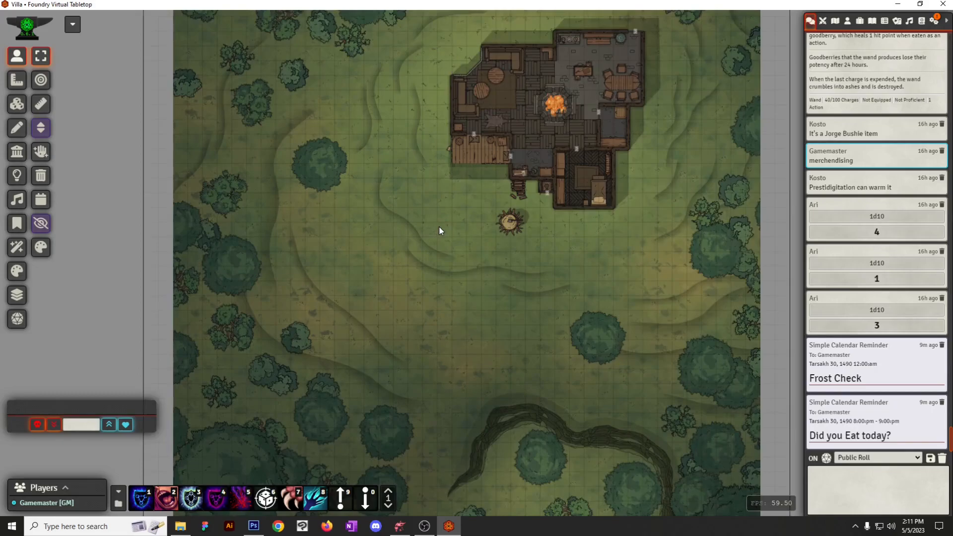
{"action": "scroll", "coordinate": [409, 235], "scroll_direction": "up", "scroll_amount": 8}
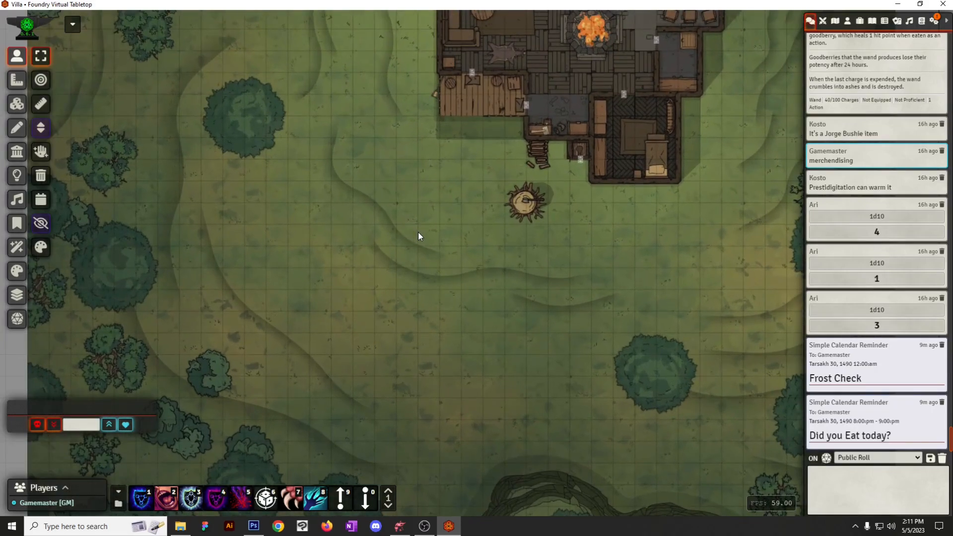